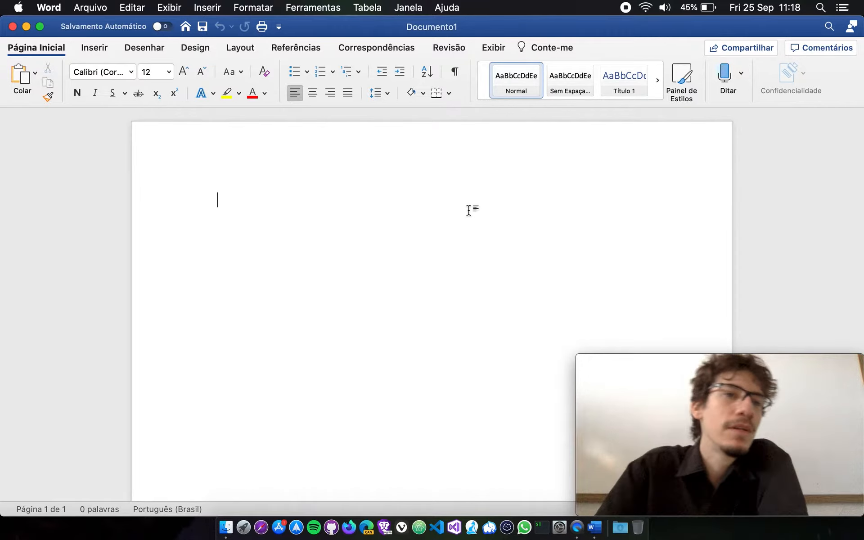
Insert a table with eight columns and one row, and undo the insertion.
{"action": "left_click", "coordinate": [108, 51]}
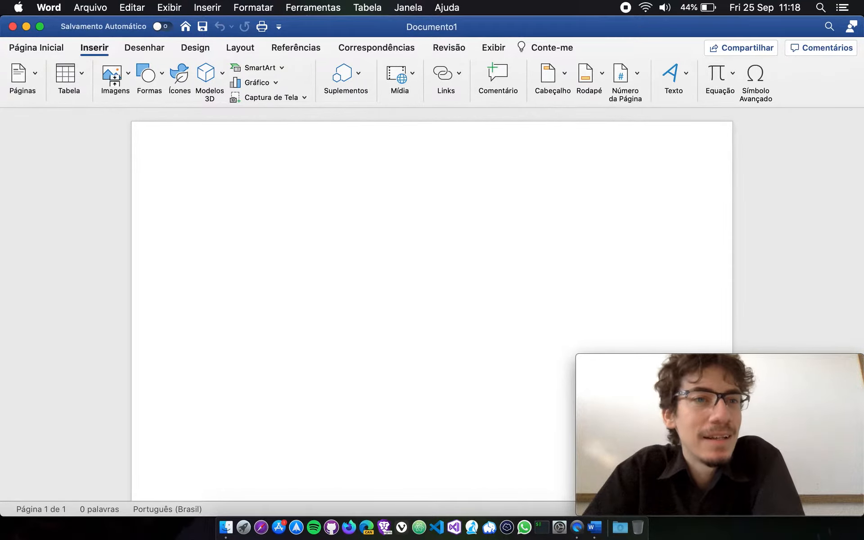
{"action": "left_click", "coordinate": [79, 74]}
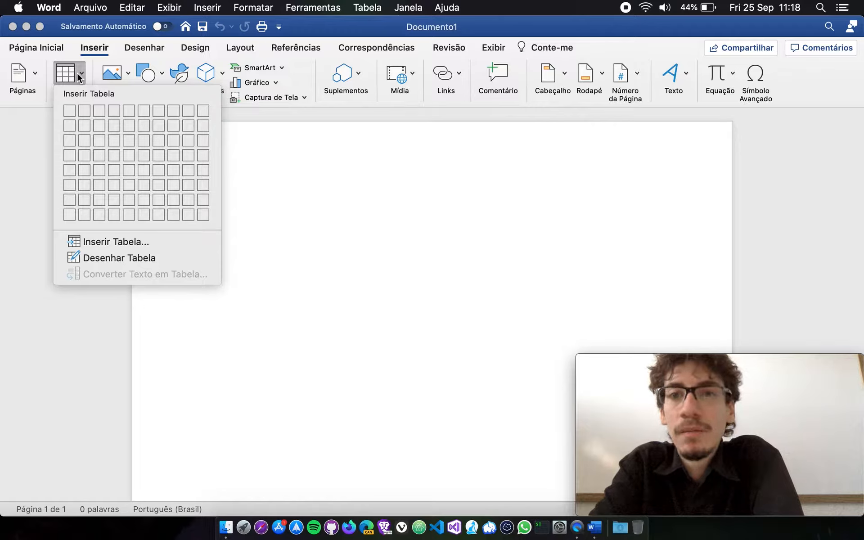
{"action": "left_click", "coordinate": [451, 283]}
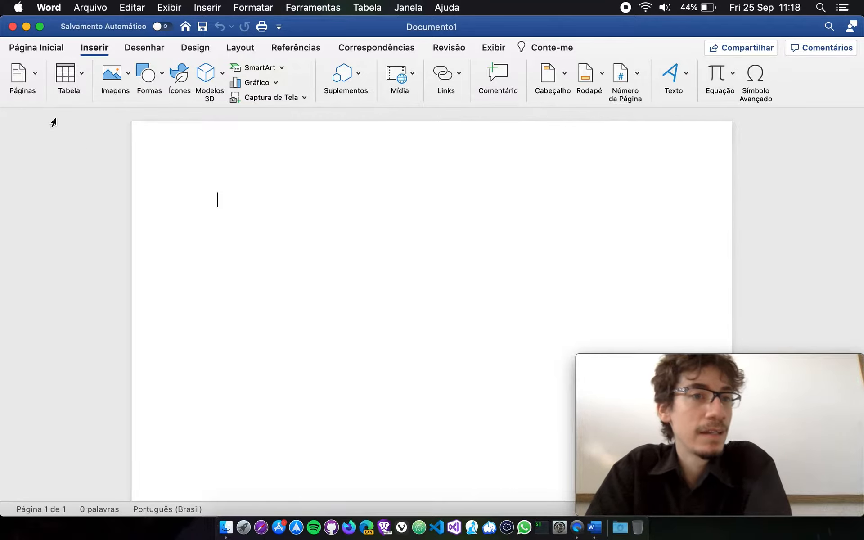
{"action": "left_click", "coordinate": [80, 73]}
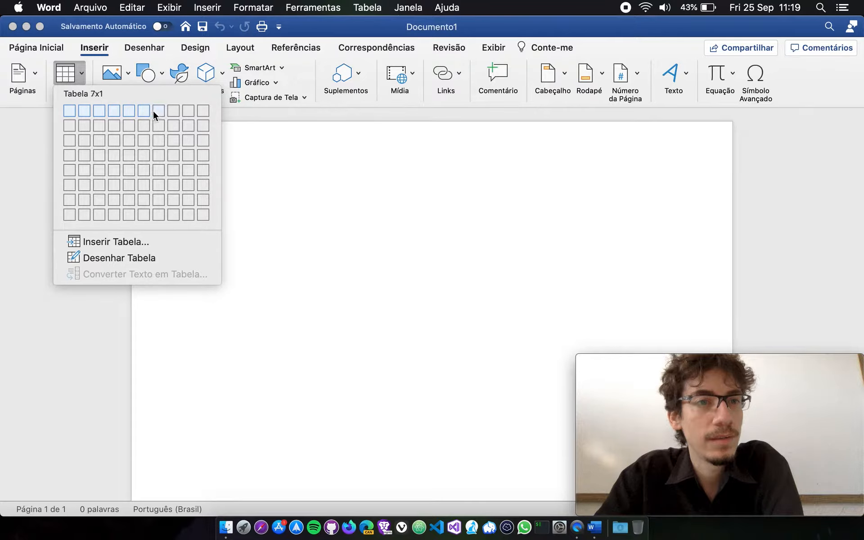
{"action": "left_click", "coordinate": [177, 110]}
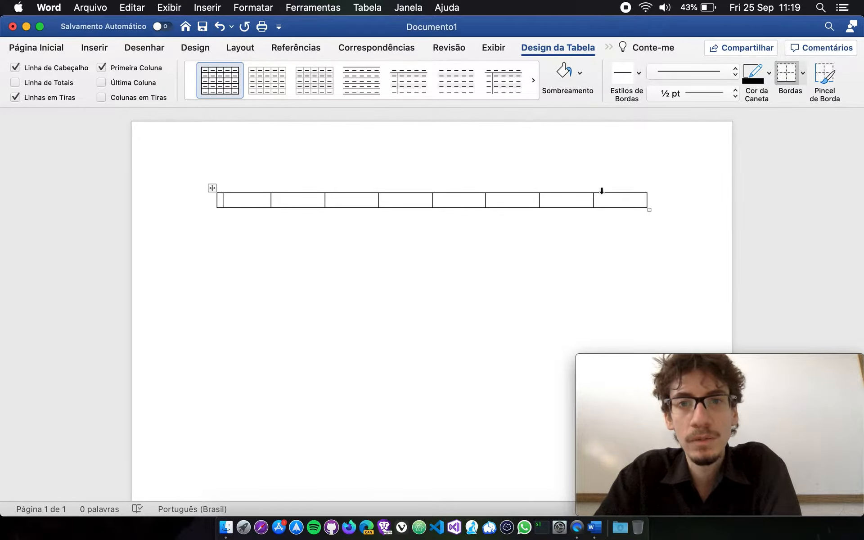
{"action": "key", "text": "super+z"}
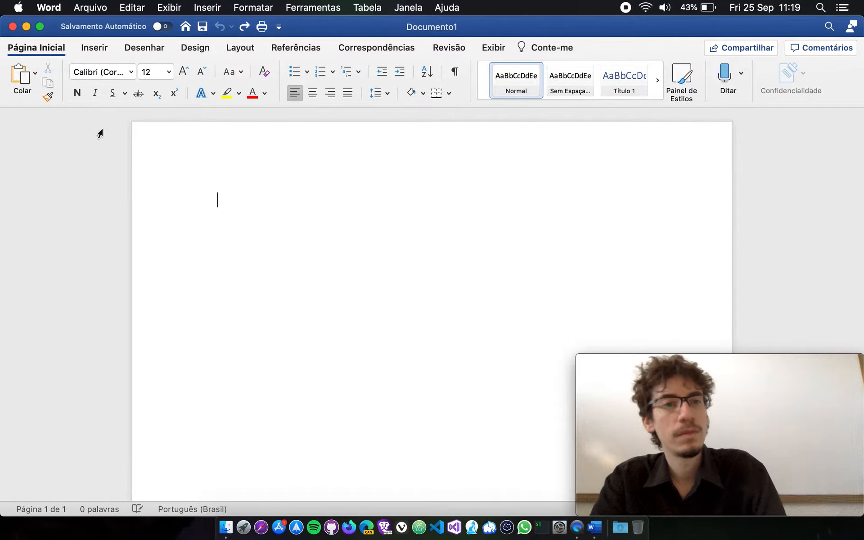
Insert a table with six columns and four rows in the blank document.
{"action": "left_click", "coordinate": [88, 46]}
{"action": "left_click", "coordinate": [80, 72]}
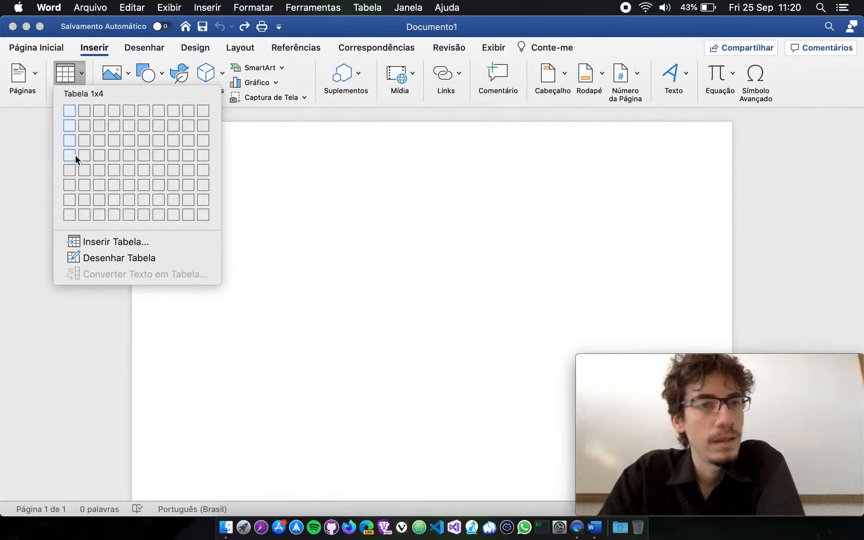
{"action": "left_click", "coordinate": [145, 155]}
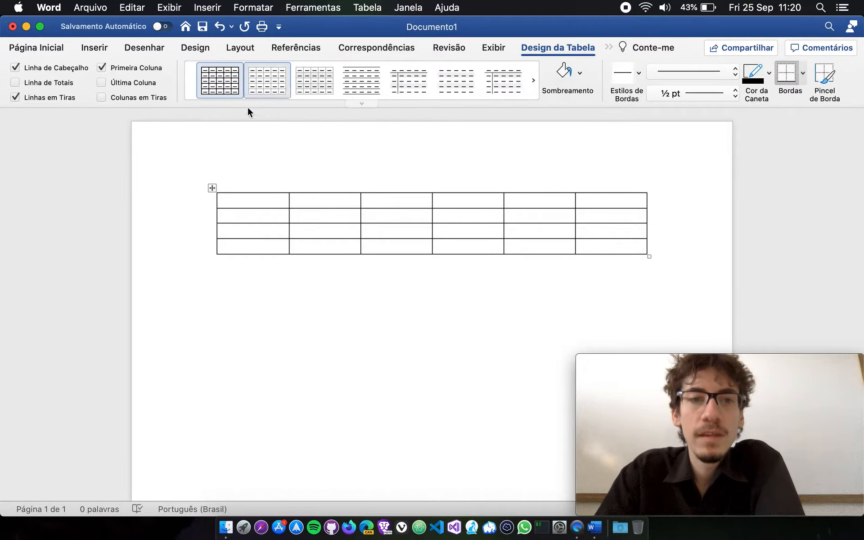
Go through the six-column table's first-column and first-row cells, and delete the whole table.
{"action": "left_click", "coordinate": [265, 216]}
{"action": "left_click", "coordinate": [261, 235]}
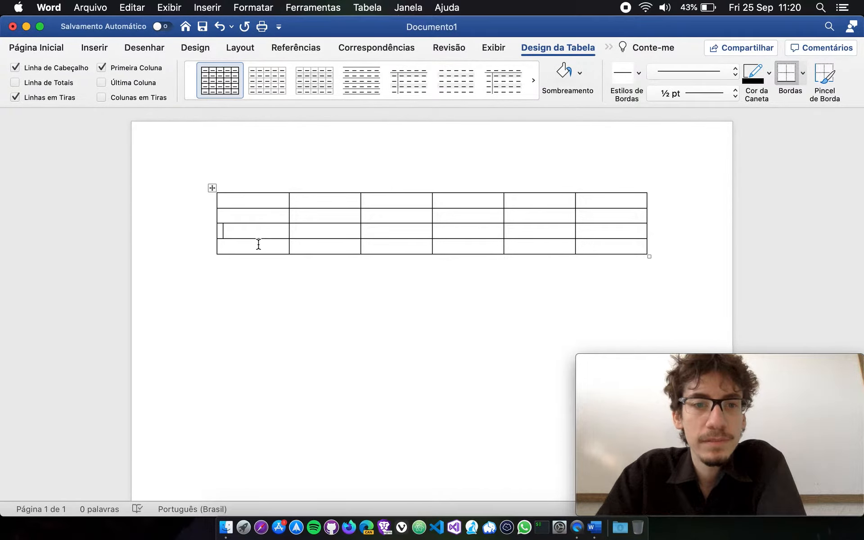
{"action": "left_click", "coordinate": [259, 245]}
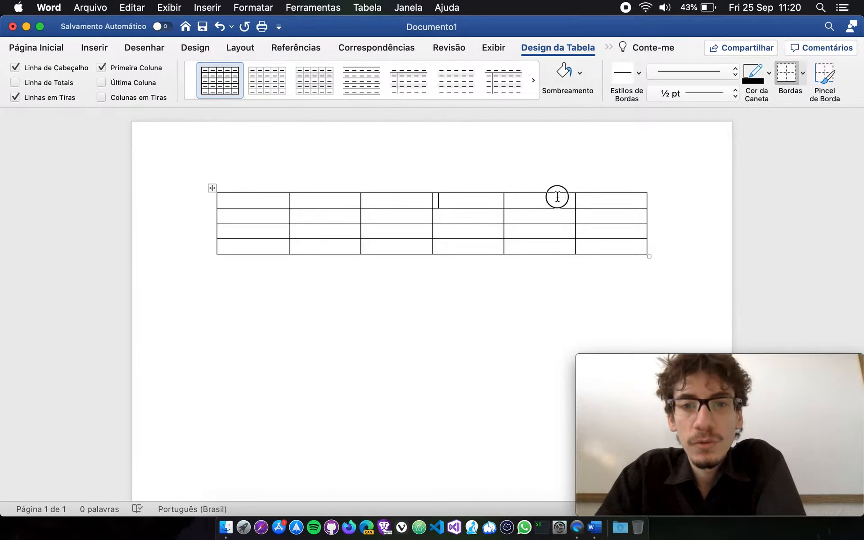
{"action": "left_click", "coordinate": [619, 199]}
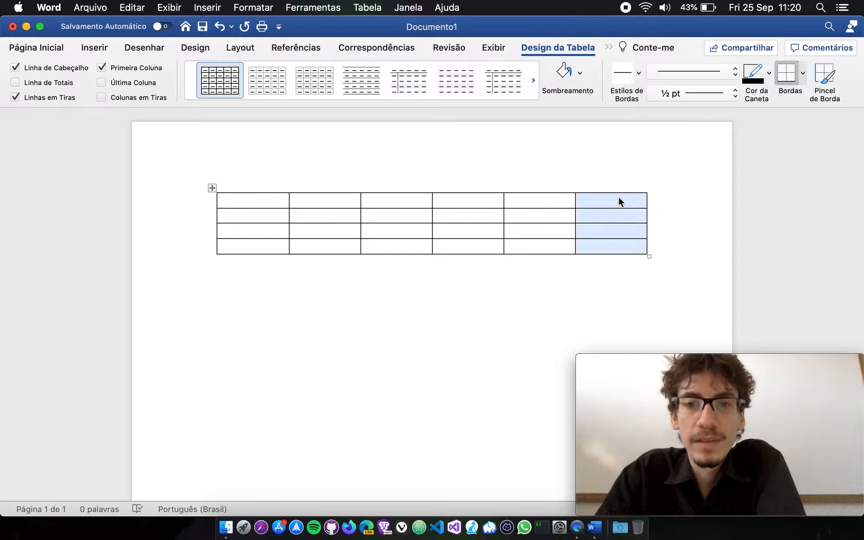
{"action": "left_click", "coordinate": [212, 188]}
{"action": "key", "text": "BackSpace"}
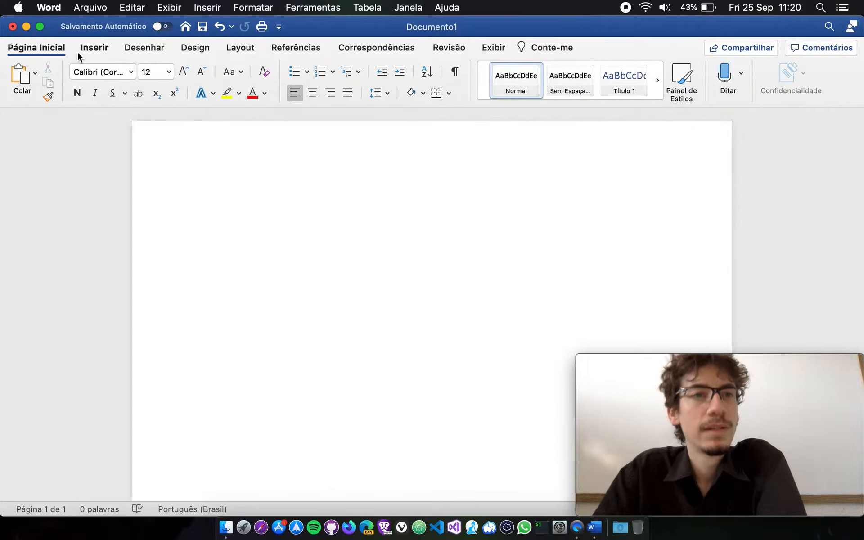
Insert a table with nine columns and seven rows in the blank document.
{"action": "left_click", "coordinate": [85, 50]}
{"action": "left_click", "coordinate": [82, 79]}
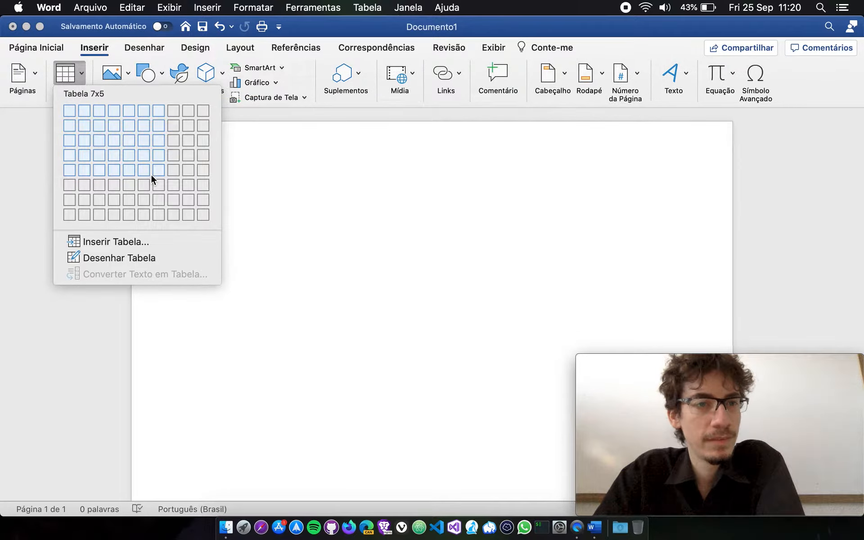
{"action": "left_click", "coordinate": [188, 199]}
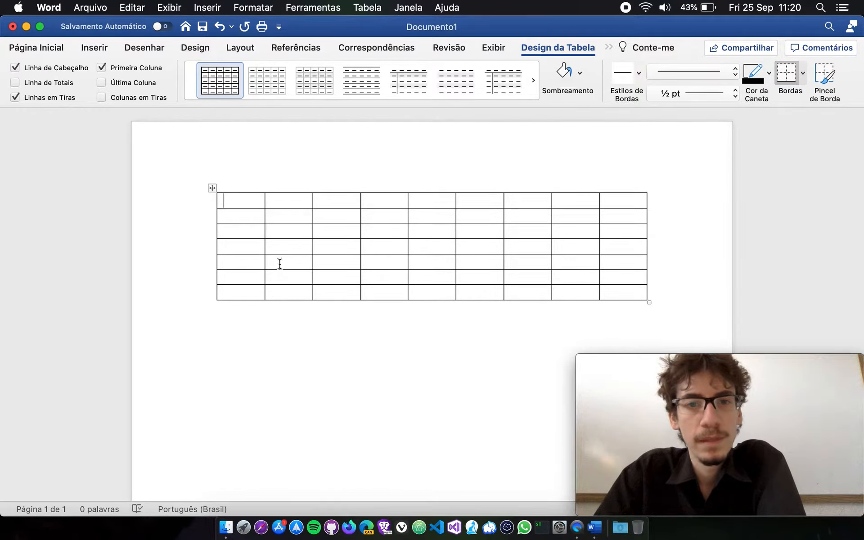
Go through the cells of the table's first row one by one to examine its columns.
{"action": "left_click", "coordinate": [289, 198]}
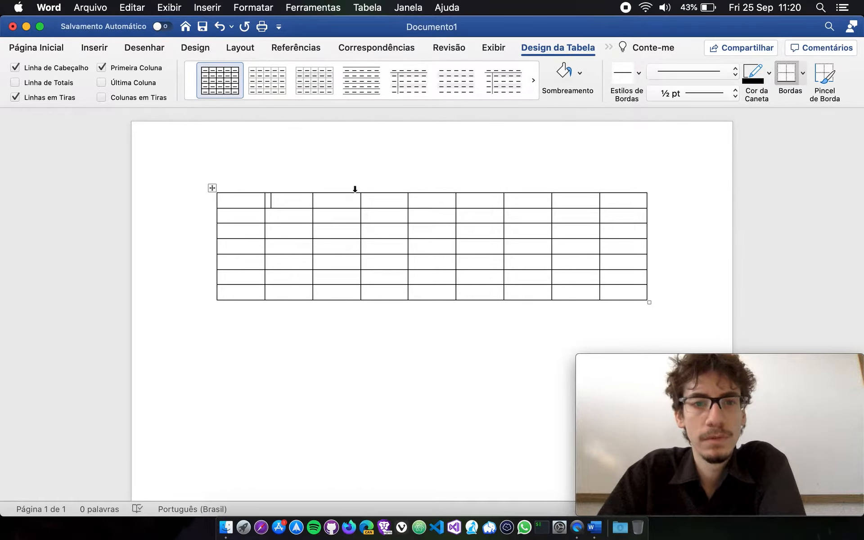
{"action": "left_click", "coordinate": [394, 190]}
{"action": "left_click", "coordinate": [435, 198]}
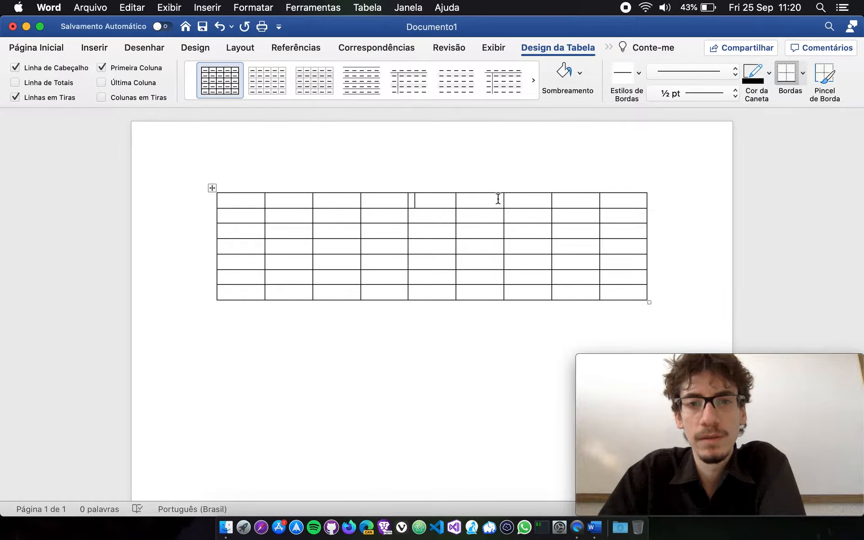
{"action": "left_click", "coordinate": [260, 202]}
{"action": "left_click", "coordinate": [290, 200]}
{"action": "left_click", "coordinate": [330, 200]}
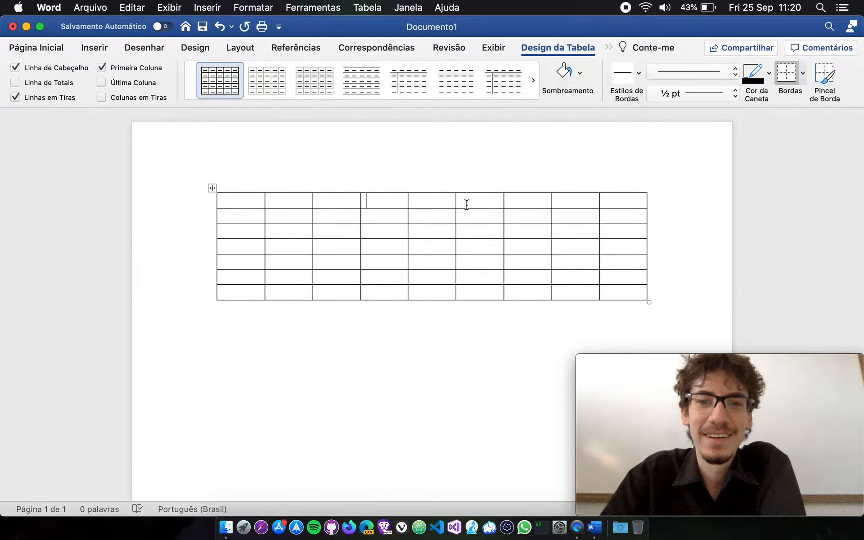
{"action": "left_click", "coordinate": [449, 203]}
{"action": "left_click", "coordinate": [480, 204]}
{"action": "left_click", "coordinate": [537, 200]}
{"action": "left_click", "coordinate": [584, 199]}
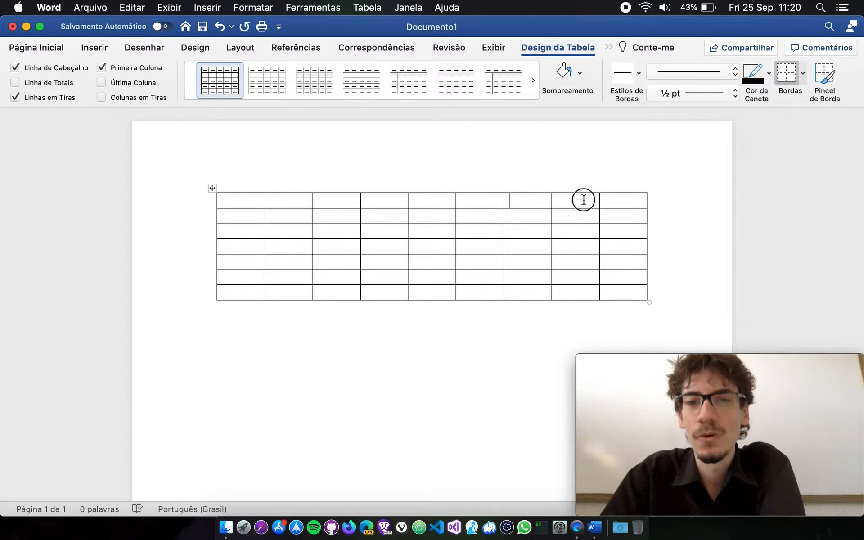
{"action": "left_click", "coordinate": [635, 203]}
Examine the table's rows down the first column, its last cell, and a few cells in the second row.
{"action": "left_click", "coordinate": [245, 205]}
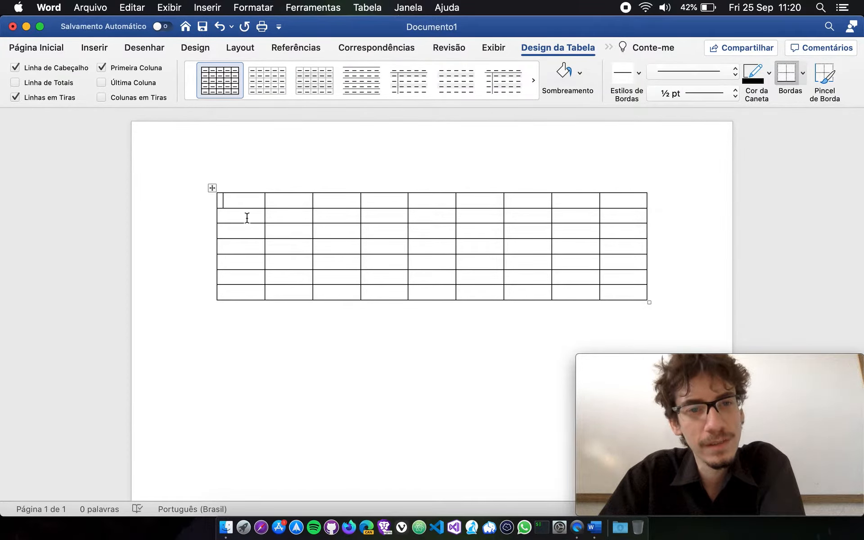
{"action": "left_click", "coordinate": [247, 218]}
{"action": "left_click", "coordinate": [244, 233]}
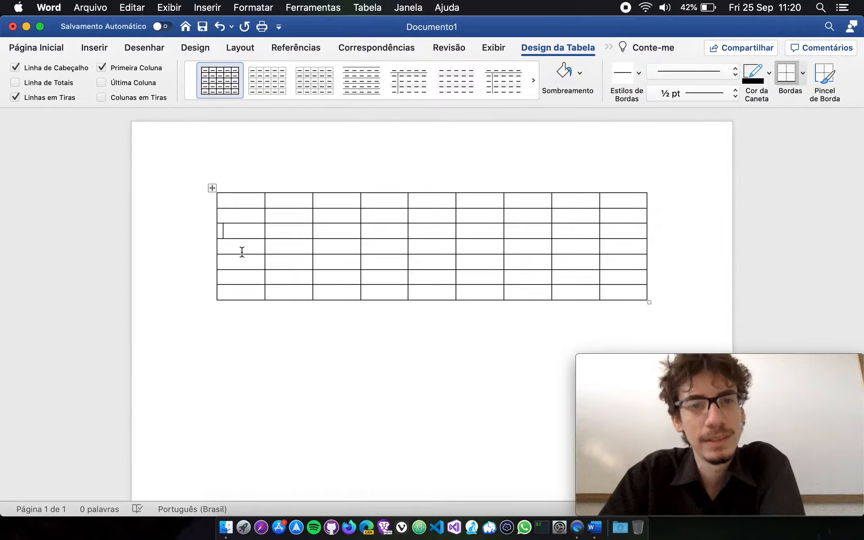
{"action": "left_click", "coordinate": [238, 290]}
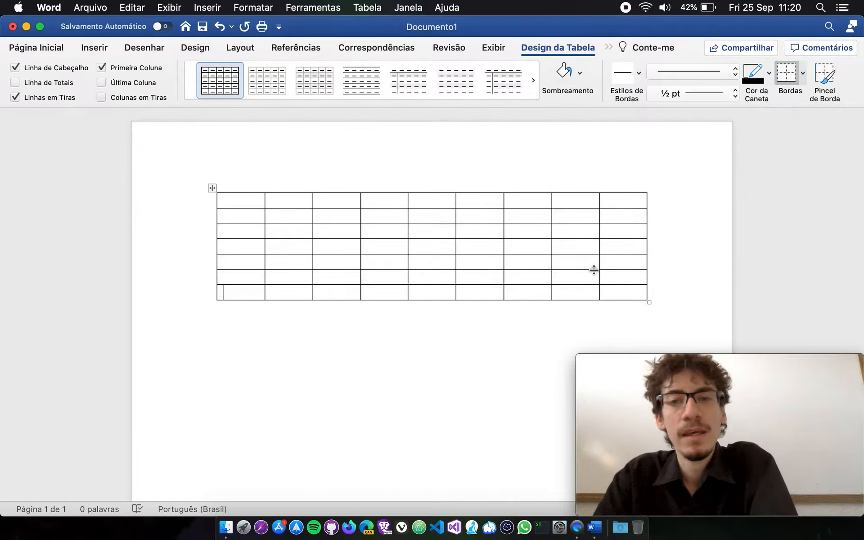
{"action": "left_click", "coordinate": [617, 291]}
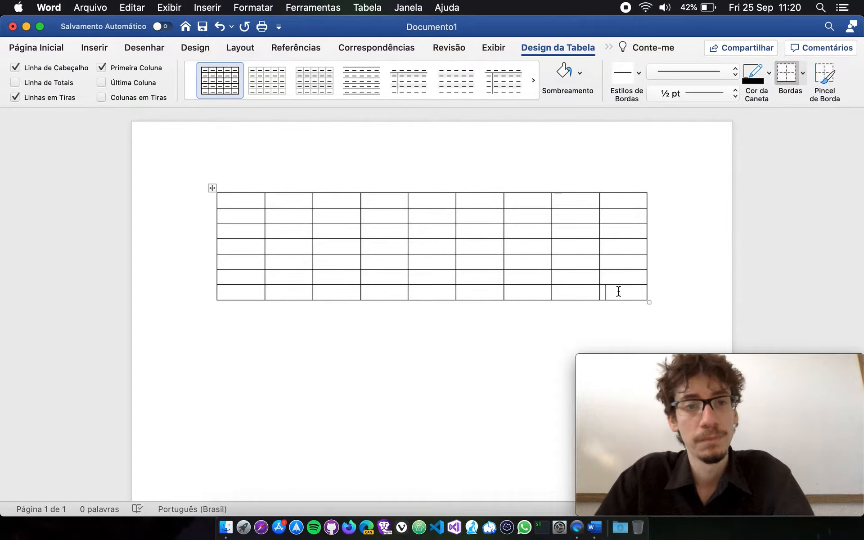
{"action": "left_click", "coordinate": [289, 216]}
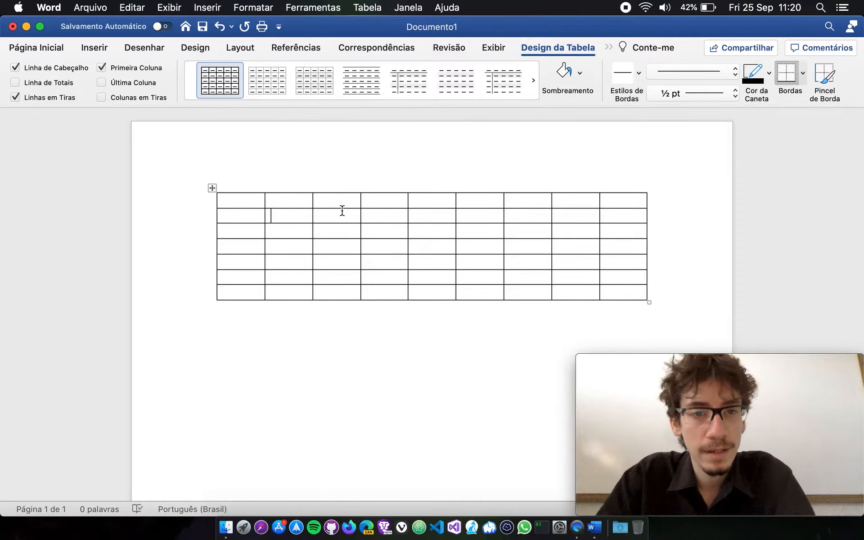
{"action": "left_click", "coordinate": [376, 217]}
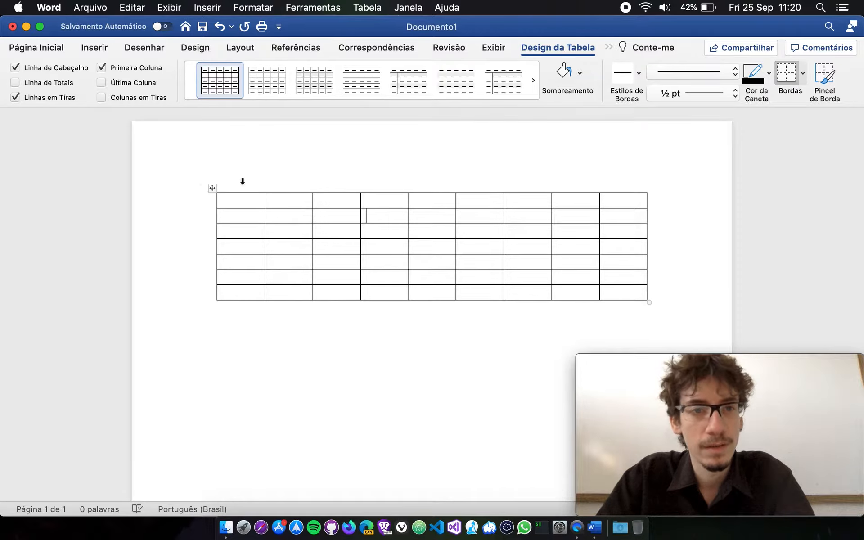
Select the whole nine-column table and delete it from the document.
{"action": "left_click", "coordinate": [212, 188]}
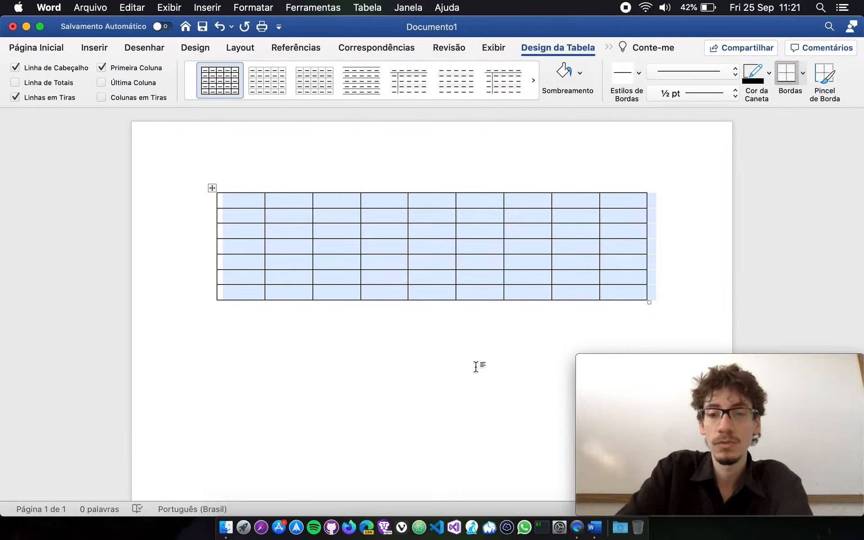
{"action": "key", "text": "BackSpace"}
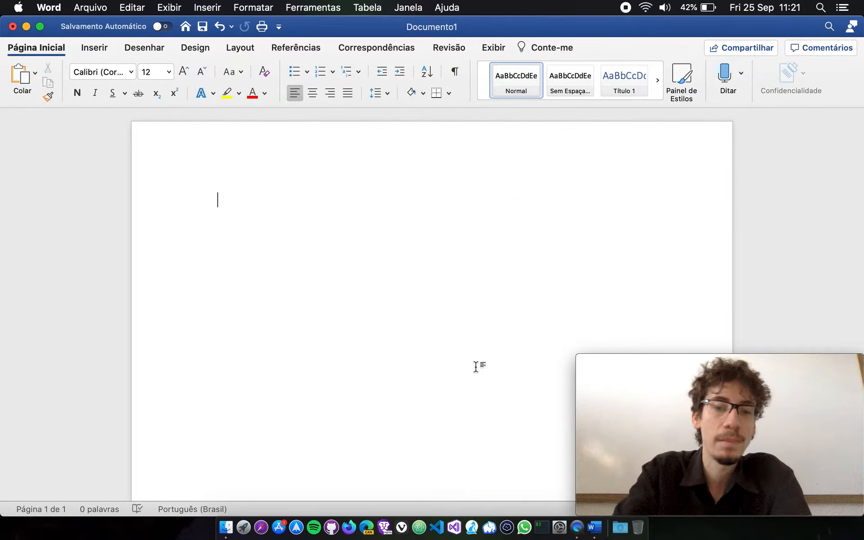
Adjust the keyboard backlight level and dim the display brightness by two levels.
{"action": "key", "text": "XF86KbdBrightnessDown"}
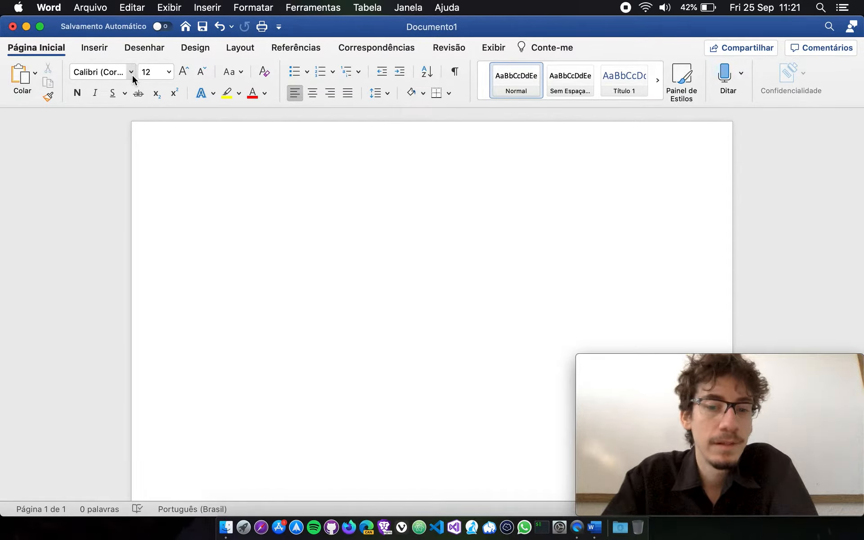
{"action": "key", "text": "XF86KbdBrightnessDown"}
{"action": "key", "text": "XF86KbdBrightnessUp"}
{"action": "key", "text": "XF86KbdBrightnessDown"}
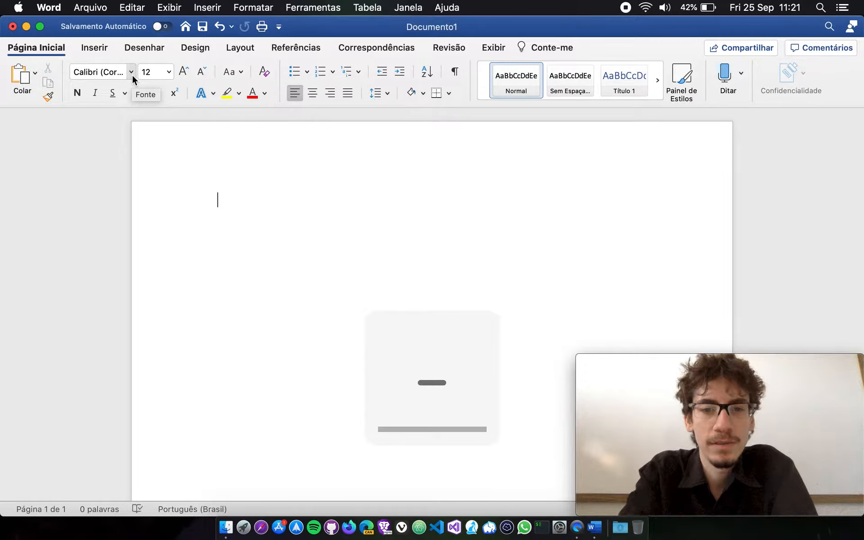
{"action": "key", "text": "XF86KbdBrightnessUp"}
{"action": "key", "text": "XF86KbdBrightnessUp"}
{"action": "key", "text": "XF86KbdBrightnessUp"}
{"action": "key", "text": "XF86KbdBrightnessUp"}
{"action": "key", "text": "XF86KbdBrightnessUp"}
{"action": "key", "text": "XF86KbdBrightnessUp"}
{"action": "key", "text": "XF86KbdBrightnessUp"}
{"action": "key", "text": "XF86KbdBrightnessUp"}
{"action": "key", "text": "XF86KbdBrightnessUp"}
{"action": "key", "text": "XF86KbdBrightnessDown"}
{"action": "key", "text": "XF86KbdBrightnessDown"}
{"action": "key", "text": "XF86KbdBrightnessDown"}
{"action": "key", "text": "XF86KbdBrightnessDown"}
{"action": "key", "text": "XF86KbdBrightnessDown"}
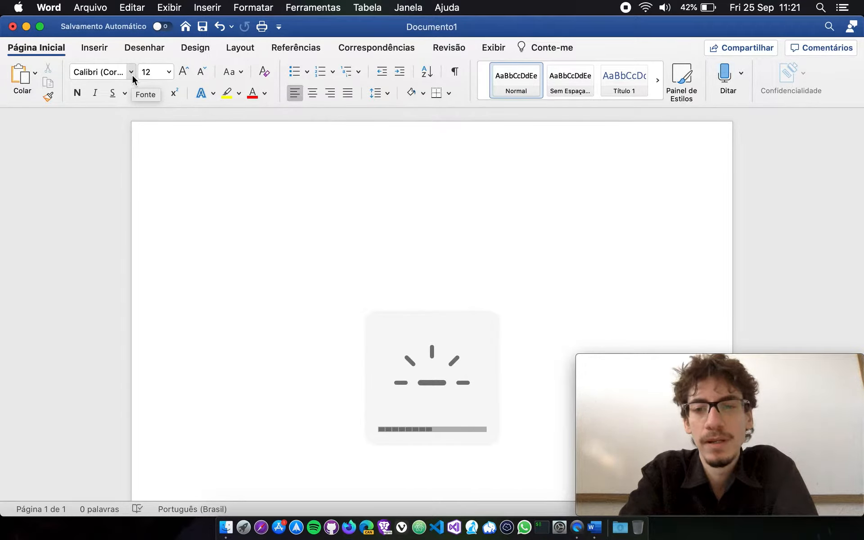
{"action": "key", "text": "XF86KbdBrightnessDown"}
{"action": "key", "text": "XF86KbdBrightnessDown"}
{"action": "key", "text": "XF86KbdBrightnessDown"}
{"action": "key", "text": "XF86KbdBrightnessDown"}
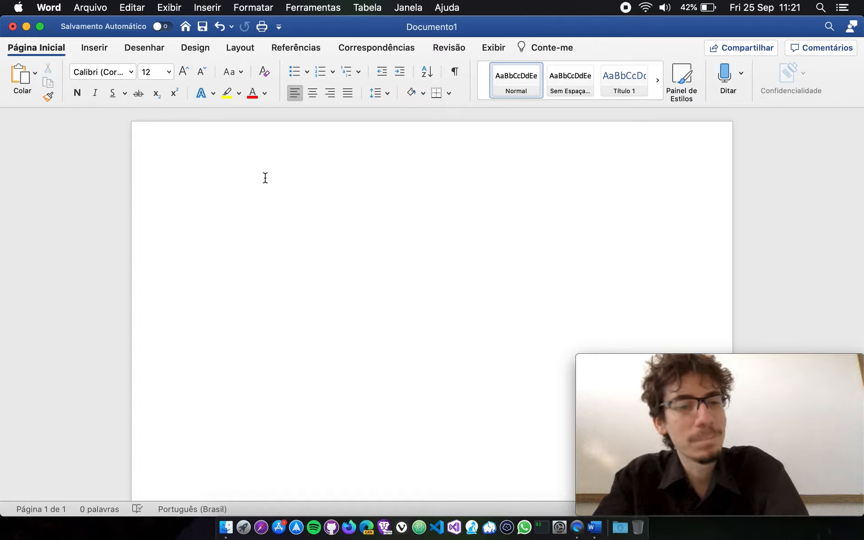
{"action": "key", "text": "XF86MonBrightnessDown"}
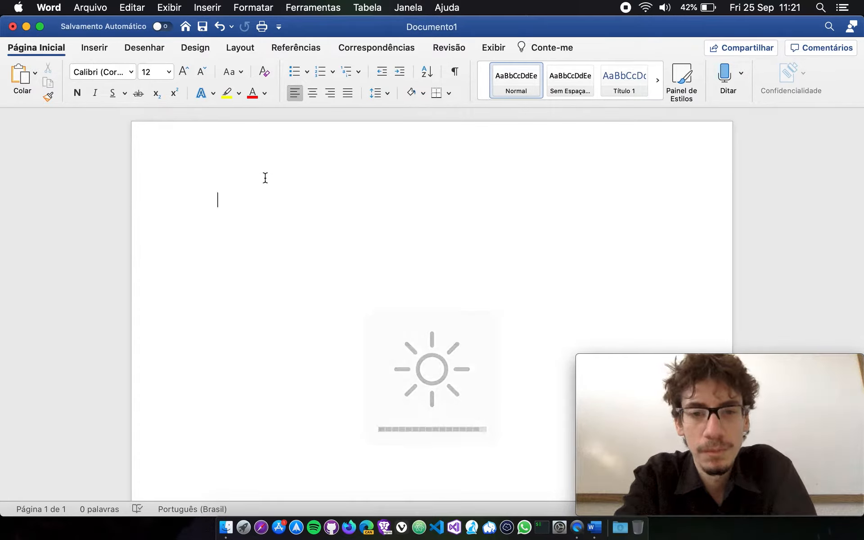
{"action": "key", "text": "XF86MonBrightnessDown"}
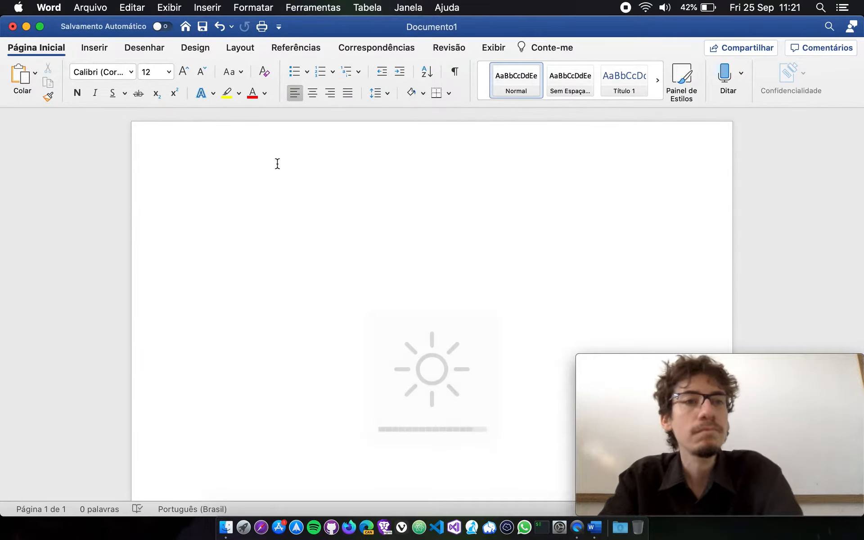
Insert a table with four columns and five rows in the blank document.
{"action": "left_click", "coordinate": [107, 51]}
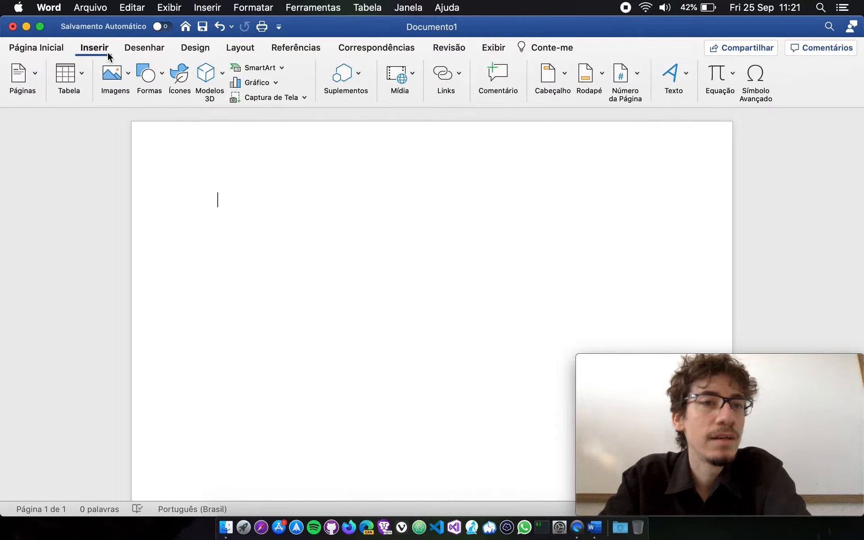
{"action": "left_click", "coordinate": [82, 75]}
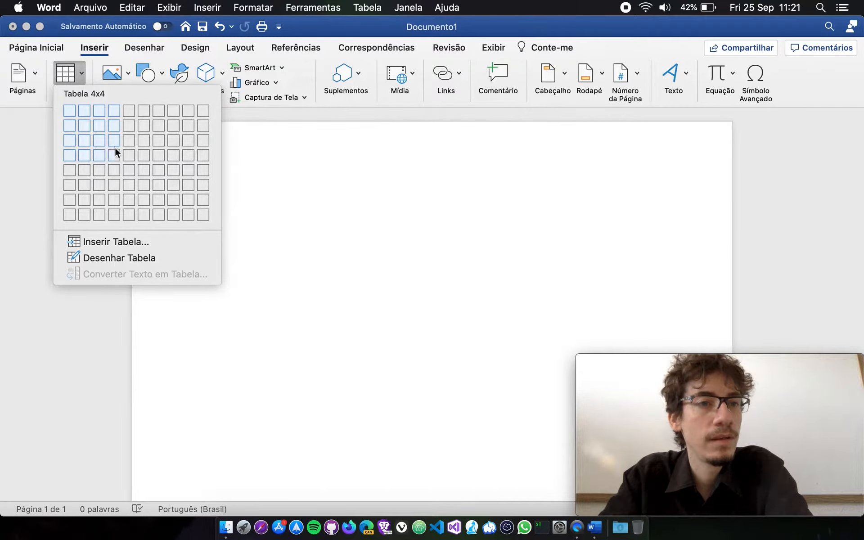
{"action": "left_click", "coordinate": [115, 170]}
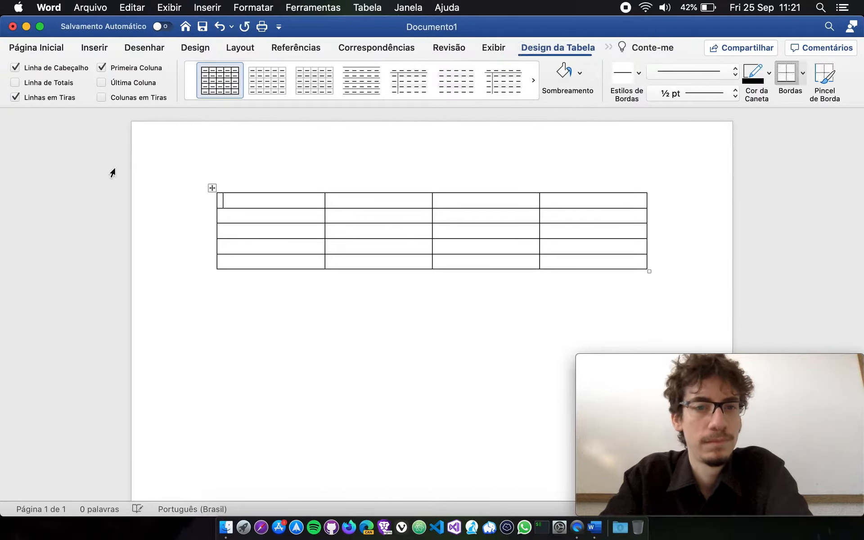
Examine the table's columns across the first row and its rows down the first column.
{"action": "left_click", "coordinate": [365, 205]}
{"action": "left_click", "coordinate": [467, 202]}
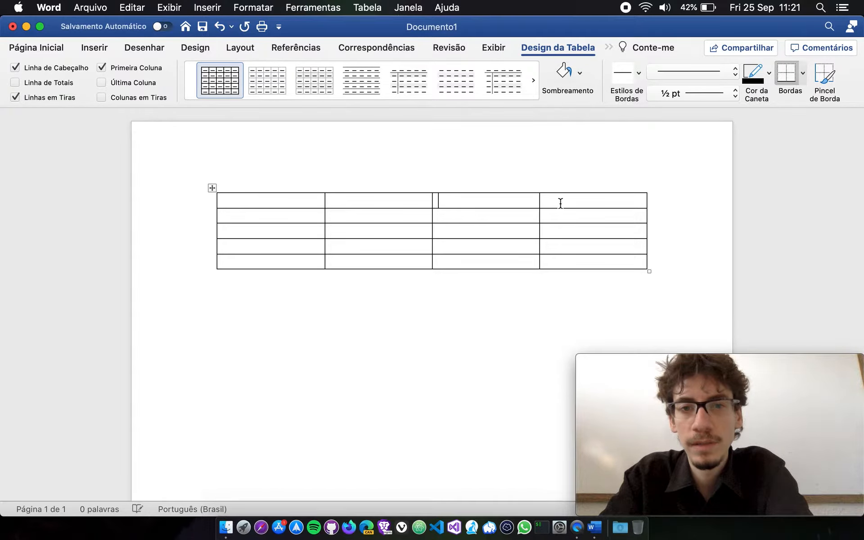
{"action": "left_click", "coordinate": [548, 206]}
{"action": "left_click", "coordinate": [318, 221]}
{"action": "left_click", "coordinate": [312, 248]}
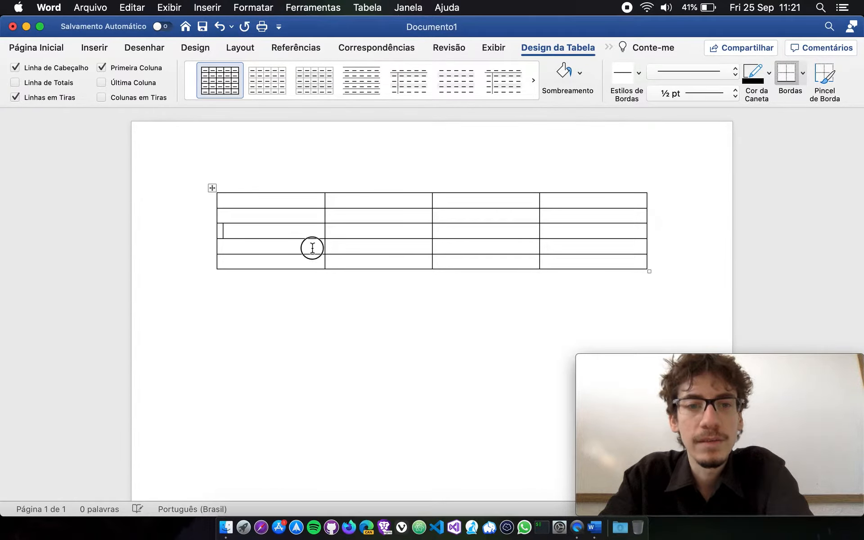
{"action": "left_click", "coordinate": [312, 259]}
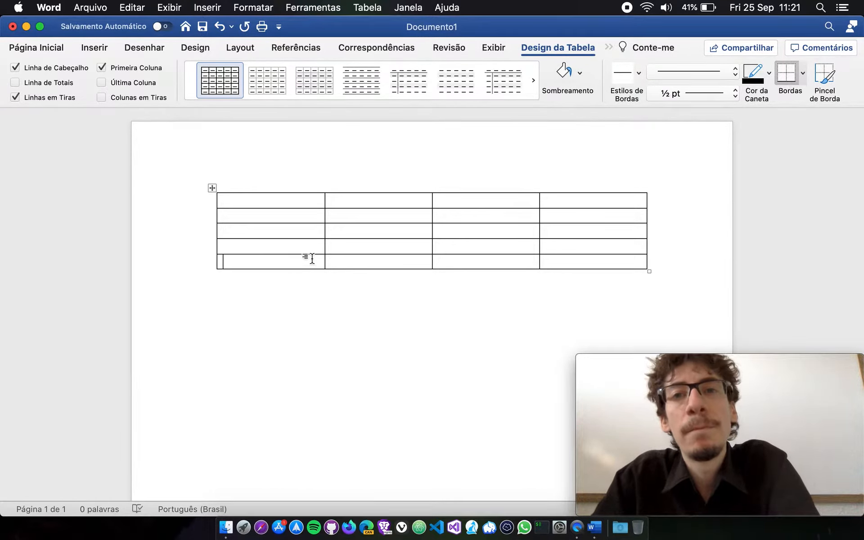
Enter a person's first name in the first cell of the table.
{"action": "left_click", "coordinate": [308, 198]}
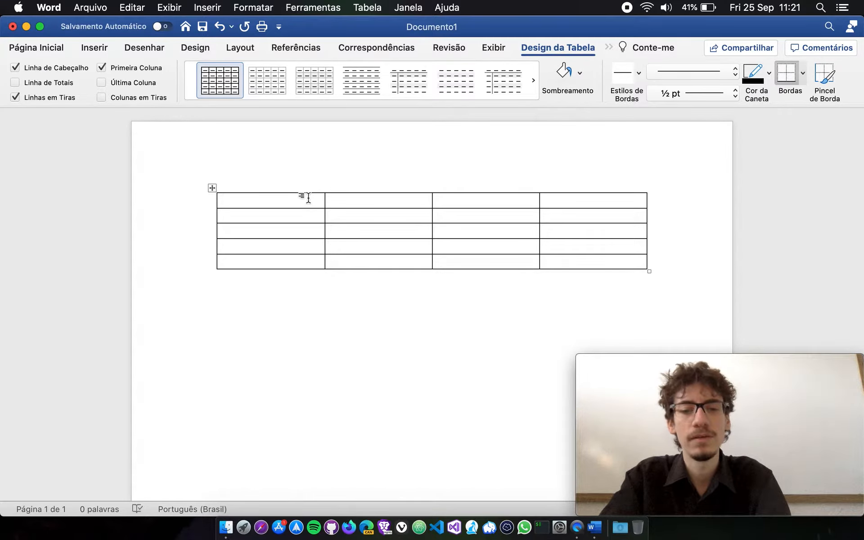
{"action": "type", "text": "éssica"}
Try adding line breaks after the name in the first cell and remove them.
{"action": "key", "text": "Return"}
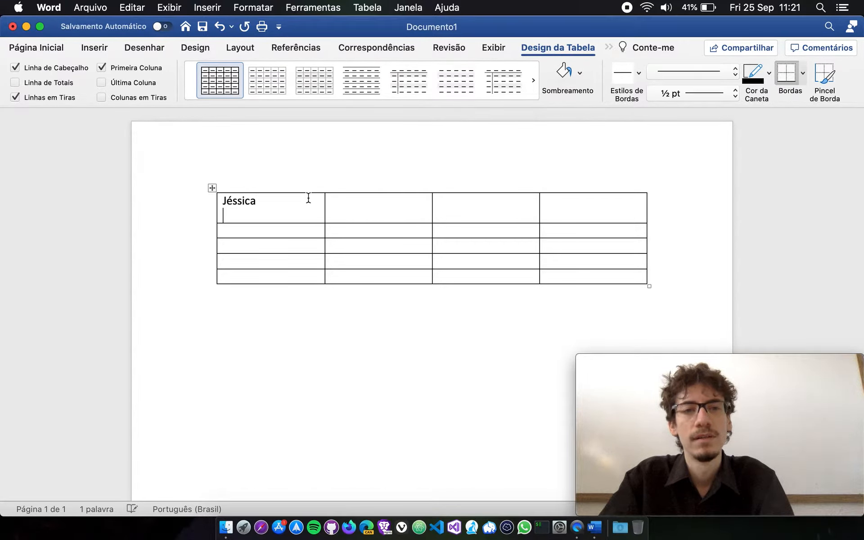
{"action": "key", "text": "BackSpace"}
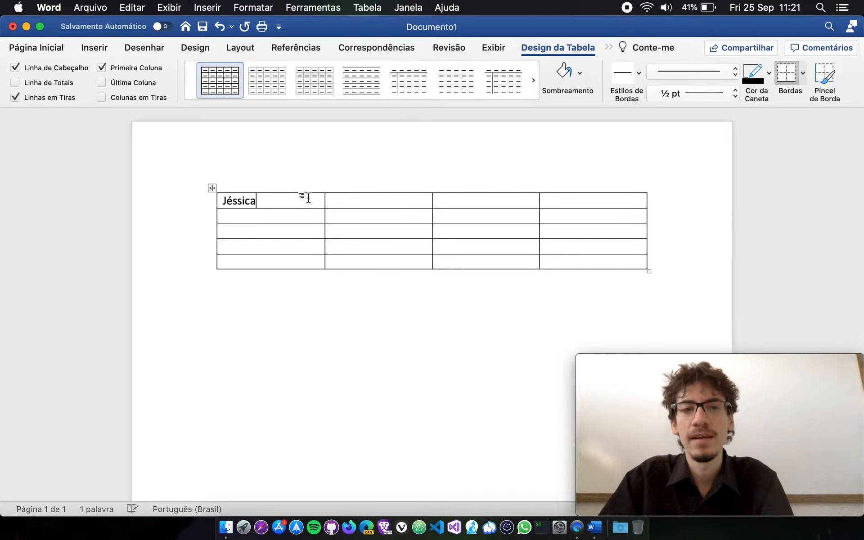
{"action": "key", "text": "Return"}
{"action": "key", "text": "Return"}
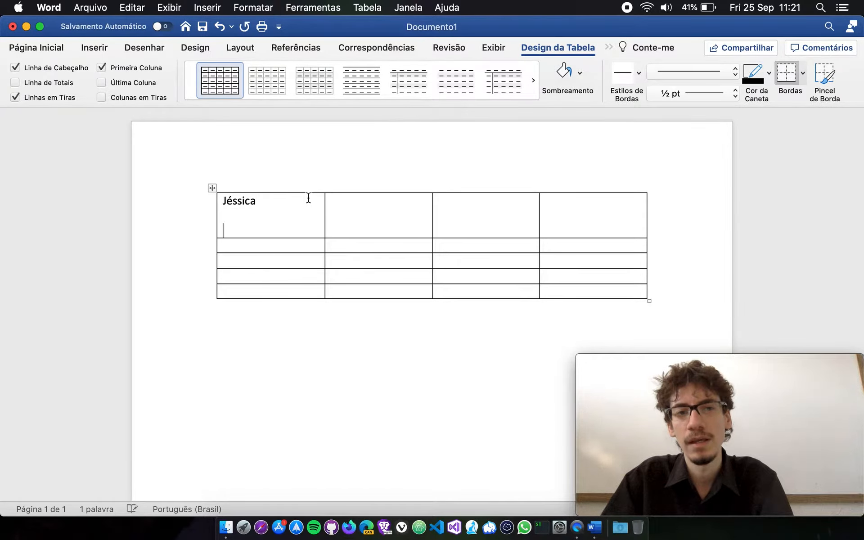
{"action": "key", "text": "BackSpace"}
{"action": "key", "text": "BackSpace"}
Fill the remaining four cells of the first column with one person's first name each.
{"action": "key", "text": "Down"}
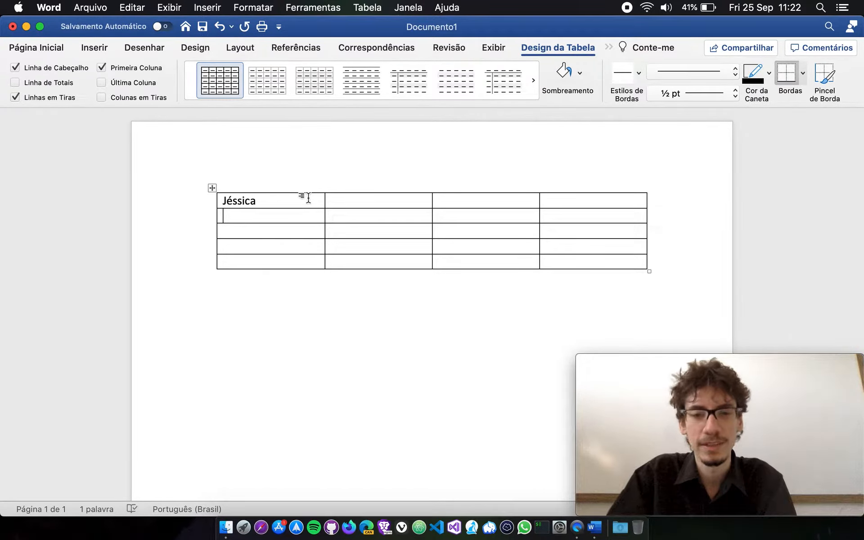
{"action": "type", "text": "Magali "}
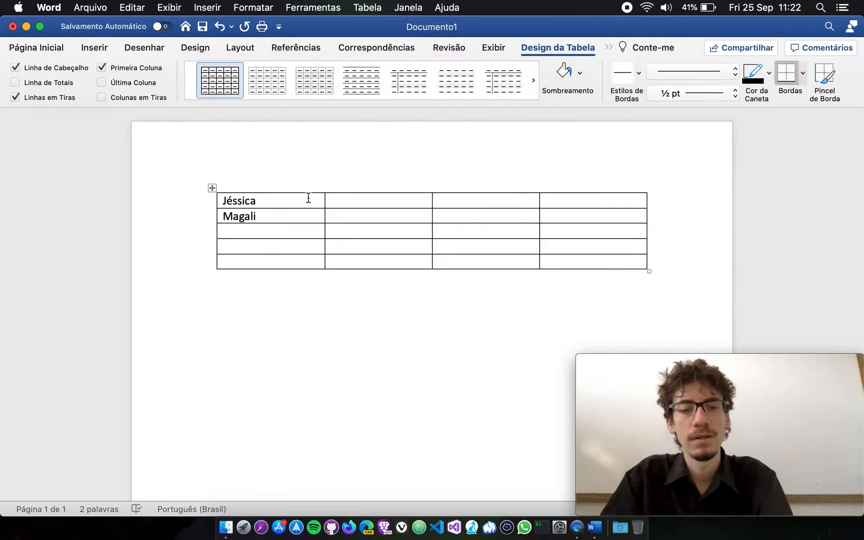
{"action": "type", "text": "Cristiane"}
{"action": "key", "text": "Down"}
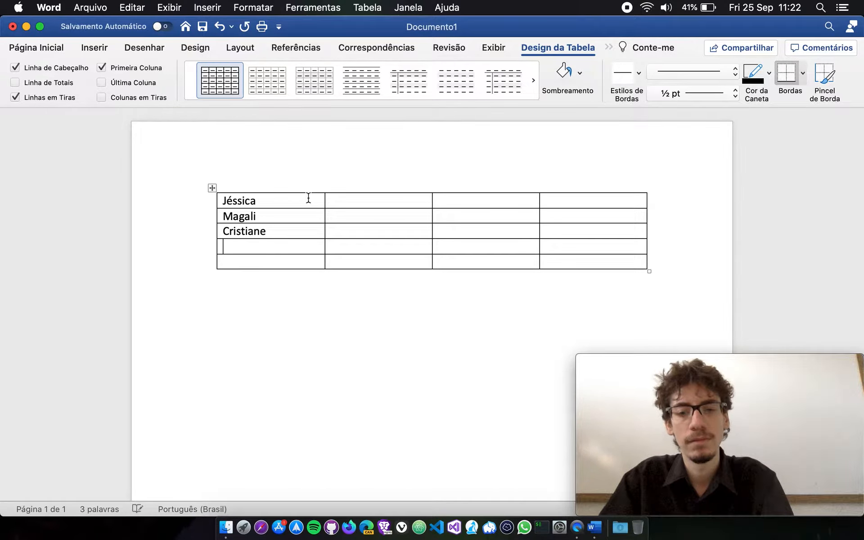
{"action": "type", "text": "Patrícia"}
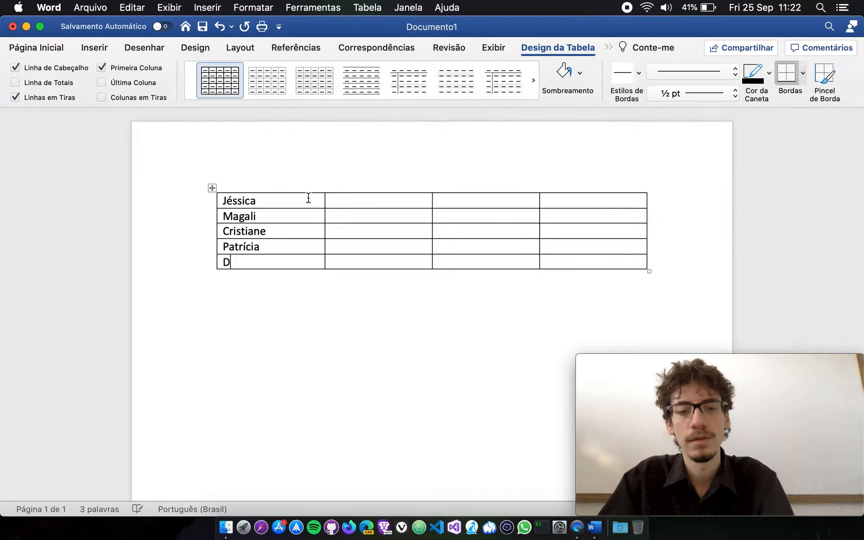
{"action": "type", "text": "Débora"}
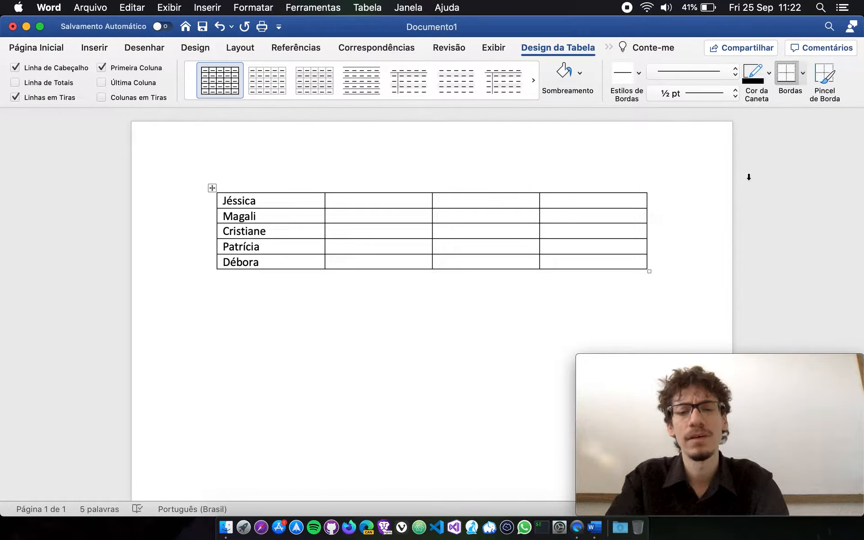
Fill the second column from the first row down with 29, 40, 32, 35 and 22.
{"action": "type", "text": "29"}
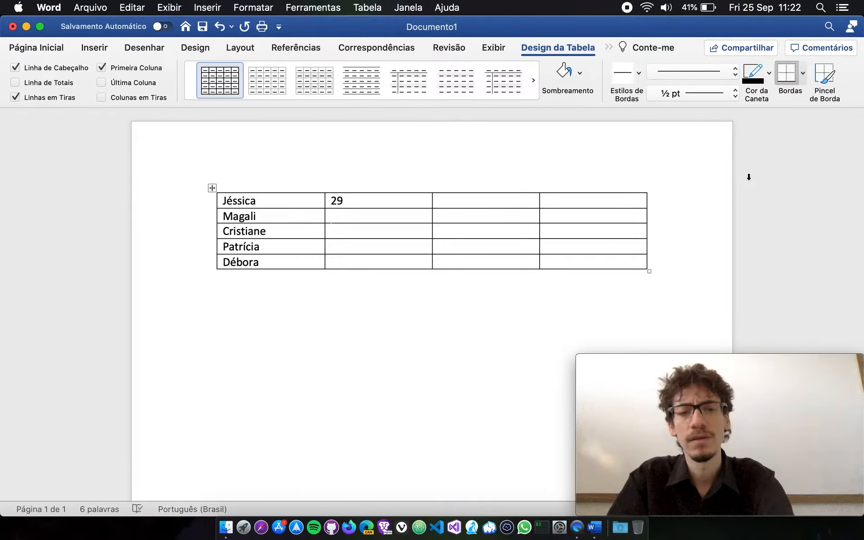
{"action": "type", "text": "40"}
{"action": "key", "text": "Down"}
{"action": "type", "text": "32"}
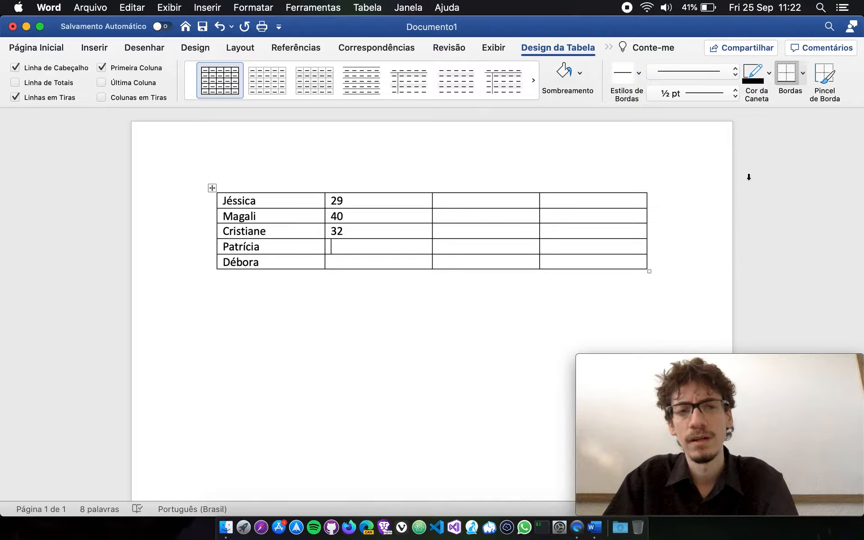
{"action": "type", "text": "35"}
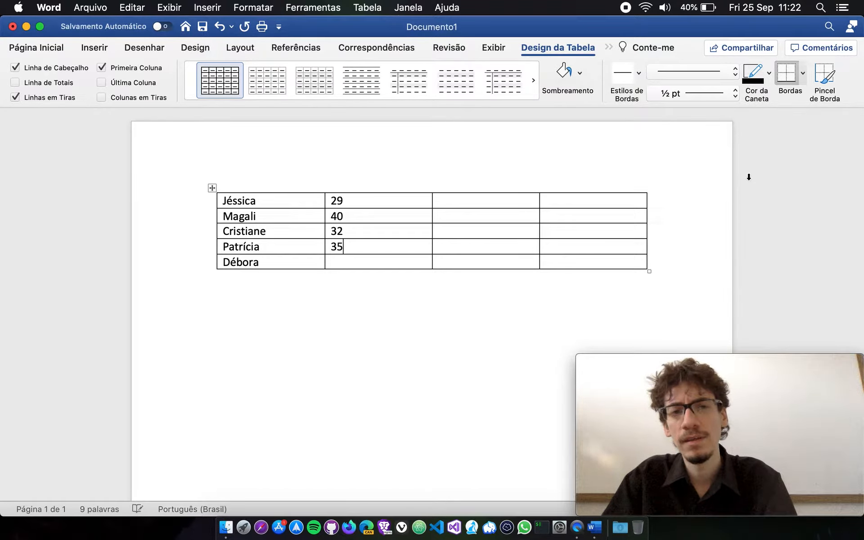
{"action": "type", "text": "22"}
{"action": "key", "text": "Tab"}
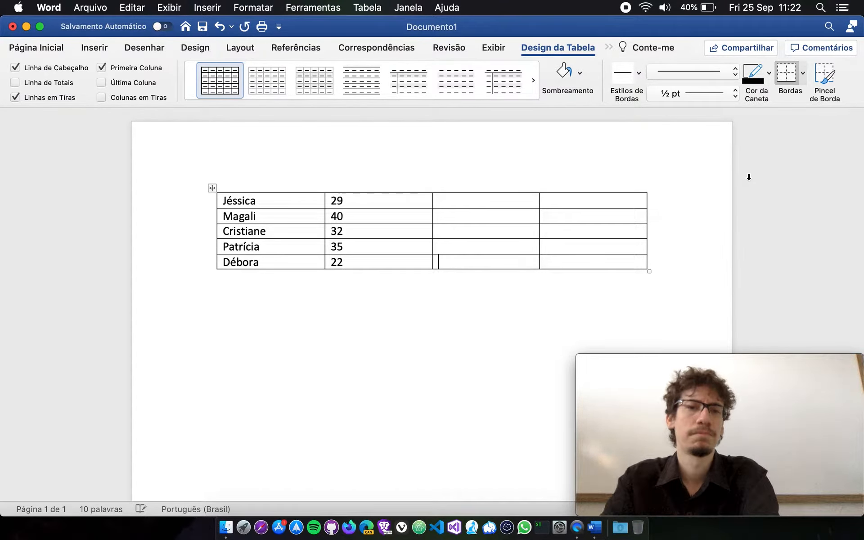
Add the text "Continuo escrevendo normalmente" below the table, after one empty line.
{"action": "left_click", "coordinate": [390, 205]}
{"action": "left_click", "coordinate": [554, 311]}
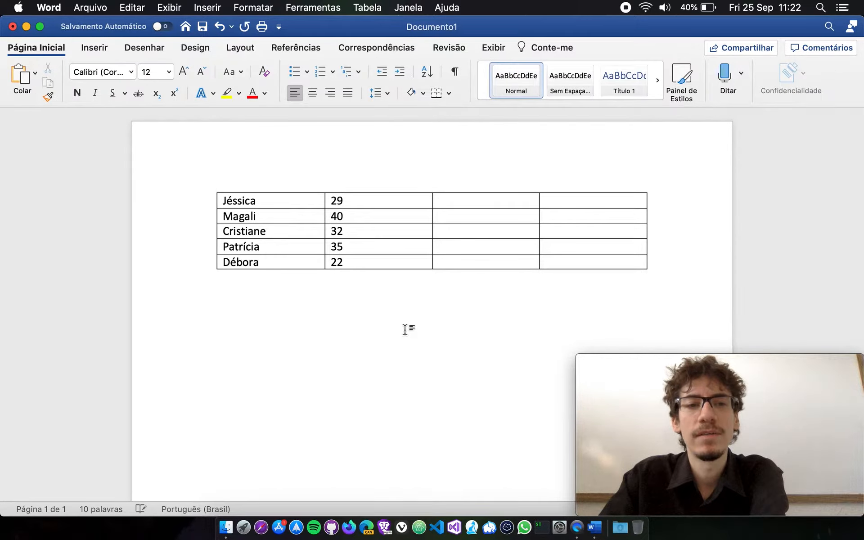
{"action": "key", "text": "Return"}
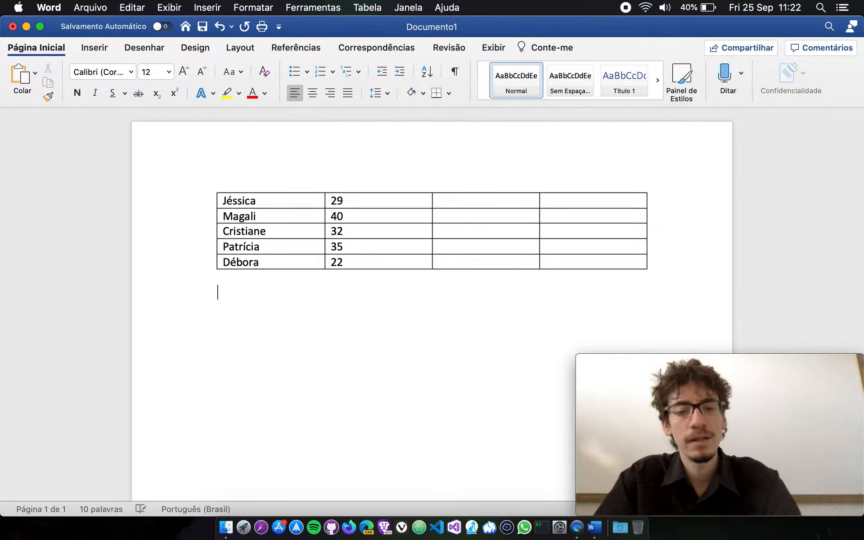
{"action": "type", "text": "Continuo escre"}
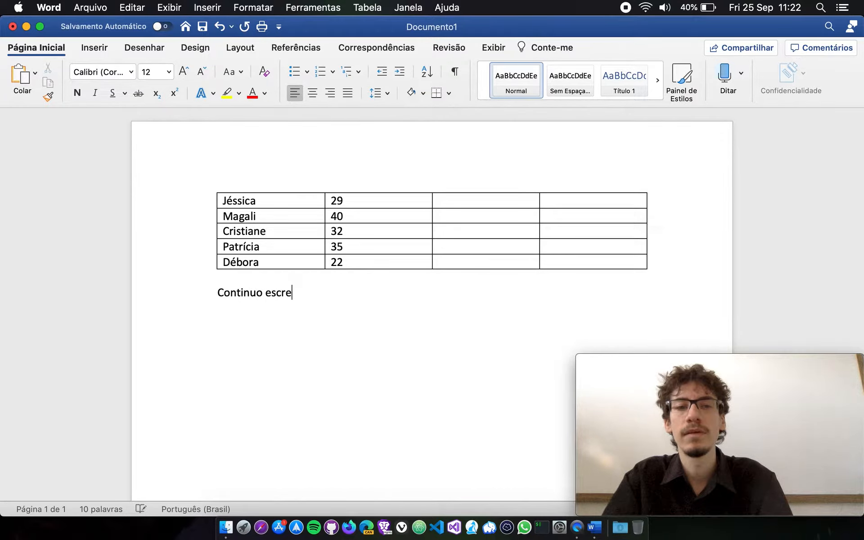
{"action": "type", "text": "vendo normalmente"}
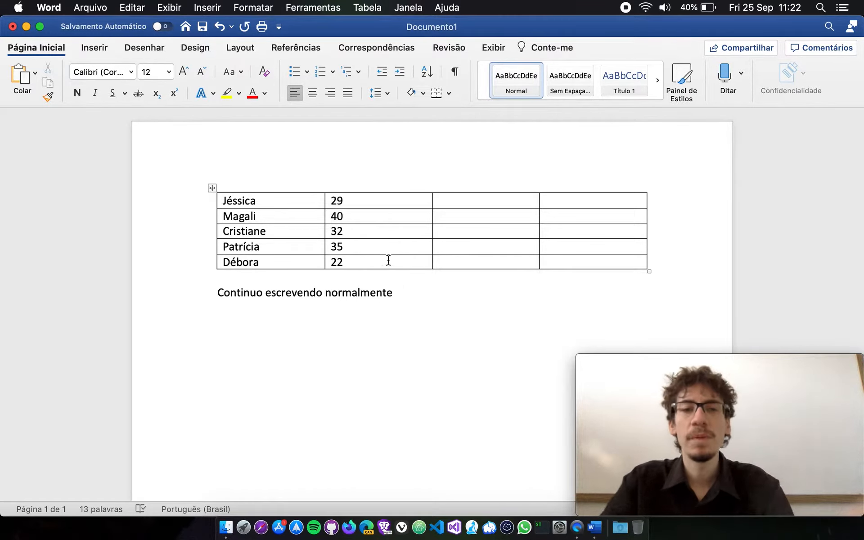
Review the filled cells in the first two columns and briefly select the whole table.
{"action": "left_click", "coordinate": [296, 191]}
{"action": "left_click", "coordinate": [296, 200]}
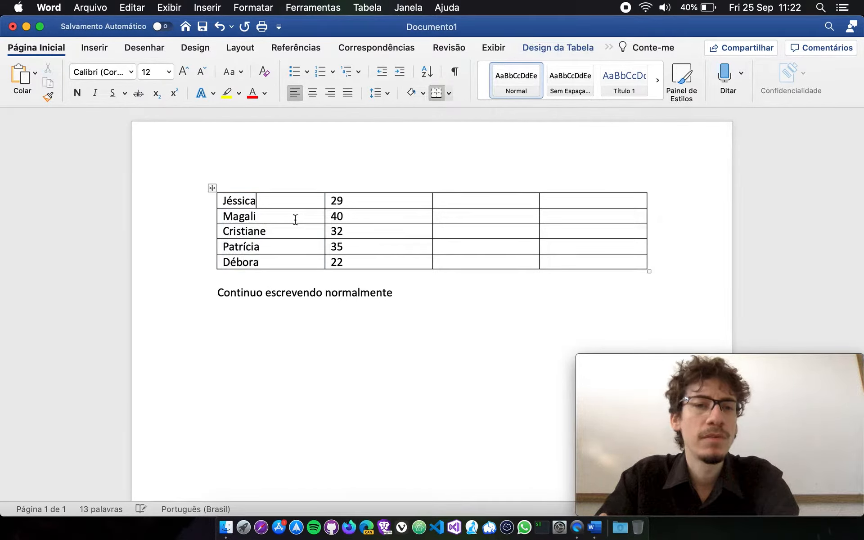
{"action": "left_click", "coordinate": [348, 216]}
{"action": "left_click", "coordinate": [366, 230]}
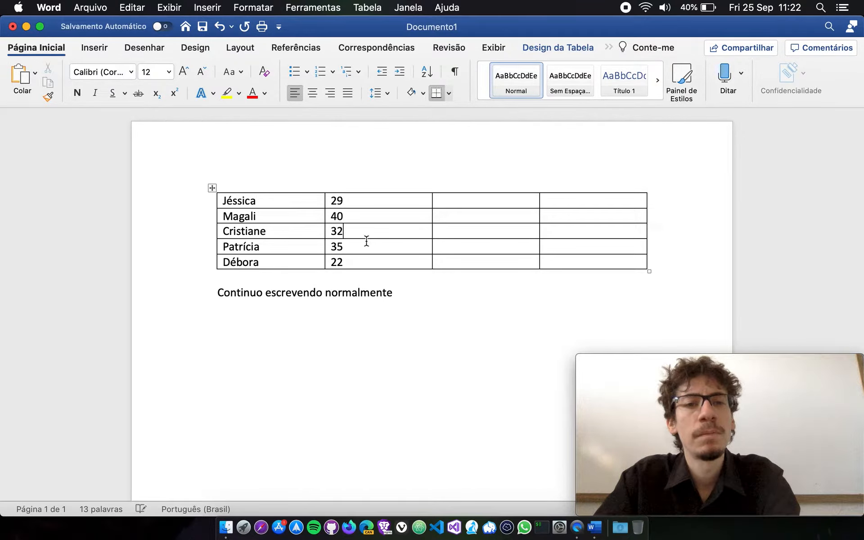
{"action": "left_click", "coordinate": [365, 246]}
{"action": "left_click", "coordinate": [366, 260]}
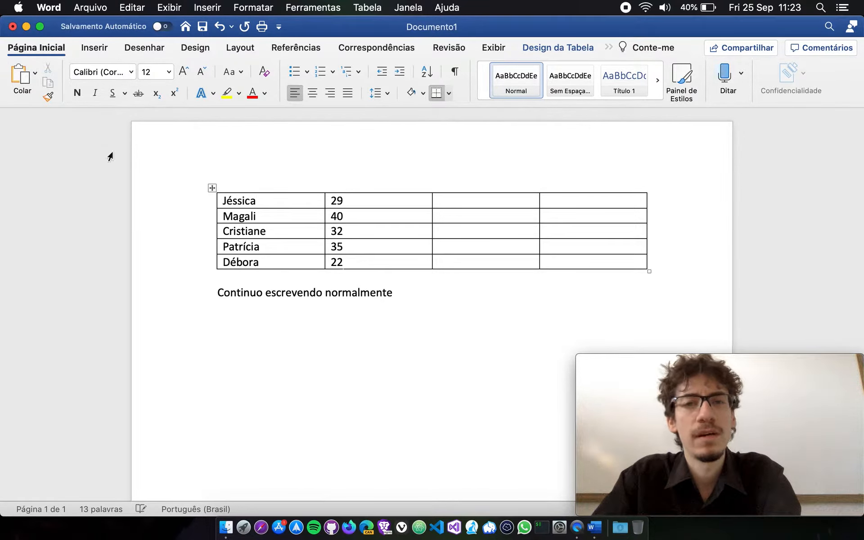
{"action": "left_click", "coordinate": [212, 188]}
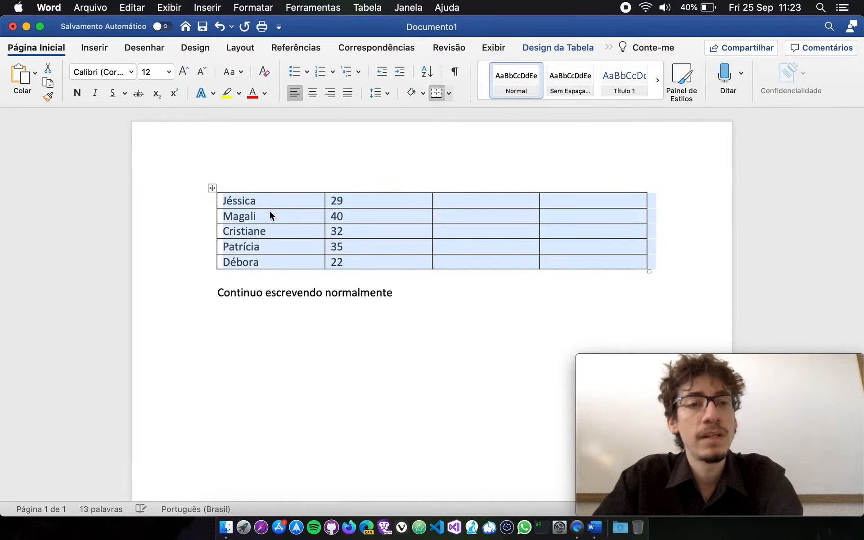
{"action": "left_click", "coordinate": [276, 214]}
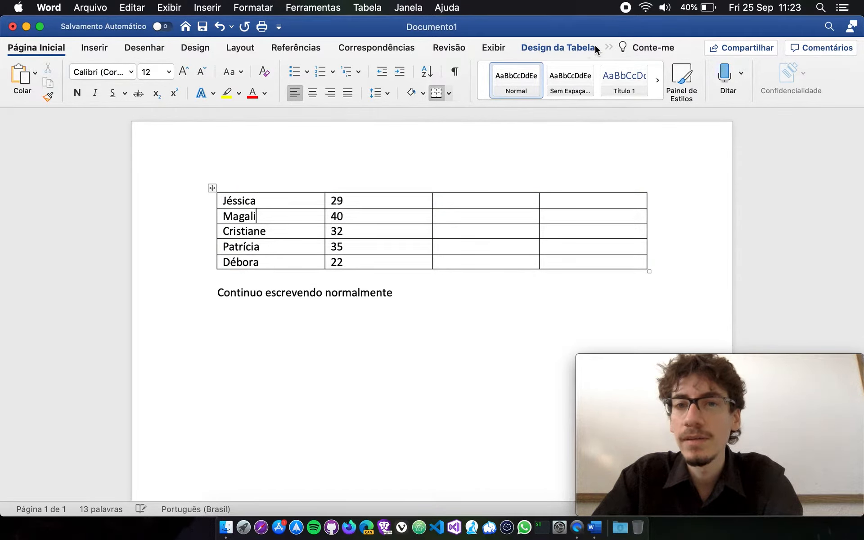
Move the cursor out of the table and back into its first cell, and display the table design options.
{"action": "left_click", "coordinate": [456, 410]}
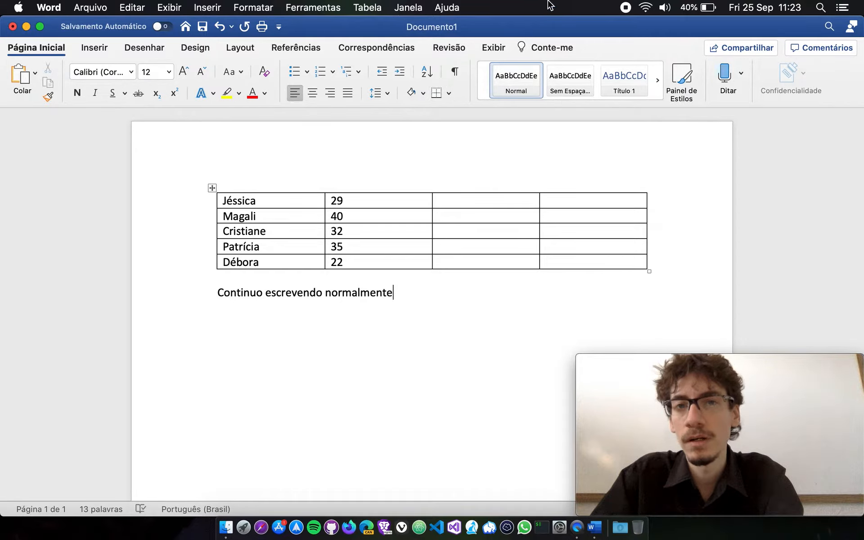
{"action": "left_click", "coordinate": [292, 204]}
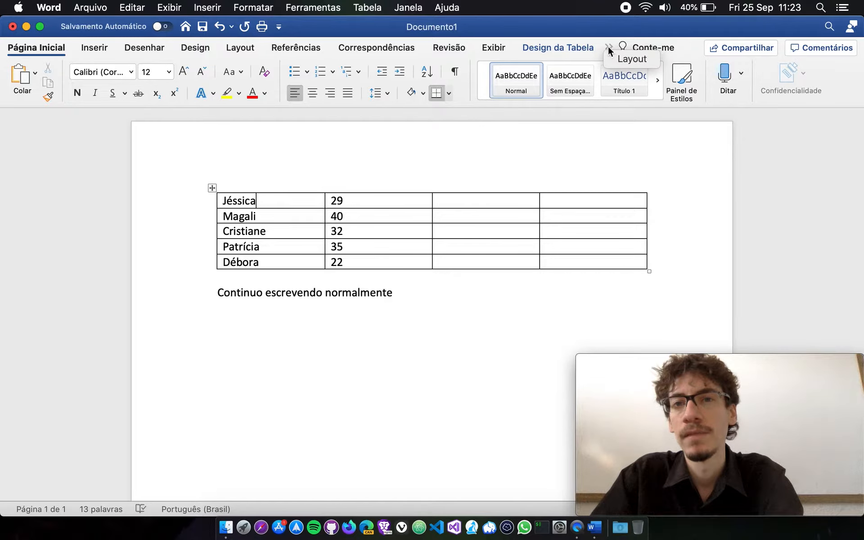
{"action": "left_click", "coordinate": [574, 48]}
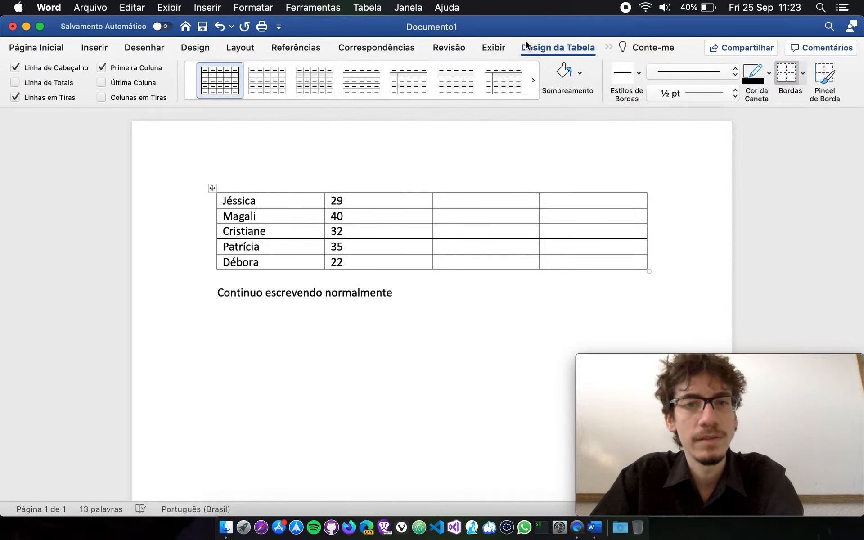
{"action": "left_click", "coordinate": [609, 48]}
{"action": "left_click", "coordinate": [617, 58]}
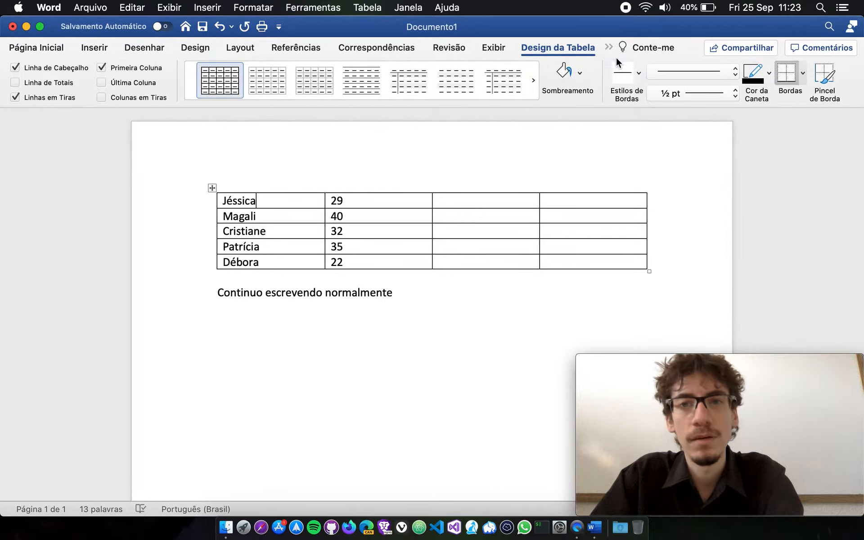
{"action": "left_click", "coordinate": [573, 49]}
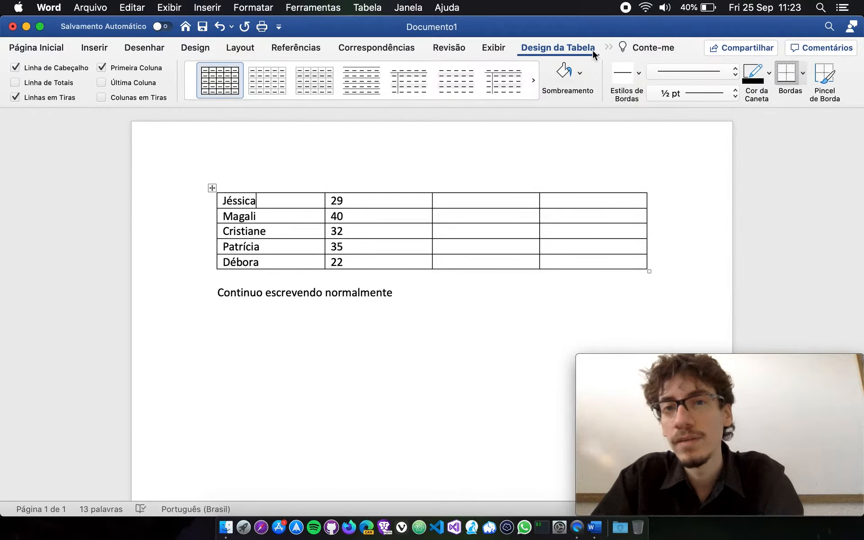
Display the table layout tools for the name table.
{"action": "left_click", "coordinate": [610, 47]}
{"action": "left_click", "coordinate": [607, 47]}
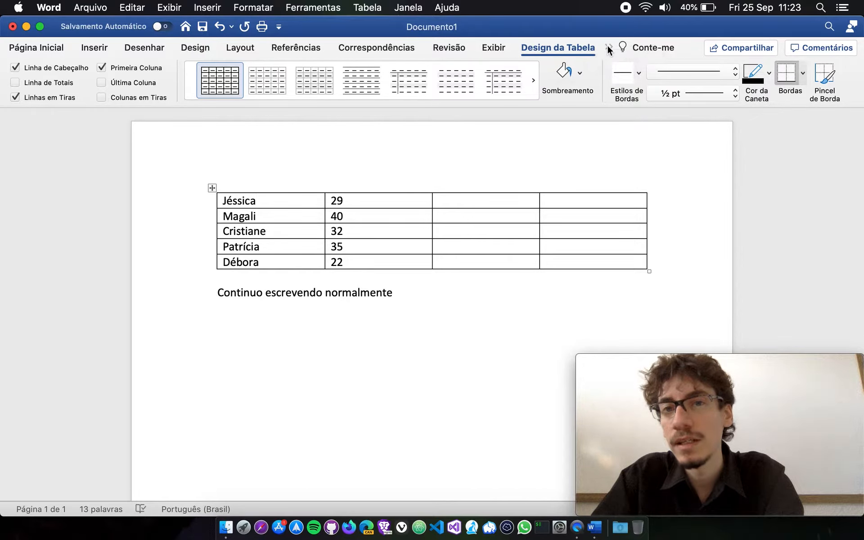
{"action": "left_click", "coordinate": [608, 47]}
{"action": "left_click", "coordinate": [610, 48]}
{"action": "left_click", "coordinate": [611, 49]}
{"action": "left_click", "coordinate": [616, 59]}
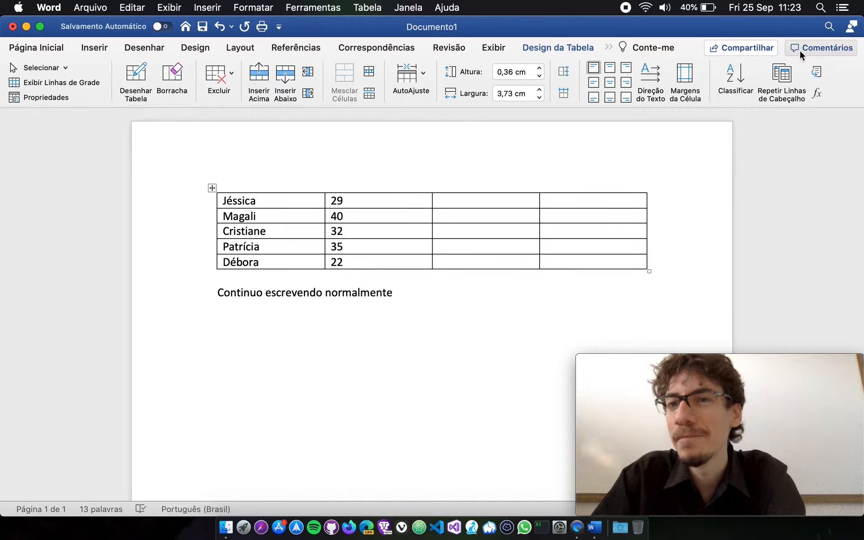
Revisit the table design options and return to the table layout tools.
{"action": "left_click", "coordinate": [573, 50]}
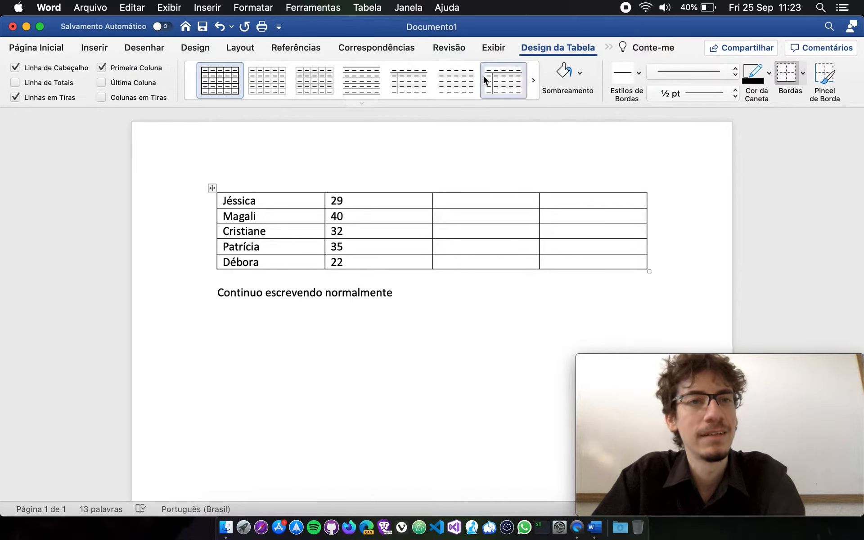
{"action": "left_click", "coordinate": [632, 50]}
{"action": "left_click", "coordinate": [609, 47]}
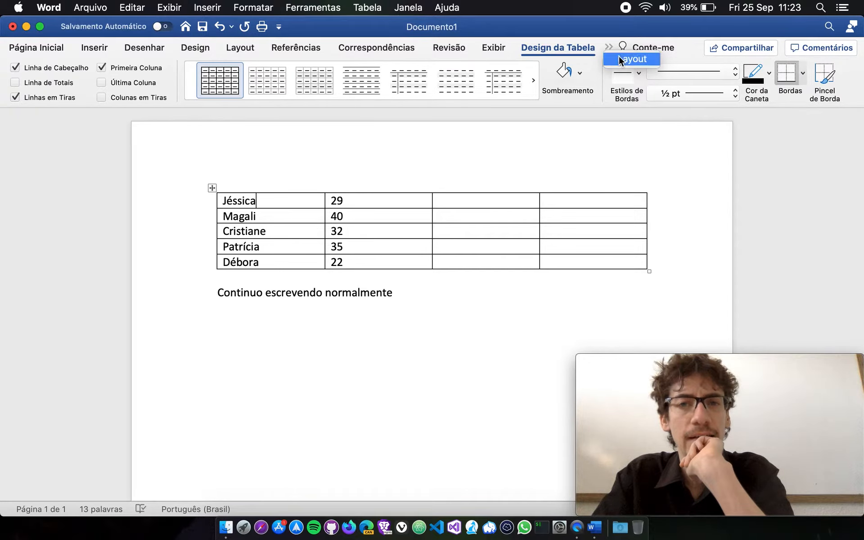
{"action": "left_click", "coordinate": [619, 59]}
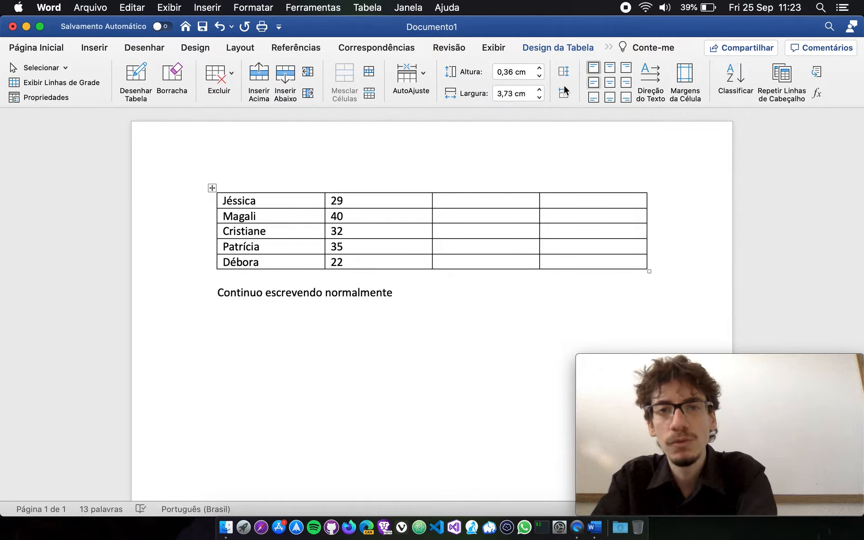
Apply the plain style with light gray grid lines to the whole table using the table design options.
{"action": "left_click", "coordinate": [564, 50]}
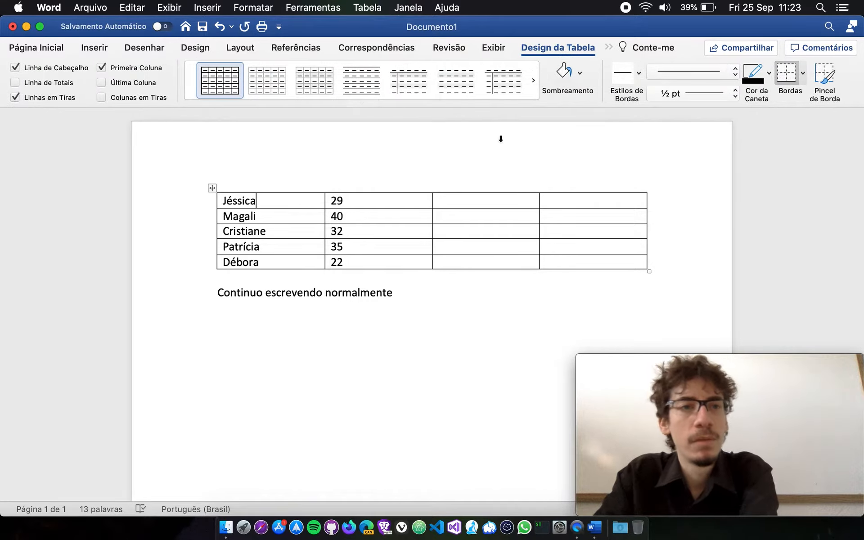
{"action": "left_click", "coordinate": [212, 188]}
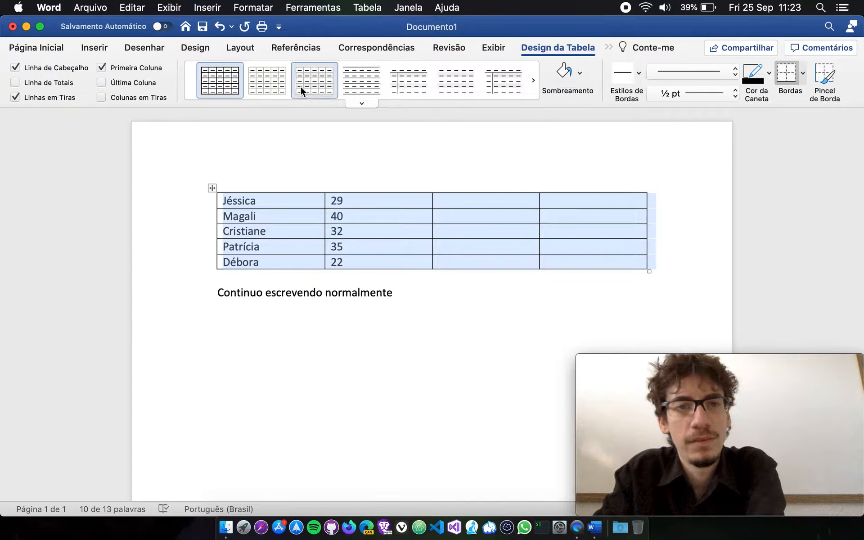
{"action": "left_click", "coordinate": [277, 82]}
{"action": "left_click", "coordinate": [401, 314]}
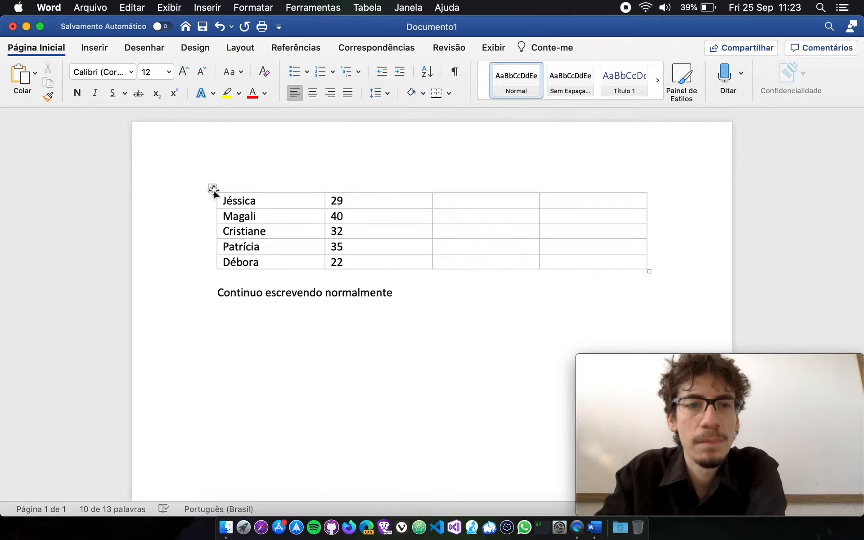
Try the other plain table styles on the whole table one after another, finishing with the last style in that row.
{"action": "left_click", "coordinate": [212, 188]}
{"action": "left_click", "coordinate": [330, 83]}
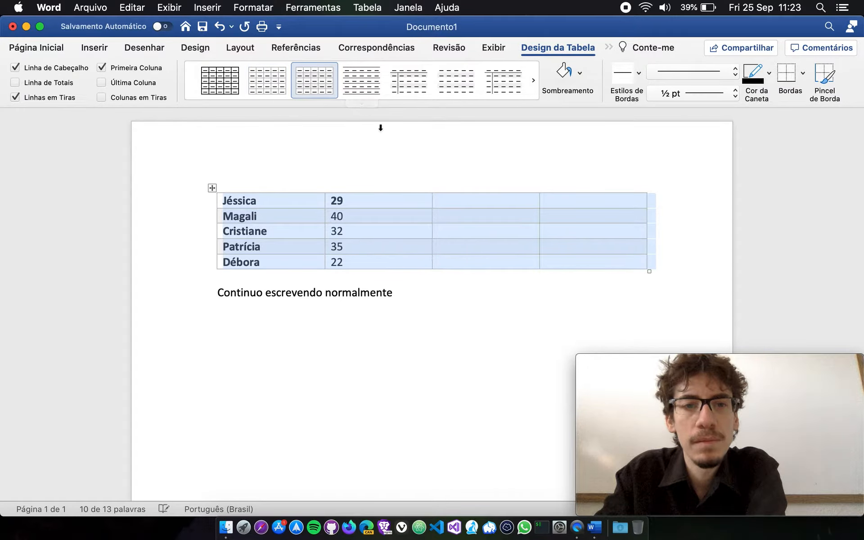
{"action": "left_click", "coordinate": [367, 83]}
{"action": "left_click", "coordinate": [417, 87]}
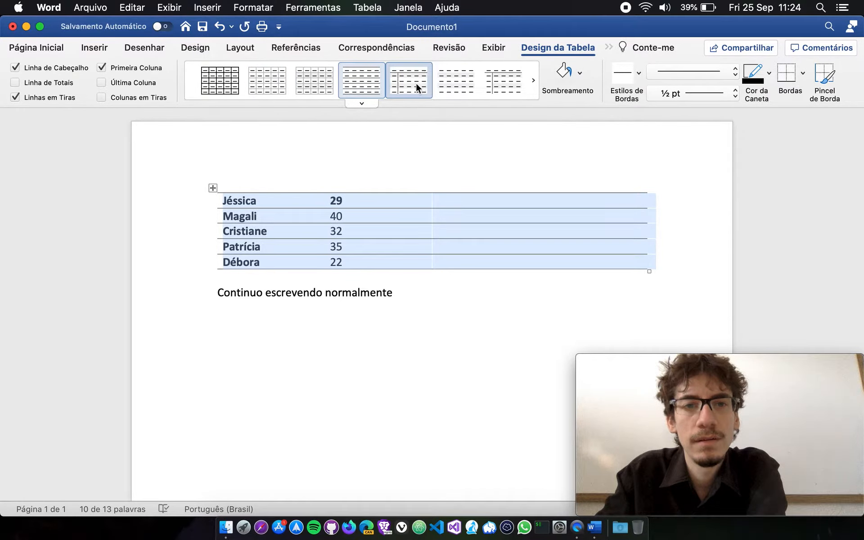
{"action": "left_click", "coordinate": [227, 85]}
{"action": "left_click", "coordinate": [399, 88]}
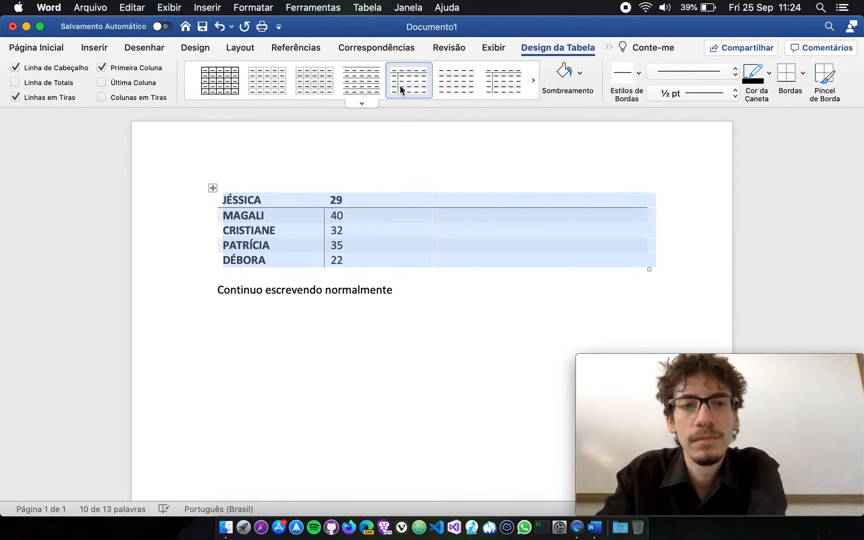
{"action": "left_click", "coordinate": [469, 88]}
{"action": "left_click", "coordinate": [504, 86]}
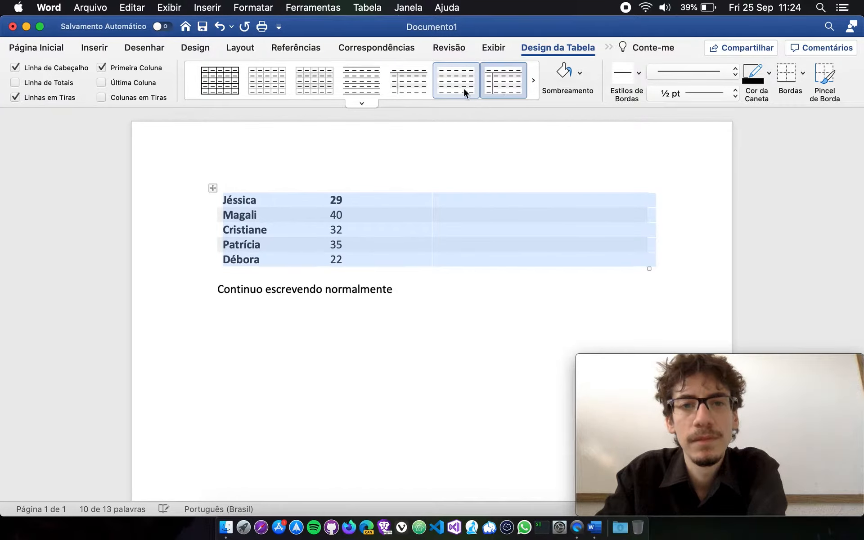
Browse the full style gallery and apply the first gray banded style under Tabelas de Lista to the table.
{"action": "left_click", "coordinate": [370, 105]}
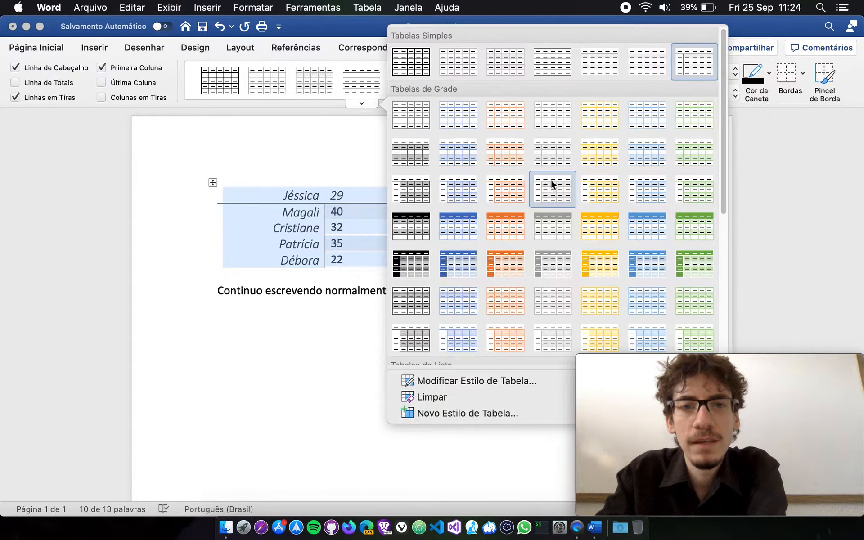
{"action": "scroll", "coordinate": [512, 245], "scroll_direction": "down", "scroll_amount": 10}
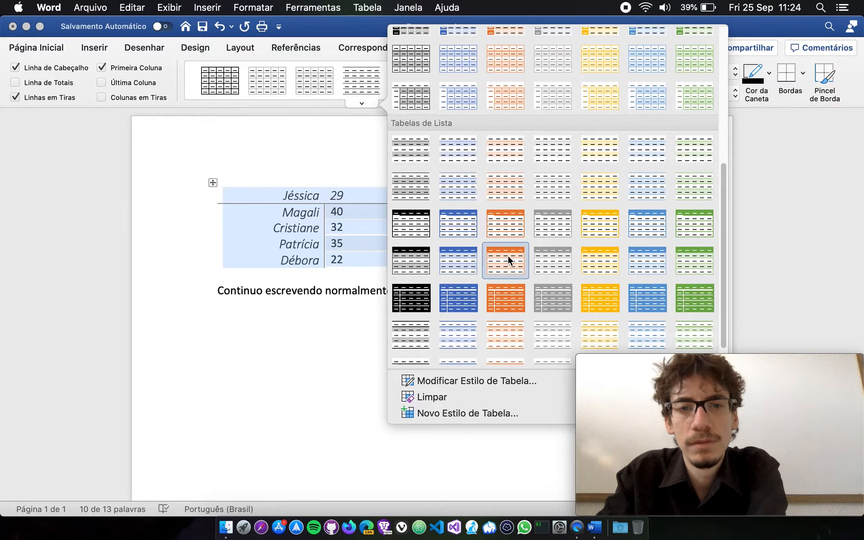
{"action": "left_click", "coordinate": [415, 156]}
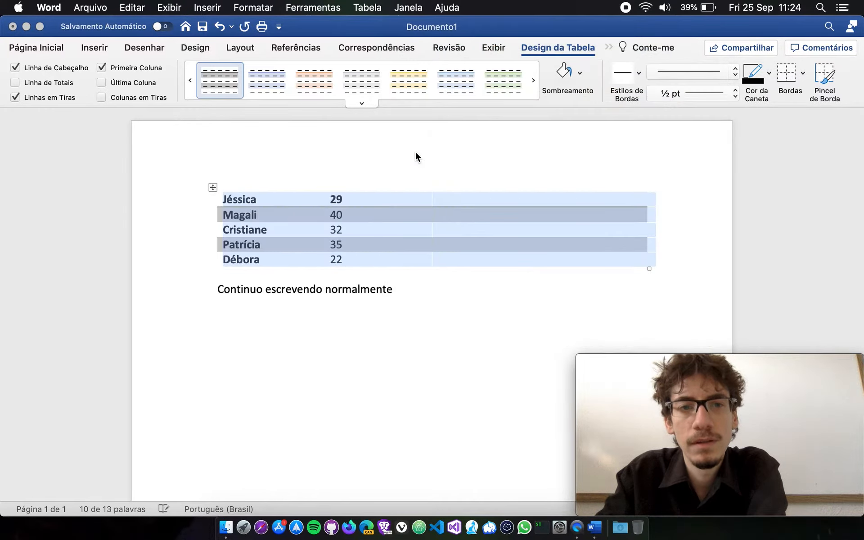
Apply the list table style with a black header row and gray banded rows to the table.
{"action": "left_click", "coordinate": [361, 103]}
{"action": "scroll", "coordinate": [511, 279], "scroll_direction": "down", "scroll_amount": 2}
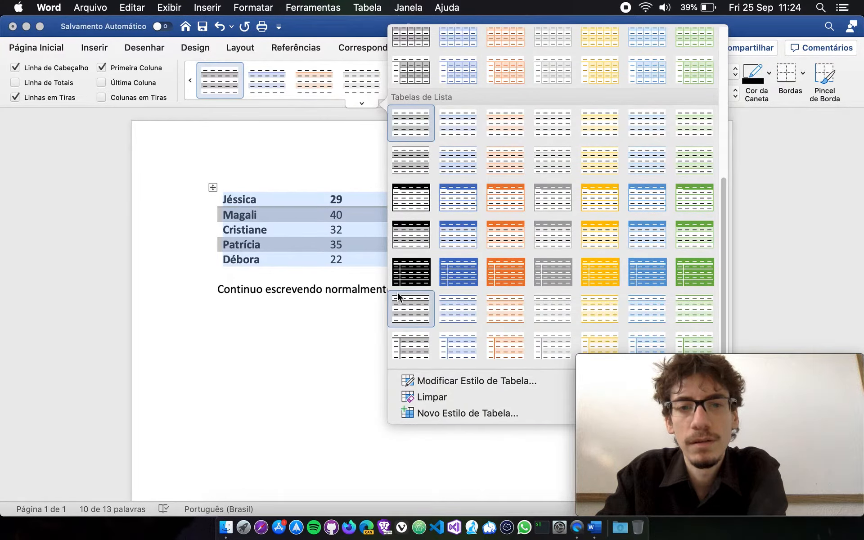
{"action": "left_click", "coordinate": [416, 232]}
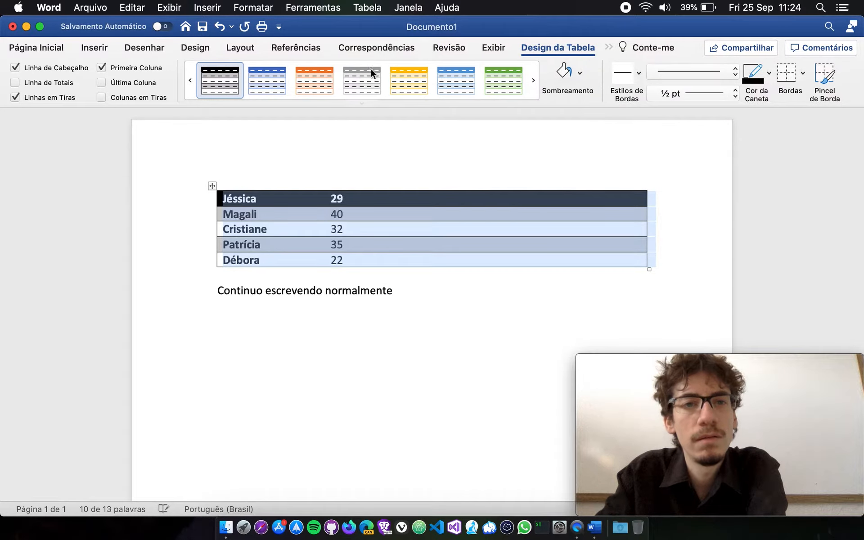
{"action": "left_click", "coordinate": [280, 204]}
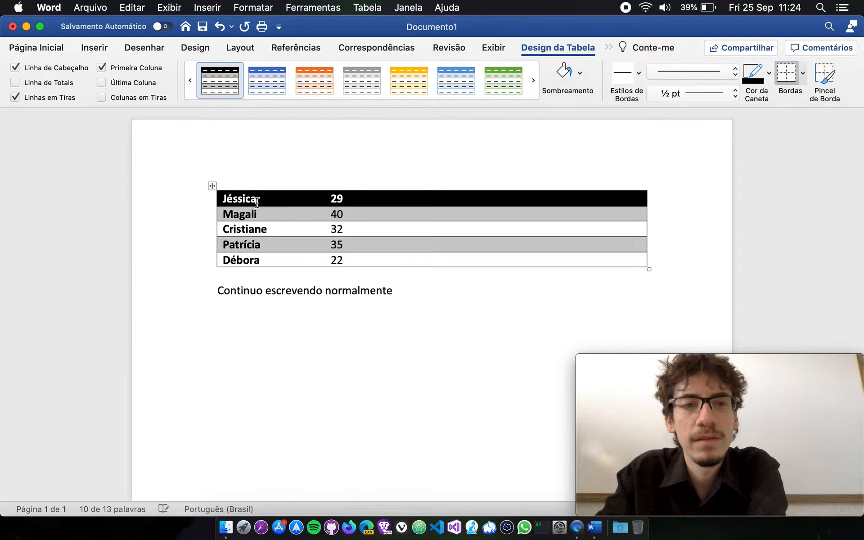
Toggle the Linha de Cabeçalho option off and on again for the whole table to compare the first row's formatting.
{"action": "left_click", "coordinate": [213, 186]}
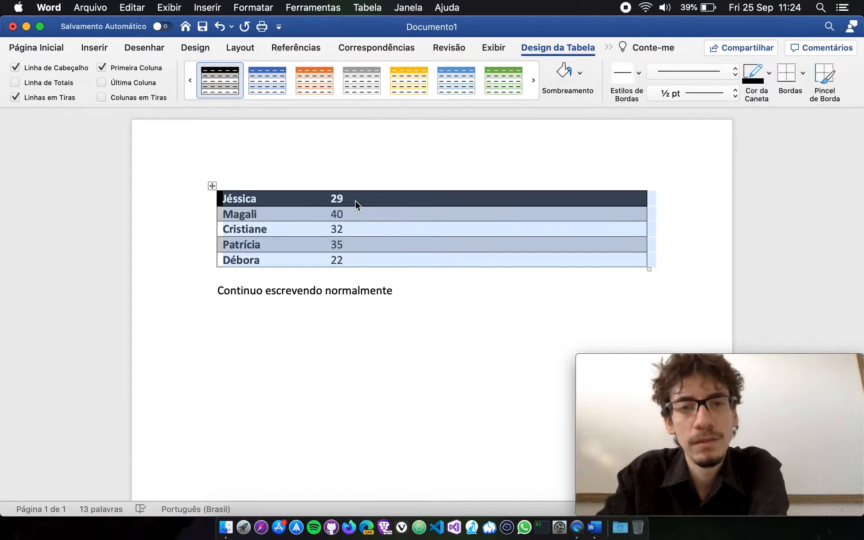
{"action": "left_click", "coordinate": [15, 68]}
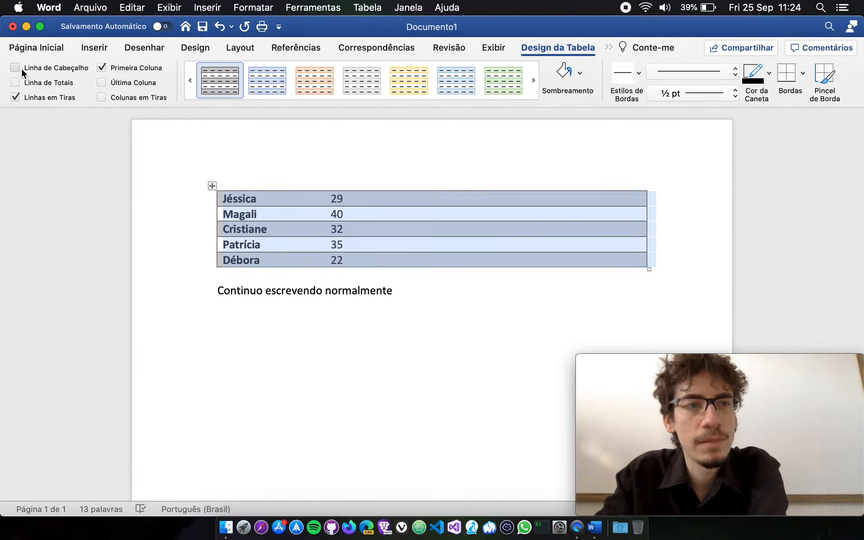
{"action": "left_click", "coordinate": [19, 68]}
{"action": "left_click", "coordinate": [17, 68]}
{"action": "left_click", "coordinate": [16, 68]}
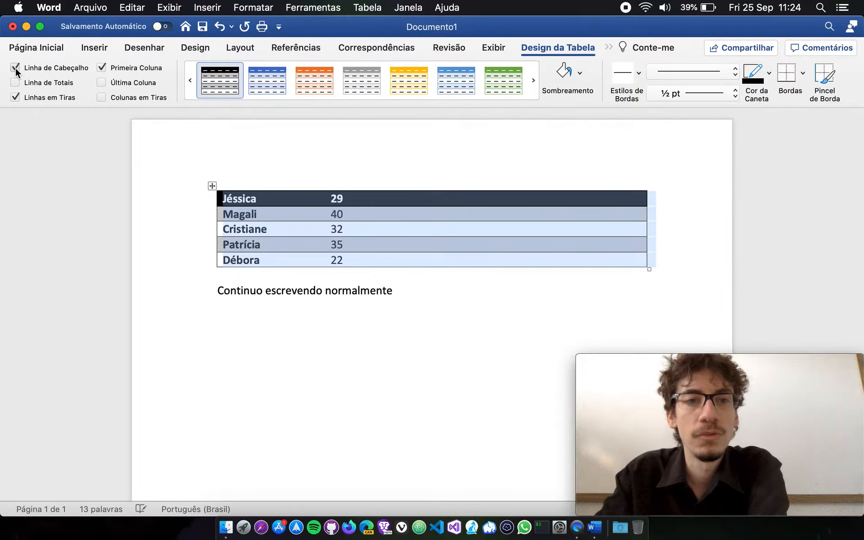
Insert a new row above the table's first row.
{"action": "left_click", "coordinate": [266, 200]}
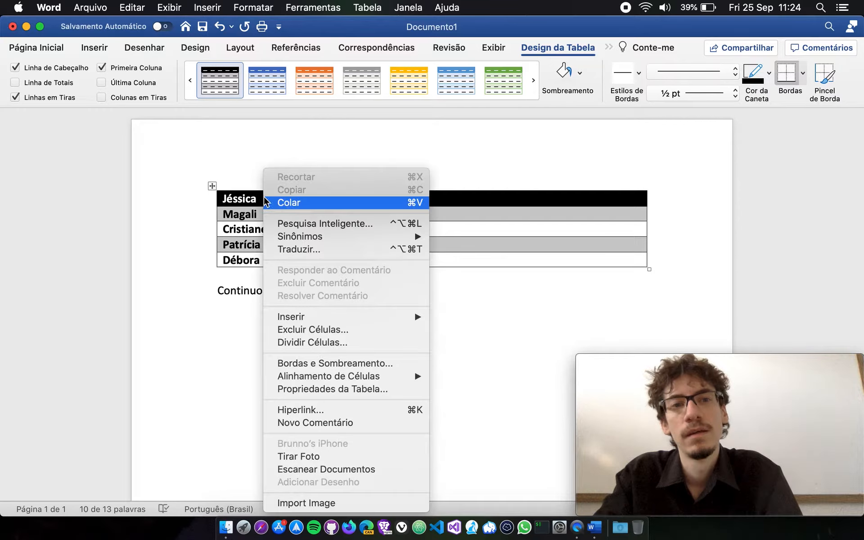
{"action": "right_click", "coordinate": [264, 200]}
{"action": "mouse_move", "coordinate": [325, 317]}
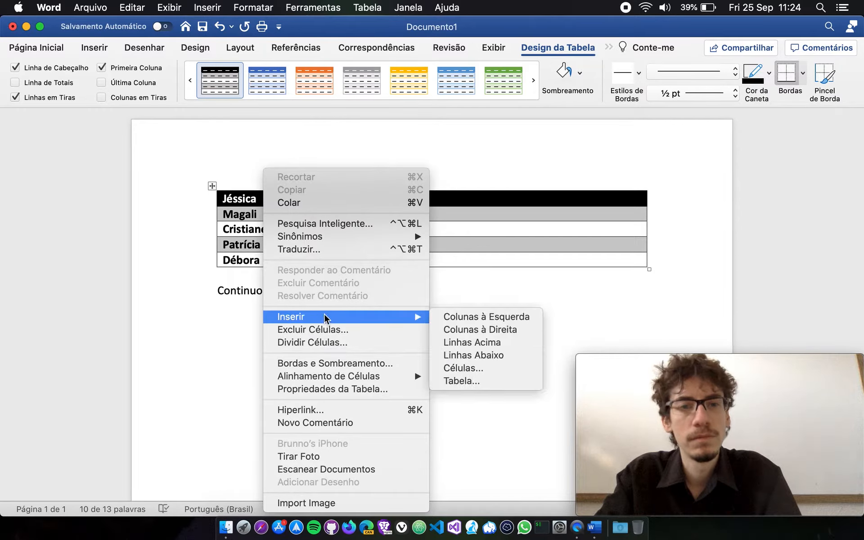
{"action": "left_click", "coordinate": [485, 345]}
Fill the new top row with the headings Nome, Idade, Cidade and Telefone.
{"action": "left_click", "coordinate": [271, 199]}
{"action": "type", "text": "N"}
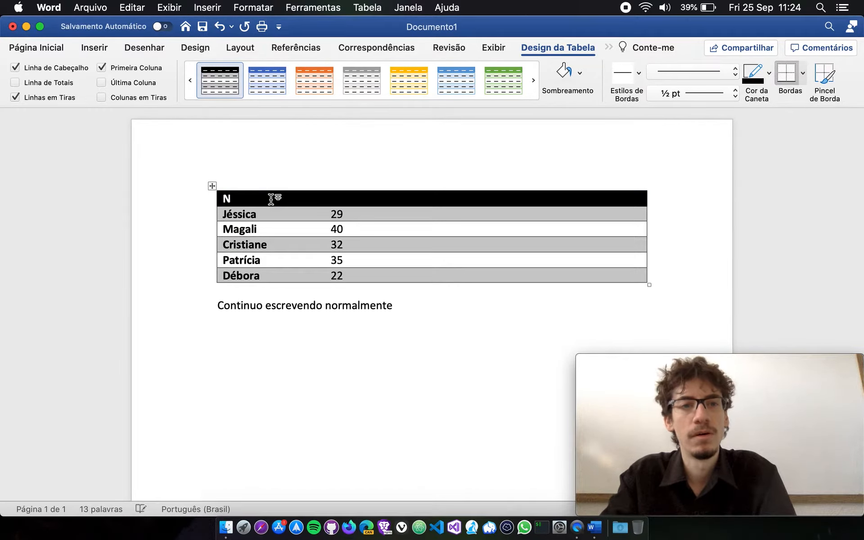
{"action": "type", "text": "ome Idade"}
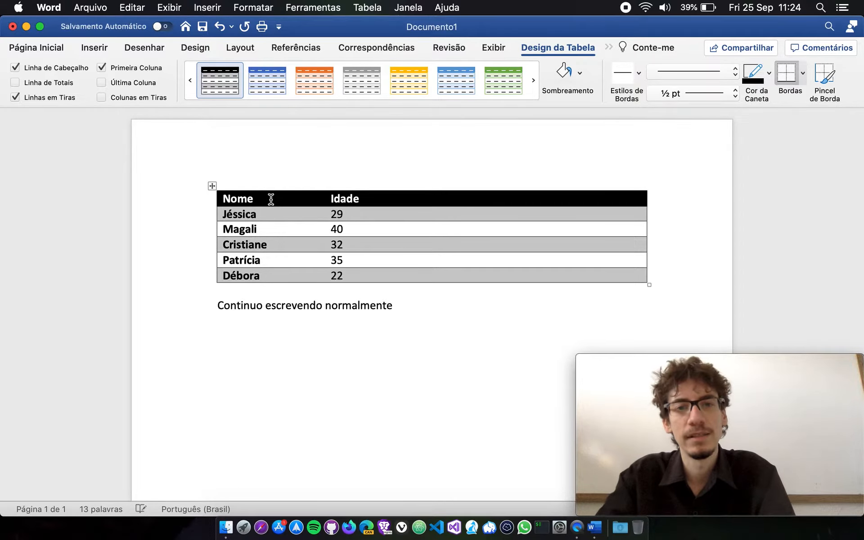
{"action": "key", "text": "Tab"}
{"action": "type", "text": "Cidade "}
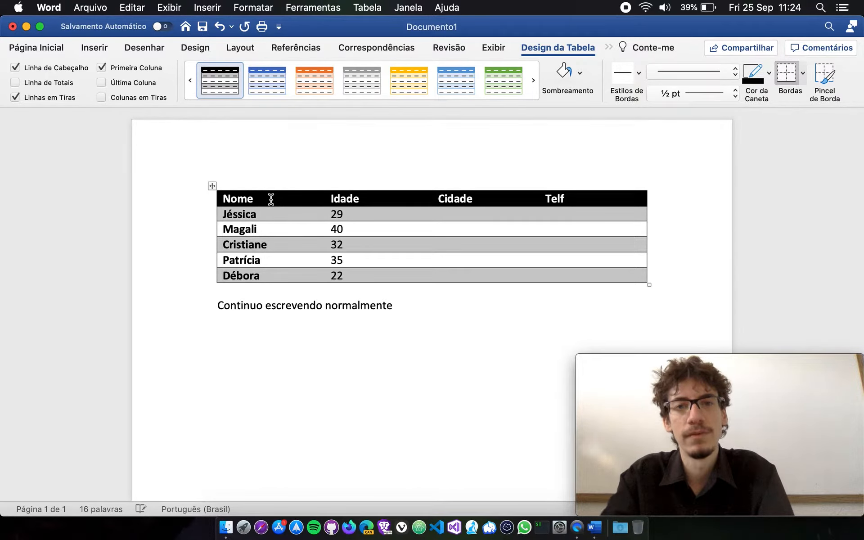
{"action": "type", "text": "Telefone"}
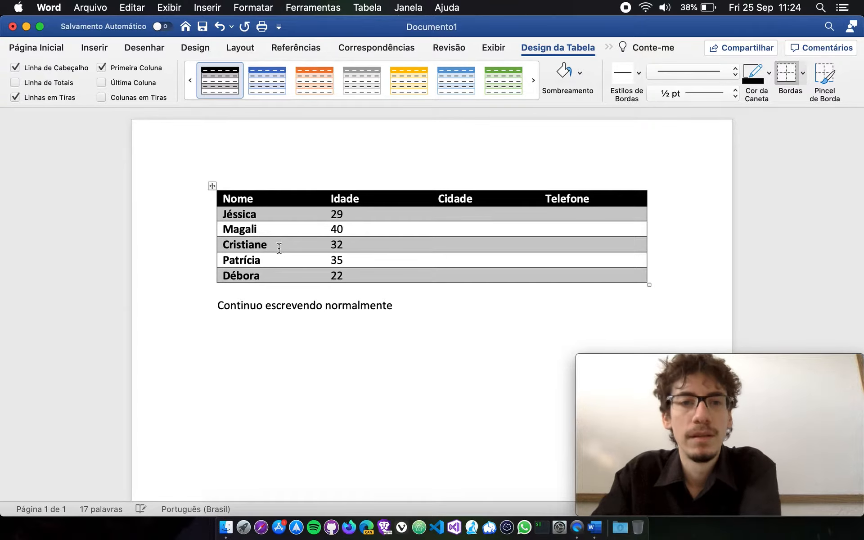
{"action": "left_click", "coordinate": [411, 322]}
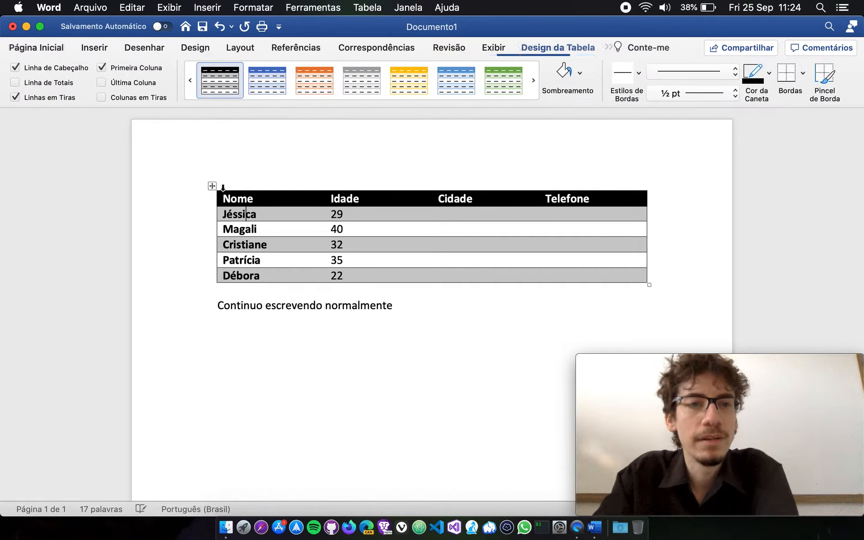
Turn Linha de Cabeçalho and Primeira Coluna off and back on, one at a time, for the whole table.
{"action": "left_click", "coordinate": [213, 186]}
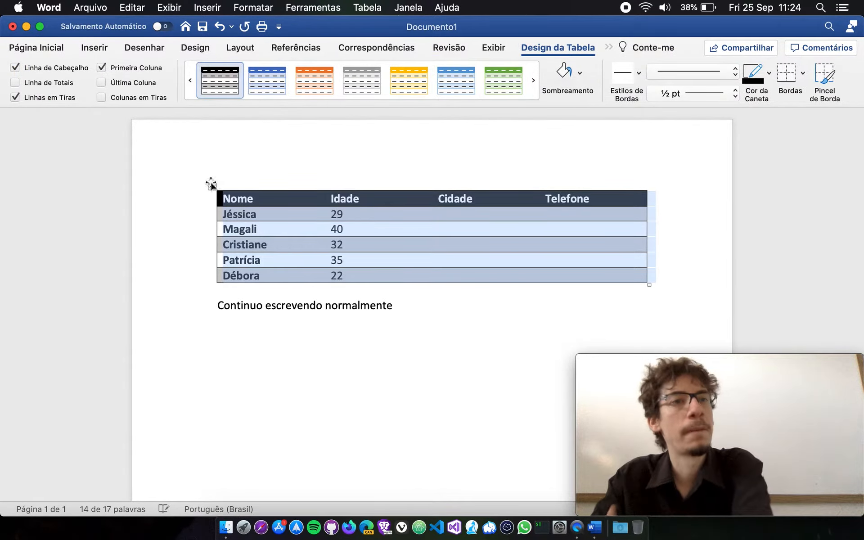
{"action": "left_click", "coordinate": [17, 67]}
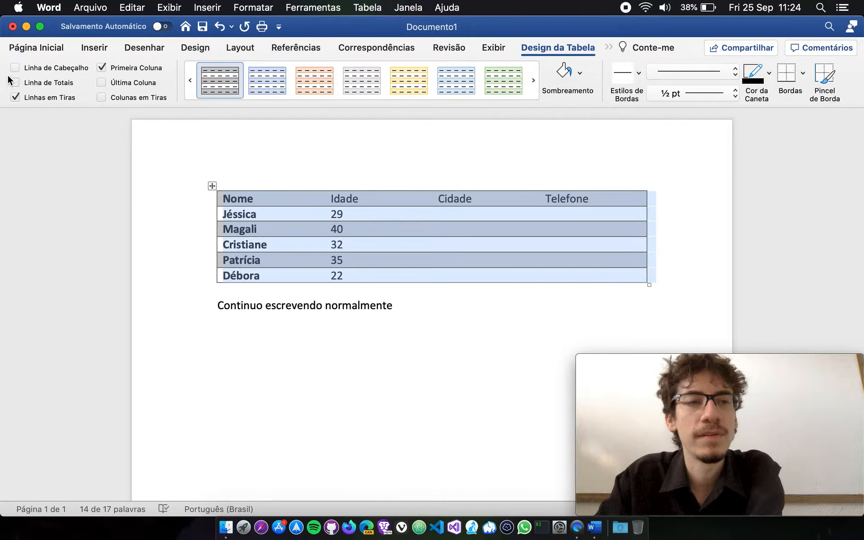
{"action": "left_click", "coordinate": [16, 68]}
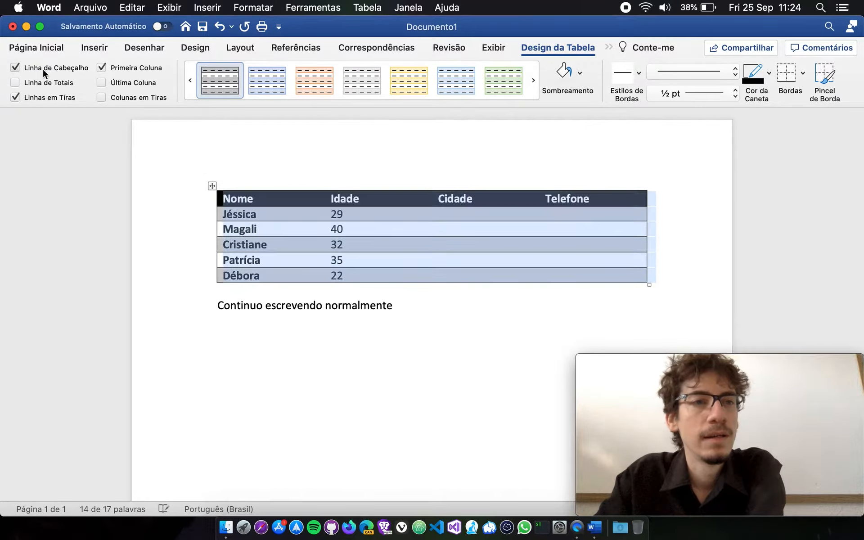
{"action": "left_click", "coordinate": [104, 66]}
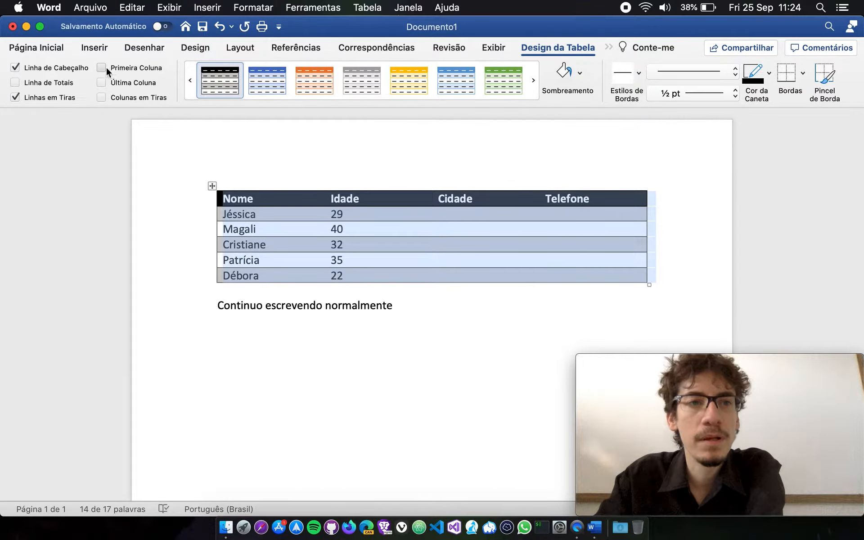
{"action": "left_click", "coordinate": [103, 67]}
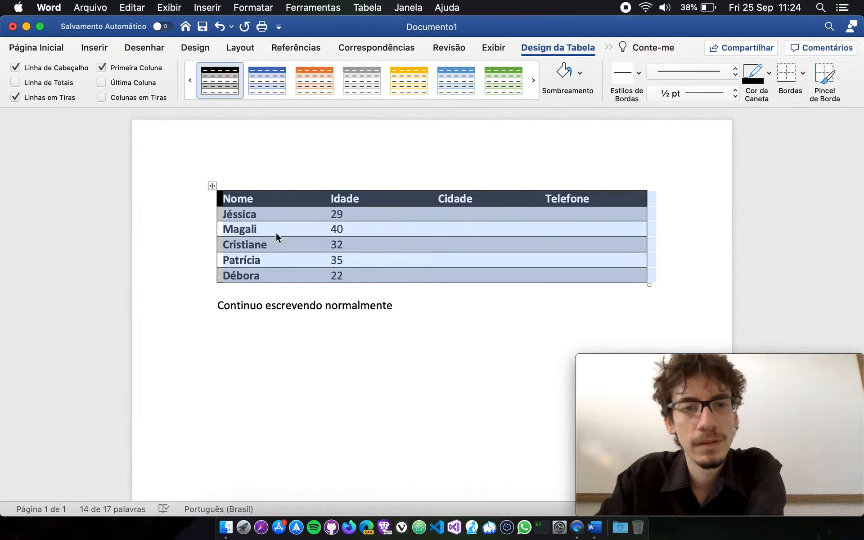
Try the Última Coluna and Colunas em Tiras options on the whole table, and turn both off again.
{"action": "left_click", "coordinate": [101, 83]}
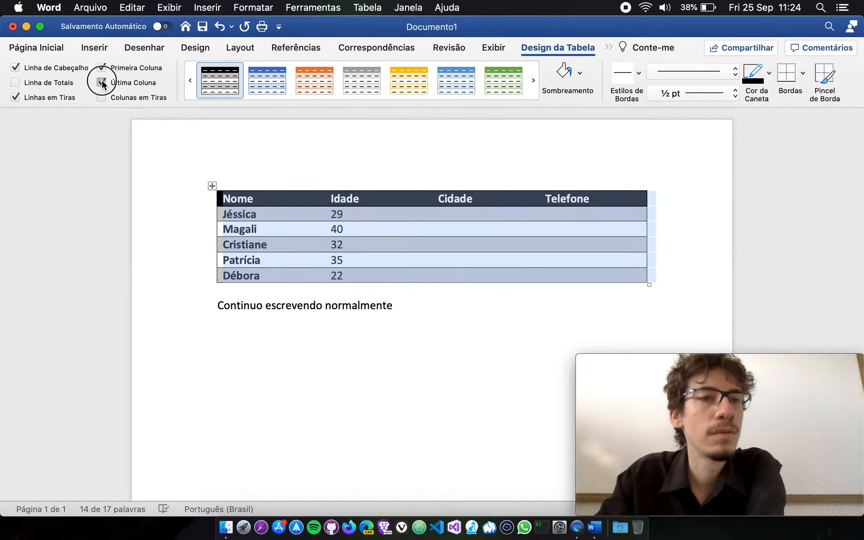
{"action": "left_click", "coordinate": [102, 96]}
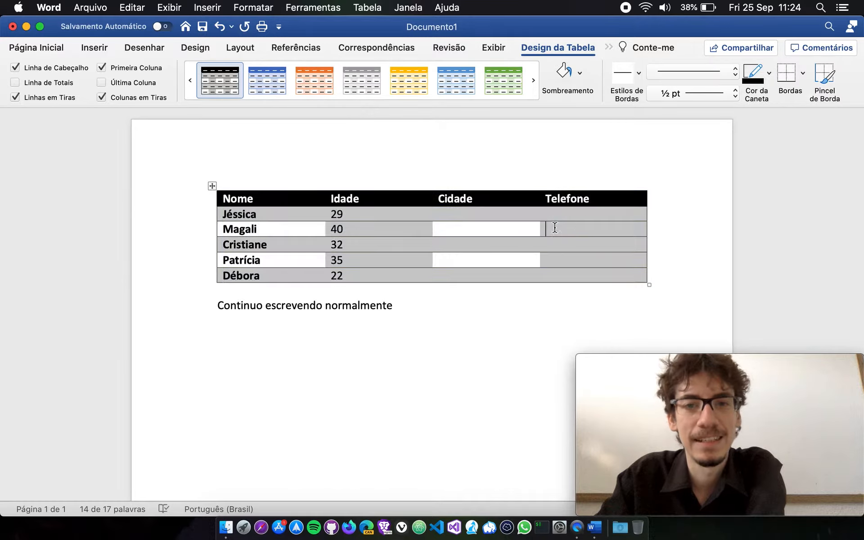
{"action": "left_click", "coordinate": [212, 185]}
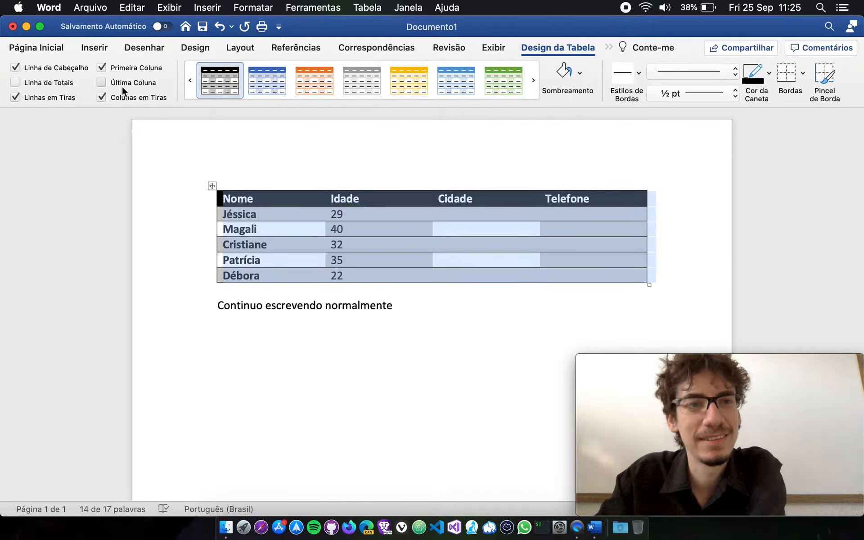
{"action": "left_click", "coordinate": [102, 97]}
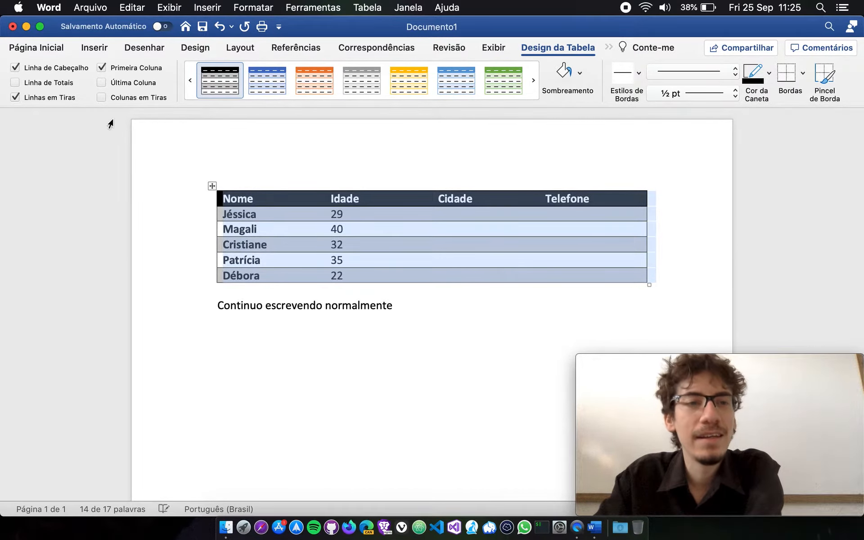
Turn Linhas em Tiras off to view the table without banded rows, and turn it back on.
{"action": "left_click", "coordinate": [20, 95]}
{"action": "left_click", "coordinate": [368, 270]}
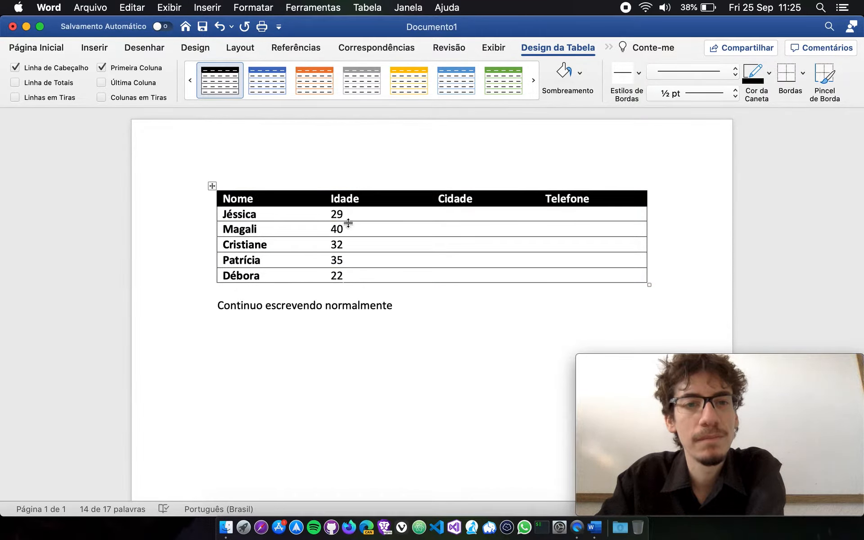
{"action": "left_click", "coordinate": [212, 186]}
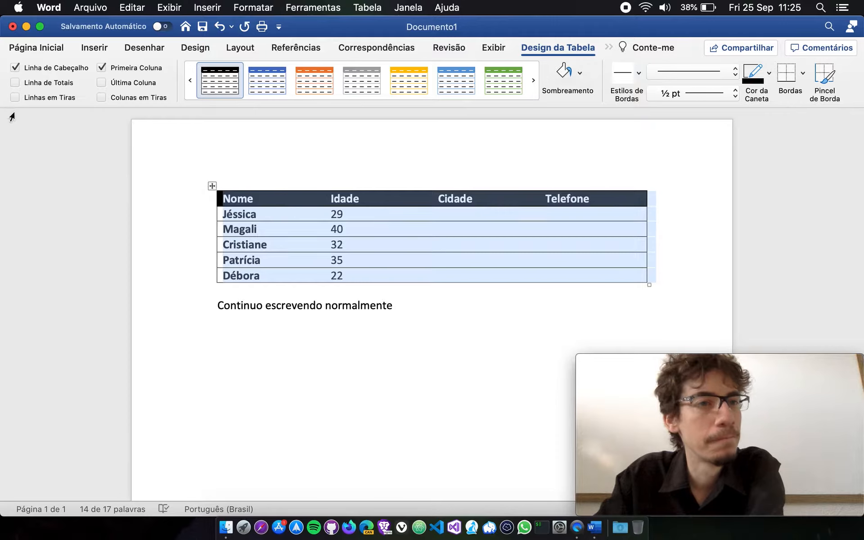
{"action": "left_click", "coordinate": [15, 97]}
{"action": "left_click", "coordinate": [442, 266]}
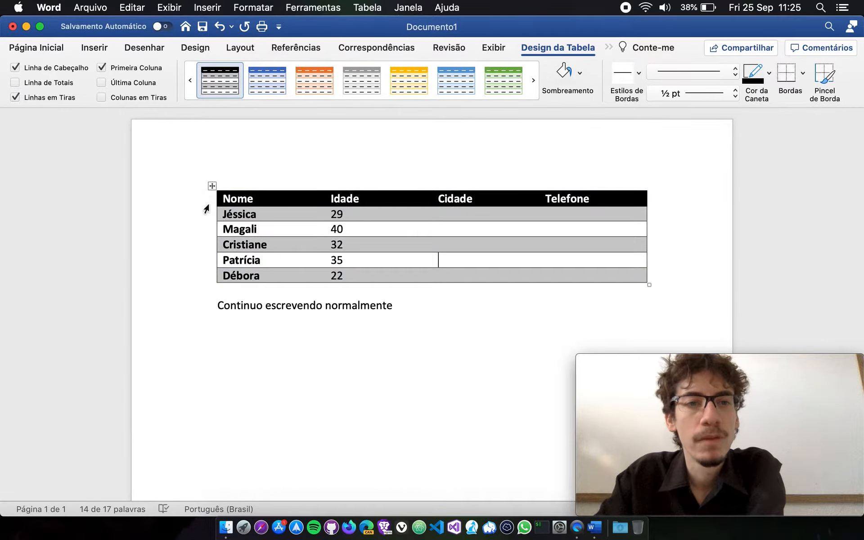
Apply the black style from the last row of Tabelas de Grade to the whole table.
{"action": "left_click", "coordinate": [212, 187]}
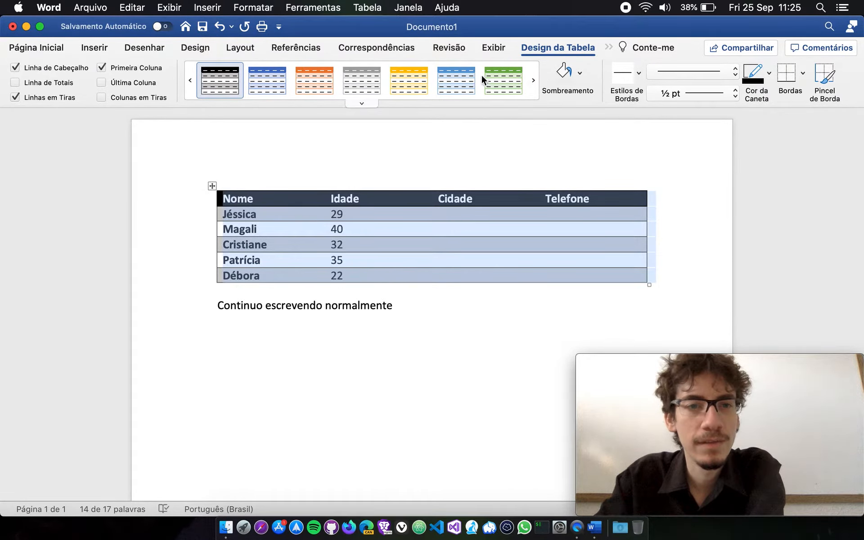
{"action": "left_click", "coordinate": [366, 103]}
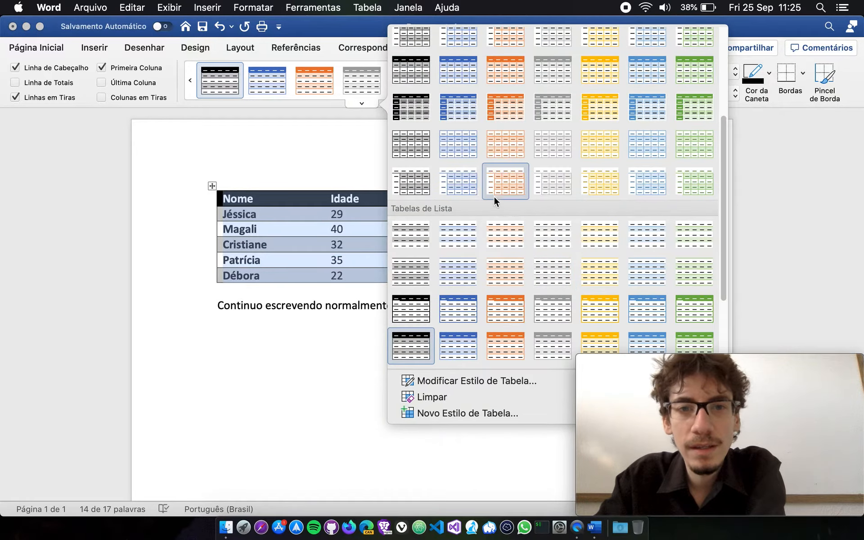
{"action": "left_click", "coordinate": [416, 187]}
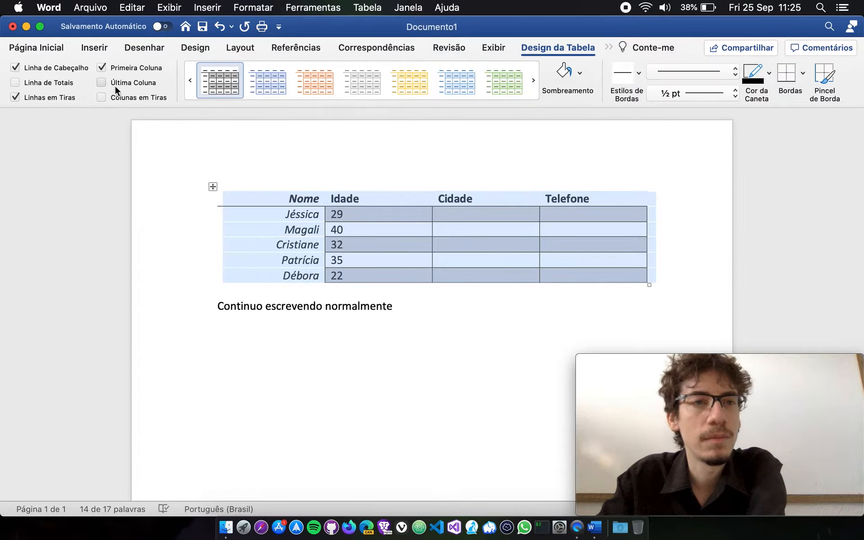
Turn Primeira Coluna and Linha de Cabeçalho off and back on to compare their effect on the table style.
{"action": "left_click", "coordinate": [103, 67]}
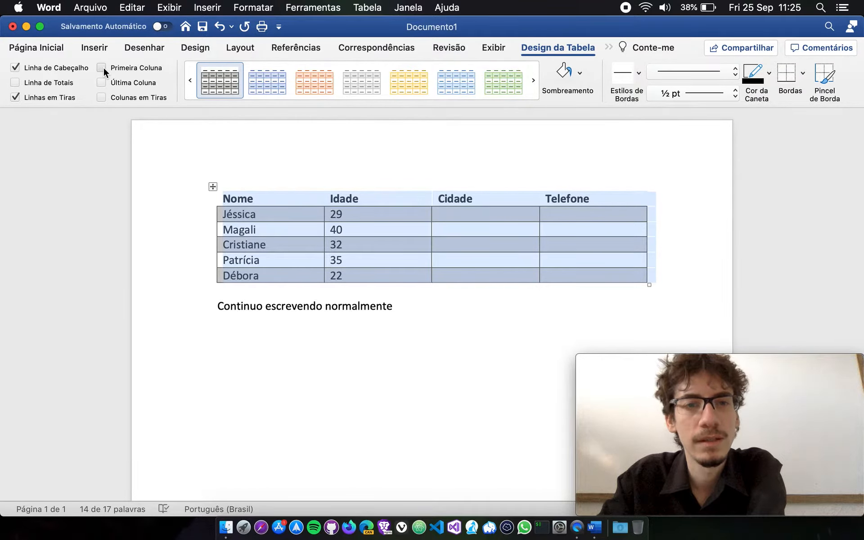
{"action": "left_click", "coordinate": [16, 67]}
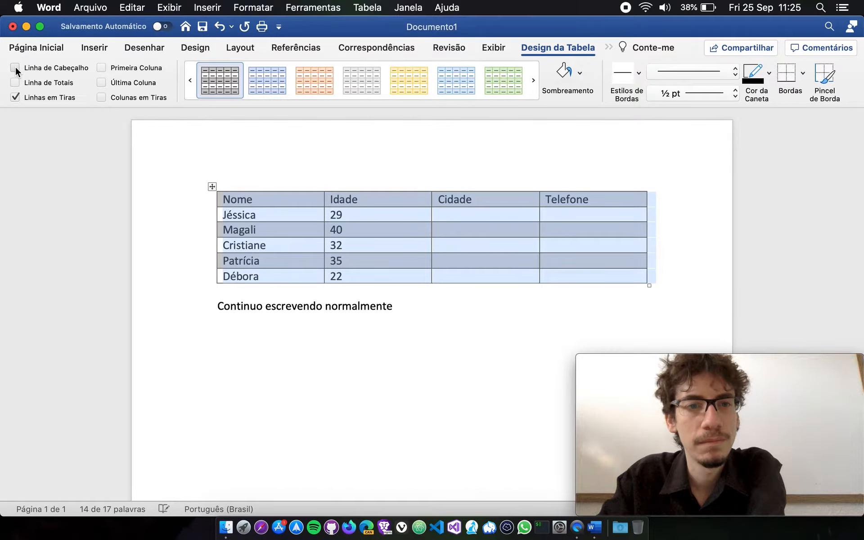
{"action": "left_click", "coordinate": [15, 67]}
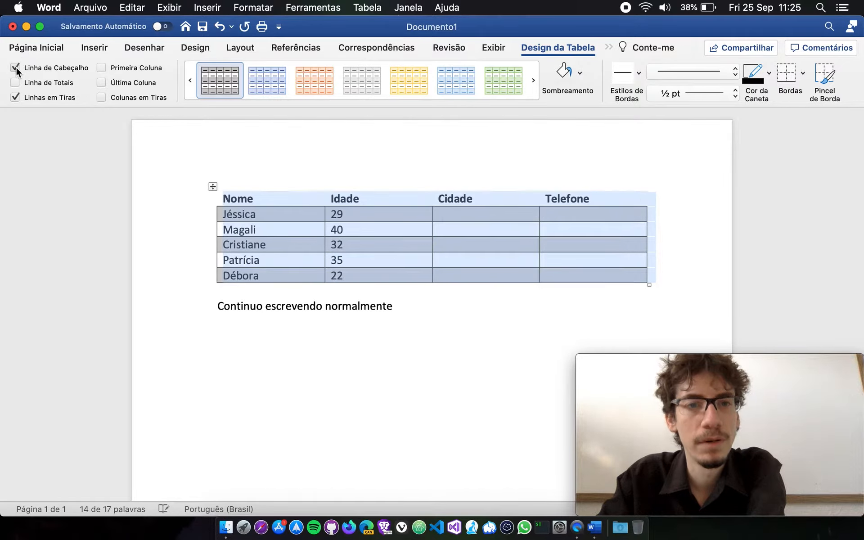
{"action": "left_click", "coordinate": [104, 68]}
{"action": "left_click", "coordinate": [102, 69]}
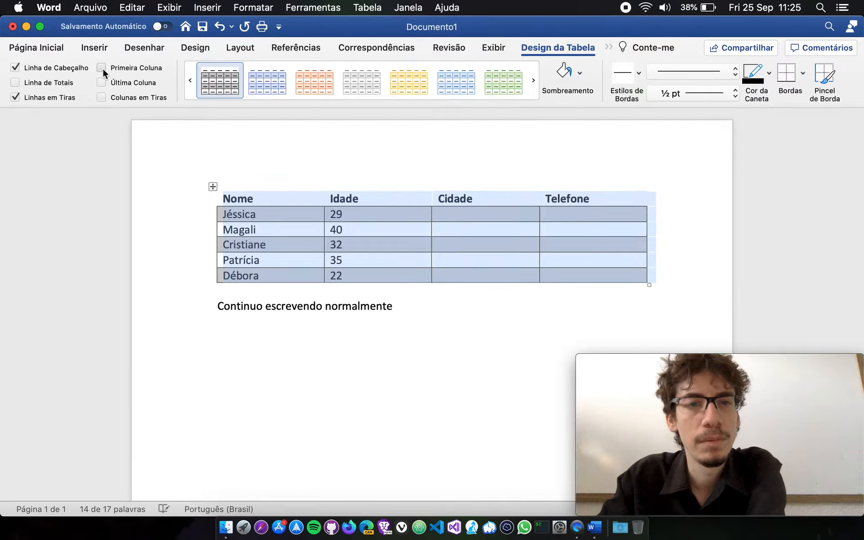
{"action": "left_click", "coordinate": [103, 68]}
Try Última Coluna and Linha de Totais on the table, turning each one off again.
{"action": "left_click", "coordinate": [102, 83]}
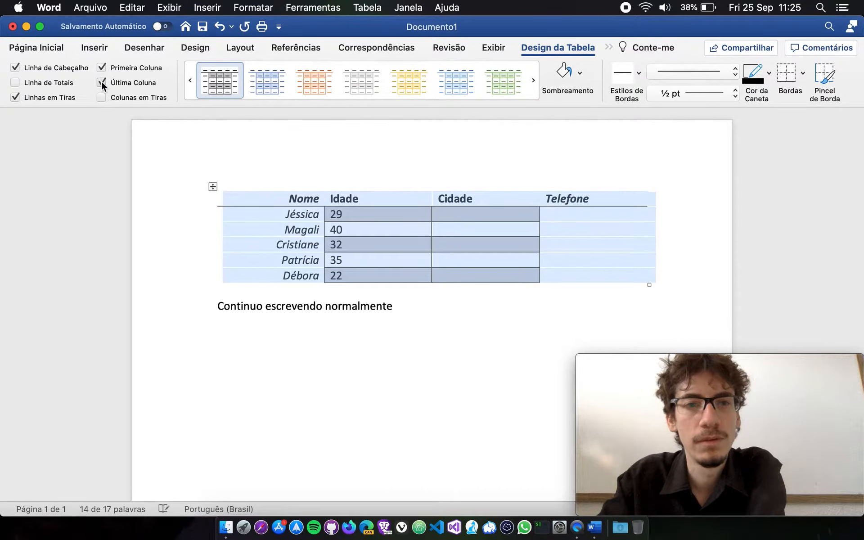
{"action": "left_click", "coordinate": [102, 82]}
{"action": "left_click", "coordinate": [15, 83]}
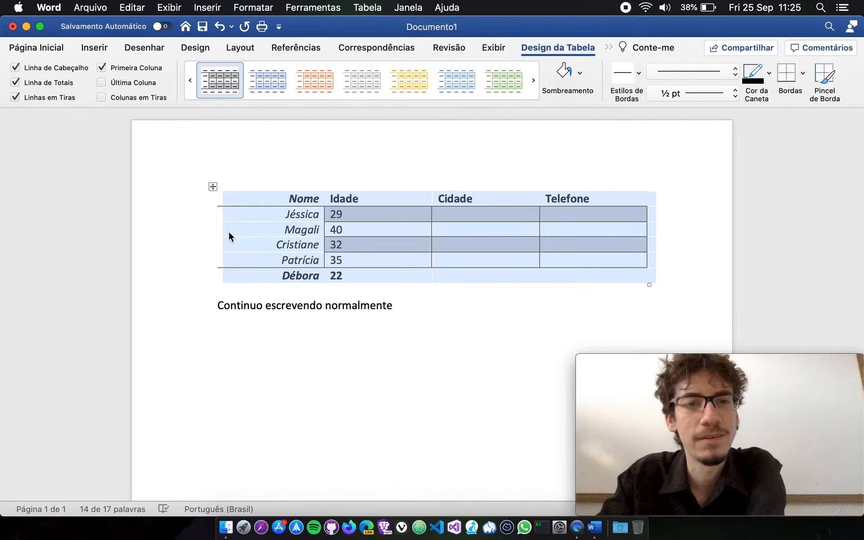
{"action": "left_click", "coordinate": [15, 82]}
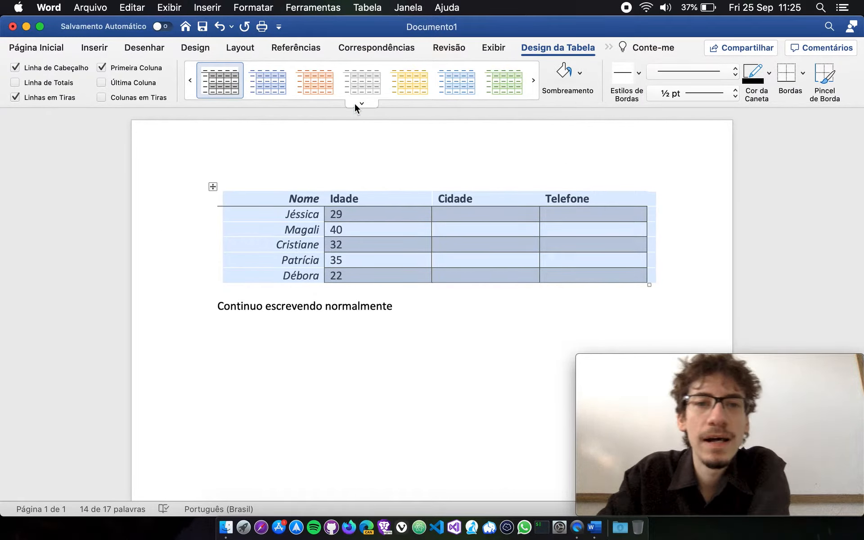
Apply the black style from the third row of Tabelas de Grade to the table.
{"action": "left_click", "coordinate": [361, 104]}
{"action": "scroll", "coordinate": [549, 306], "scroll_direction": "down", "scroll_amount": 5}
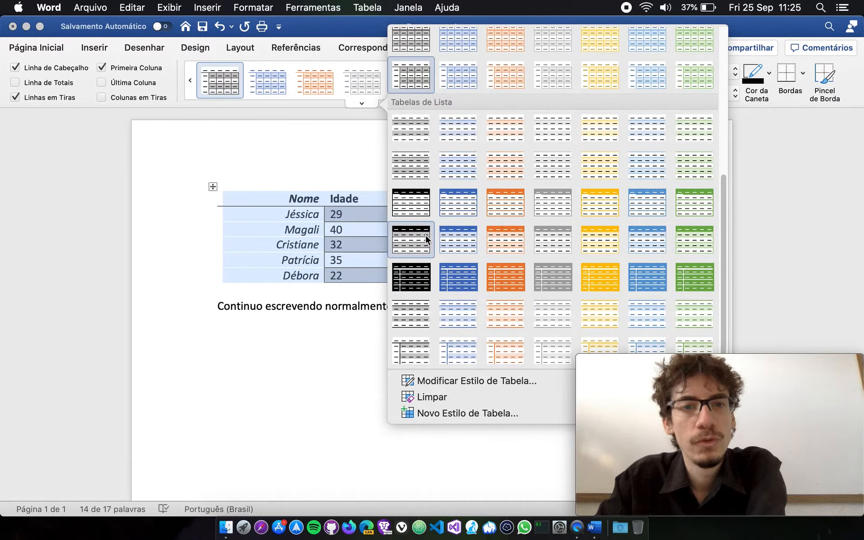
{"action": "scroll", "coordinate": [467, 206], "scroll_direction": "up", "scroll_amount": 2}
{"action": "scroll", "coordinate": [470, 205], "scroll_direction": "up", "scroll_amount": 5}
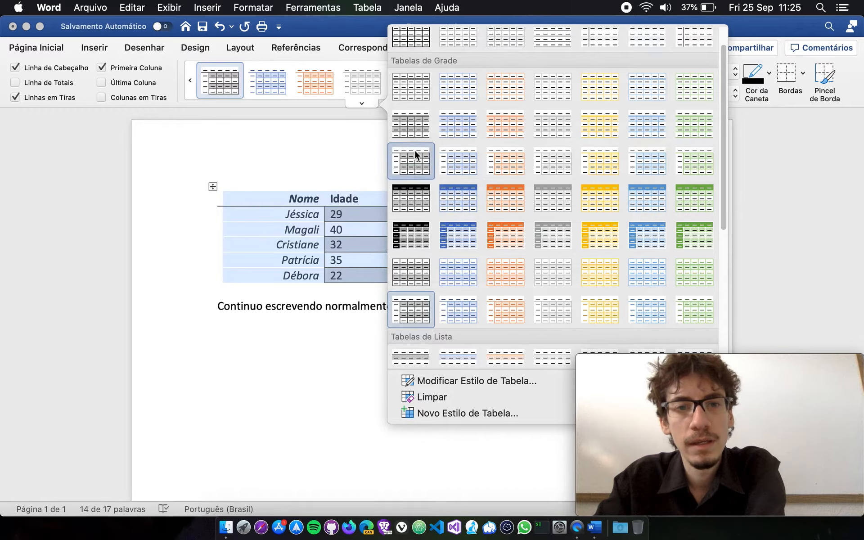
{"action": "left_click", "coordinate": [415, 151]}
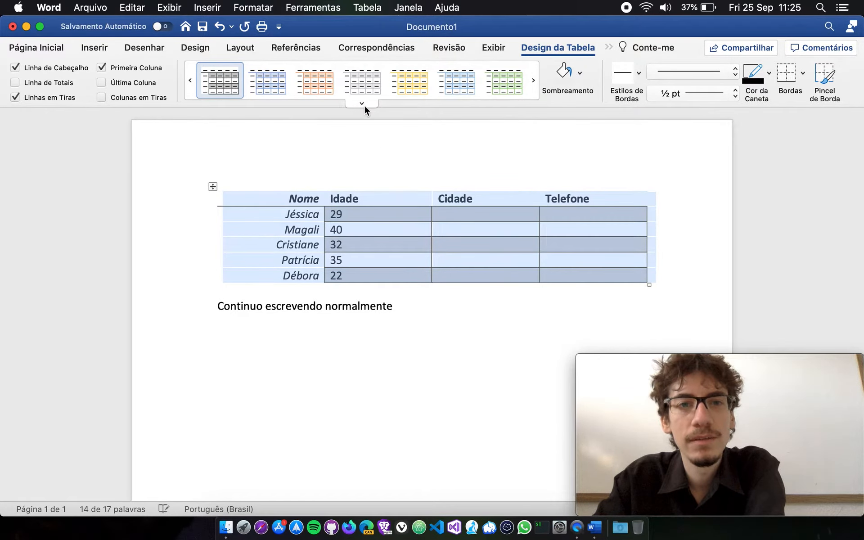
Apply the light black grid style without banding from Tabelas de Grade, and turn Linha de Cabeçalho off and back on.
{"action": "left_click", "coordinate": [362, 103]}
{"action": "left_click", "coordinate": [409, 118]}
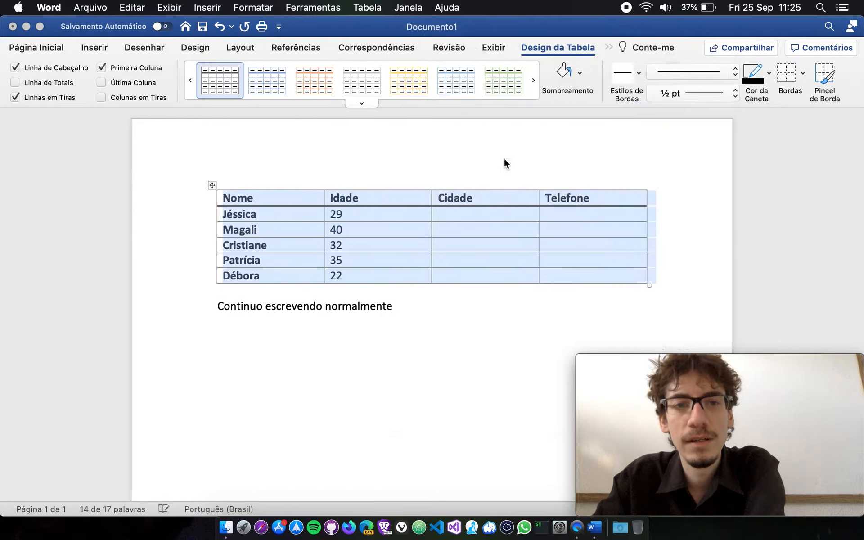
{"action": "left_click", "coordinate": [16, 67]}
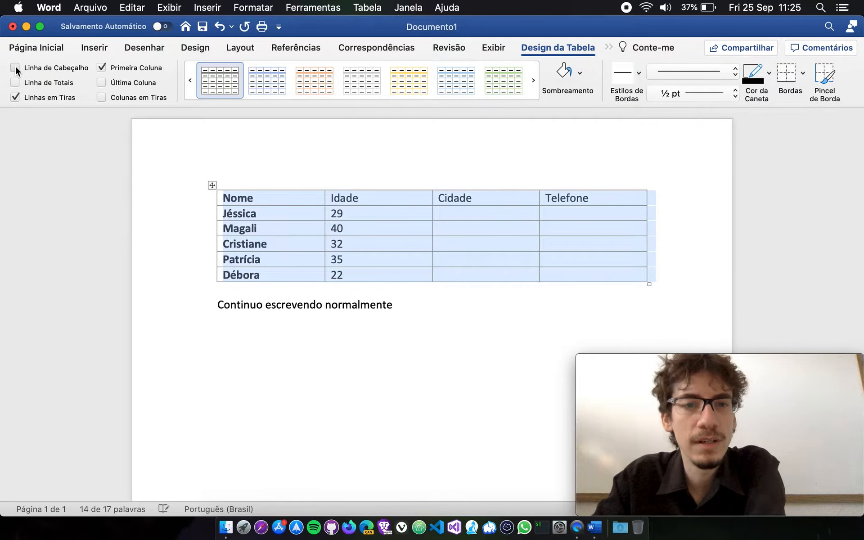
{"action": "left_click", "coordinate": [16, 67]}
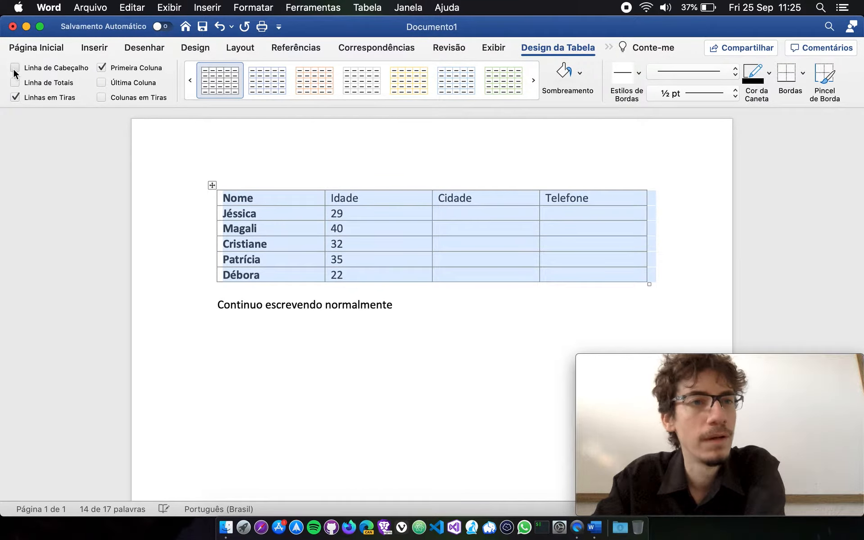
{"action": "left_click", "coordinate": [587, 209]}
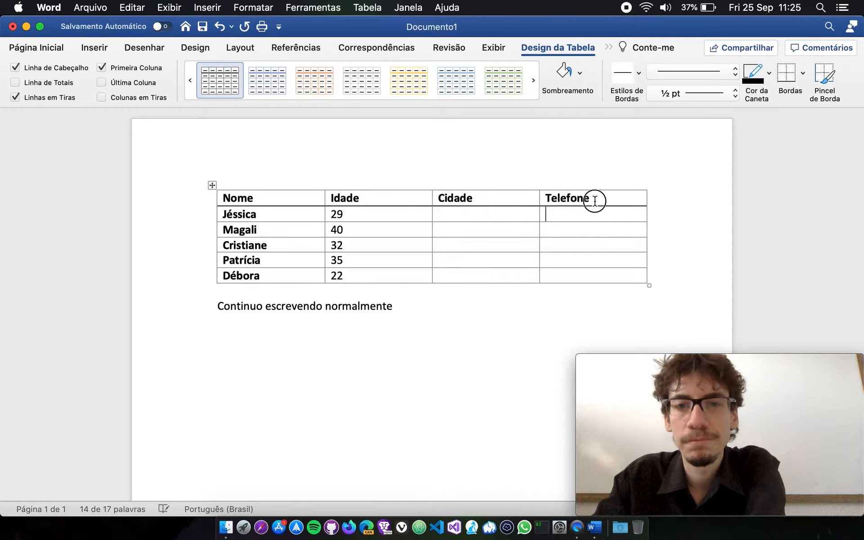
{"action": "left_click_drag", "start_coordinate": [594, 202], "coordinate": [268, 201]}
{"action": "left_click", "coordinate": [270, 201]}
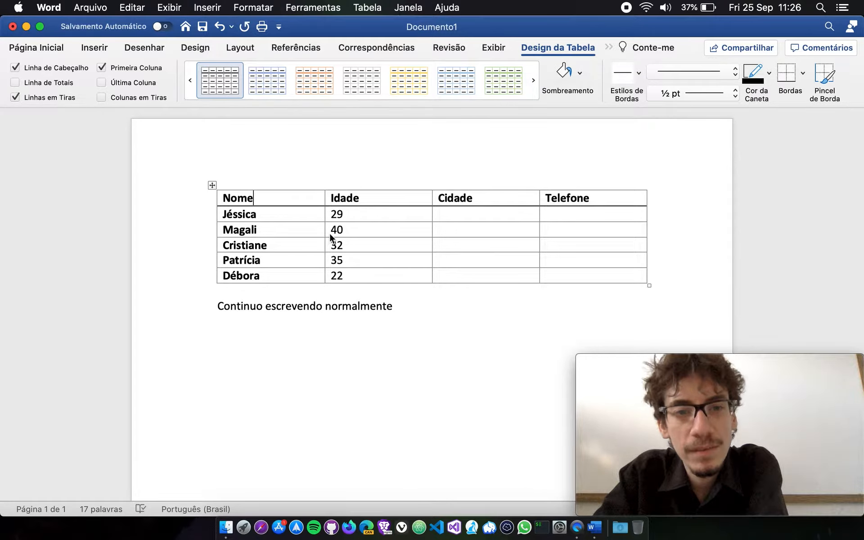
{"action": "left_click_drag", "start_coordinate": [330, 231], "coordinate": [347, 231]}
{"action": "left_click", "coordinate": [390, 247]}
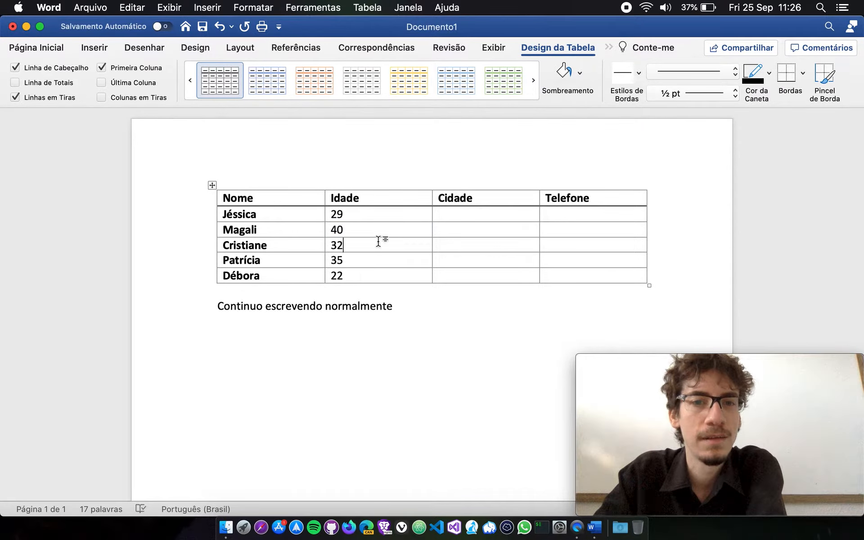
{"action": "left_click", "coordinate": [380, 233]}
Shade the Idade cell containing 32 with the orange theme colour.
{"action": "left_click", "coordinate": [372, 243]}
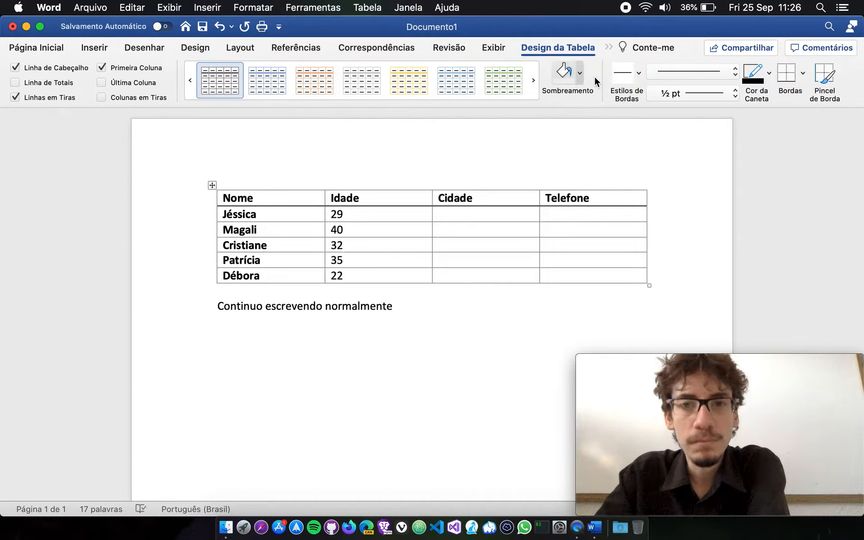
{"action": "left_click", "coordinate": [580, 72]}
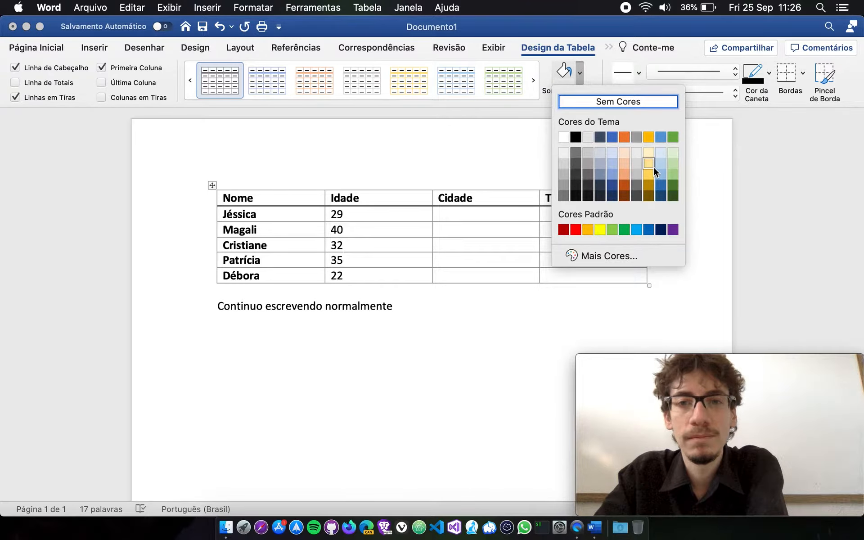
{"action": "left_click", "coordinate": [627, 139]}
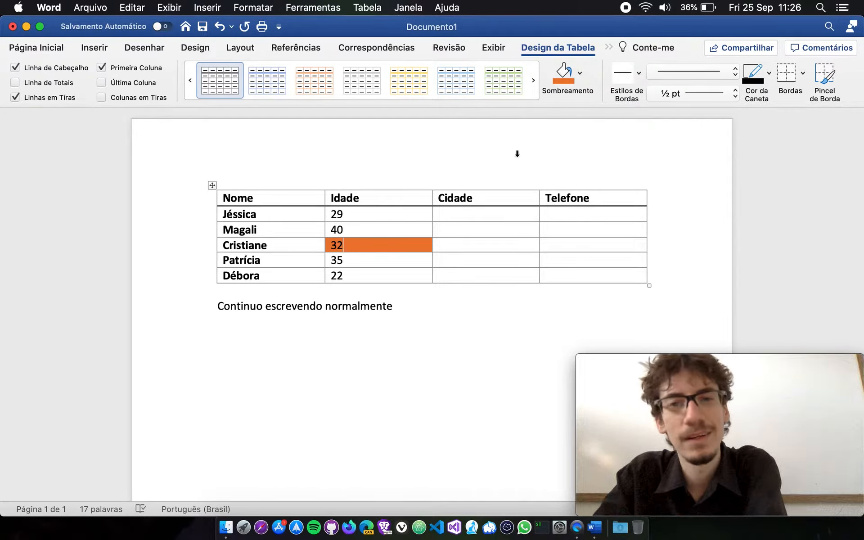
Set the font colour of the 32 in the orange cell to white.
{"action": "double_click", "coordinate": [339, 247]}
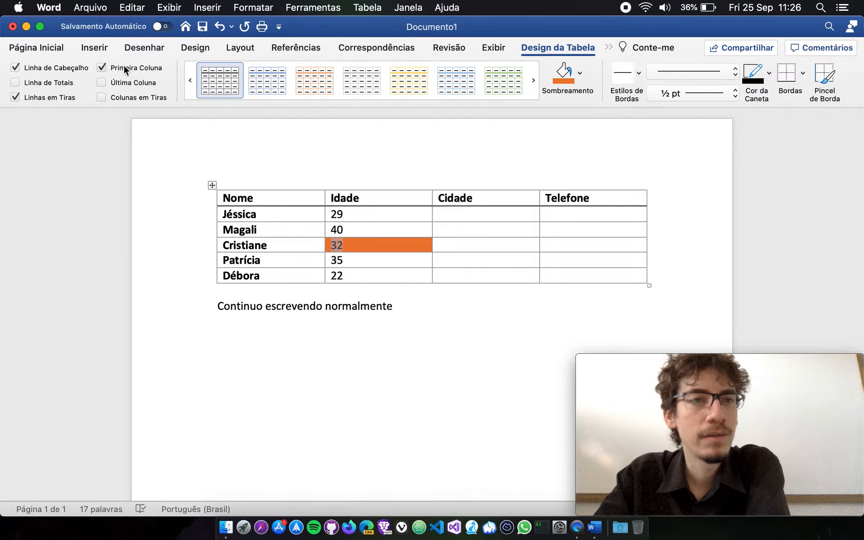
{"action": "left_click", "coordinate": [89, 48]}
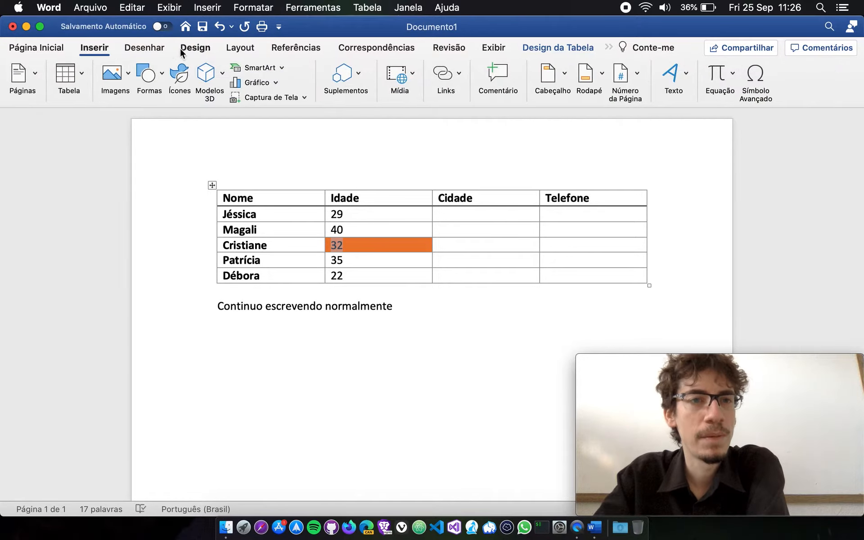
{"action": "left_click", "coordinate": [68, 49]}
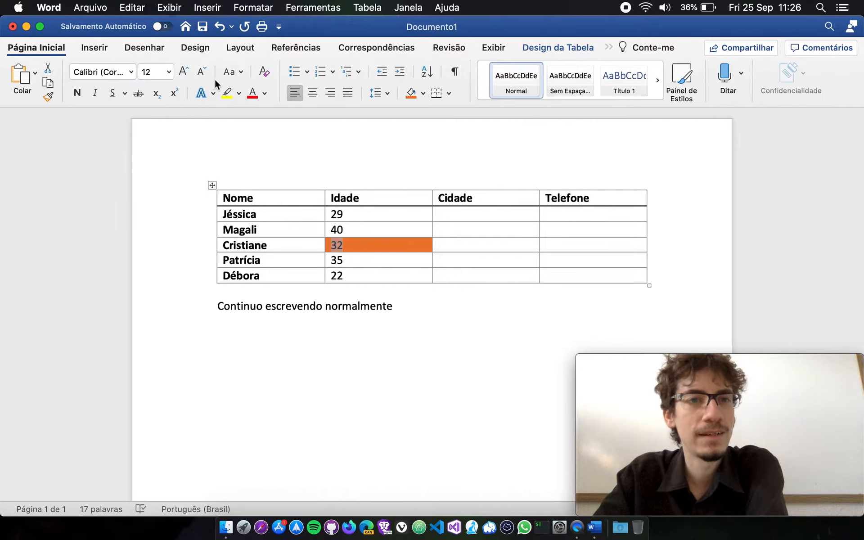
{"action": "left_click", "coordinate": [265, 94]}
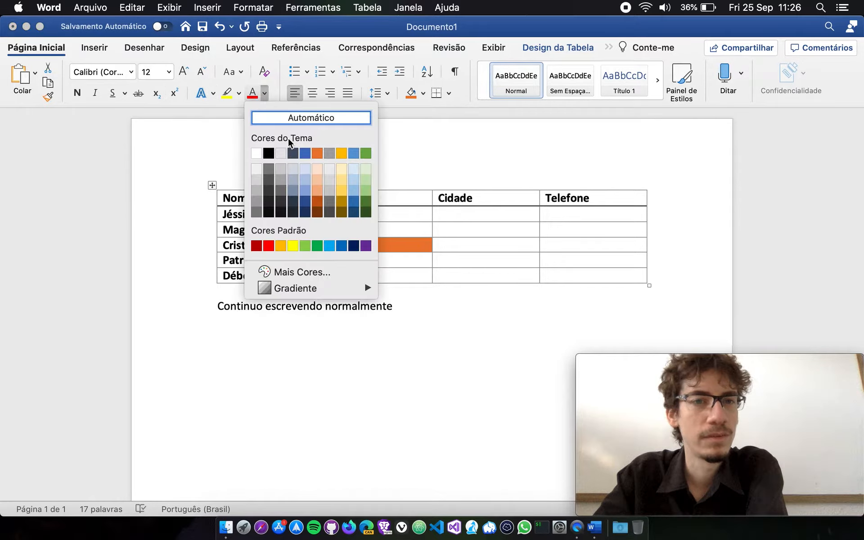
{"action": "left_click", "coordinate": [257, 153]}
{"action": "left_click", "coordinate": [384, 246]}
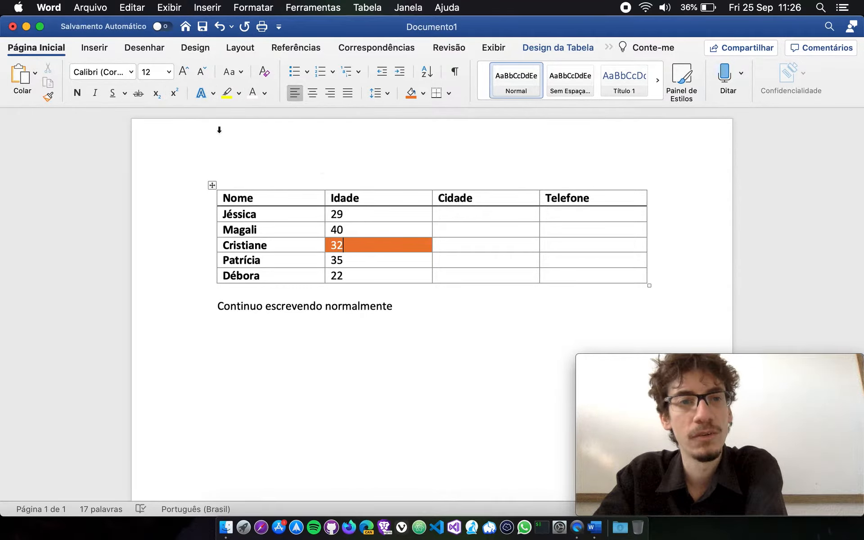
{"action": "left_click", "coordinate": [131, 72]}
{"action": "left_click", "coordinate": [131, 71]}
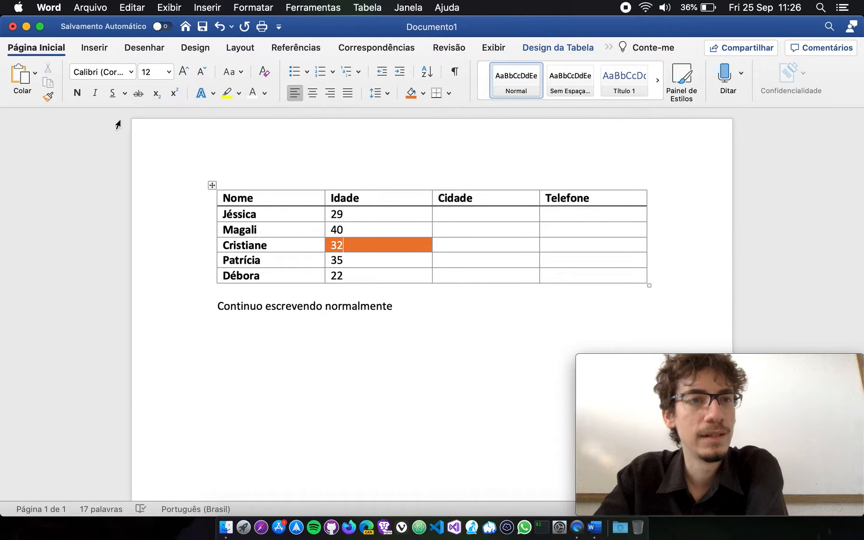
{"action": "left_click", "coordinate": [265, 93]}
{"action": "left_click", "coordinate": [395, 250]}
Set the font colour of the 40 in the Idade column to the blue theme colour.
{"action": "left_click", "coordinate": [367, 229]}
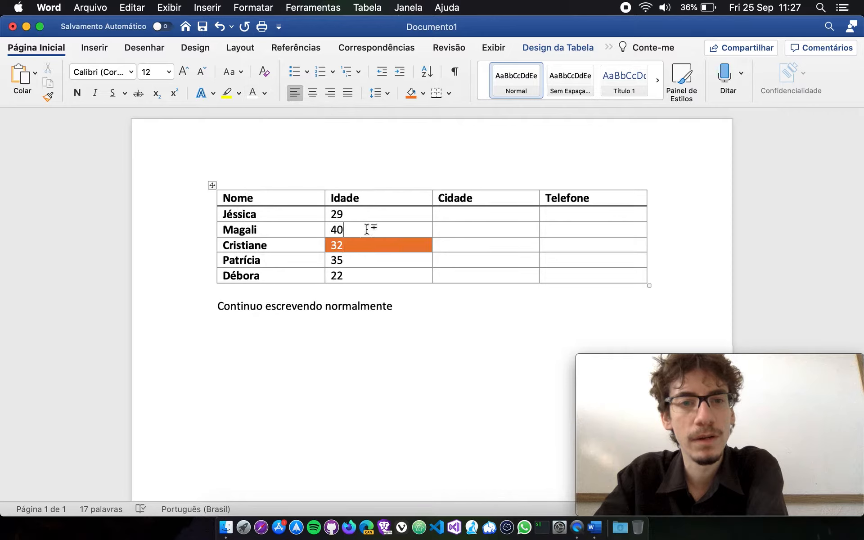
{"action": "left_click", "coordinate": [341, 229]}
{"action": "double_click", "coordinate": [333, 230]}
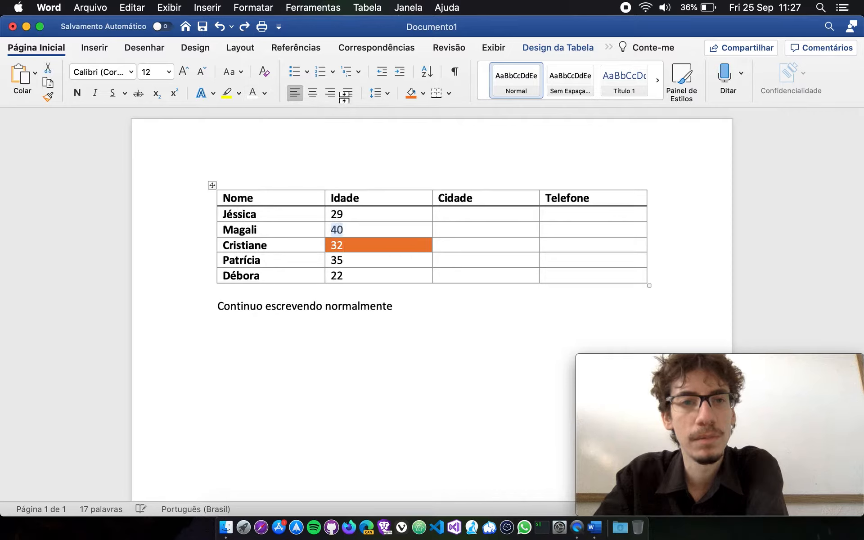
{"action": "left_click", "coordinate": [265, 93]}
{"action": "left_click", "coordinate": [309, 154]}
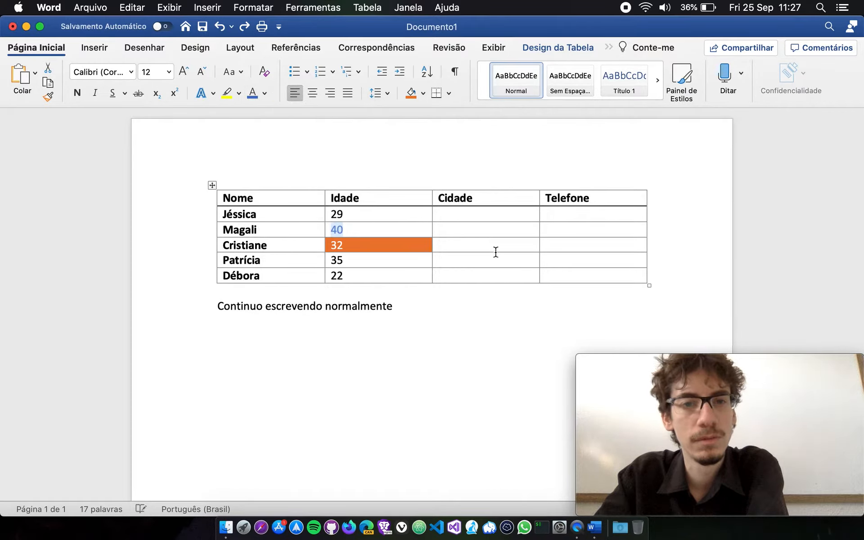
{"action": "left_click", "coordinate": [474, 251]}
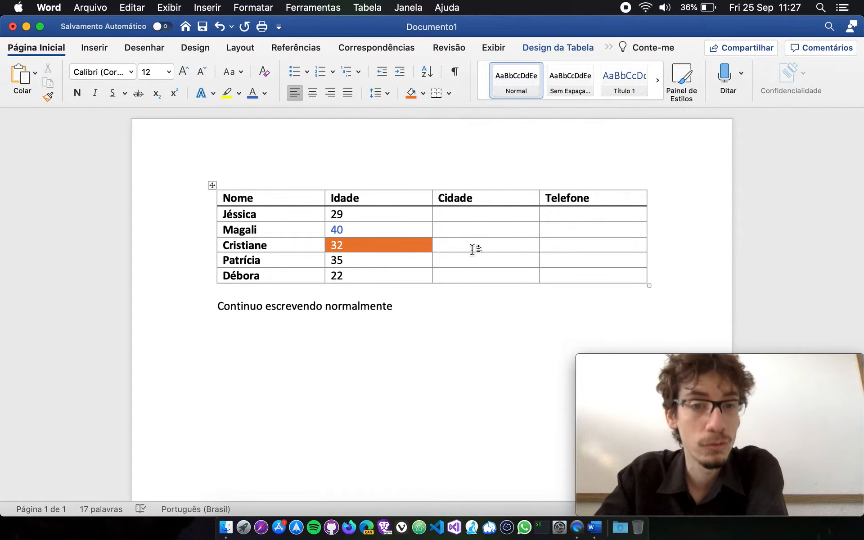
Reset the font colour of the 40 and 32 cells to Automático and return to the table design options in the orange cell.
{"action": "left_click_drag", "start_coordinate": [337, 229], "coordinate": [342, 246]}
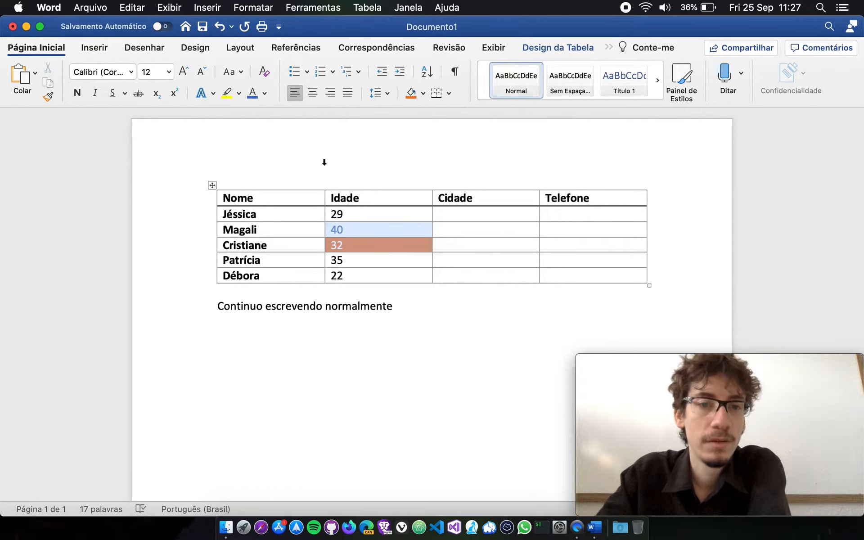
{"action": "left_click", "coordinate": [265, 93]}
{"action": "left_click", "coordinate": [276, 116]}
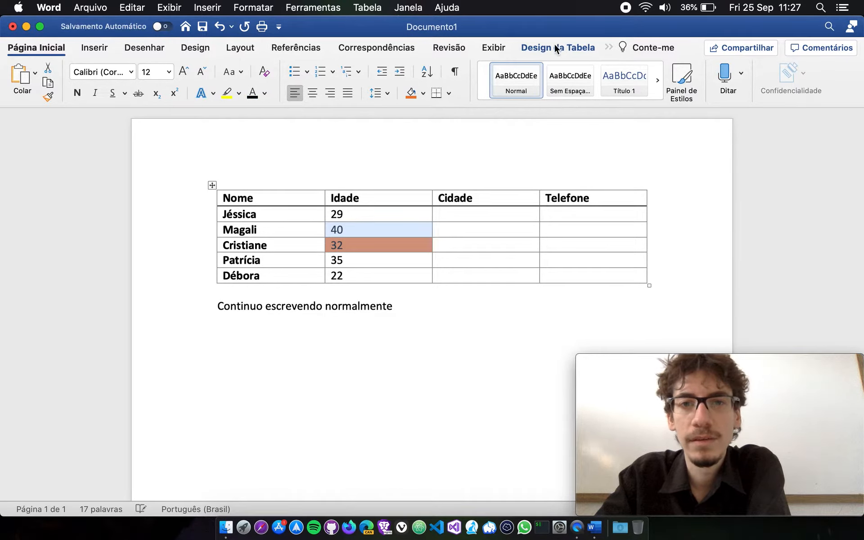
{"action": "left_click", "coordinate": [557, 47]}
{"action": "left_click", "coordinate": [396, 243]}
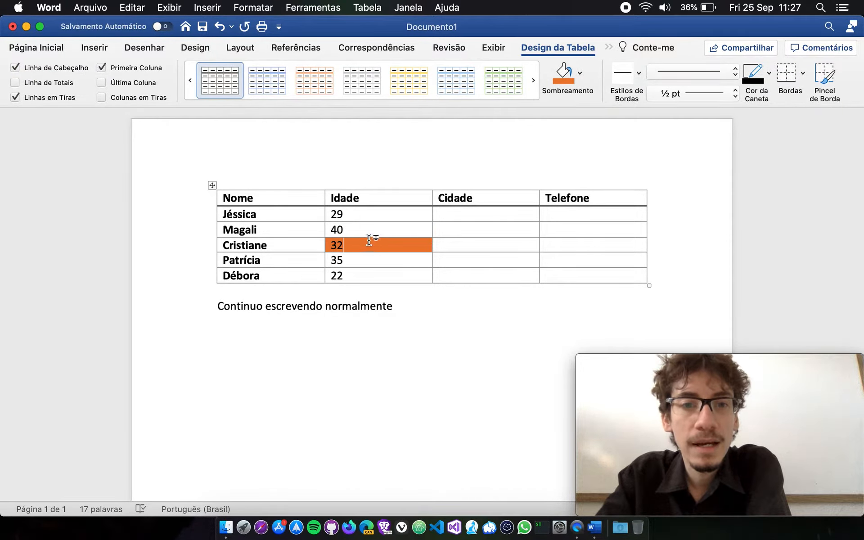
Change the shading of the Idade cell containing 32 to a light blue theme tint, and replace it with standard yellow.
{"action": "left_click", "coordinate": [581, 72]}
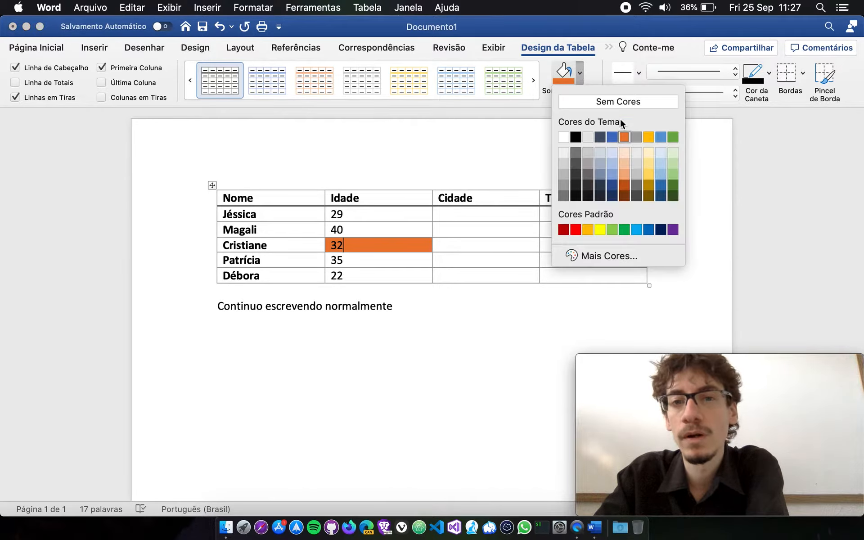
{"action": "left_click", "coordinate": [613, 161]}
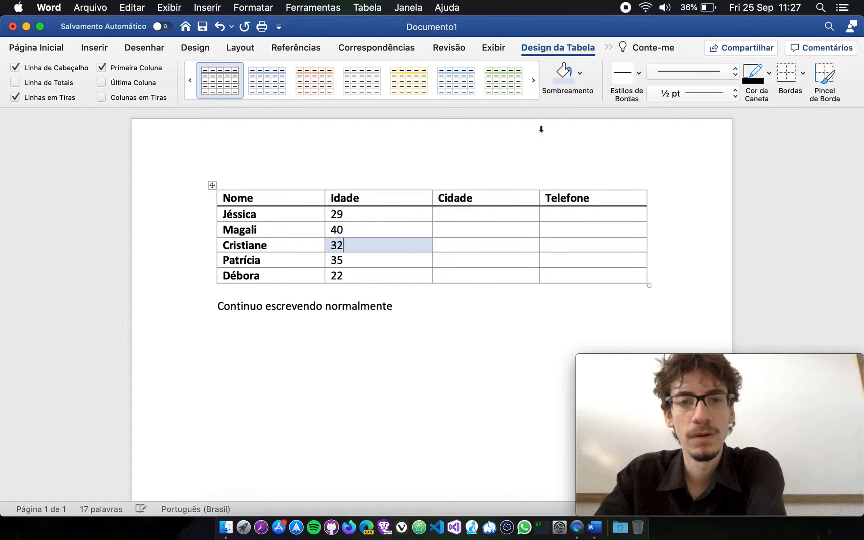
{"action": "left_click", "coordinate": [581, 74]}
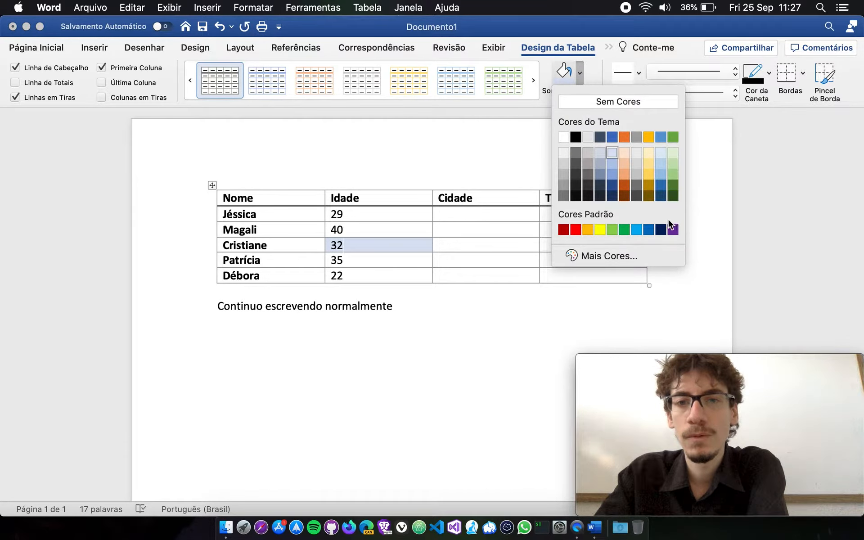
{"action": "left_click", "coordinate": [601, 229]}
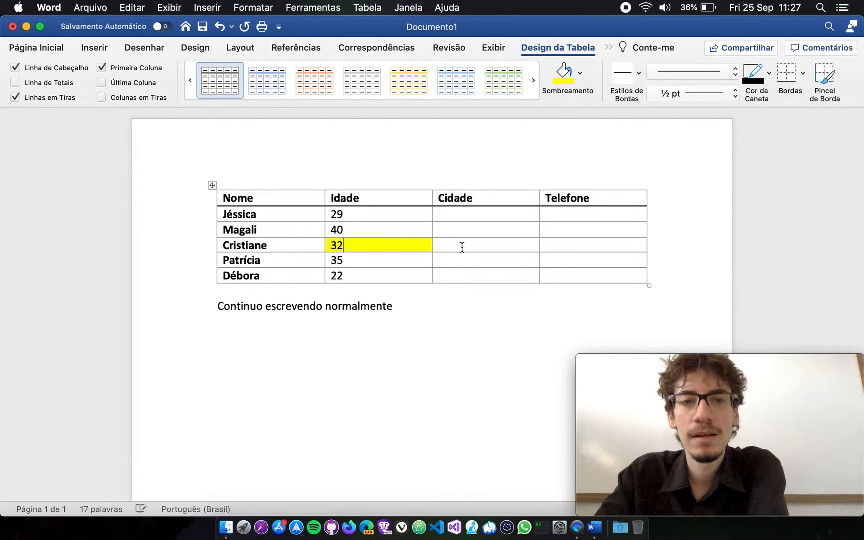
Shade the Idade cell containing 32 with the lightest green theme tint.
{"action": "left_click", "coordinate": [361, 247]}
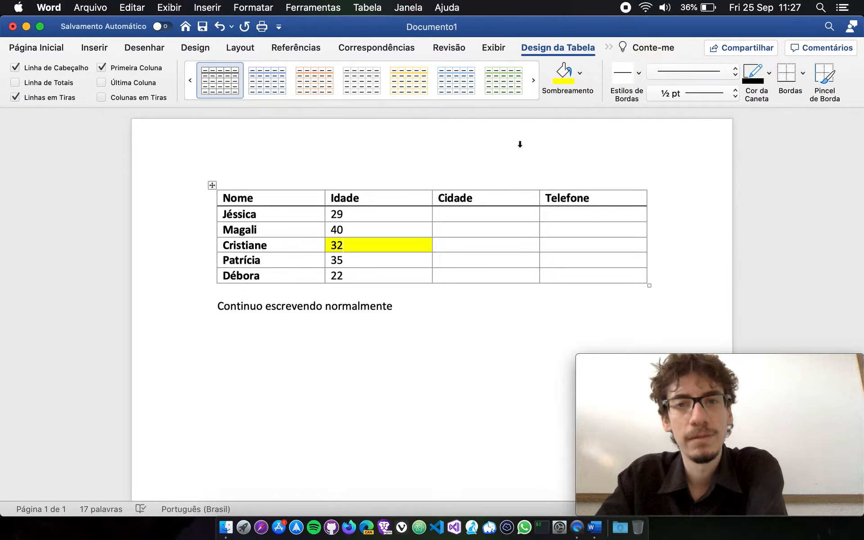
{"action": "left_click", "coordinate": [580, 71]}
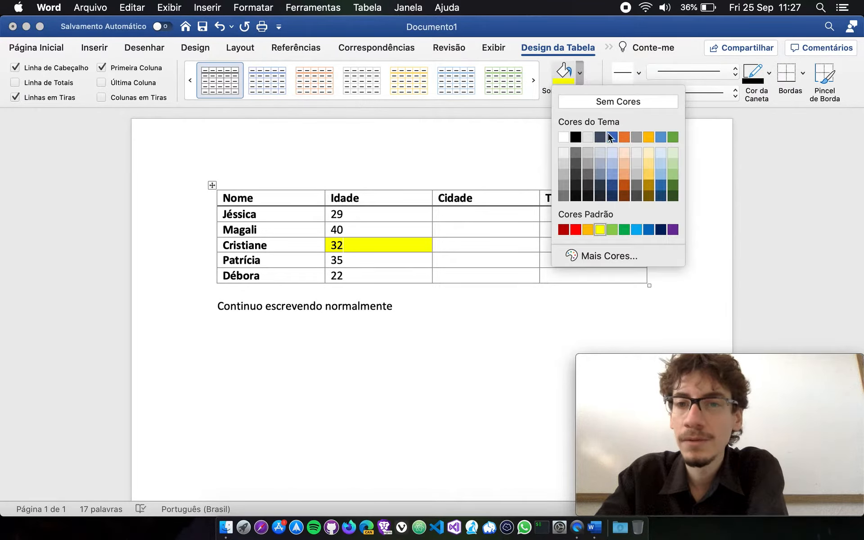
{"action": "left_click", "coordinate": [674, 152]}
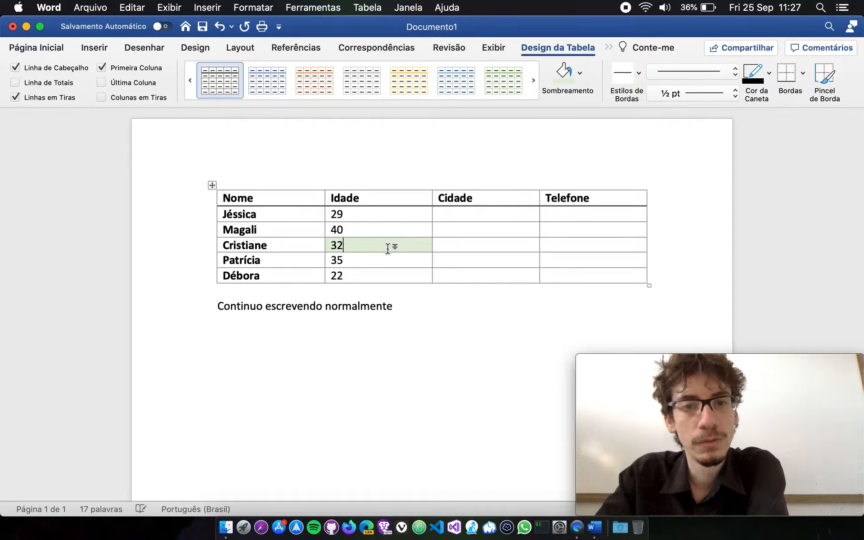
{"action": "left_click_drag", "start_coordinate": [332, 251], "coordinate": [366, 246]}
{"action": "left_click", "coordinate": [368, 245]}
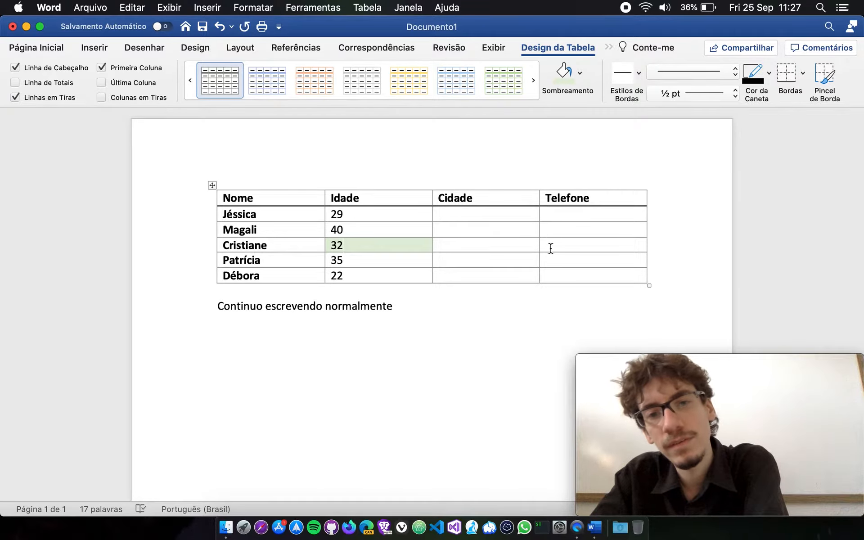
Shade the Idade, Cidade and Telefone cells of the row with age 32 in the lighter blue theme colour.
{"action": "left_click_drag", "start_coordinate": [331, 246], "coordinate": [572, 244]}
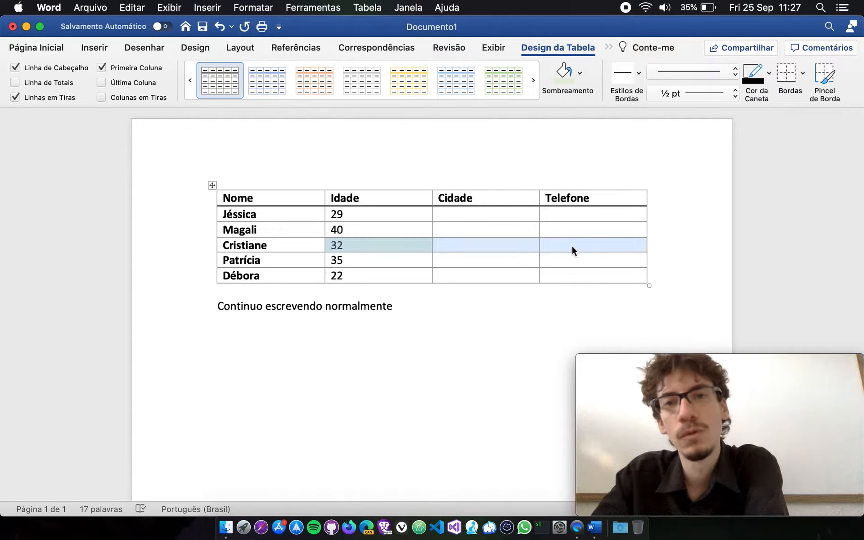
{"action": "left_click", "coordinate": [579, 73]}
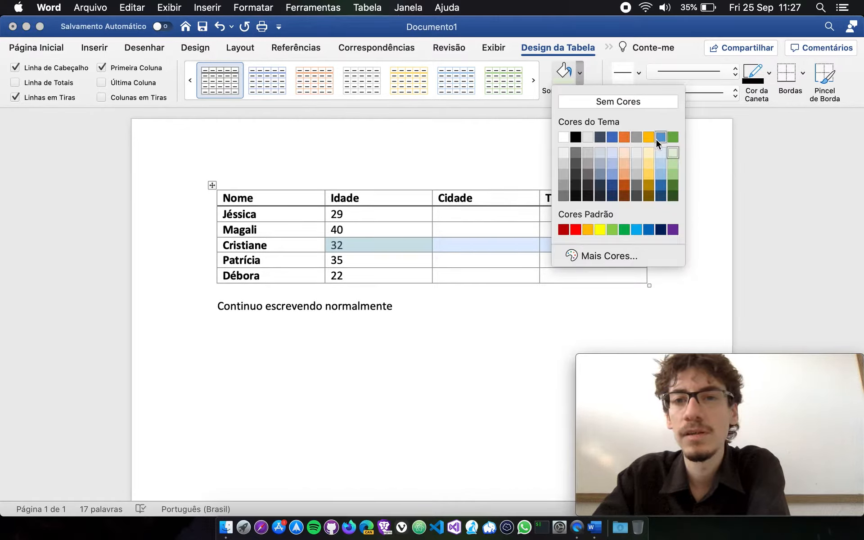
{"action": "left_click", "coordinate": [660, 137]}
{"action": "left_click", "coordinate": [501, 272]}
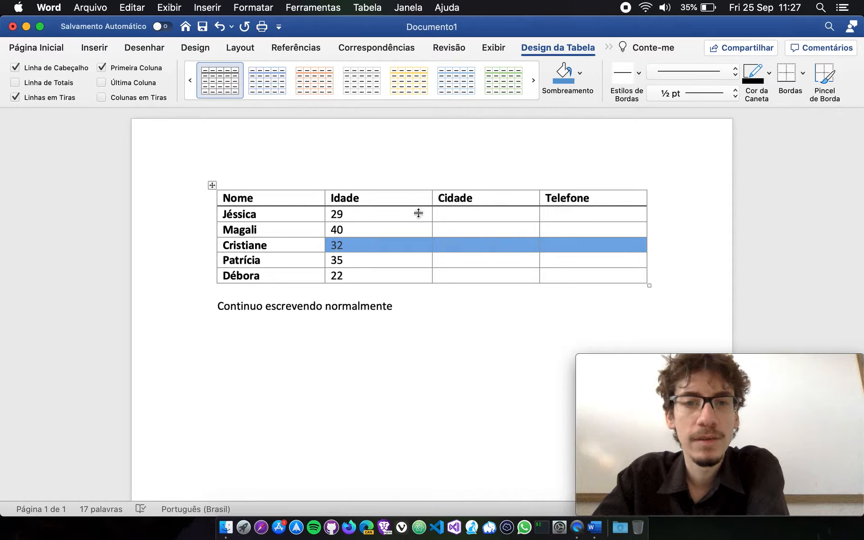
Remove the shading from the Idade, Cidade and Telefone cells of the row with age 32 using Sem Cores.
{"action": "left_click", "coordinate": [580, 74]}
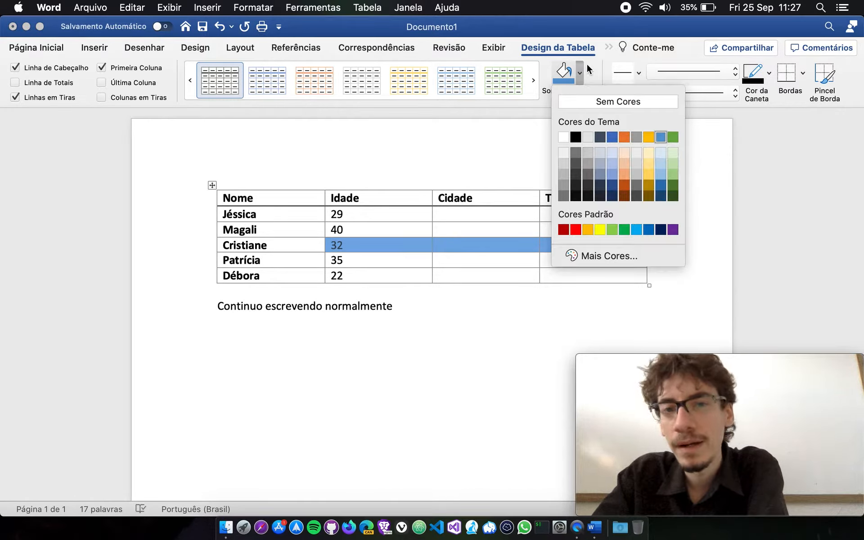
{"action": "left_click", "coordinate": [623, 104]}
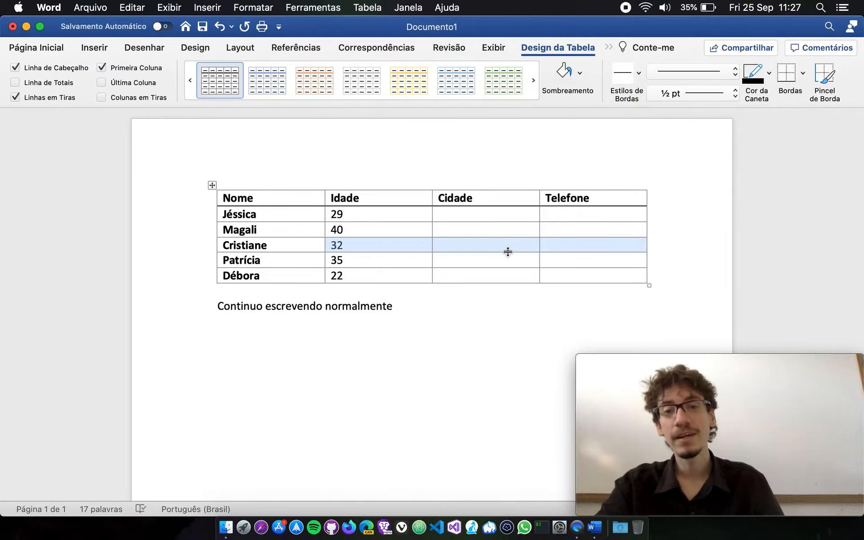
{"action": "left_click", "coordinate": [561, 246]}
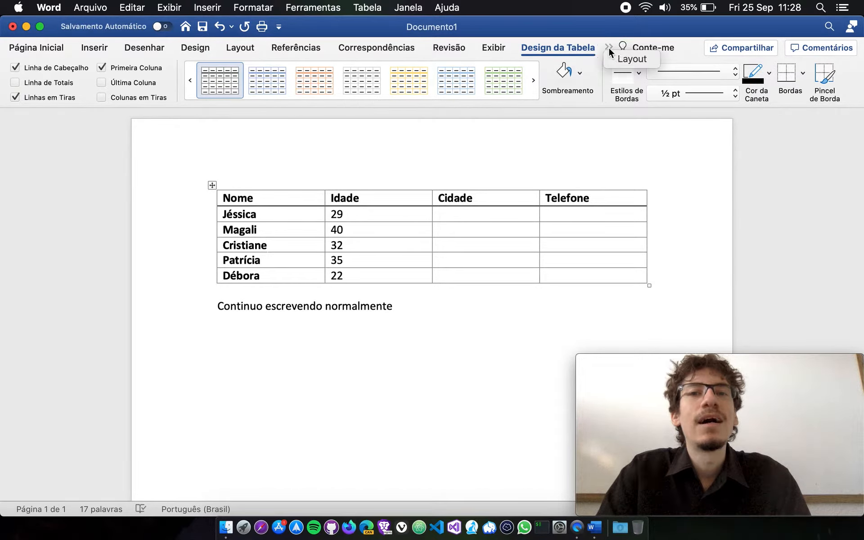
Show the table layout tools and select the Nome cell of the row with age 32 using Selecionar Célula.
{"action": "left_click", "coordinate": [621, 49]}
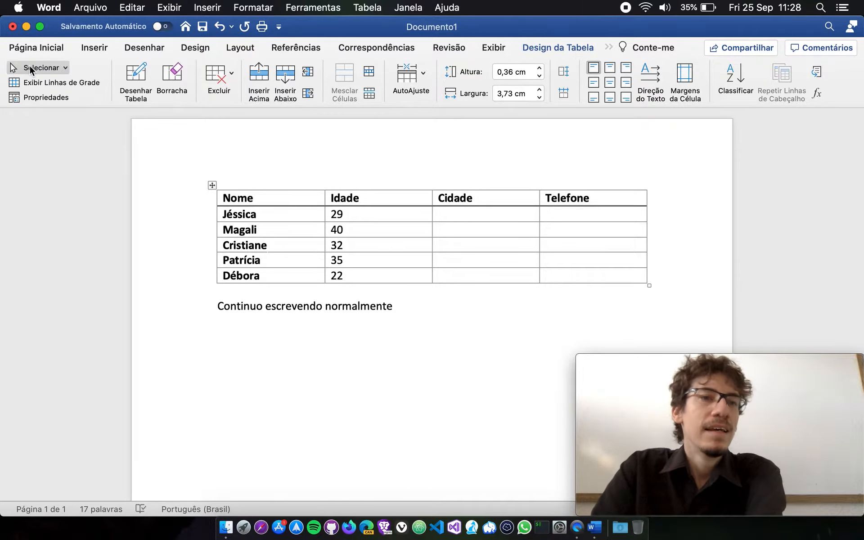
{"action": "left_click", "coordinate": [54, 68]}
{"action": "left_click", "coordinate": [75, 84]}
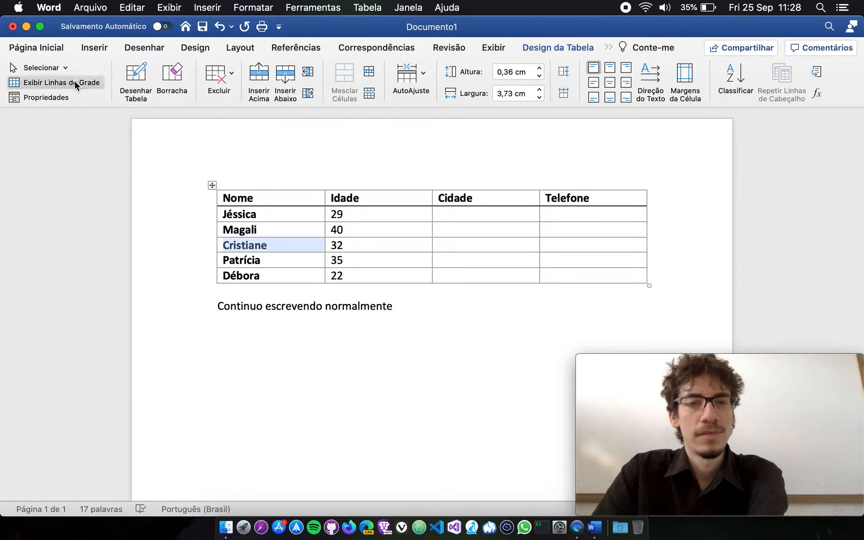
{"action": "left_click", "coordinate": [280, 246]}
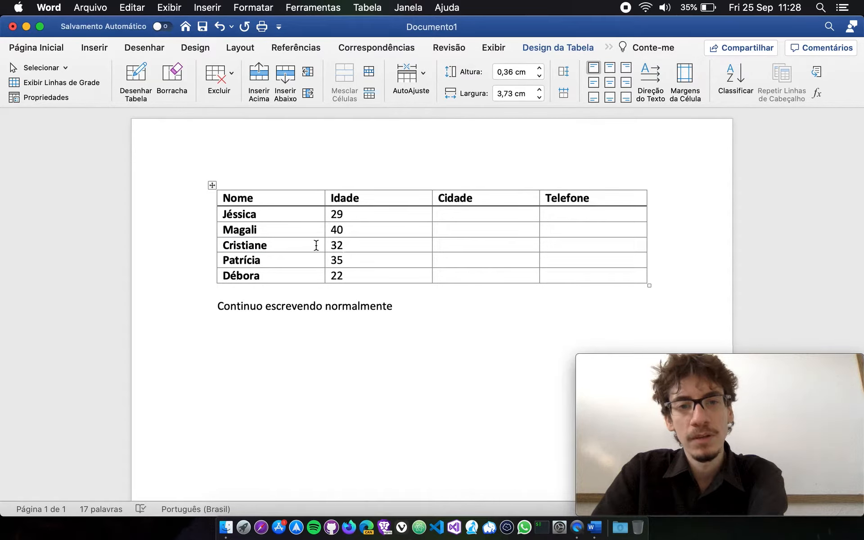
{"action": "left_click", "coordinate": [349, 247]}
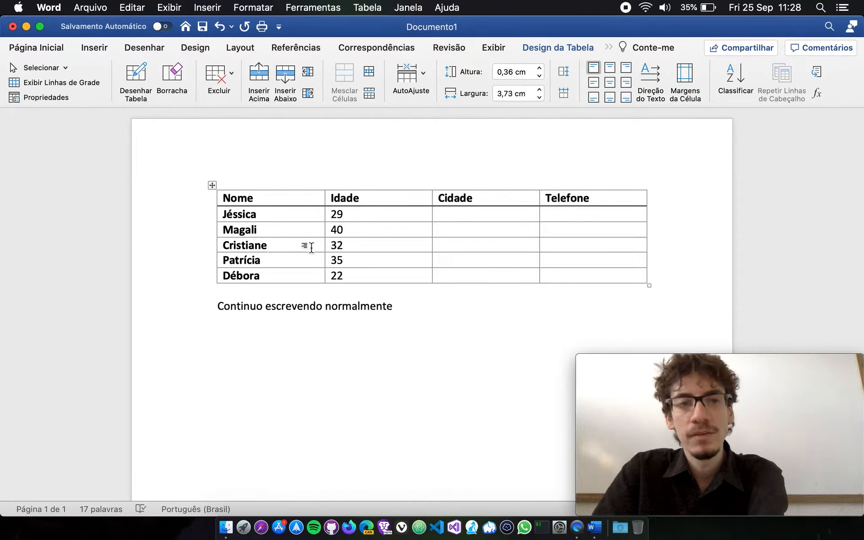
{"action": "left_click", "coordinate": [66, 68]}
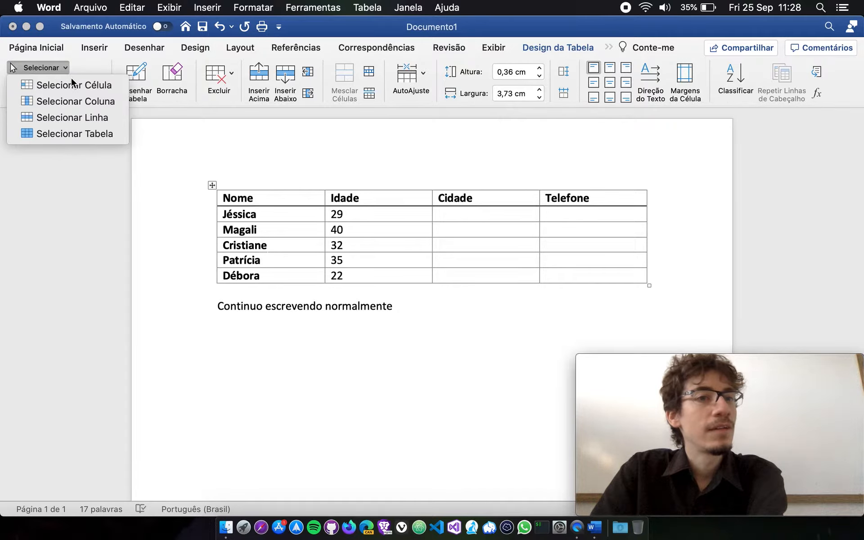
{"action": "left_click", "coordinate": [73, 84]}
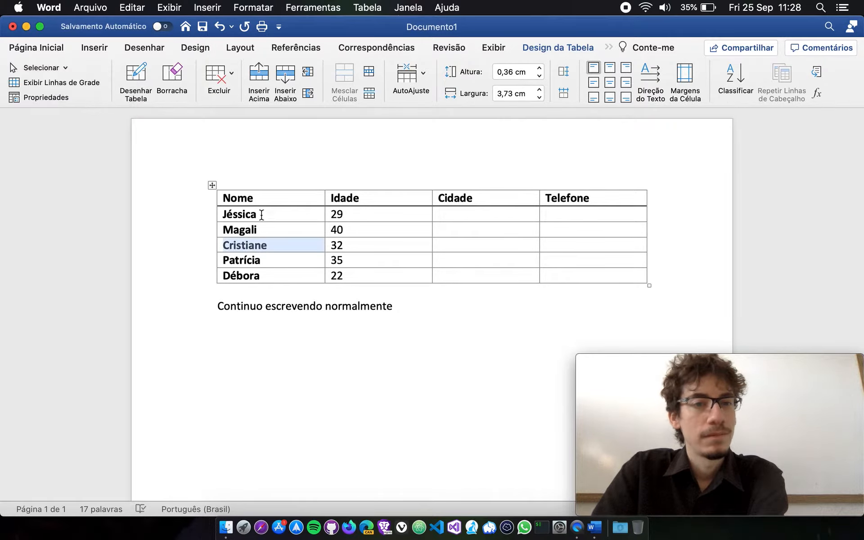
{"action": "left_click", "coordinate": [296, 247]}
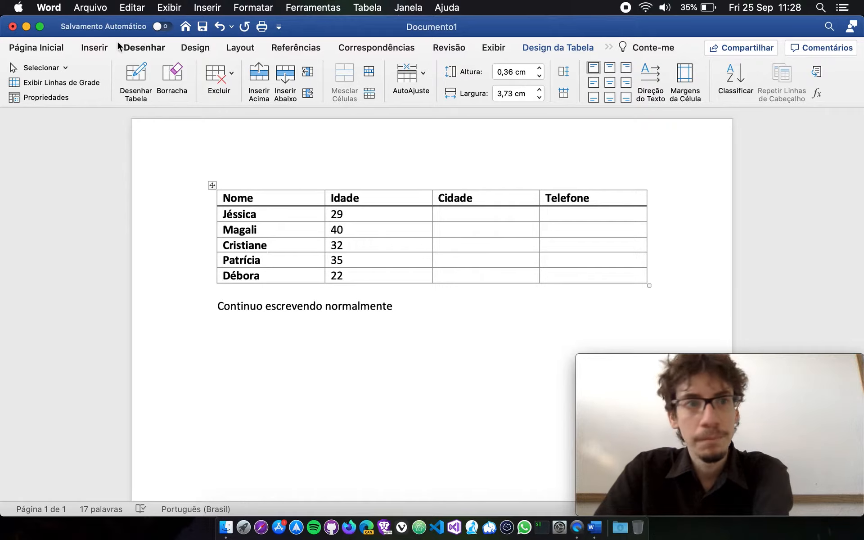
Select the whole Nome column with Selecionar Coluna, and the whole row with age 32 with Selecionar Linha.
{"action": "left_click", "coordinate": [63, 67]}
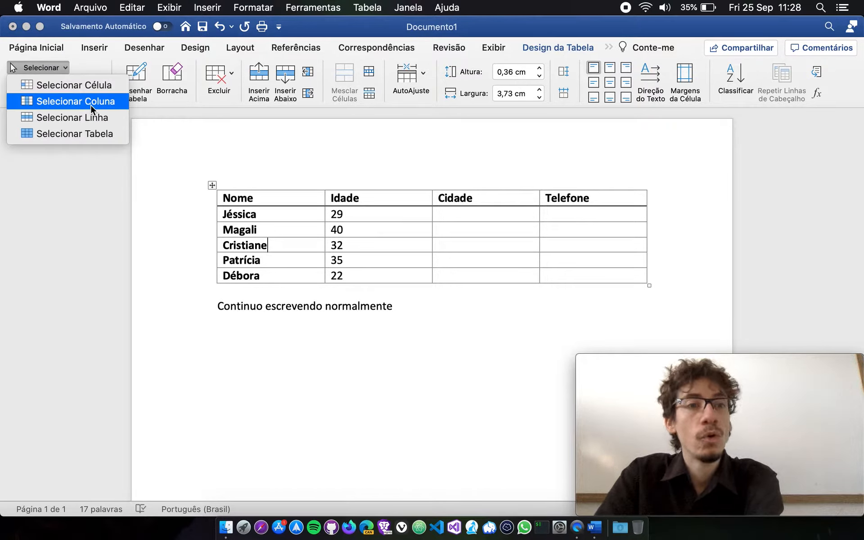
{"action": "left_click", "coordinate": [90, 102]}
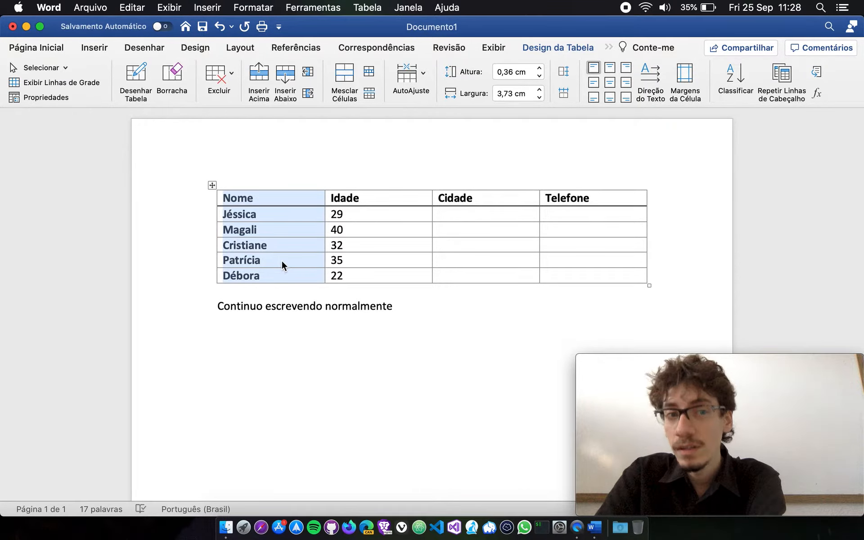
{"action": "left_click", "coordinate": [290, 249]}
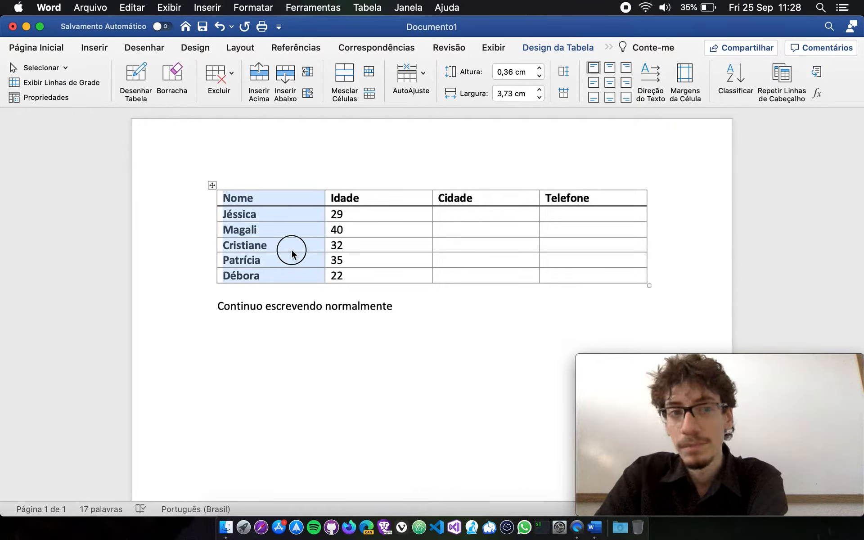
{"action": "left_click", "coordinate": [60, 70]}
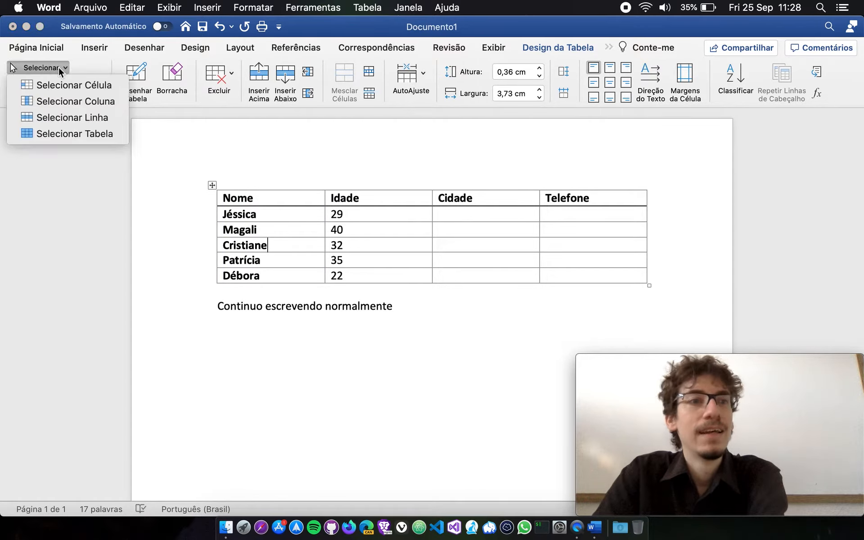
{"action": "left_click", "coordinate": [102, 121]}
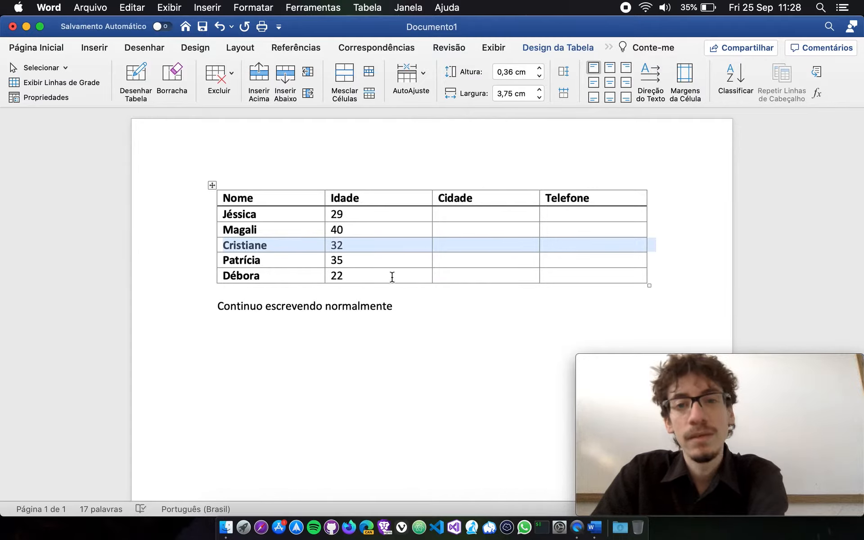
{"action": "left_click", "coordinate": [301, 253]}
Select the entire table with Selecionar Tabela and clear the selection.
{"action": "left_click", "coordinate": [11, 65]}
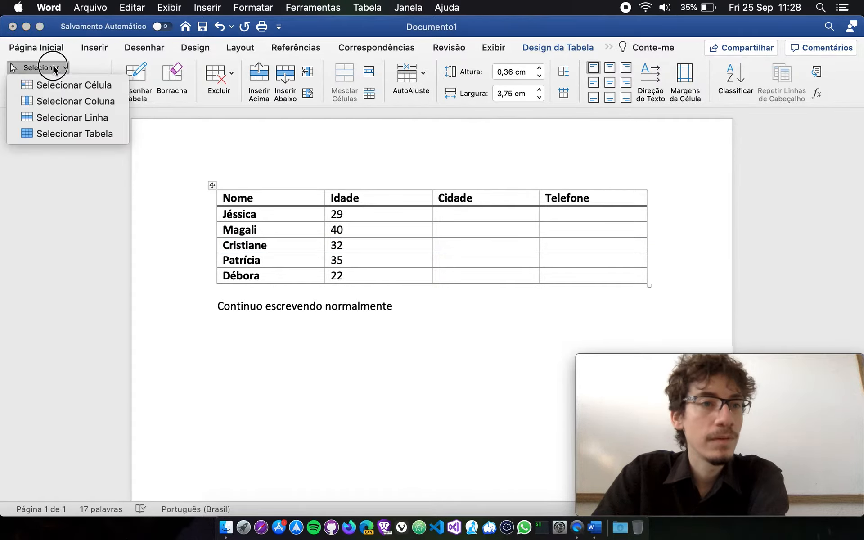
{"action": "left_click", "coordinate": [71, 133]}
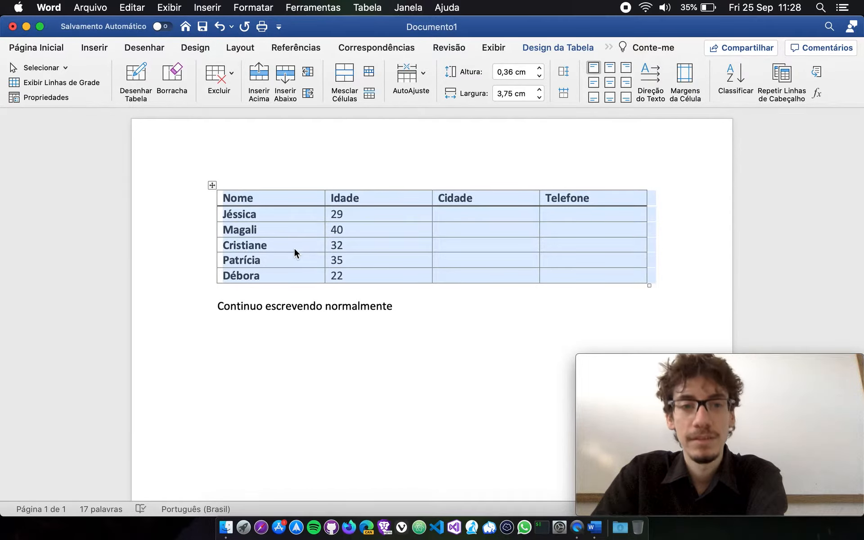
{"action": "left_click", "coordinate": [293, 248]}
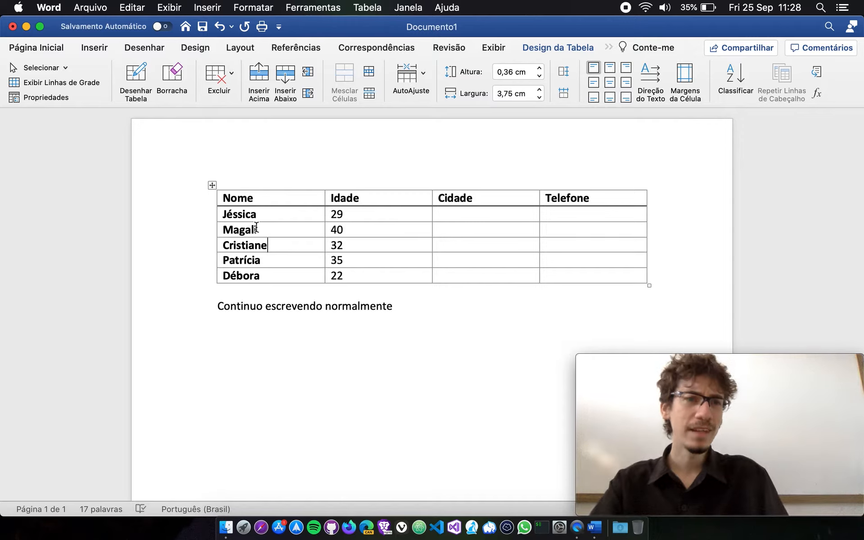
Toggle the table's gridline display with Exibir Linhas de Grade and switch it back.
{"action": "left_click", "coordinate": [87, 84]}
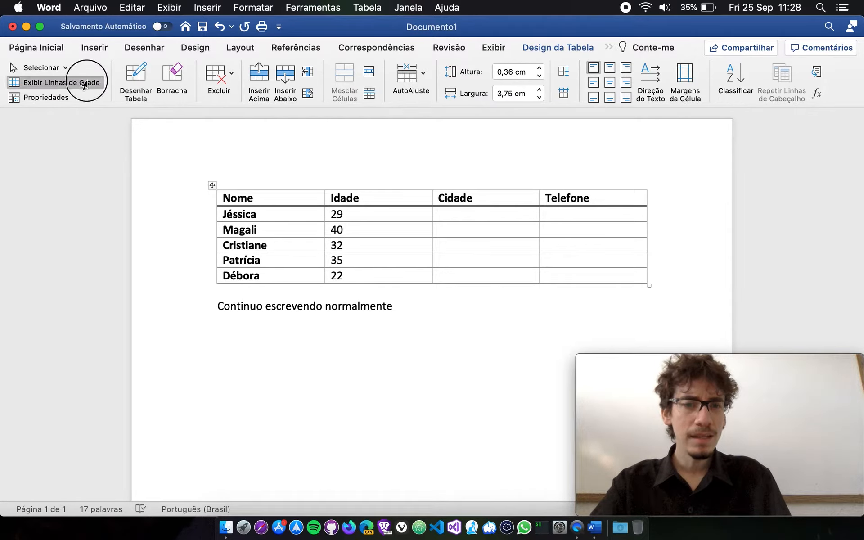
{"action": "left_click", "coordinate": [80, 83]}
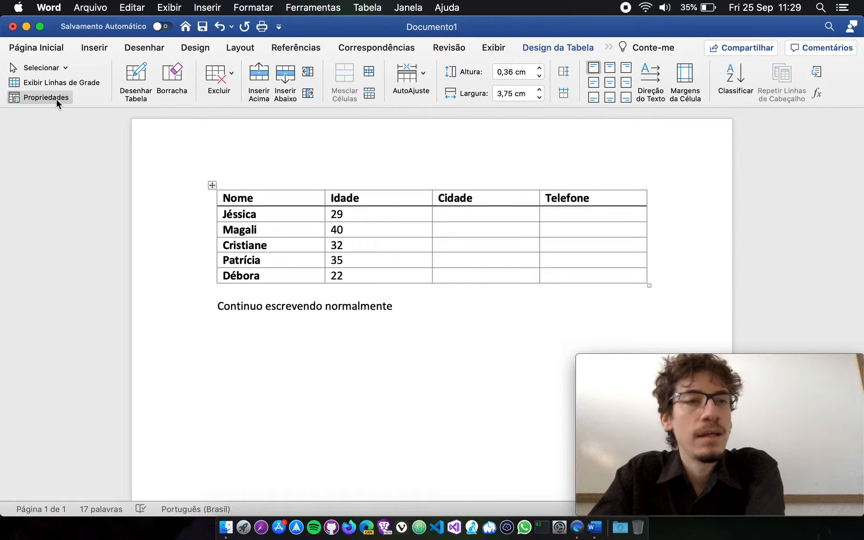
{"action": "left_click", "coordinate": [211, 195]}
Open the table's properties and try the Centralizar, Direita and Esquerdo alignments.
{"action": "left_click", "coordinate": [280, 230]}
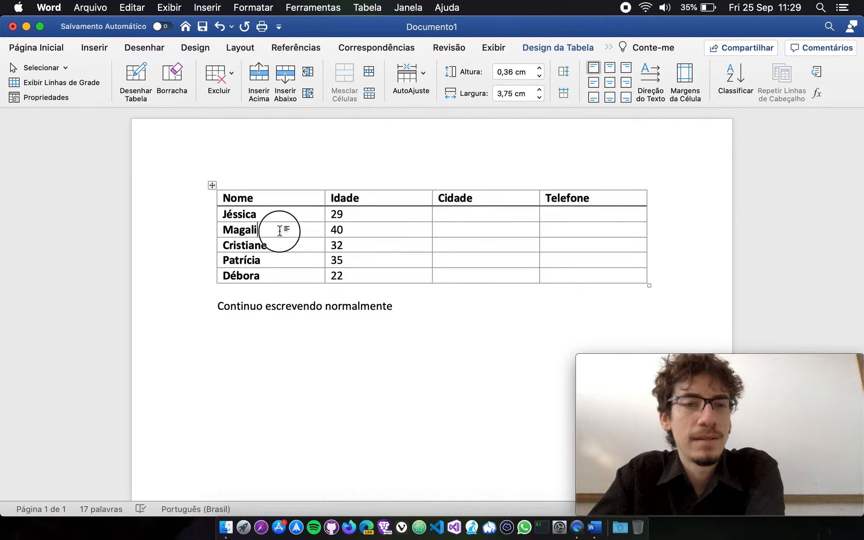
{"action": "left_click", "coordinate": [38, 99]}
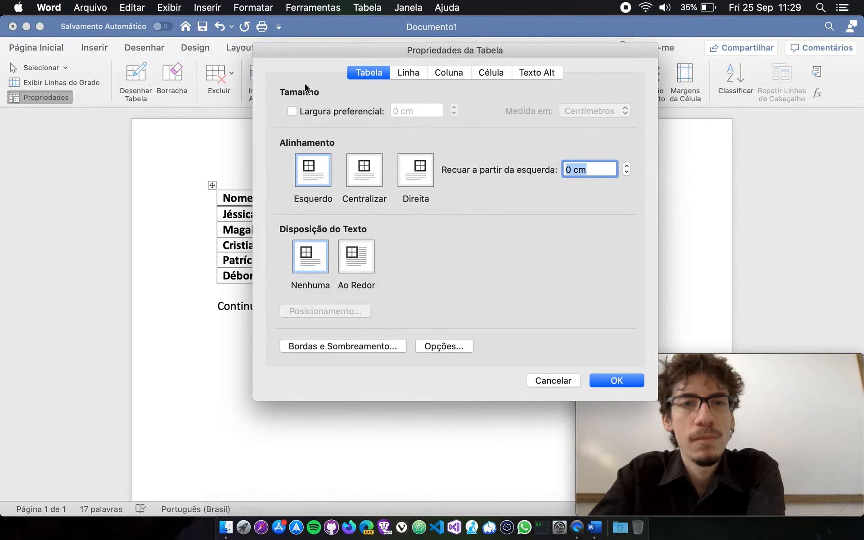
{"action": "left_click_drag", "start_coordinate": [414, 53], "coordinate": [530, 66]}
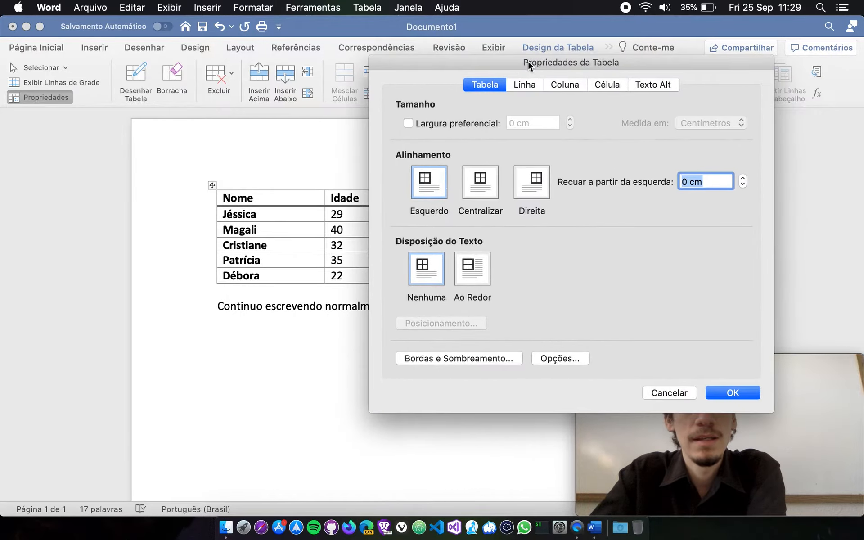
{"action": "left_click", "coordinate": [475, 190]}
{"action": "left_click", "coordinate": [532, 186]}
{"action": "left_click", "coordinate": [430, 189]}
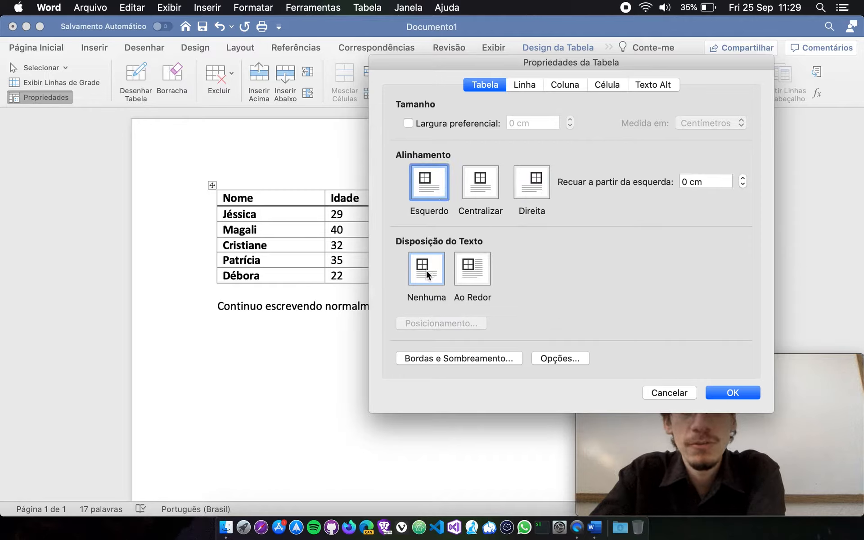
Try the Ao Redor text wrapping for the table and return it to Nenhuma.
{"action": "left_click", "coordinate": [459, 270]}
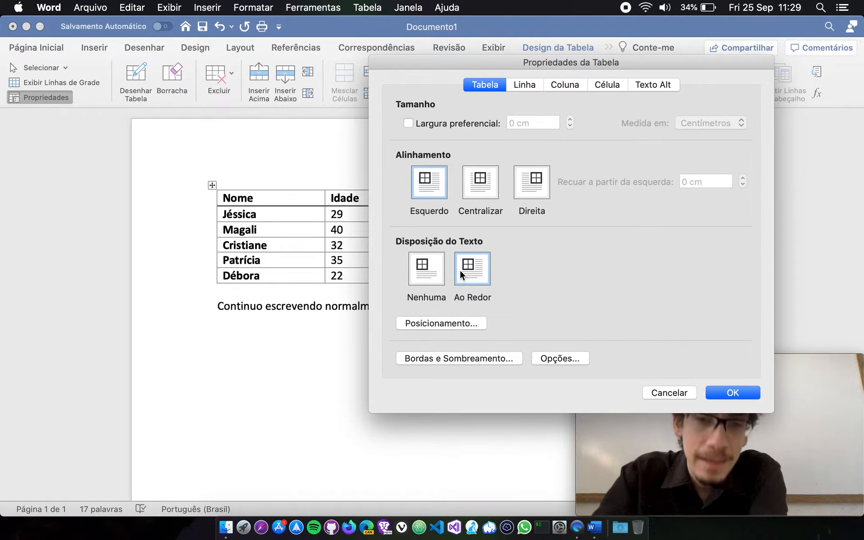
{"action": "left_click", "coordinate": [434, 271]}
{"action": "left_click", "coordinate": [455, 273]}
{"action": "left_click", "coordinate": [431, 269]}
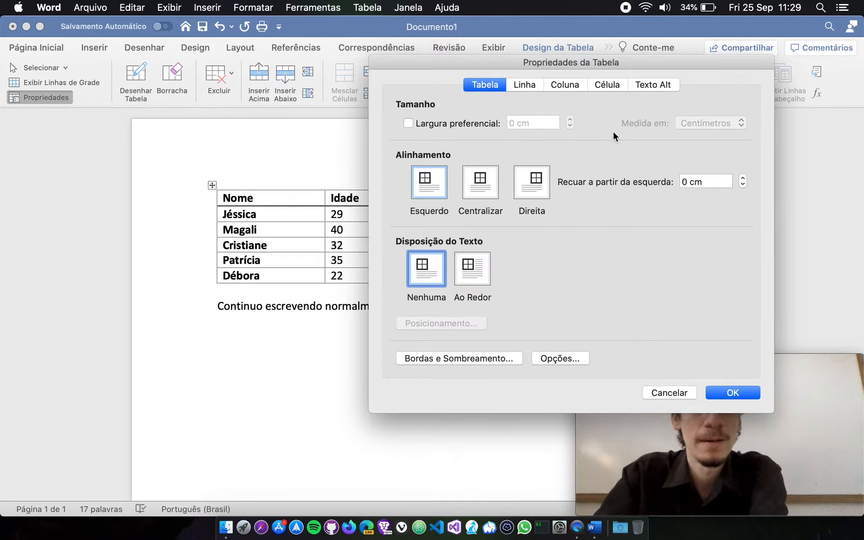
Try the table's alignment and text wrapping options again, and cancel the table properties.
{"action": "left_click", "coordinate": [478, 180]}
{"action": "left_click", "coordinate": [434, 188]}
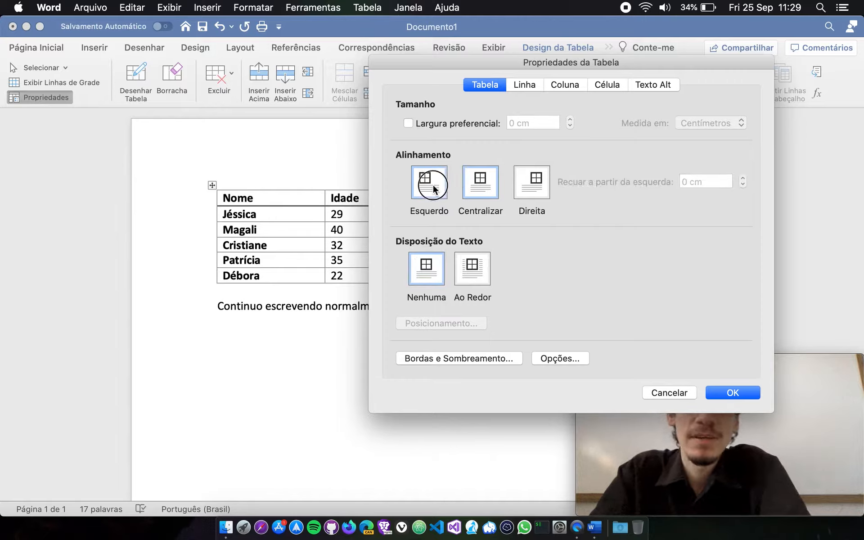
{"action": "left_click", "coordinate": [493, 188]}
{"action": "left_click", "coordinate": [516, 190]}
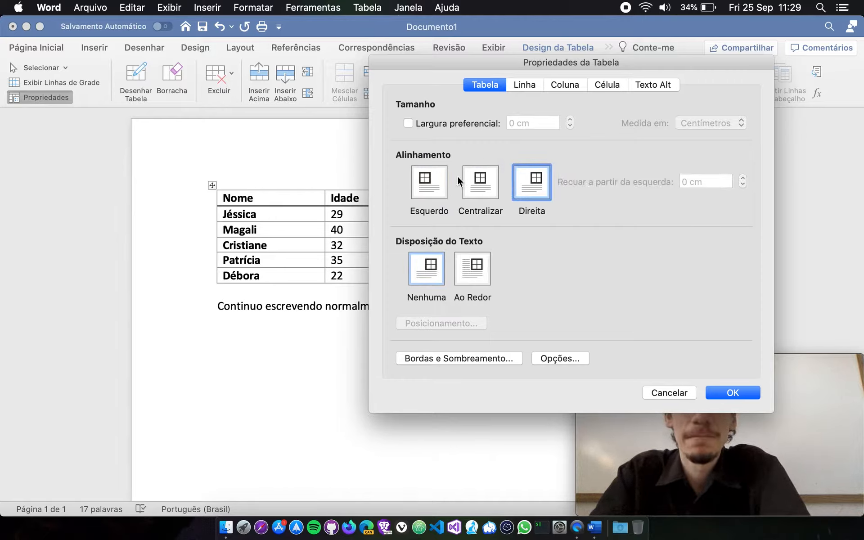
{"action": "left_click", "coordinate": [436, 185]}
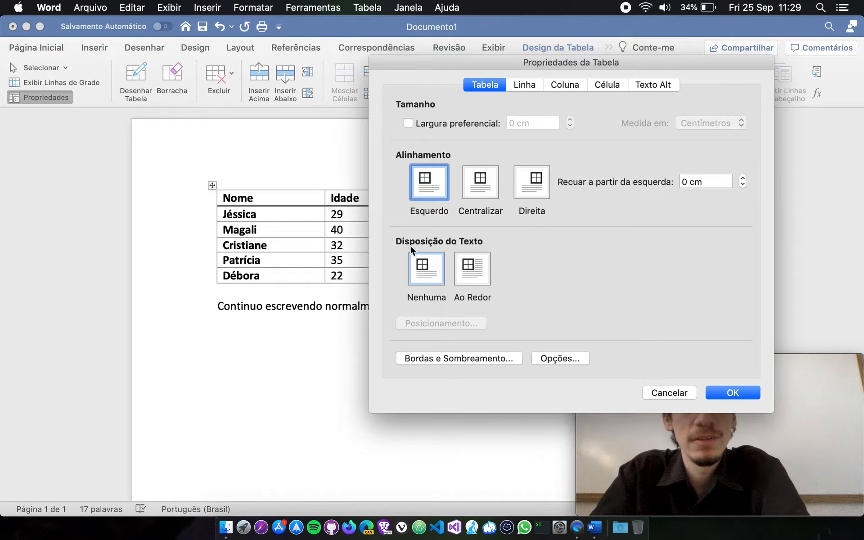
{"action": "left_click", "coordinate": [468, 273]}
{"action": "left_click", "coordinate": [431, 272]}
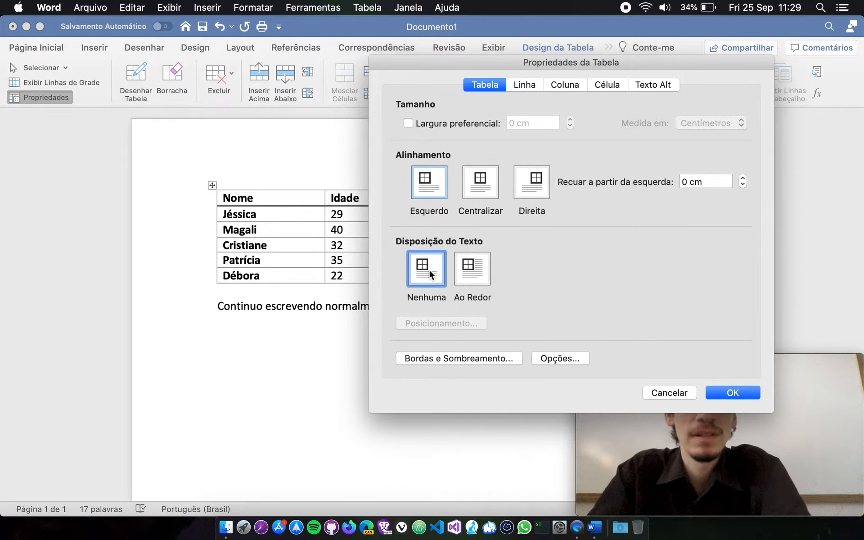
{"action": "left_click", "coordinate": [695, 396]}
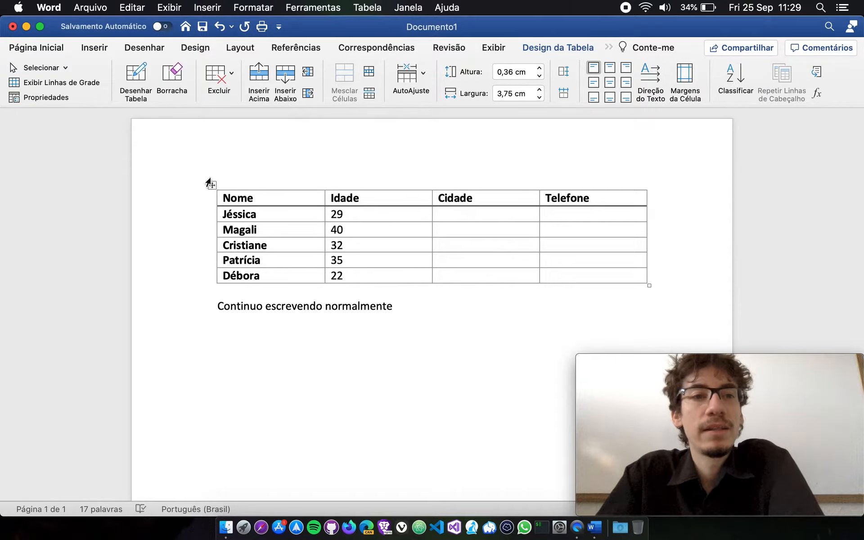
Erase the borders between the first four data cells of the Cidade column with Borracha, and undo the erasure.
{"action": "left_click", "coordinate": [174, 75]}
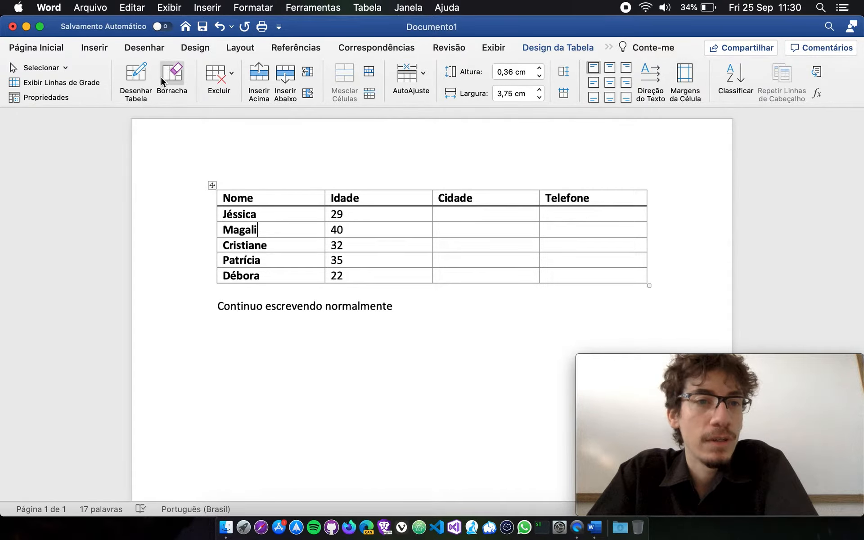
{"action": "left_click", "coordinate": [169, 75]}
{"action": "left_click", "coordinate": [521, 232]}
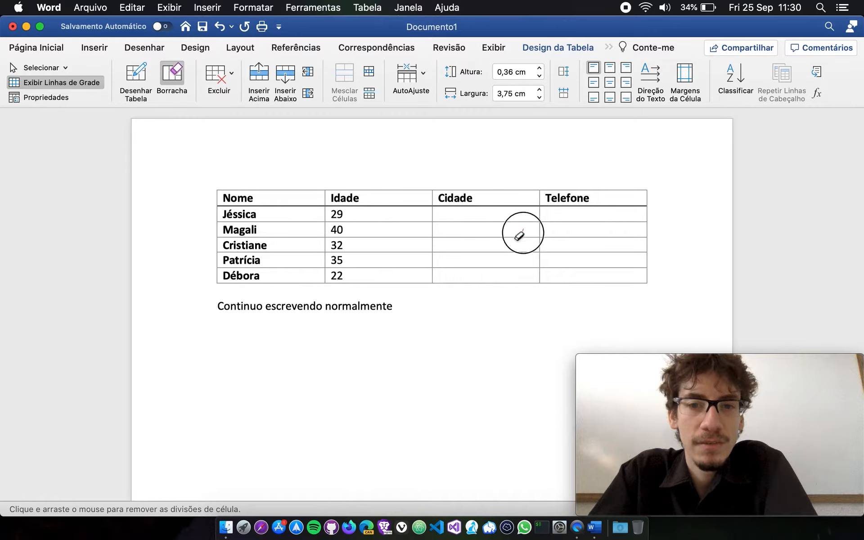
{"action": "left_click_drag", "start_coordinate": [495, 220], "coordinate": [496, 257]}
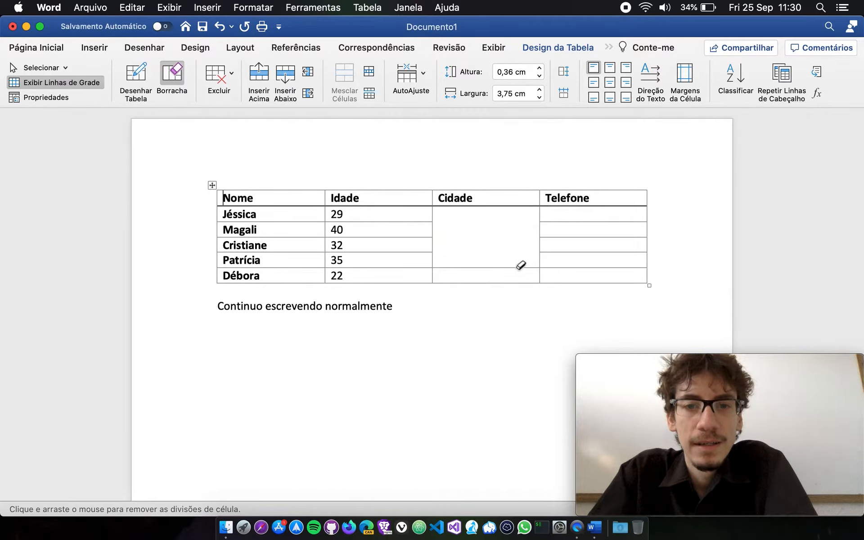
{"action": "key", "text": "super+z"}
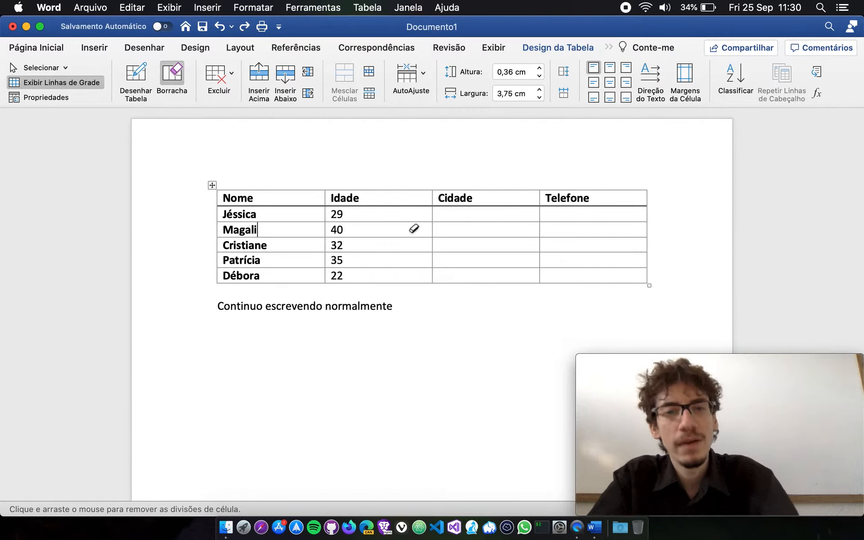
Erase the borders between the first four data cells of the Telefone column, undo the erasures and leave the Borracha tool.
{"action": "mouse_move", "coordinate": [524, 225]}
{"action": "left_mouse_down"}
{"action": "mouse_move", "coordinate": [573, 226]}
{"action": "mouse_move", "coordinate": [575, 262]}
{"action": "left_mouse_up"}
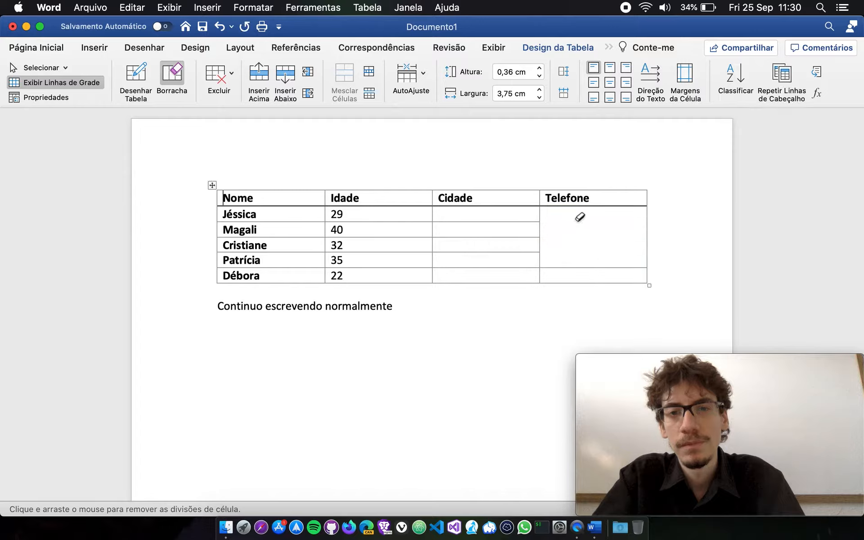
{"action": "key", "text": "super+z"}
{"action": "mouse_move", "coordinate": [576, 224]}
{"action": "left_mouse_down"}
{"action": "mouse_move", "coordinate": [589, 249]}
{"action": "mouse_move", "coordinate": [586, 233]}
{"action": "mouse_move", "coordinate": [560, 255]}
{"action": "left_mouse_up"}
{"action": "key", "text": "super+z"}
{"action": "key", "text": "super+z"}
{"action": "key", "text": "super+z"}
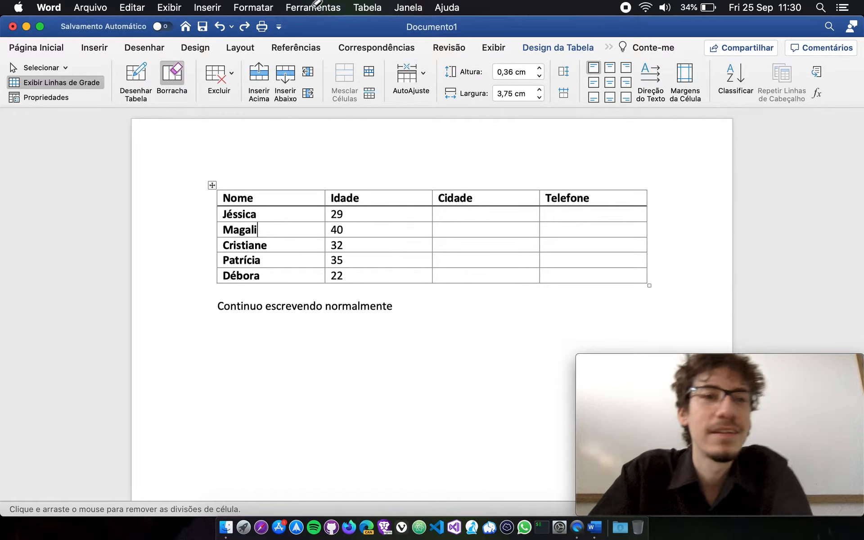
{"action": "key", "text": "Escape"}
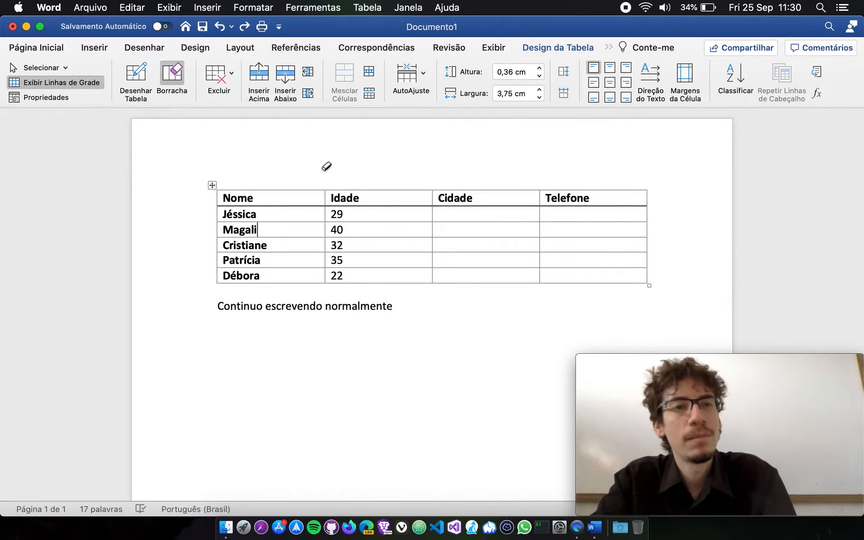
{"action": "left_click", "coordinate": [42, 67]}
{"action": "left_click", "coordinate": [55, 85]}
{"action": "left_click", "coordinate": [351, 217]}
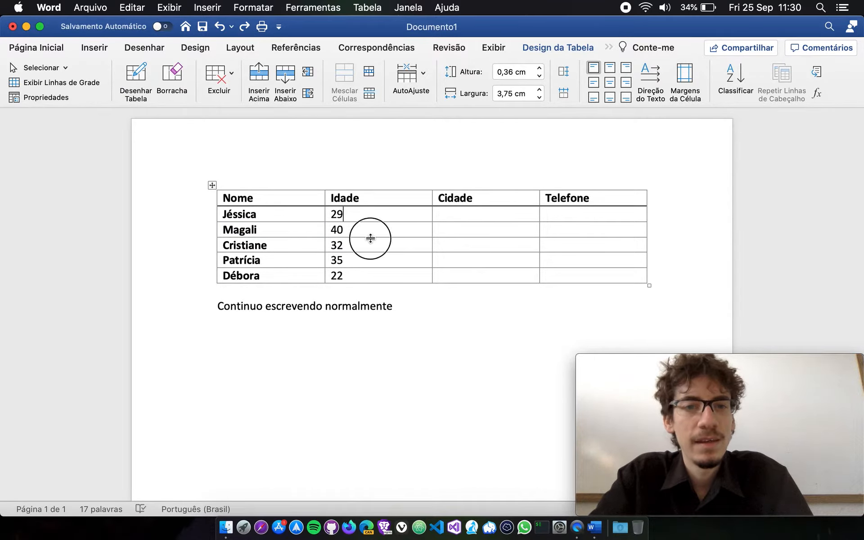
{"action": "left_click", "coordinate": [471, 245]}
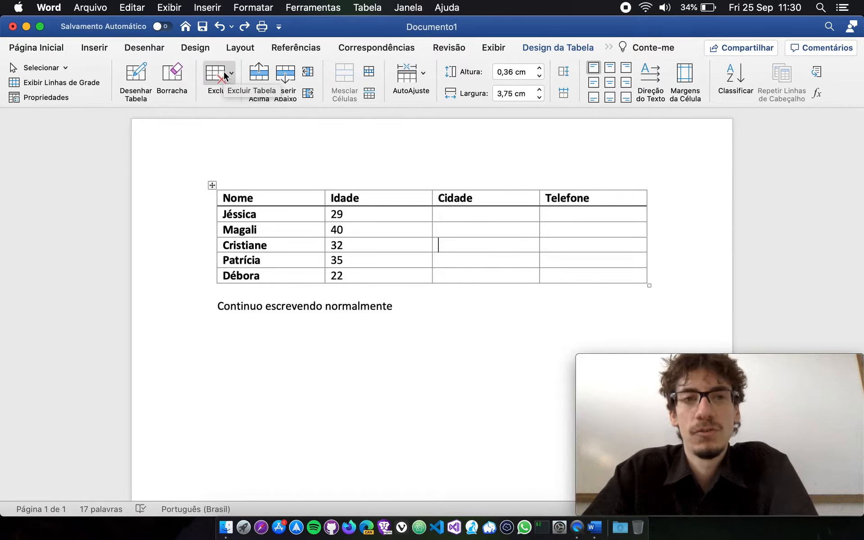
Delete the Nome column from the cell in the row with age 32 using Excluir Colunas, and undo the deletion.
{"action": "left_click", "coordinate": [310, 242]}
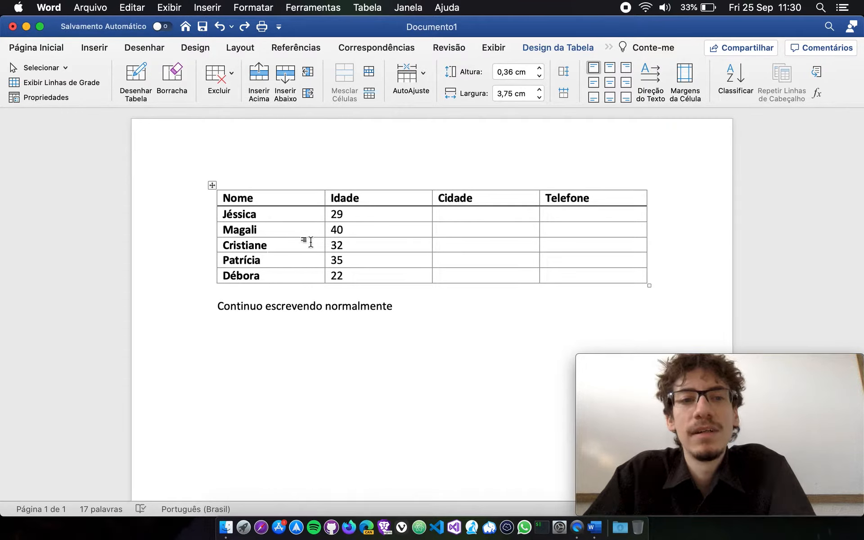
{"action": "left_click", "coordinate": [276, 245]}
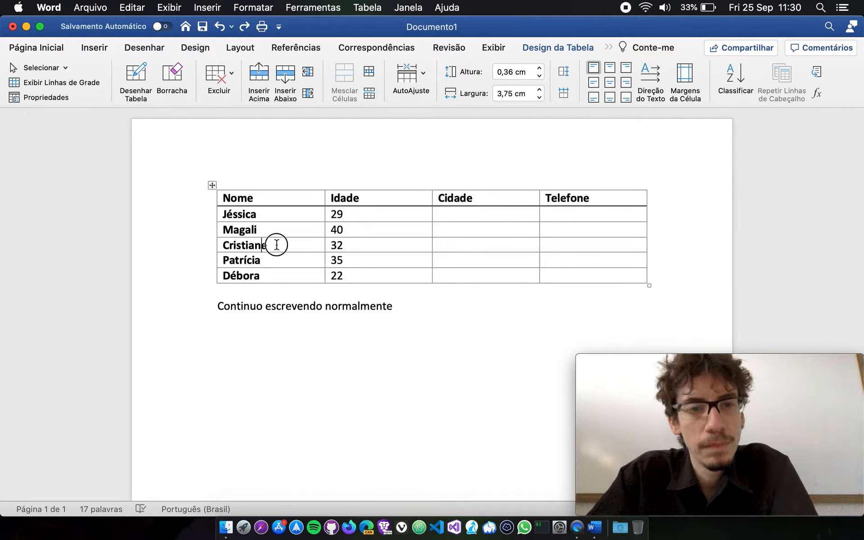
{"action": "type", "text": "fsd"}
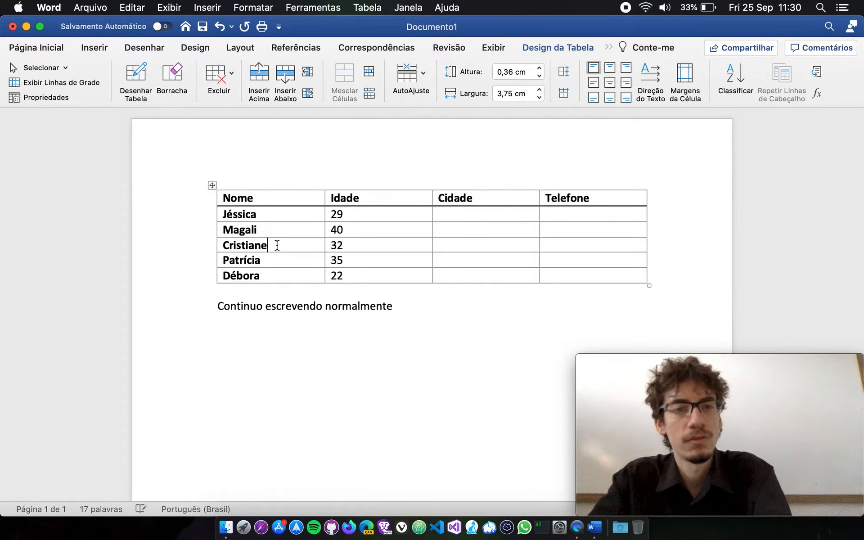
{"action": "left_click", "coordinate": [214, 74]}
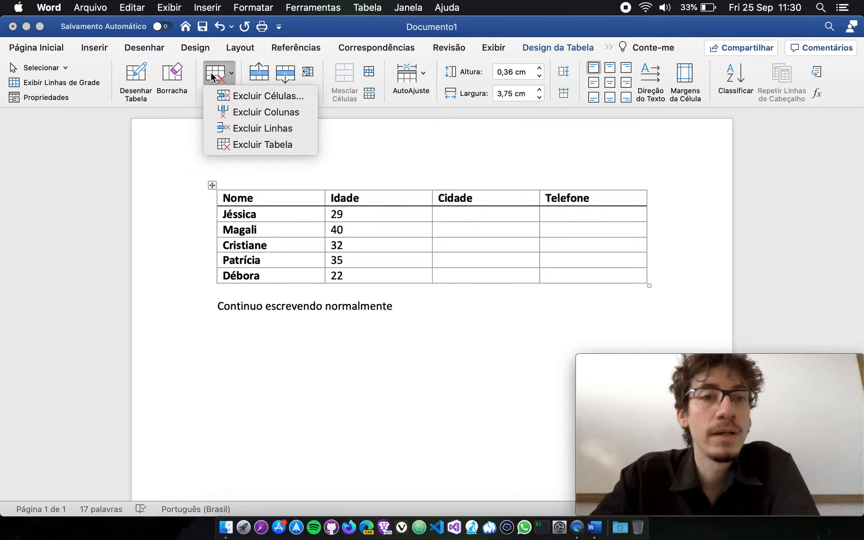
{"action": "left_click", "coordinate": [283, 116]}
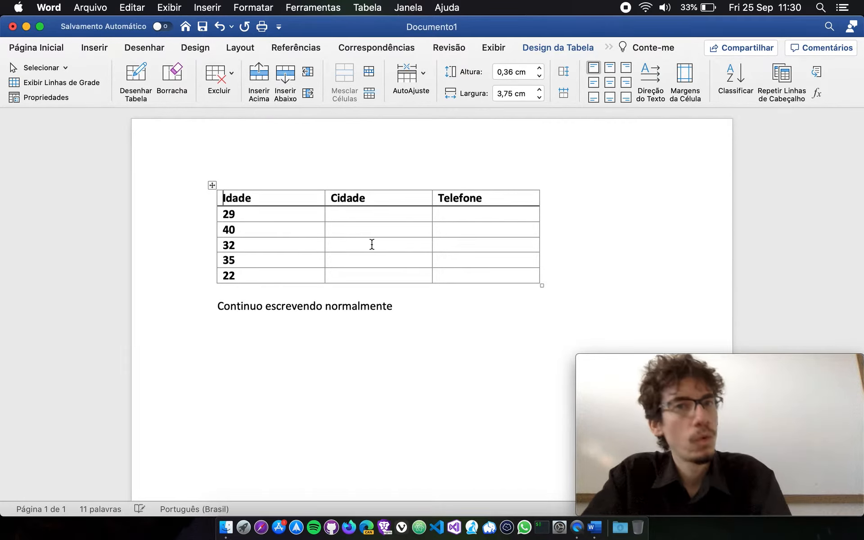
{"action": "key", "text": "super+z"}
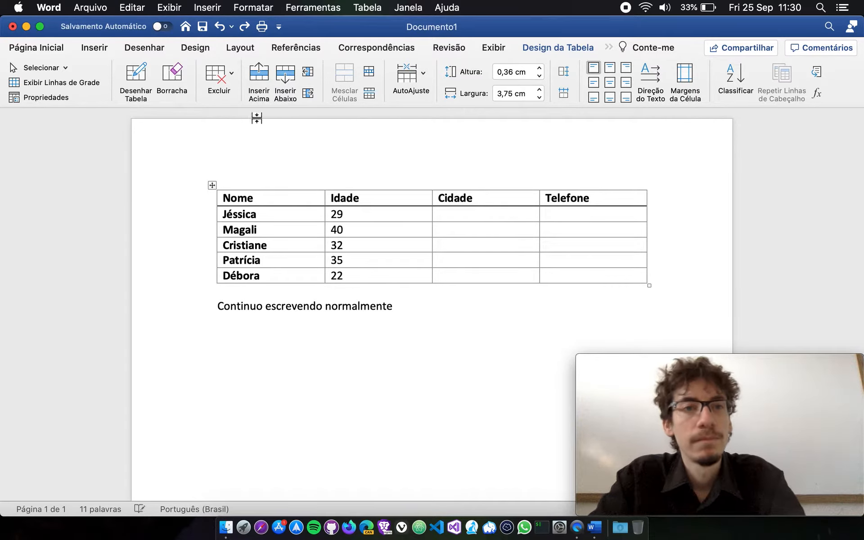
Delete the row with age 32 using Excluir Linhas, and undo the deletion.
{"action": "left_click", "coordinate": [216, 73]}
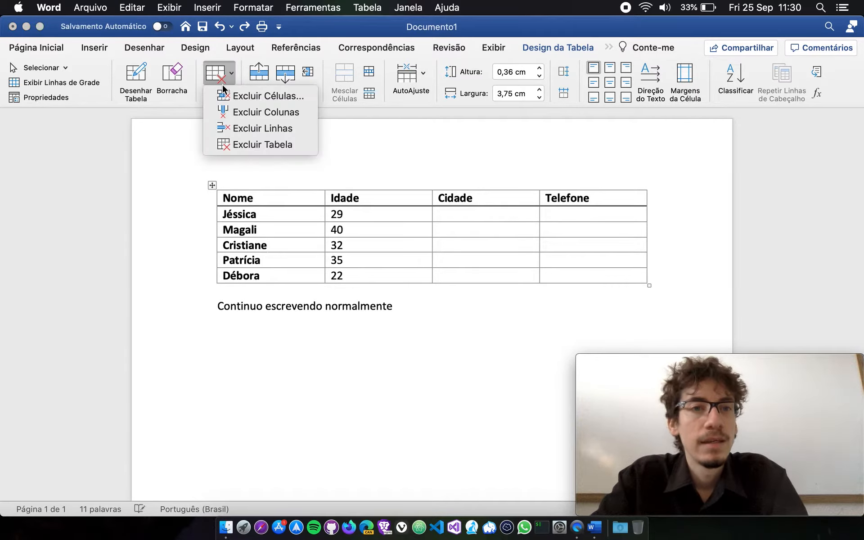
{"action": "left_click", "coordinate": [251, 130]}
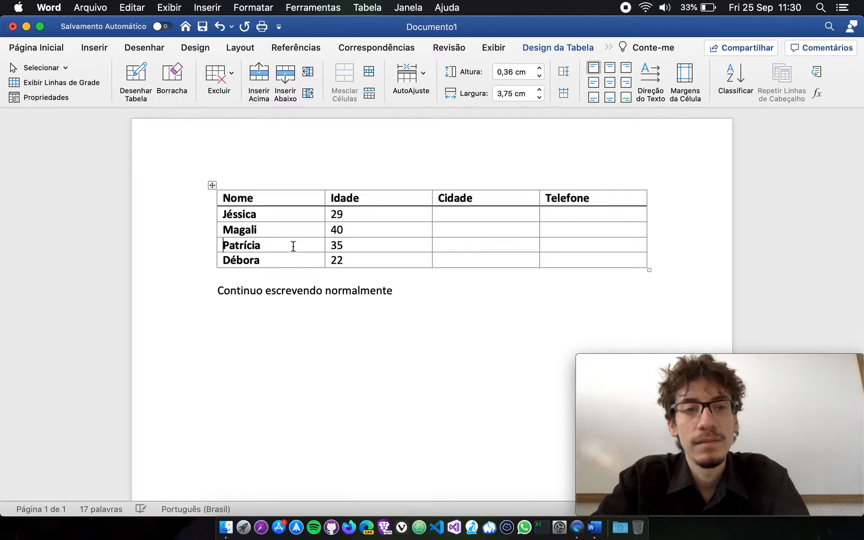
{"action": "key", "text": "super+z"}
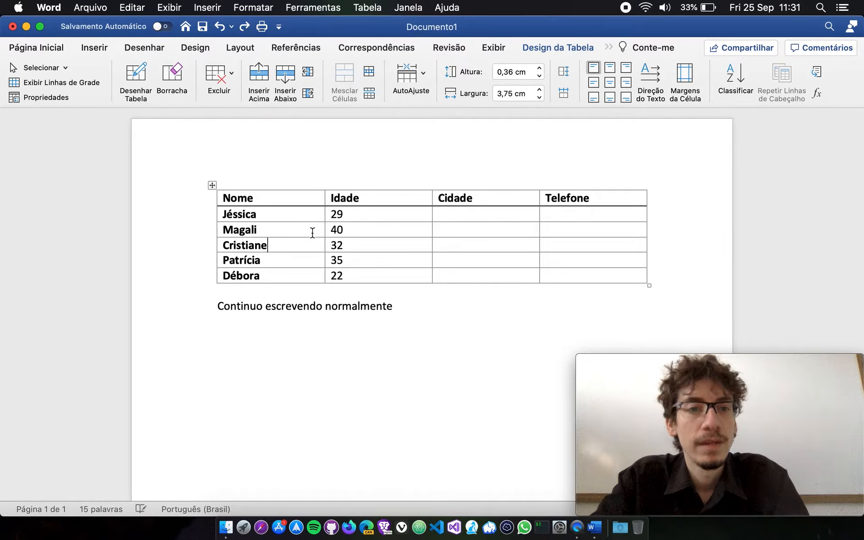
Delete the entire table with Excluir Tabela, and undo the deletion.
{"action": "left_click", "coordinate": [218, 74]}
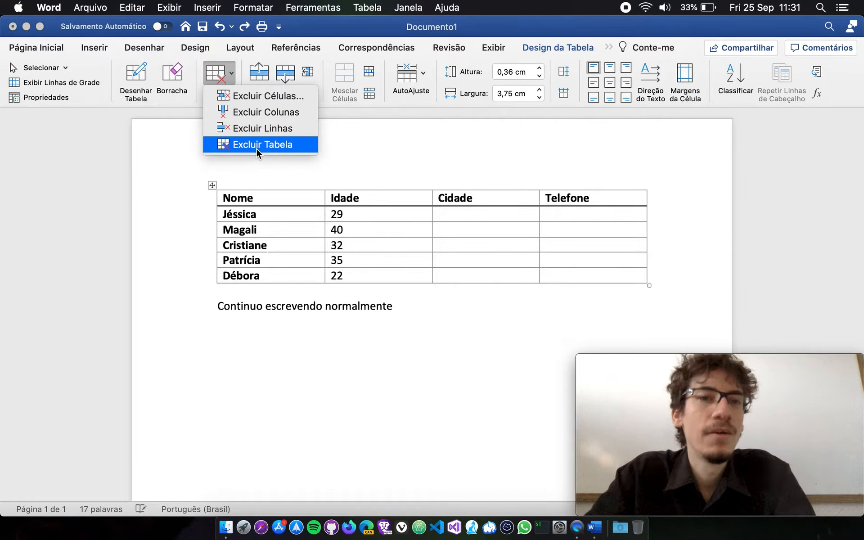
{"action": "left_click", "coordinate": [256, 146]}
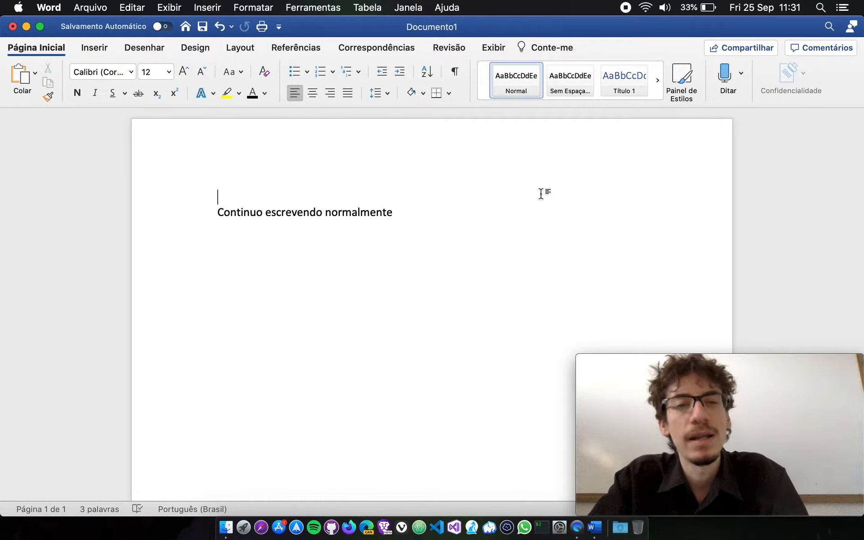
{"action": "key", "text": "super+z"}
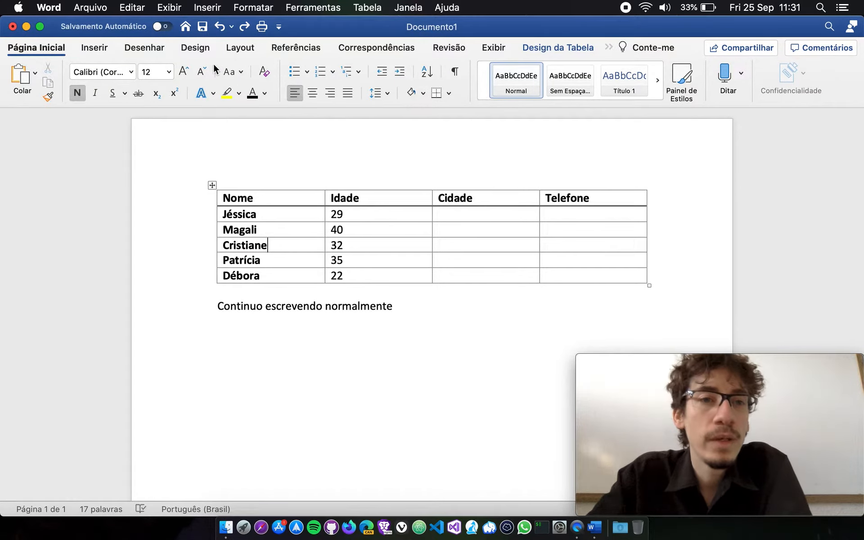
Return to the table layout tools, show the Excluir options and dismiss them without deleting anything.
{"action": "left_click", "coordinate": [570, 48]}
{"action": "left_click", "coordinate": [609, 47]}
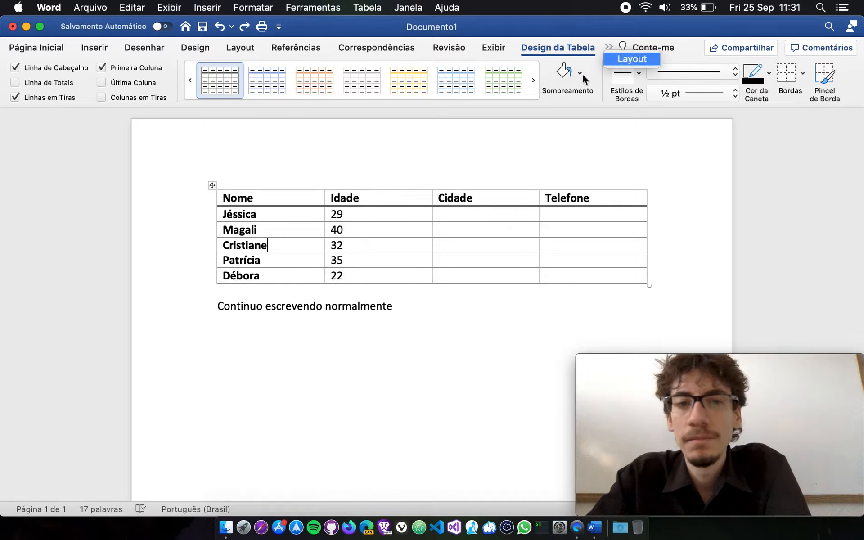
{"action": "left_click", "coordinate": [632, 59]}
{"action": "left_click", "coordinate": [218, 73]}
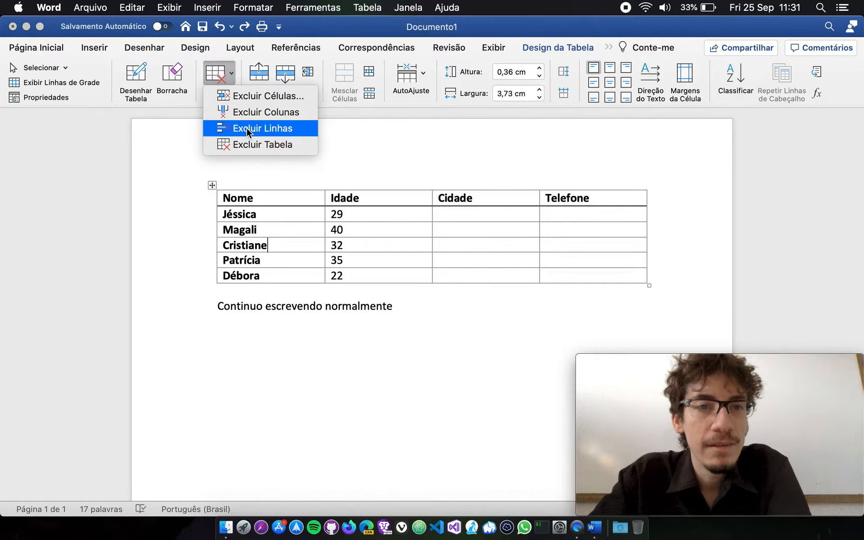
{"action": "left_click", "coordinate": [290, 253]}
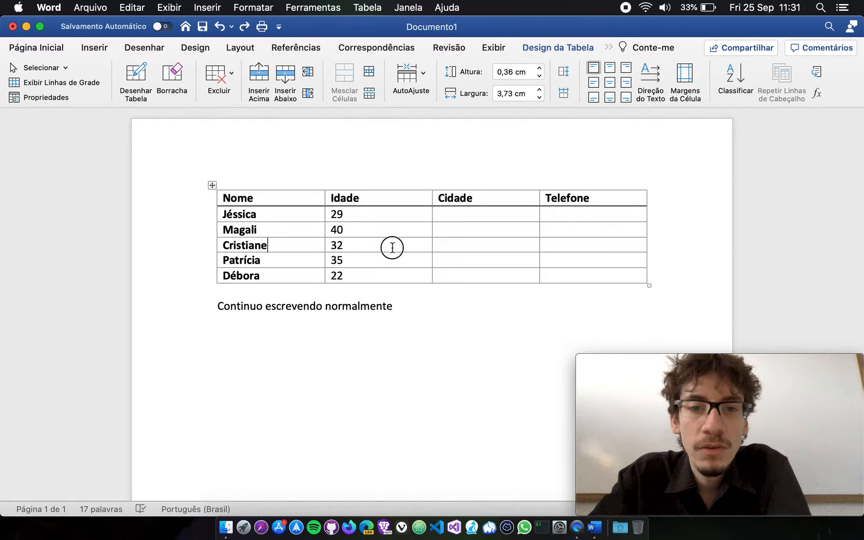
Select in turn the Nome and Idade cells of the row with age 40, the Idade column, and that entire row, then check the Excluir options.
{"action": "left_click", "coordinate": [368, 244]}
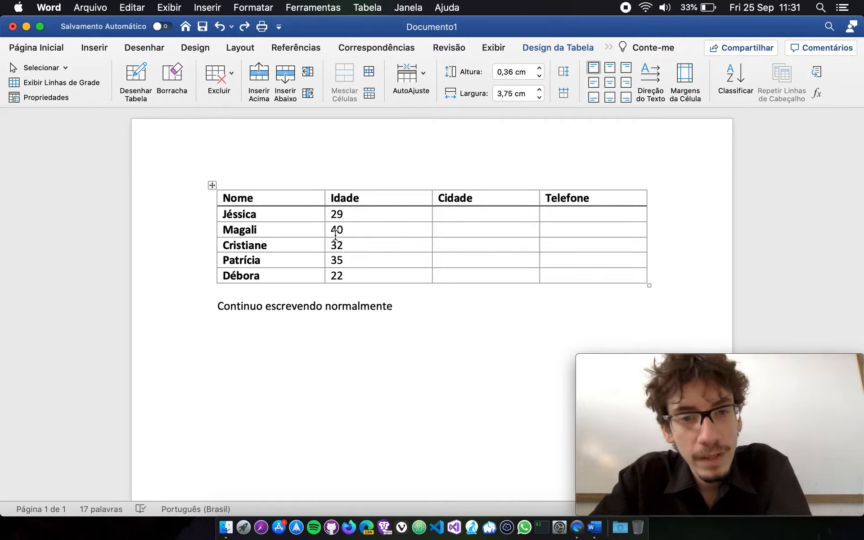
{"action": "left_click_drag", "start_coordinate": [341, 229], "coordinate": [315, 230]}
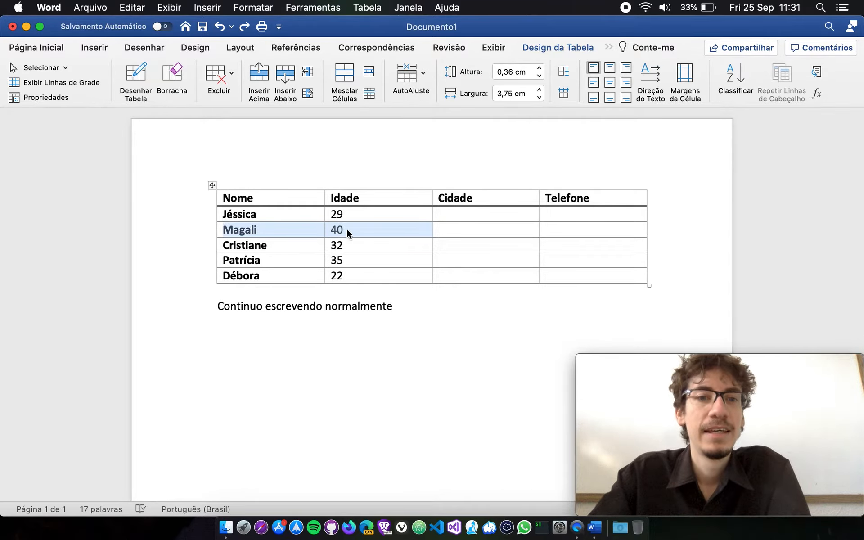
{"action": "left_click", "coordinate": [346, 230]}
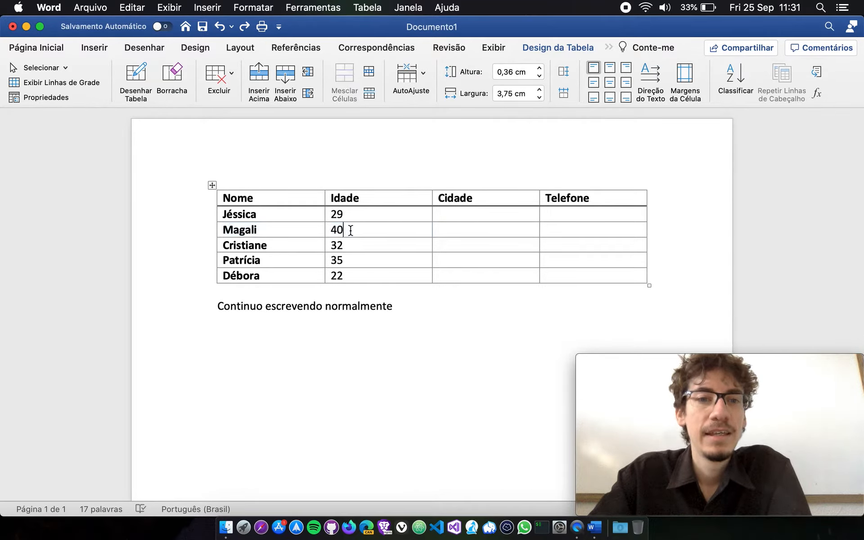
{"action": "left_click", "coordinate": [380, 186]}
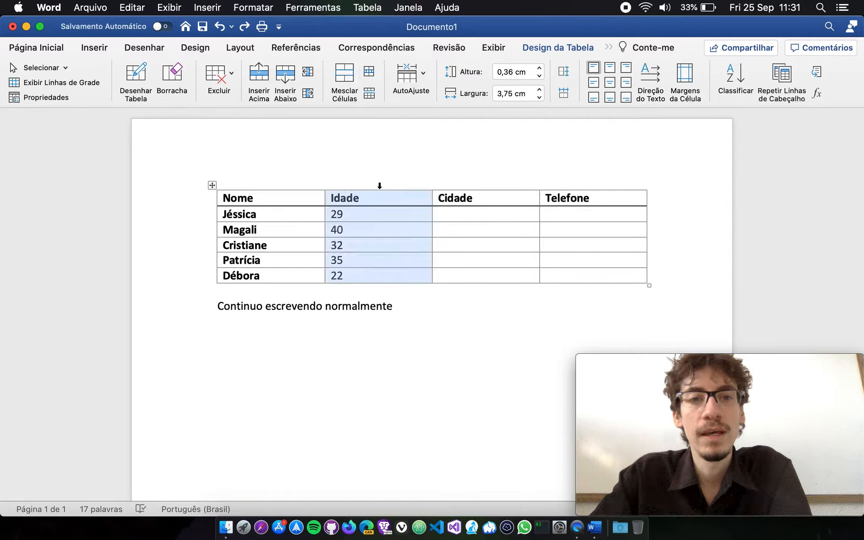
{"action": "left_click", "coordinate": [370, 227]}
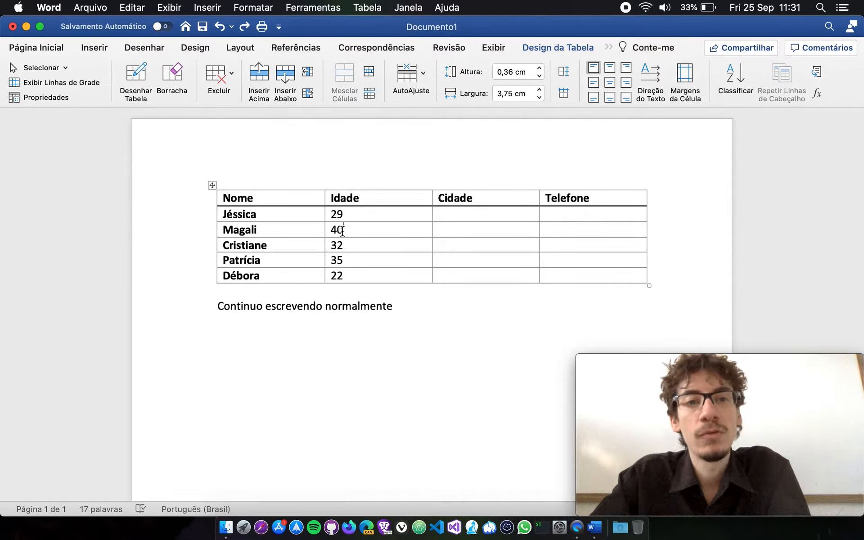
{"action": "left_click", "coordinate": [216, 231]}
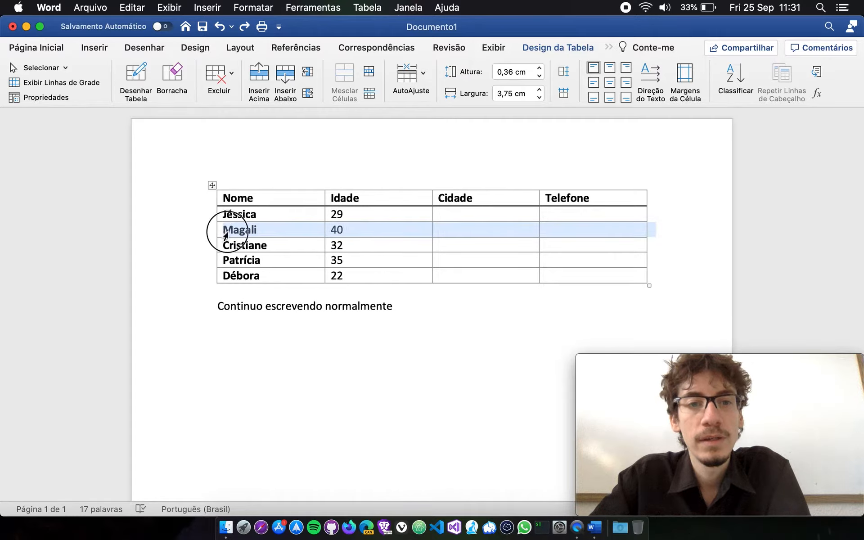
{"action": "left_click", "coordinate": [385, 231]}
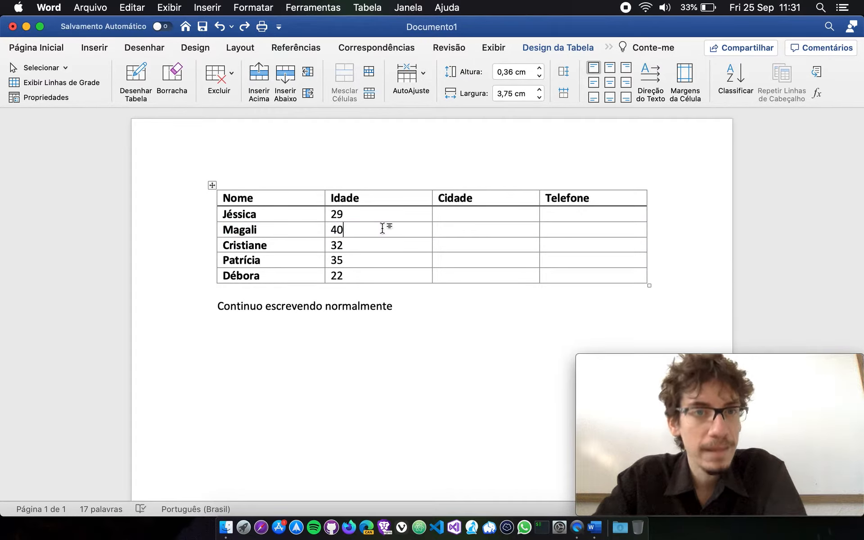
{"action": "left_click", "coordinate": [219, 81]}
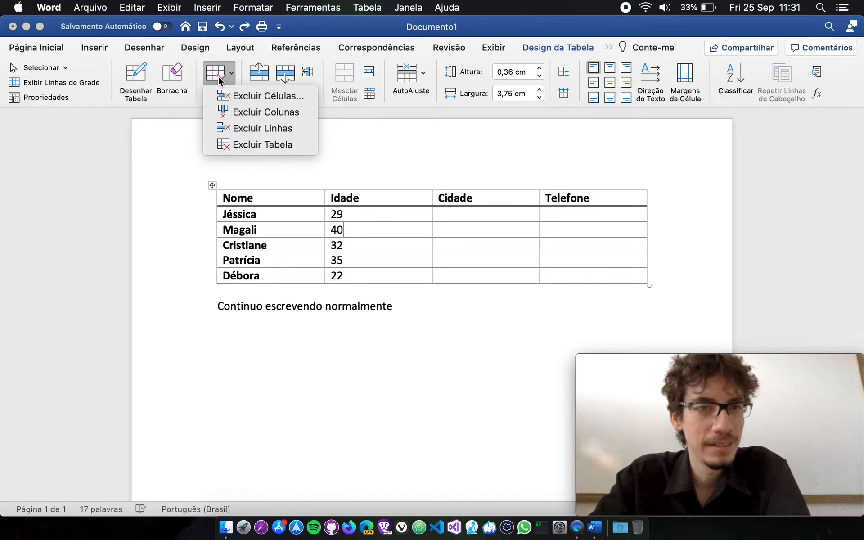
{"action": "left_click", "coordinate": [220, 81]}
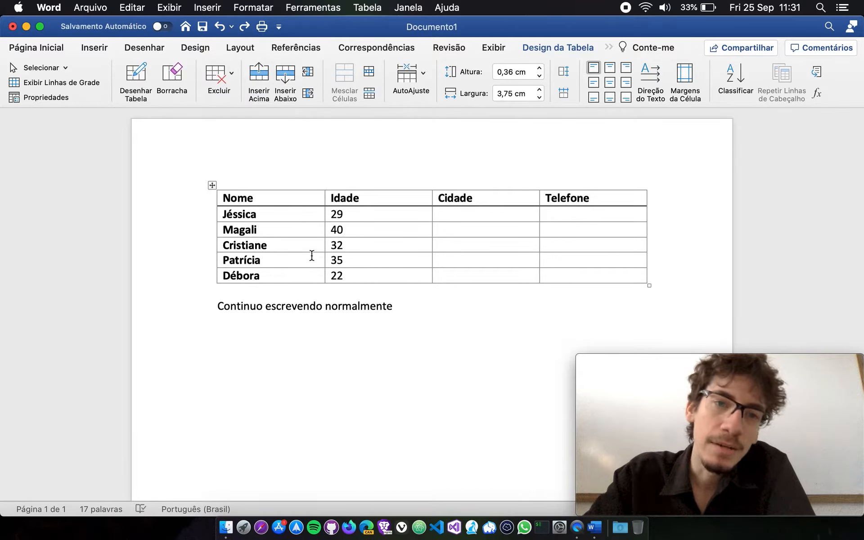
Insert a blank row above the row with age 32, and undo the insertion.
{"action": "left_click", "coordinate": [306, 241]}
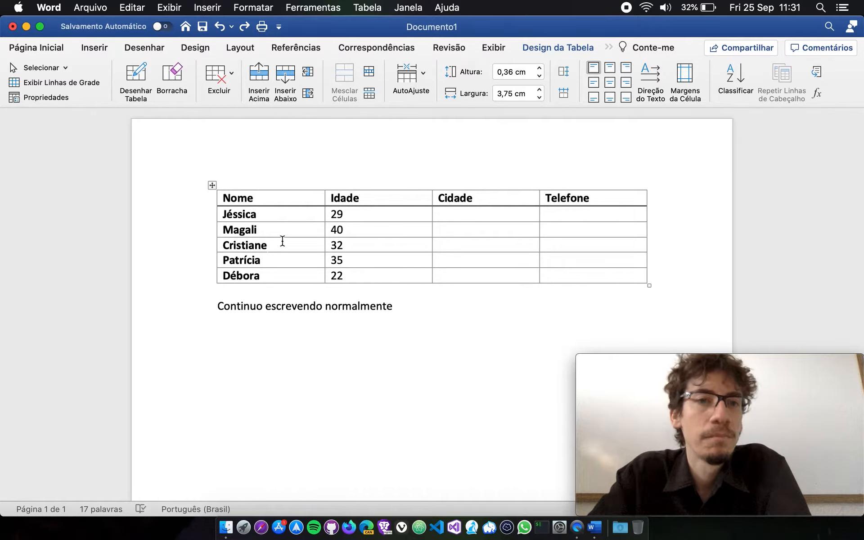
{"action": "left_click", "coordinate": [262, 76]}
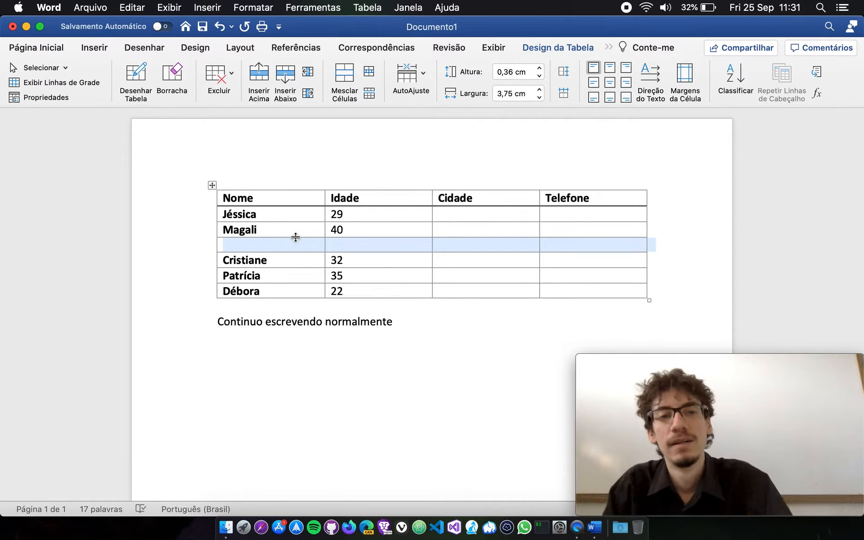
{"action": "key", "text": "super+z"}
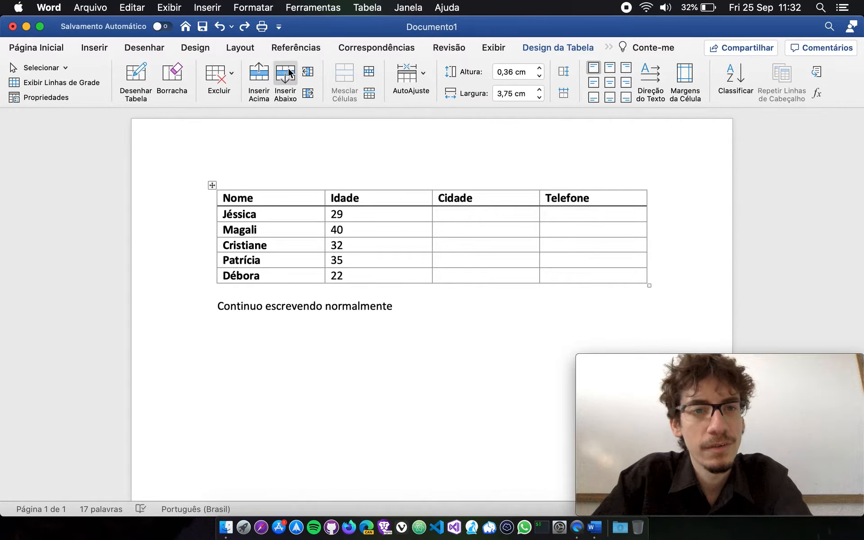
Insert a blank row below the row with age 32 twice, undoing each insertion.
{"action": "left_click", "coordinate": [288, 71]}
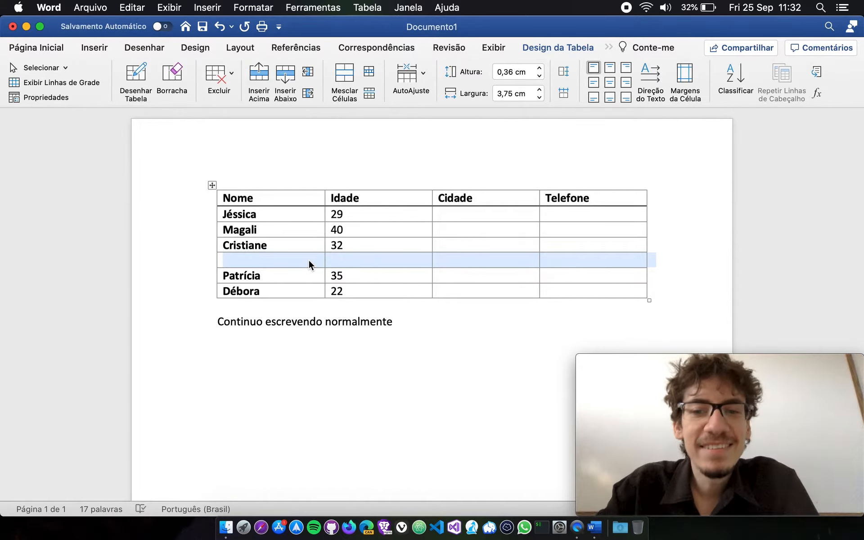
{"action": "left_click", "coordinate": [309, 261]}
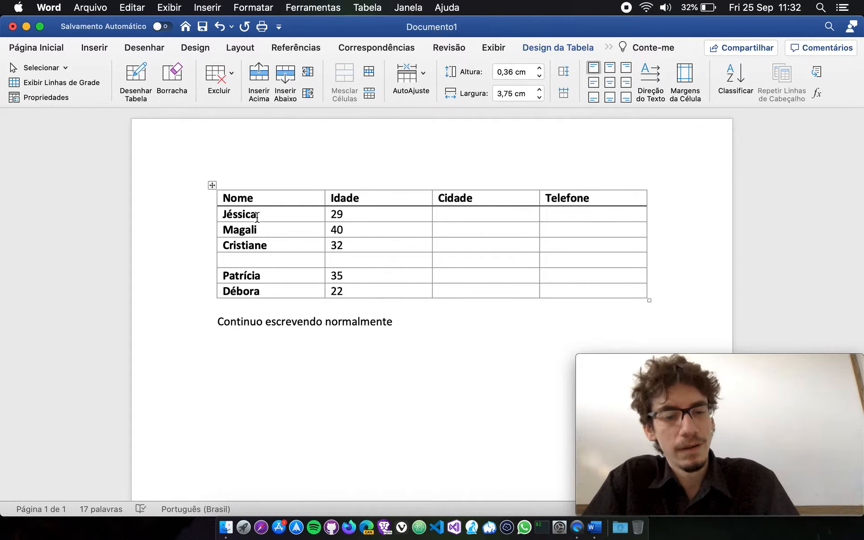
{"action": "key", "text": "super+z"}
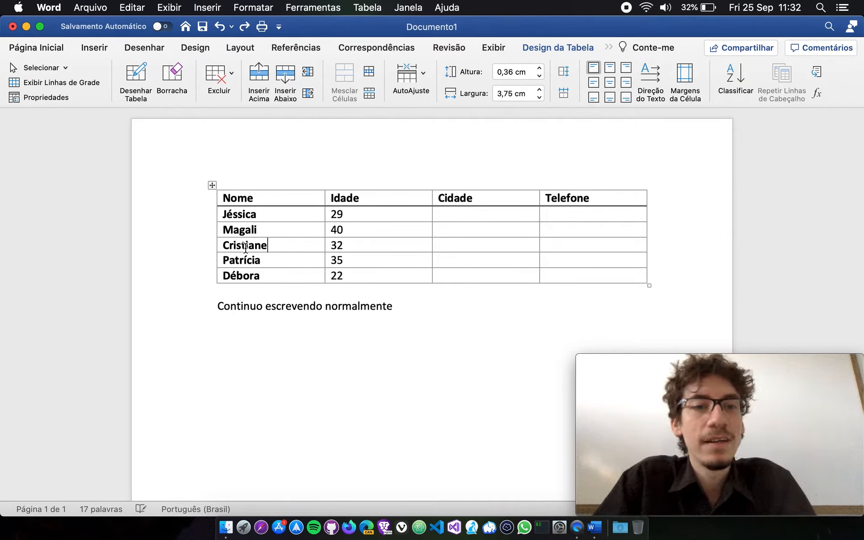
{"action": "left_click", "coordinate": [287, 75]}
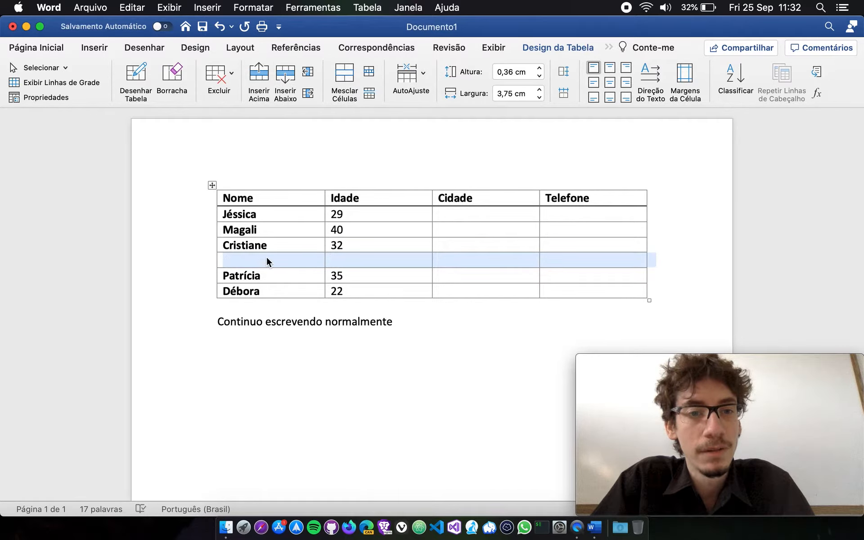
{"action": "key", "text": "super+z"}
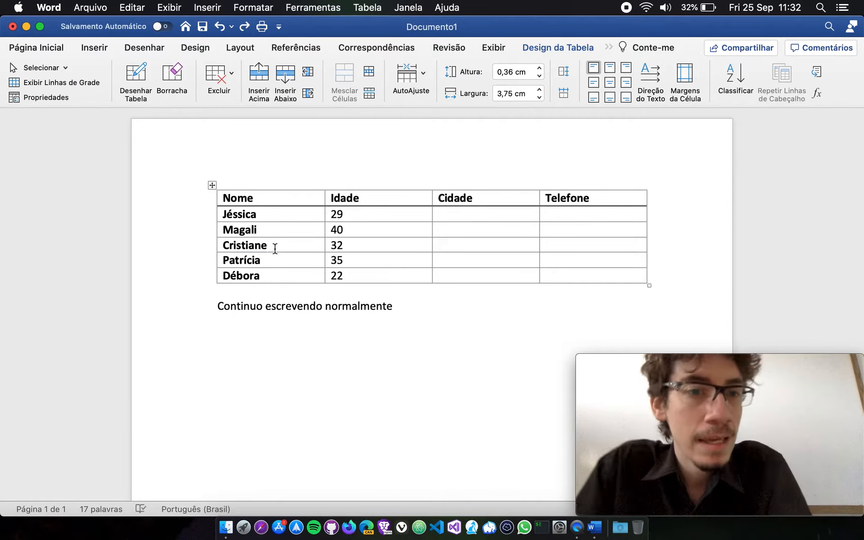
Insert a column before the Nome column and another directly after it, undoing each insertion in turn.
{"action": "left_click", "coordinate": [307, 74]}
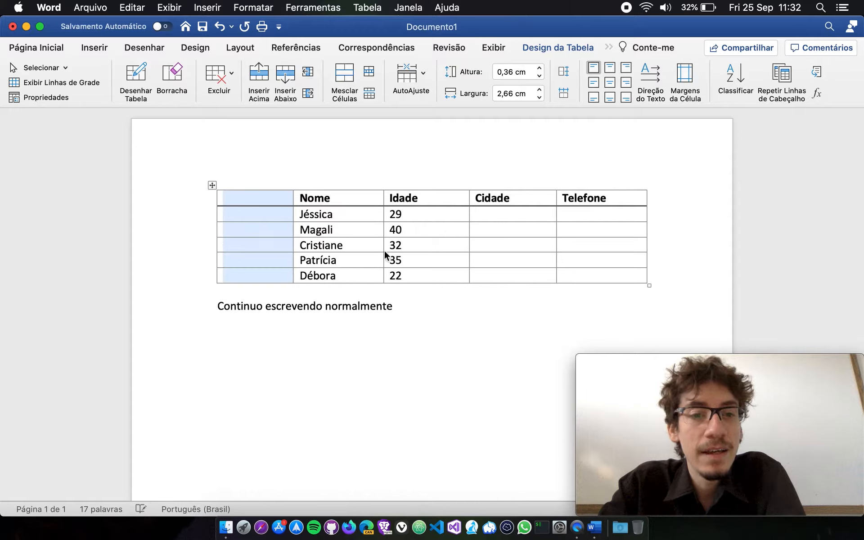
{"action": "left_click", "coordinate": [261, 247]}
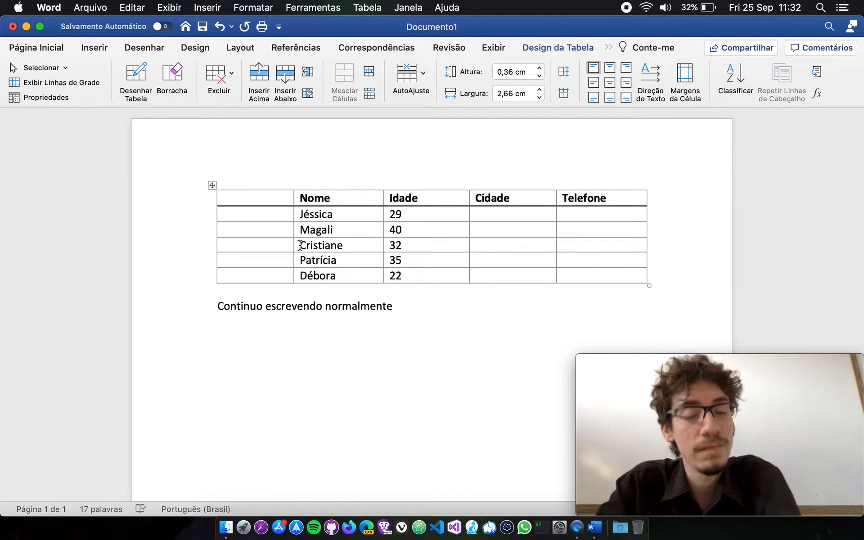
{"action": "type", "text": "dfvf"}
{"action": "key", "text": "super+z"}
{"action": "key", "text": "super+z"}
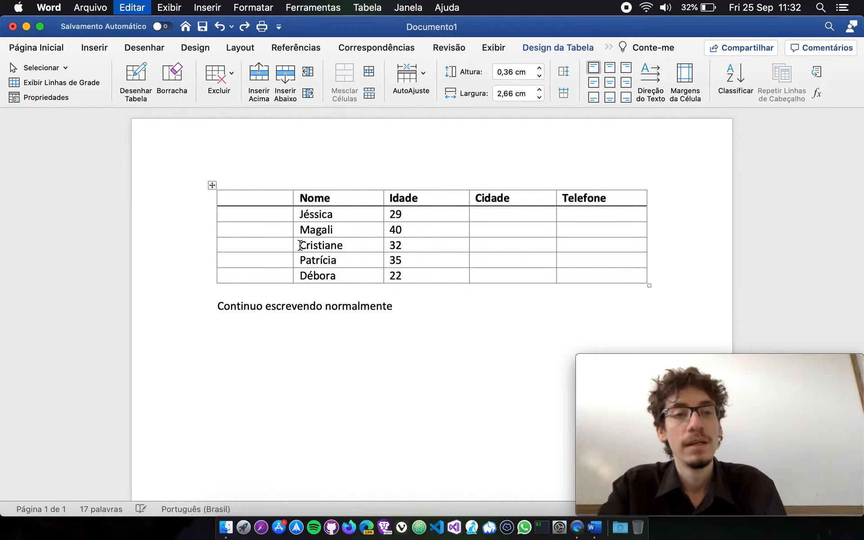
{"action": "left_click", "coordinate": [309, 94]}
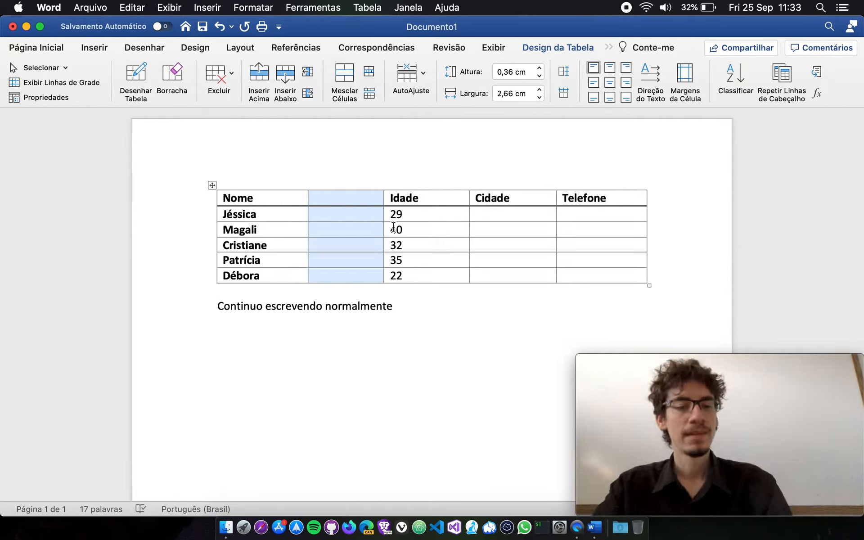
{"action": "key", "text": "super+z"}
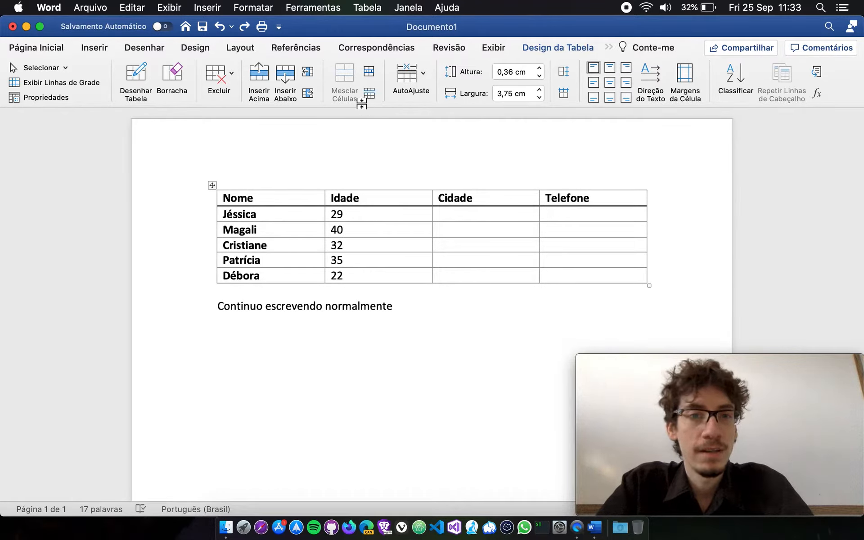
Merge the Cidade and Telefone cells in the row with age 40 using Mesclar Células.
{"action": "left_click", "coordinate": [340, 66]}
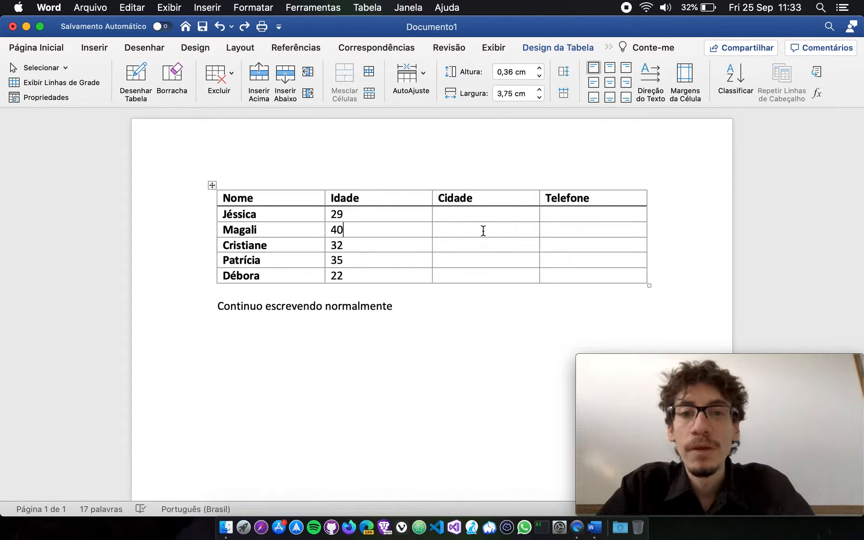
{"action": "left_click_drag", "start_coordinate": [470, 231], "coordinate": [574, 233]}
{"action": "mouse_move", "coordinate": [505, 234]}
{"action": "left_mouse_down"}
{"action": "mouse_move", "coordinate": [575, 235]}
{"action": "mouse_move", "coordinate": [517, 235]}
{"action": "left_mouse_up"}
{"action": "left_click", "coordinate": [588, 247]}
{"action": "left_click", "coordinate": [459, 231]}
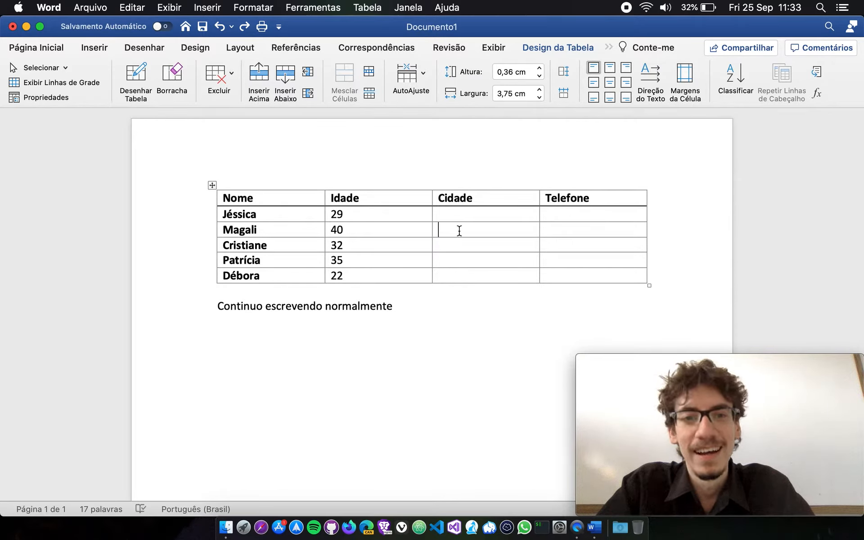
{"action": "left_click_drag", "start_coordinate": [459, 230], "coordinate": [586, 230]}
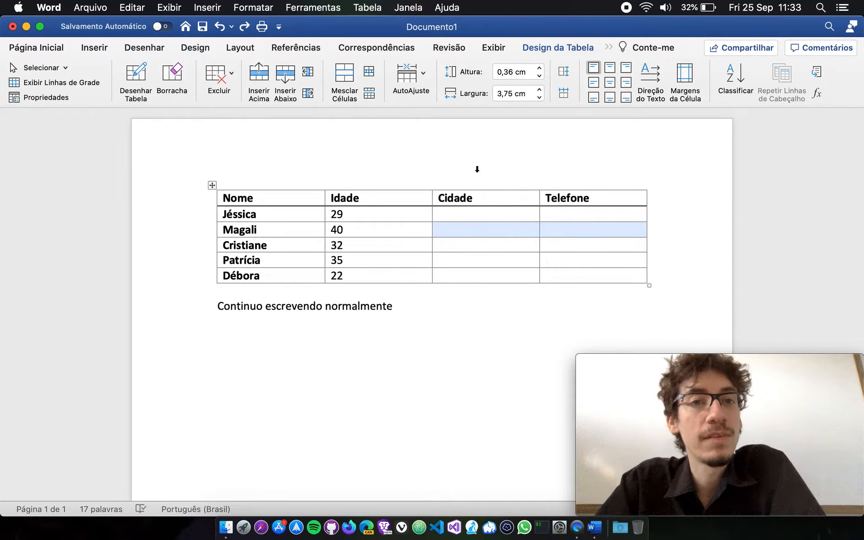
{"action": "left_click", "coordinate": [345, 74]}
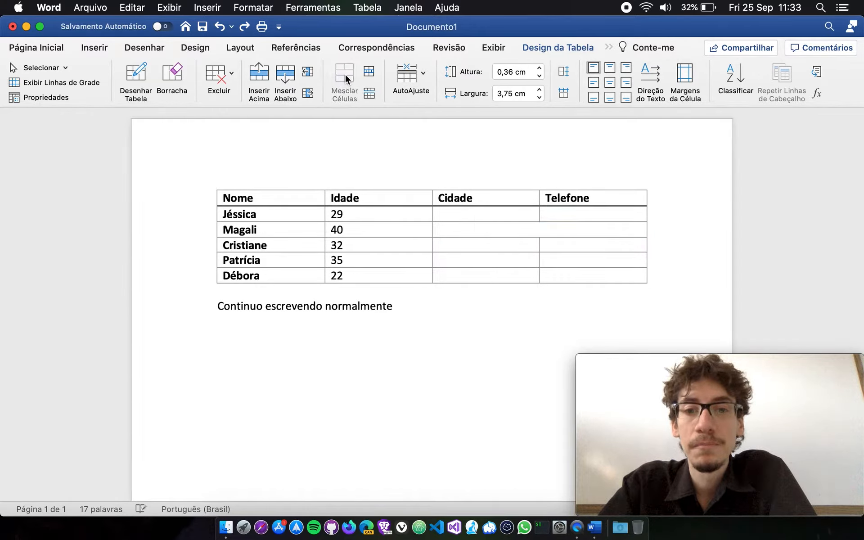
Enter the filler text ",gsdfnmgsndfkgndfskjgnsdkgsdfg" in the merged cell of the row with age 40, and delete it.
{"action": "left_click", "coordinate": [604, 268]}
{"action": "left_click", "coordinate": [558, 231]}
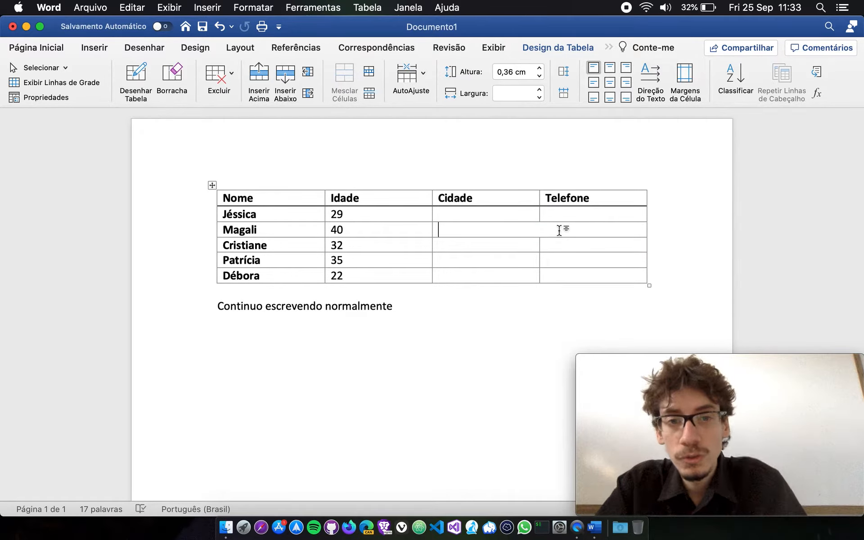
{"action": "type", "text": ",gsdfnmgsndfkgndfskjgnsdkgsdfg"}
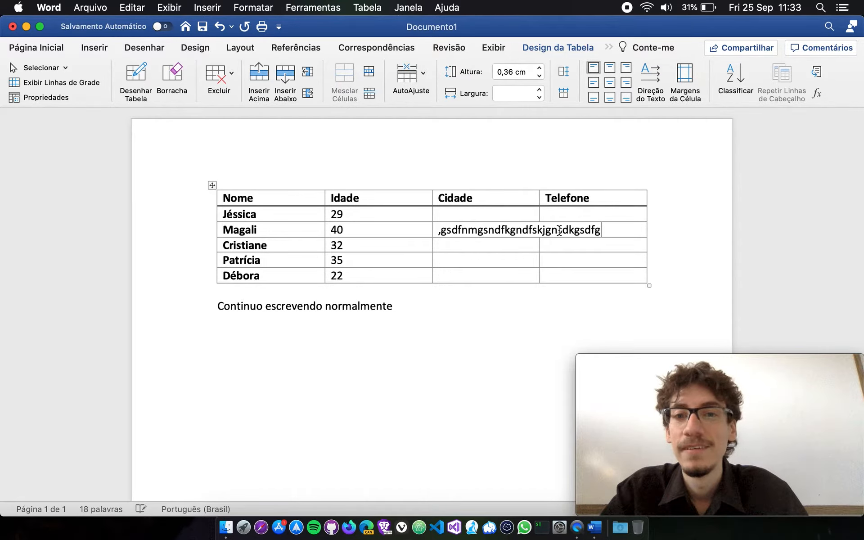
{"action": "key", "text": "super+a"}
{"action": "left_click", "coordinate": [579, 250]}
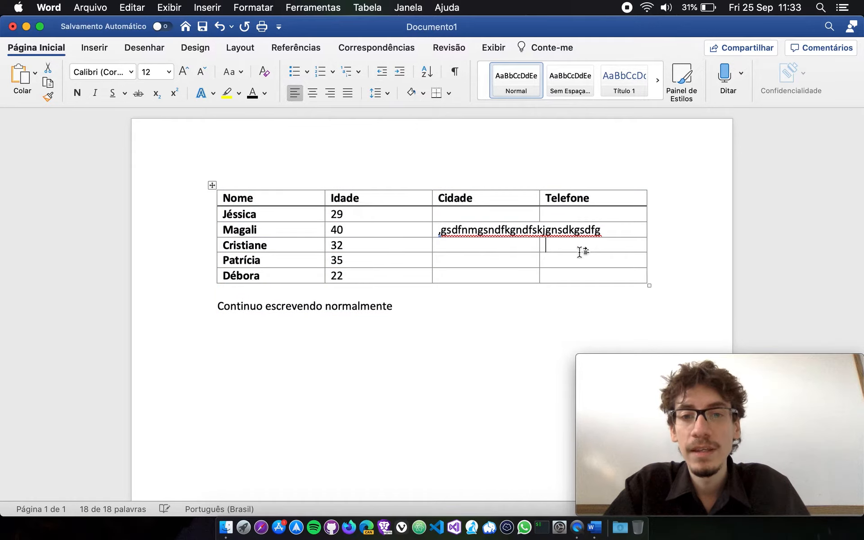
{"action": "left_click", "coordinate": [537, 229]}
{"action": "double_click", "coordinate": [443, 228]}
{"action": "key", "text": "BackSpace"}
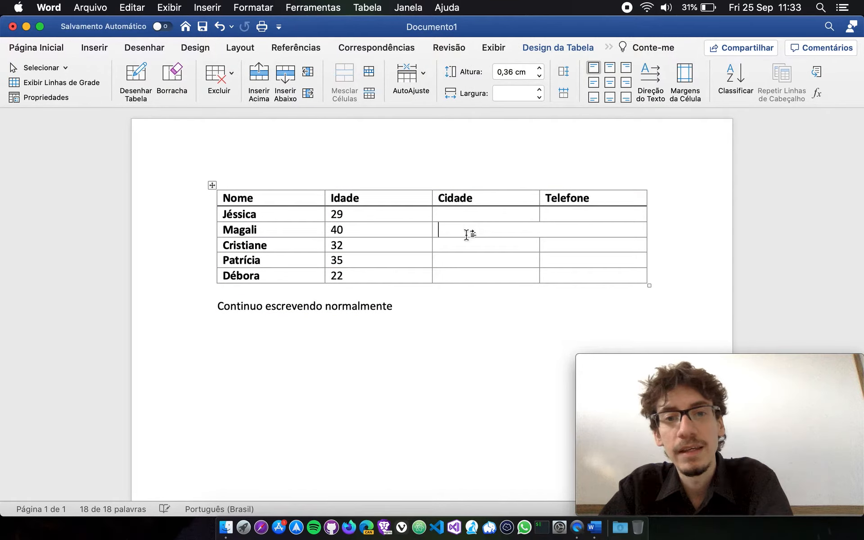
Enter filler text in the Cidade cell of the row with age 35 and in the merged cell, undoing each entry.
{"action": "type", "text": "fasdfkjasdfjsadflksjadflkjsadf"}
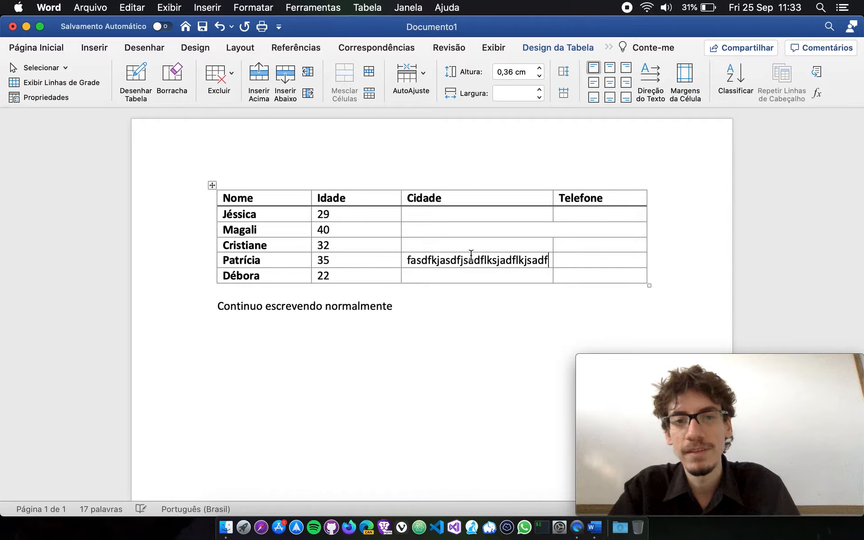
{"action": "key", "text": "super+z"}
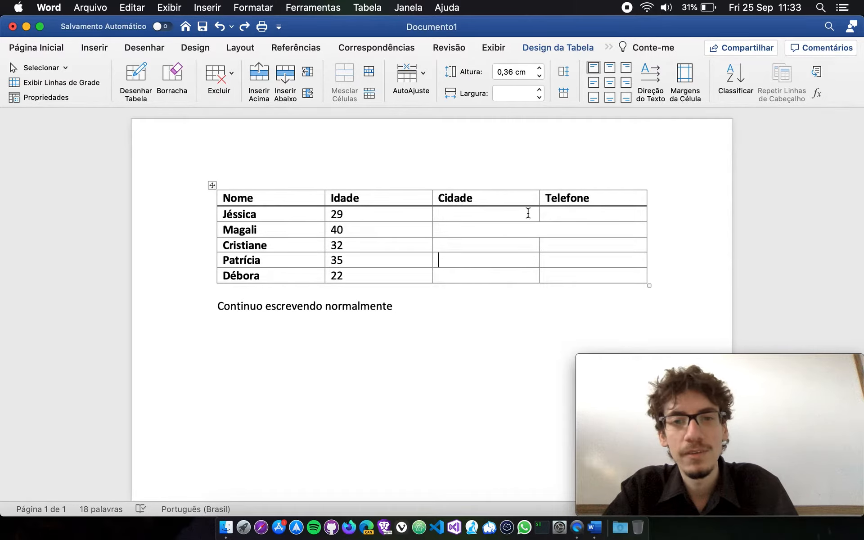
{"action": "type", "text": "ad"}
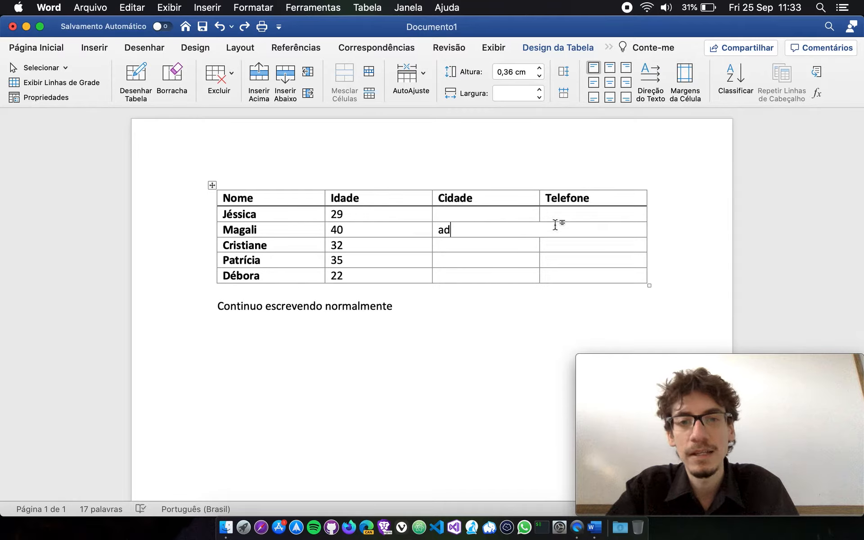
{"action": "type", "text": "fkasjdfkçasdkfjasdkfjasdkfj"}
{"action": "key", "text": "super+z"}
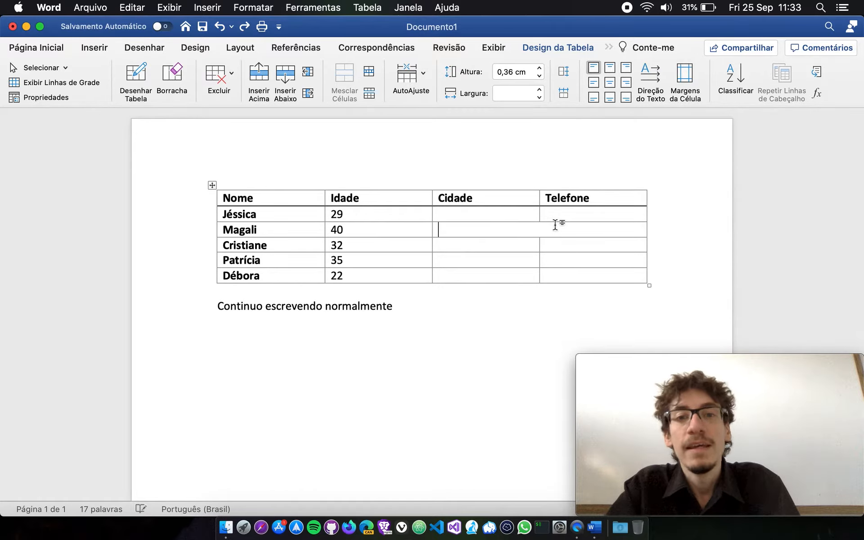
Undo the merge of the Cidade and Telefone cells in the row with age 40.
{"action": "key", "text": "super+z"}
{"action": "key", "text": "super+z"}
{"action": "key", "text": "super+z"}
{"action": "key", "text": "super+z"}
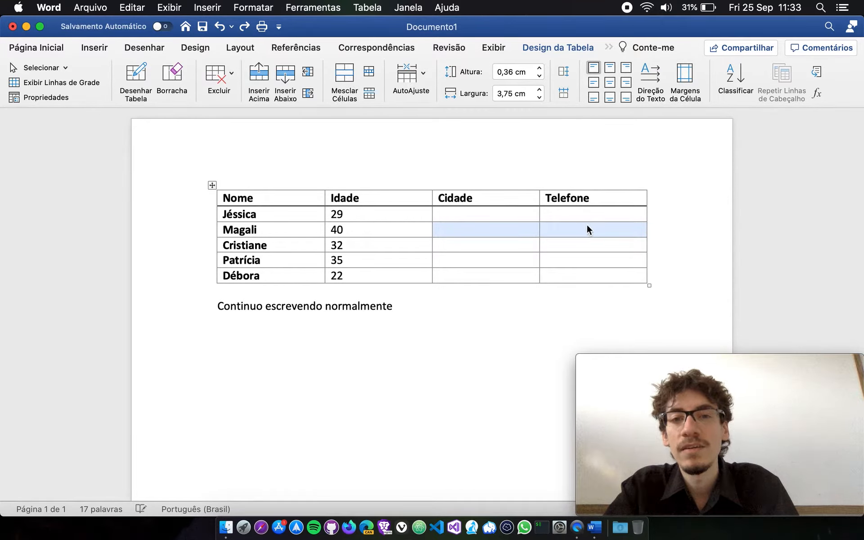
Add blank lines below the table and insert a second table with four columns and four rows there.
{"action": "left_click", "coordinate": [389, 199]}
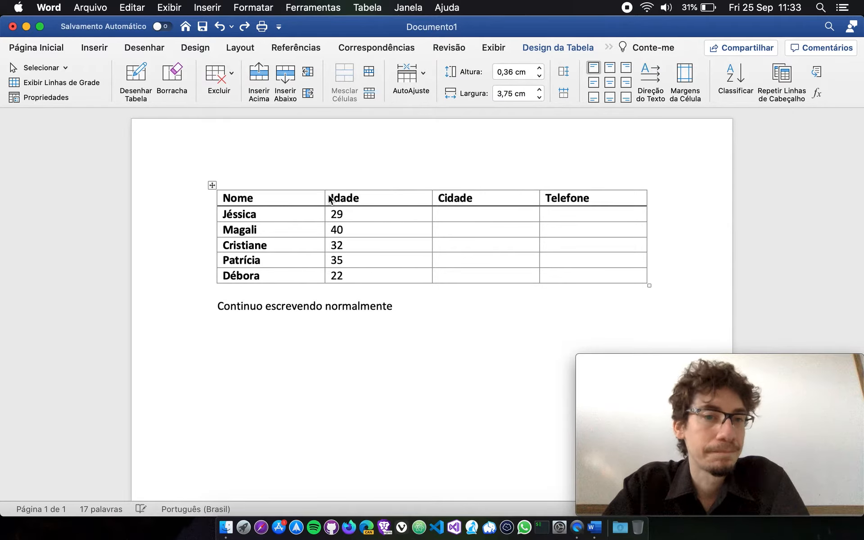
{"action": "left_click", "coordinate": [341, 289]}
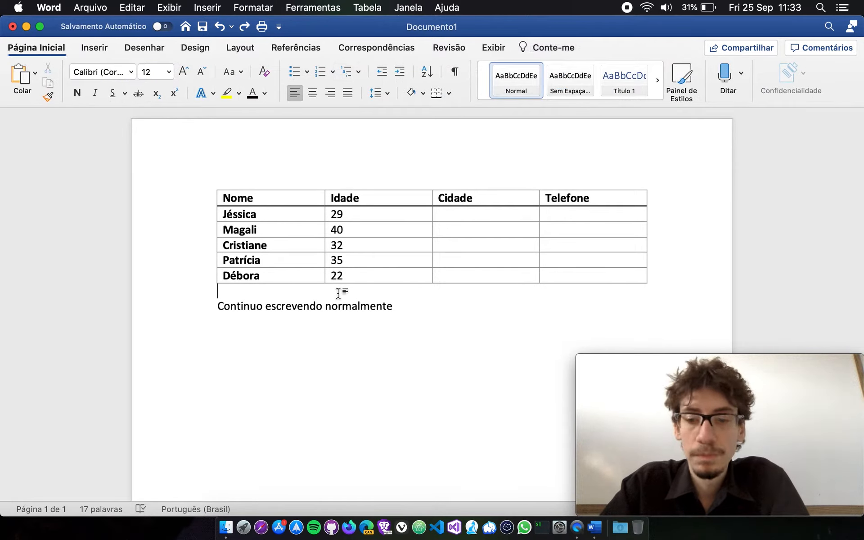
{"action": "key", "text": "Return"}
{"action": "key", "text": "Return"}
{"action": "key", "text": "Return"}
{"action": "key", "text": "Return"}
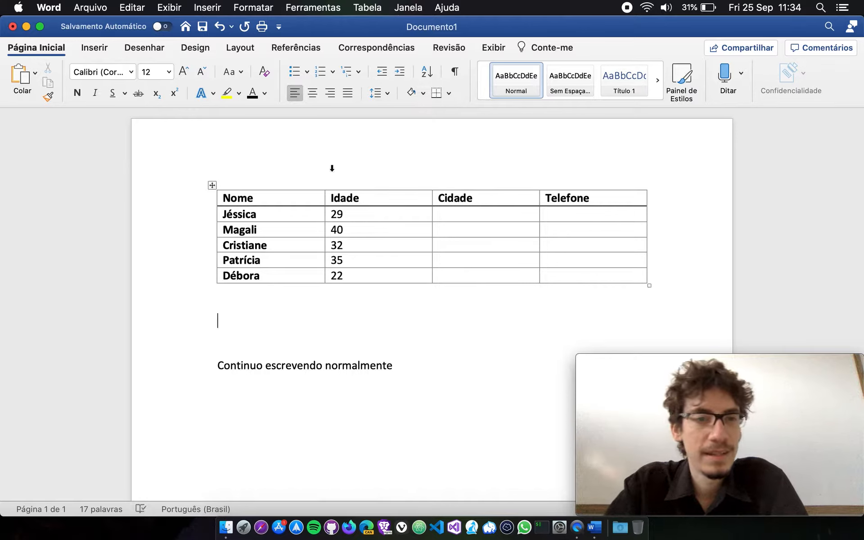
{"action": "left_click", "coordinate": [94, 48]}
{"action": "left_click", "coordinate": [81, 79]}
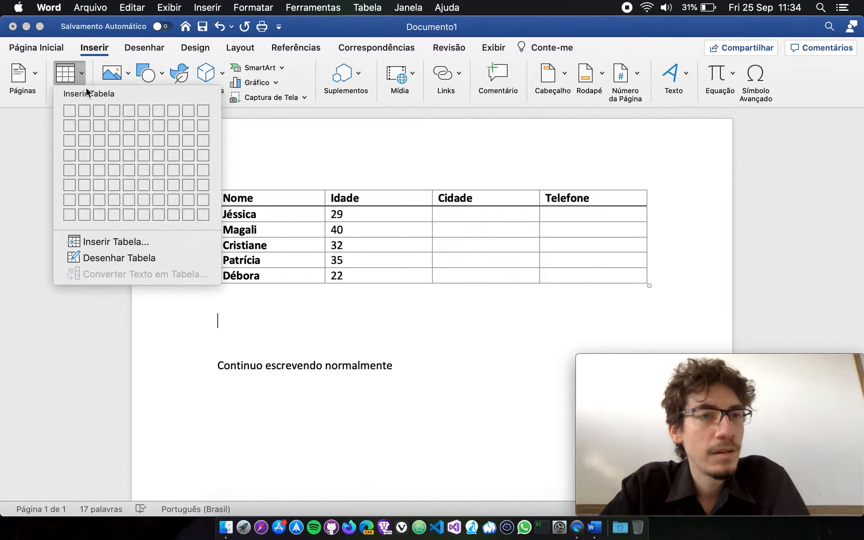
{"action": "left_click", "coordinate": [108, 154]}
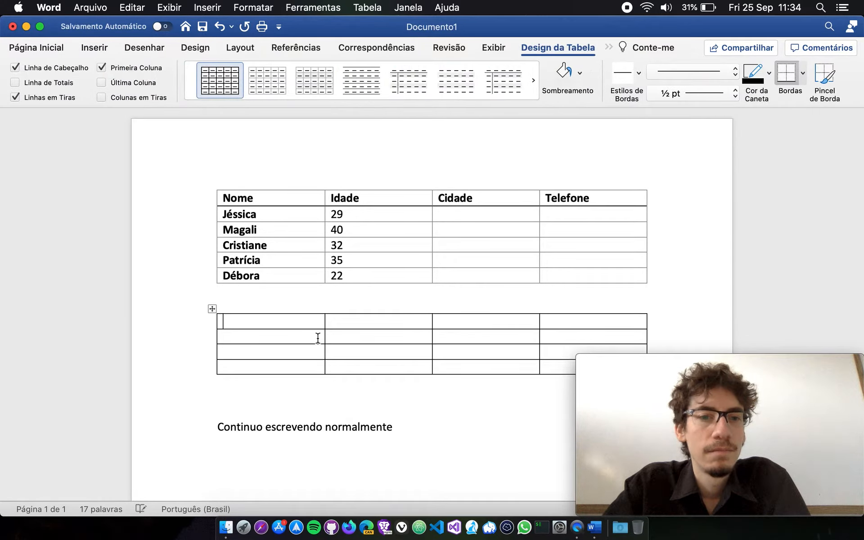
Merge all four cells in the first row of the second table using Mesclar Células.
{"action": "left_click_drag", "start_coordinate": [296, 320], "coordinate": [580, 321]}
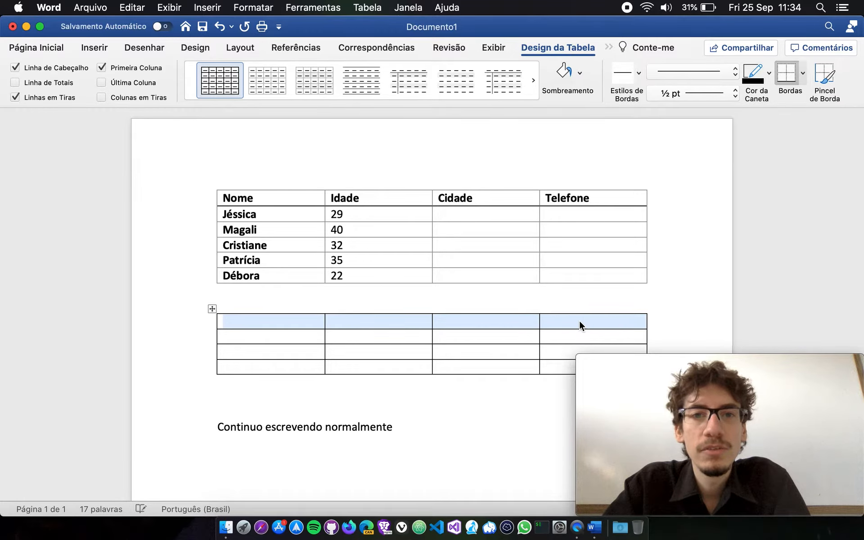
{"action": "left_click", "coordinate": [609, 47]}
{"action": "left_click", "coordinate": [634, 59]}
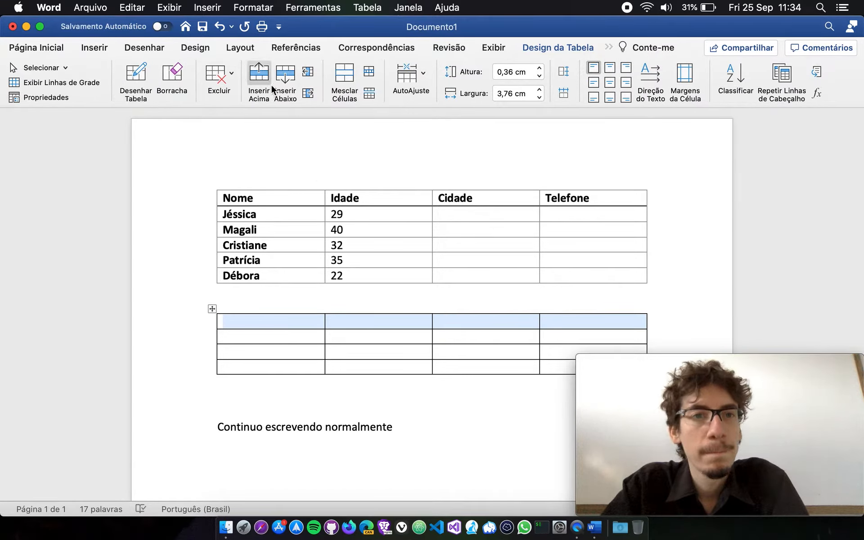
{"action": "left_click", "coordinate": [335, 77]}
{"action": "left_click", "coordinate": [426, 320]}
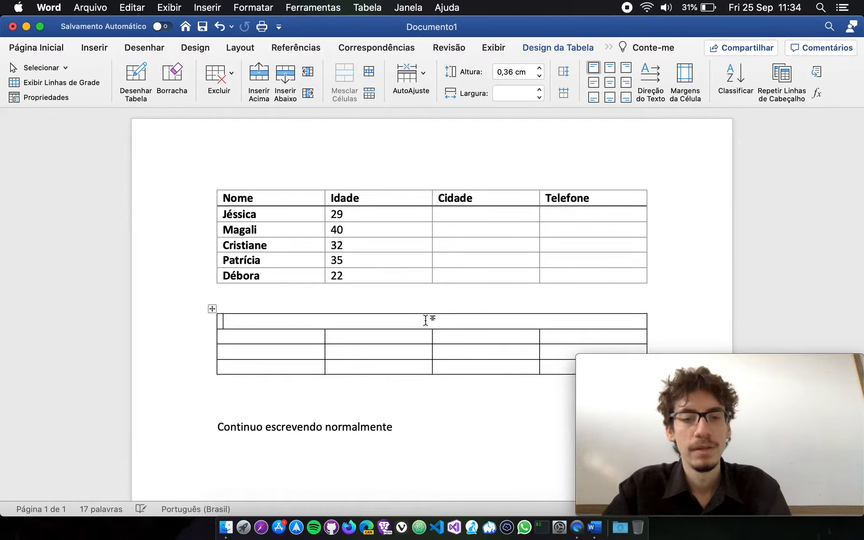
Enter the title "TABELA MOSTRANDO ALGUNS VALORES LEGAIS" in the merged row of the second table and centre it.
{"action": "type", "text": "TABELA MOSTRANDO"}
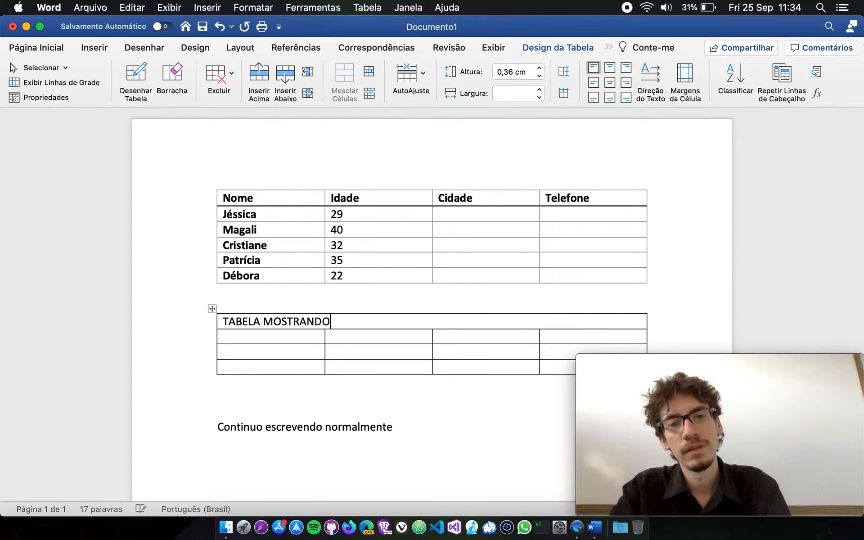
{"action": "type", "text": " ALGUNS VALORES LEGAIS"}
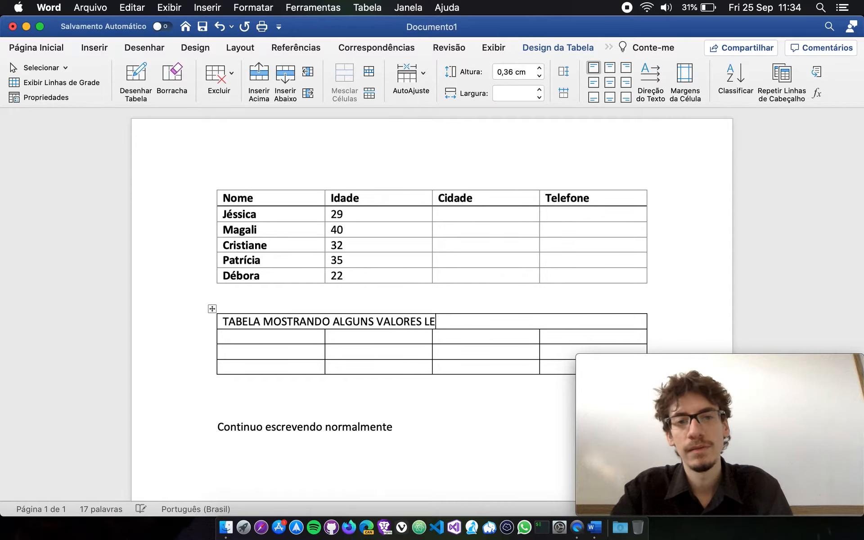
{"action": "triple_click", "coordinate": [425, 320]}
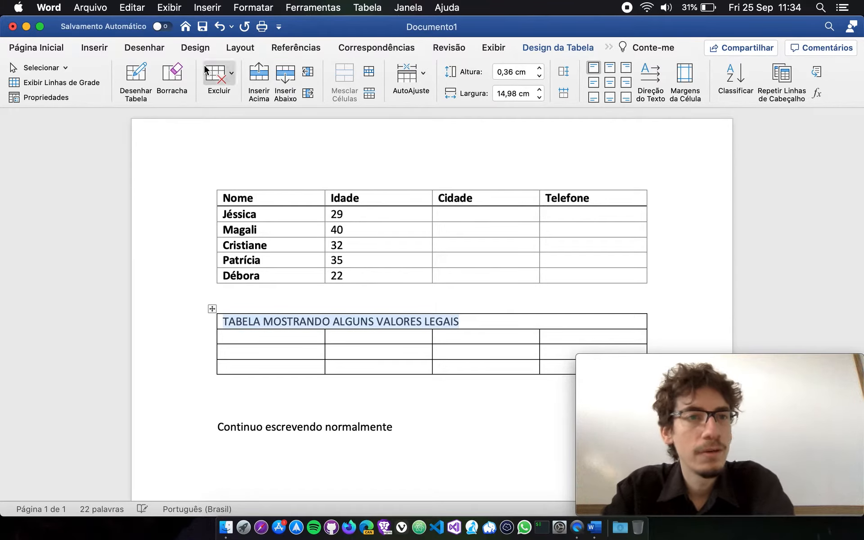
{"action": "left_click", "coordinate": [94, 50]}
{"action": "left_click", "coordinate": [37, 49]}
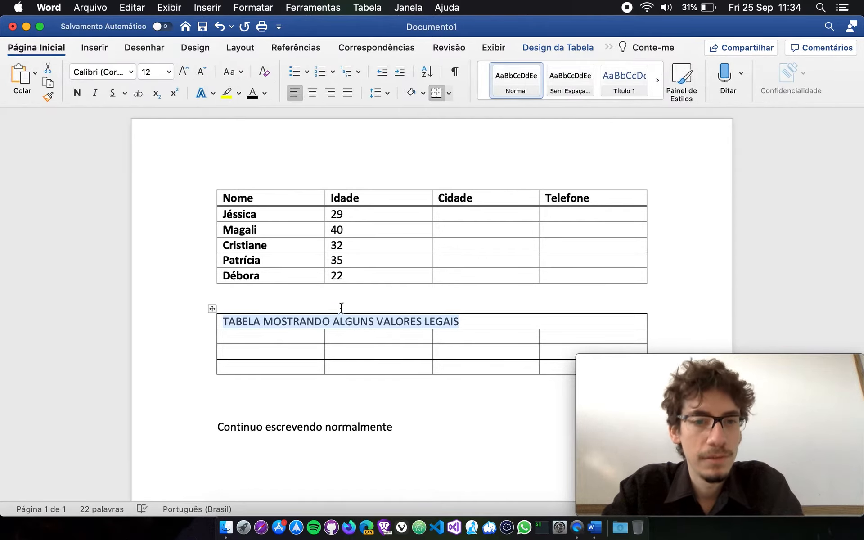
{"action": "left_click", "coordinate": [312, 93]}
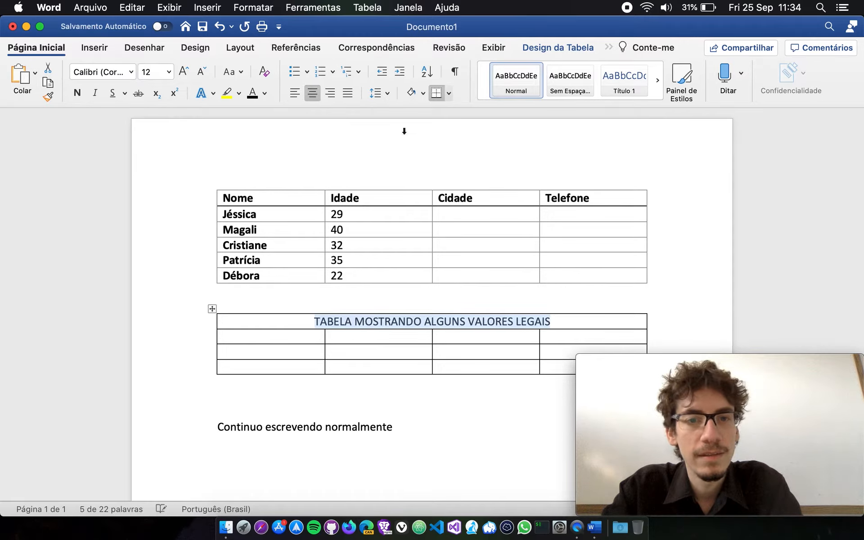
{"action": "left_click", "coordinate": [481, 341]}
{"action": "left_click", "coordinate": [315, 337]}
{"action": "type", "text": "DFADS"}
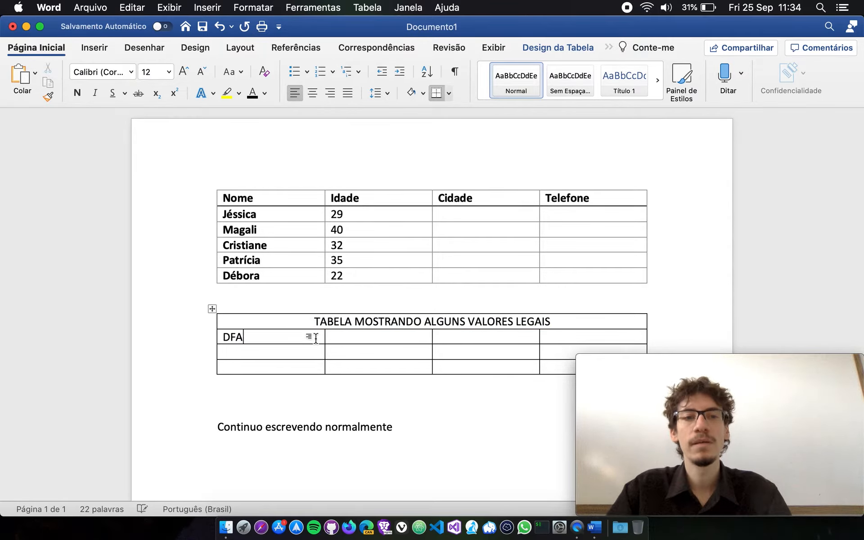
{"action": "key", "text": "Return"}
{"action": "key", "text": "super+z"}
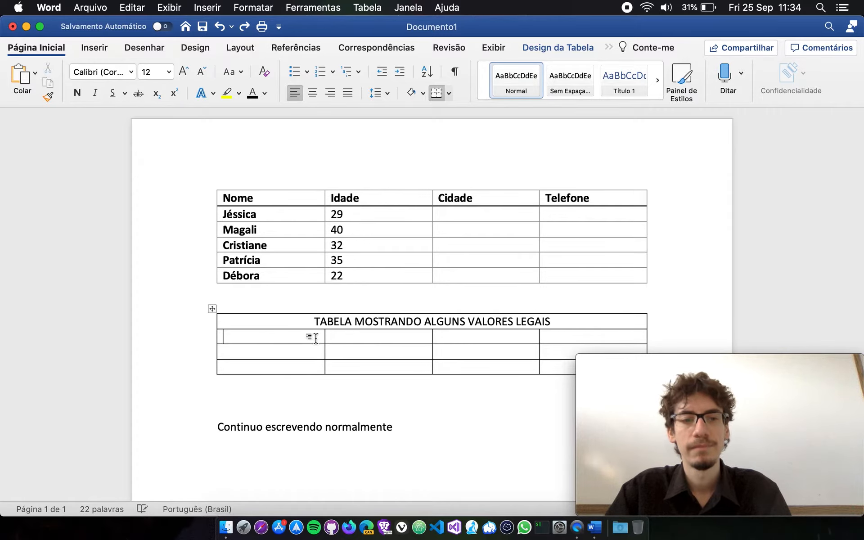
Fill the first three columns under the second table's title with filler text such as "Sfgs", "Dfgsdfg" and "sdfg".
{"action": "type", "text": "sfgs"}
{"action": "key", "text": "Down"}
{"action": "type", "text": "dfgsdfg"}
{"action": "key", "text": "Down"}
{"action": "type", "text": "sdfg"}
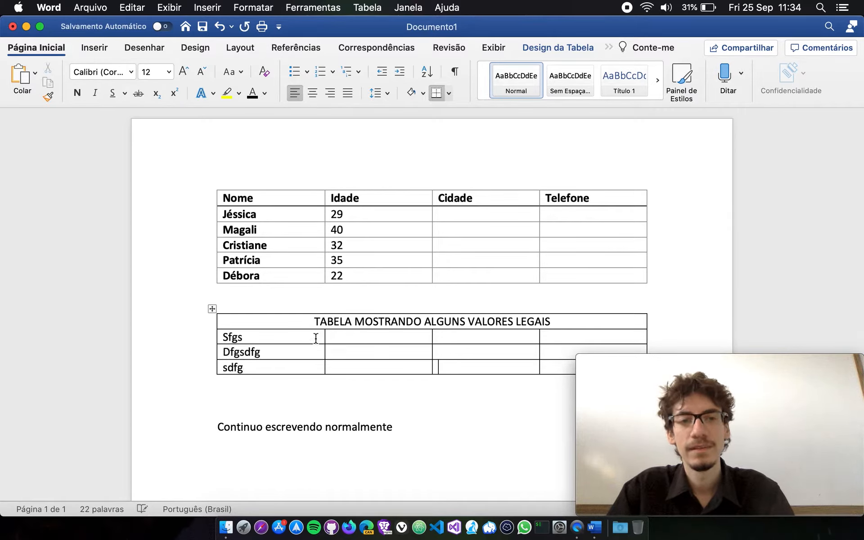
{"action": "type", "text": "fdg"}
{"action": "key", "text": "Down"}
{"action": "type", "text": "dfsg"}
{"action": "key", "text": "Down"}
{"action": "type", "text": "dsfg"}
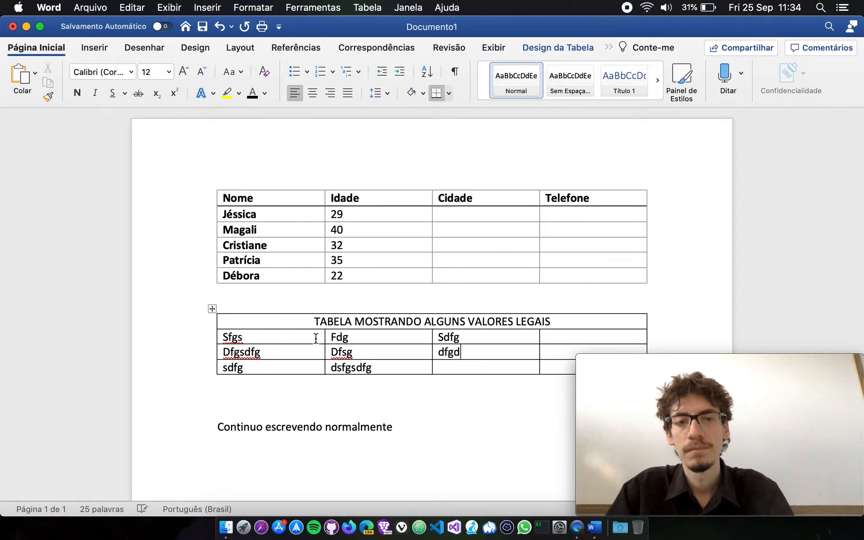
{"action": "key", "text": "Down"}
{"action": "type", "text": "dfg"}
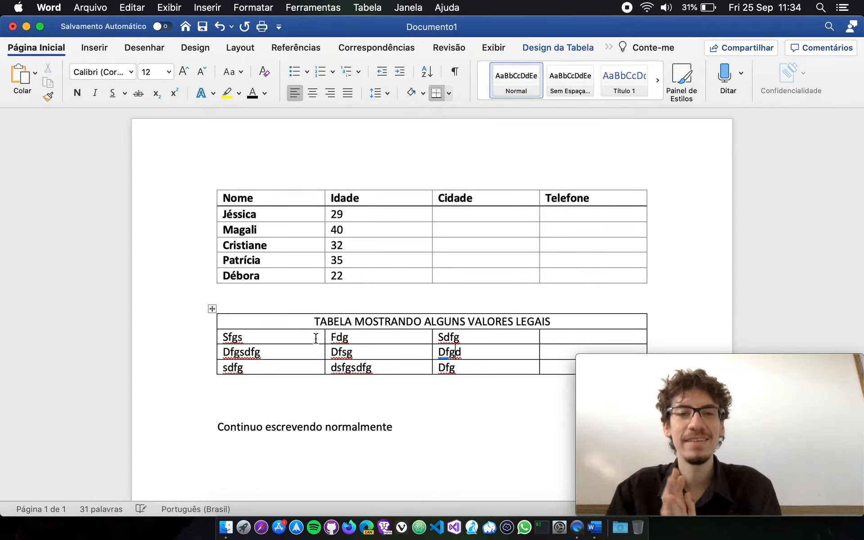
Delete the whole second table and the extra blank lines above the paragraph "Continuo escrevendo normalmente".
{"action": "left_click", "coordinate": [212, 309]}
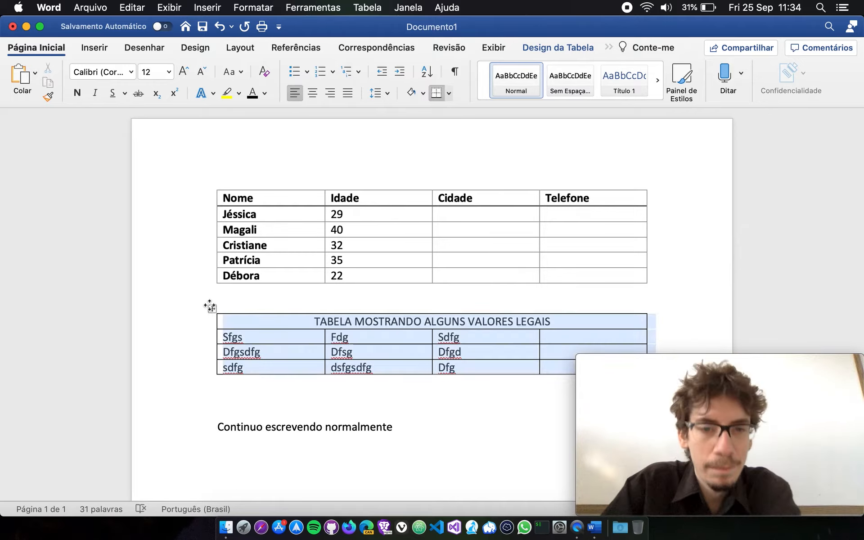
{"action": "key", "text": "BackSpace"}
{"action": "key", "text": "BackSpace"}
{"action": "key", "text": "BackSpace"}
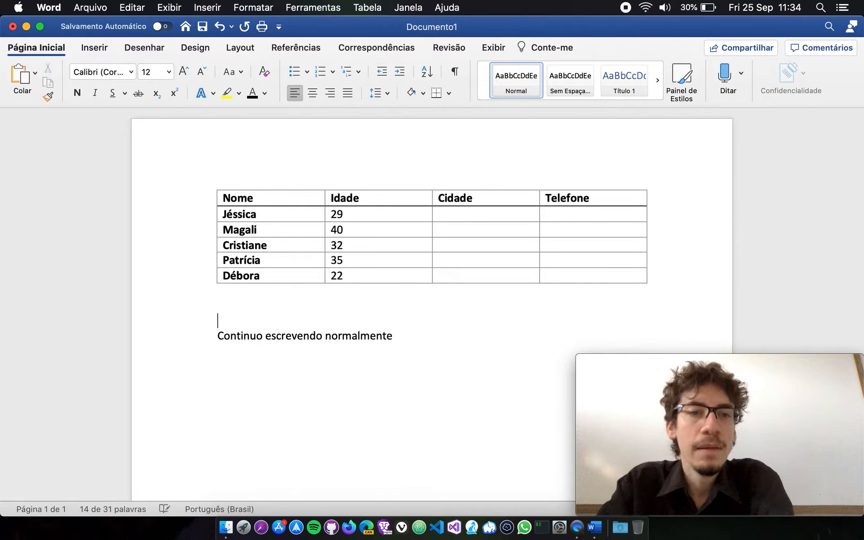
{"action": "key", "text": "BackSpace"}
Apply AutoAjuste de Conteúdo to the whole table, and undo it.
{"action": "left_click", "coordinate": [496, 232]}
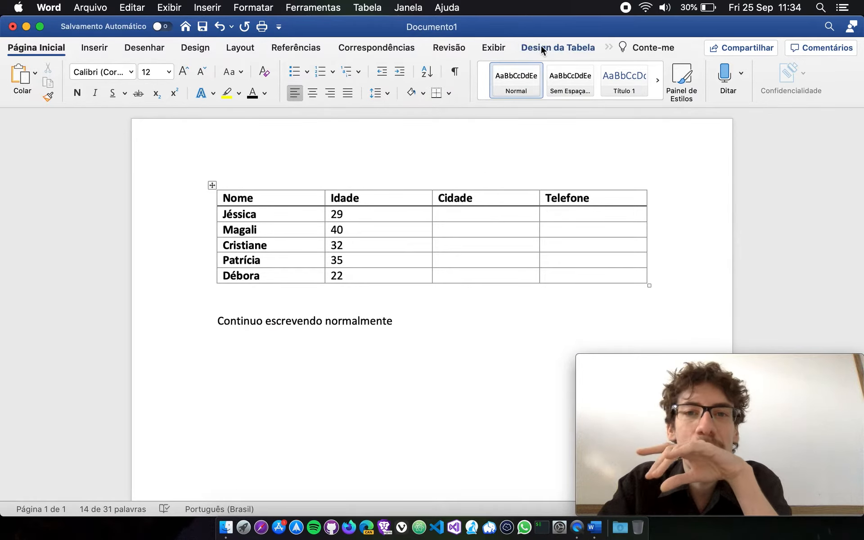
{"action": "left_click", "coordinate": [629, 62]}
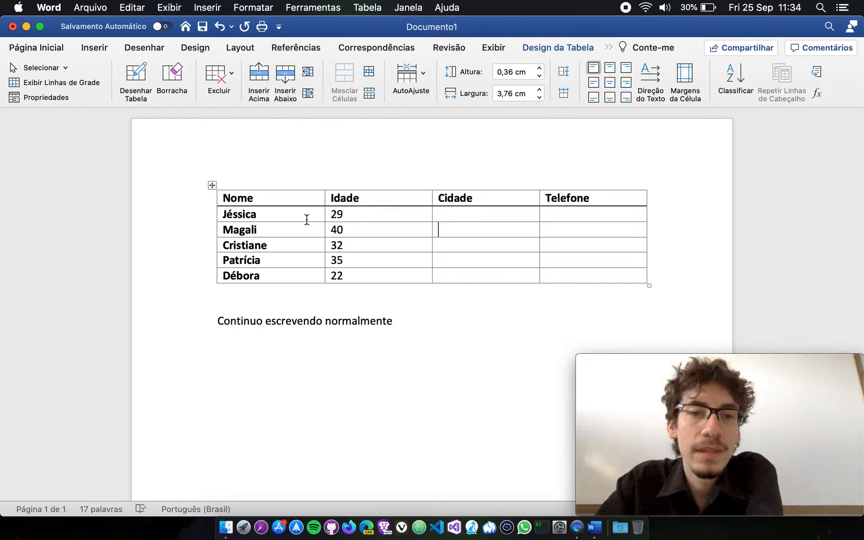
{"action": "left_click", "coordinate": [212, 185]}
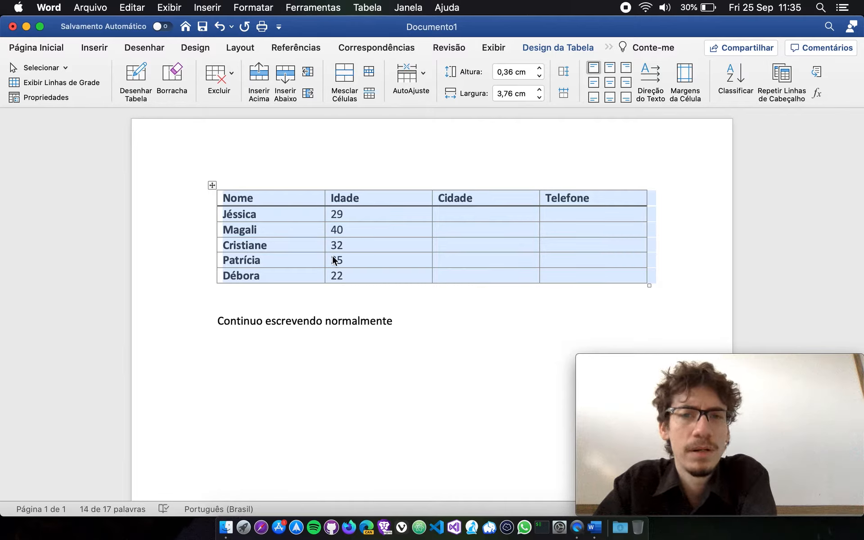
{"action": "left_click", "coordinate": [422, 74]}
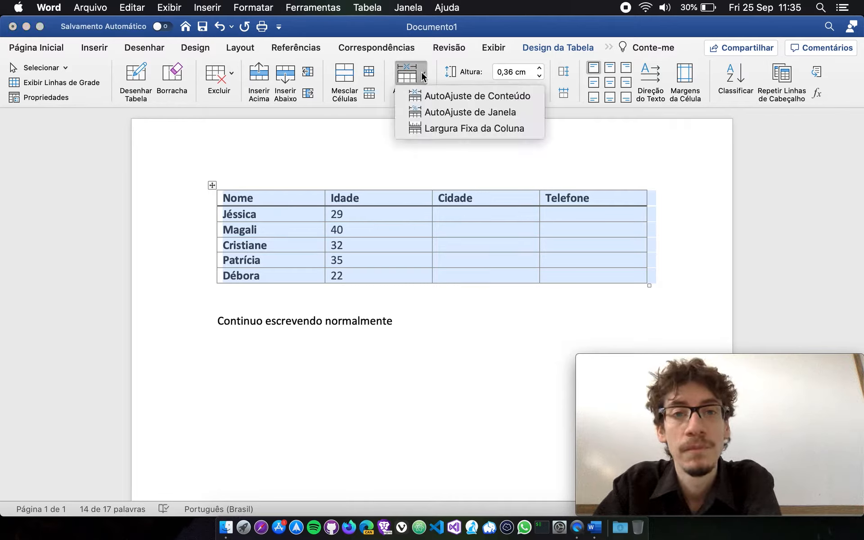
{"action": "left_click", "coordinate": [436, 97]}
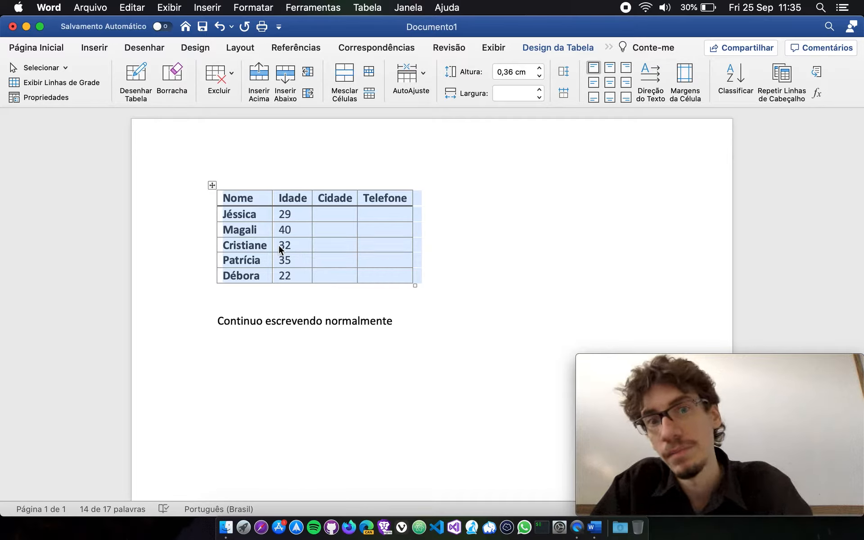
{"action": "key", "text": "super+z"}
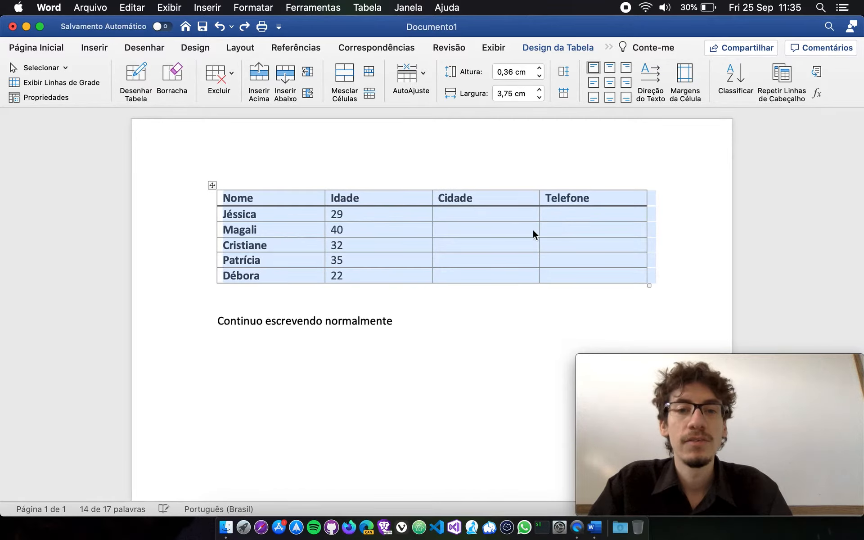
Enter "São José dos Pinhais/ PR" in the Cidade cell of the row with age 40.
{"action": "left_click", "coordinate": [500, 231]}
{"action": "type", "text": "S~"}
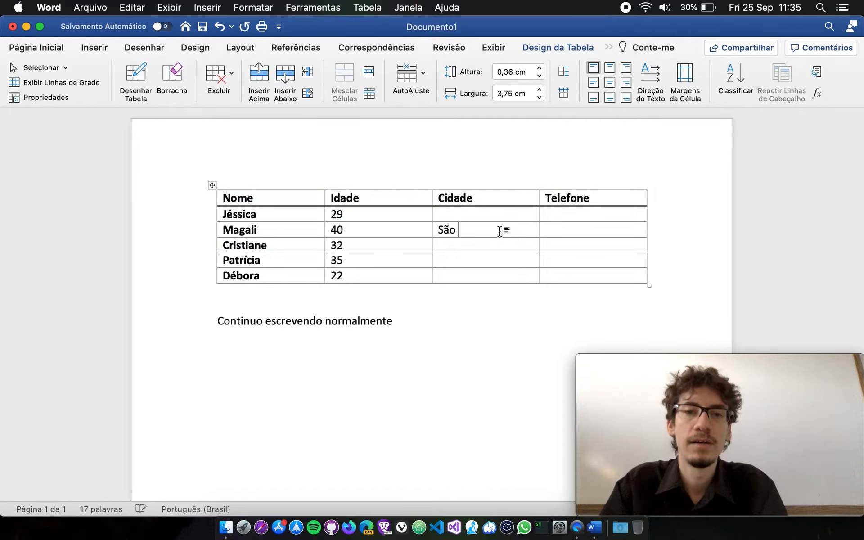
{"action": "type", "text": "ão José dos Pinha"}
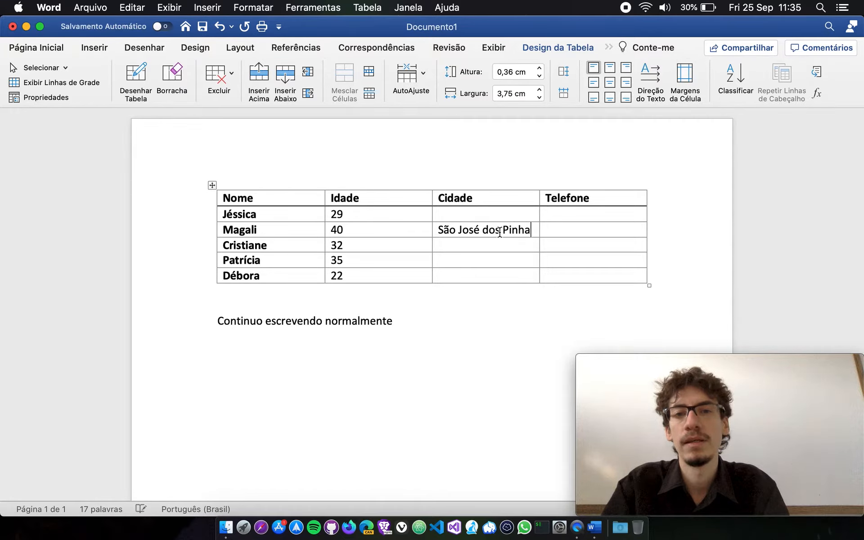
{"action": "type", "text": "is/ PR"}
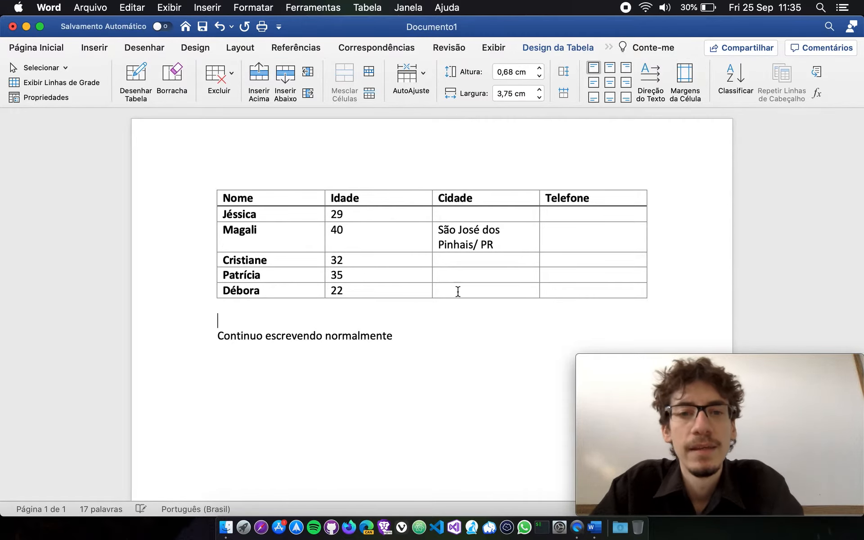
Fit the whole table's columns to their text with AutoAjuste de Conteúdo.
{"action": "left_click", "coordinate": [212, 185]}
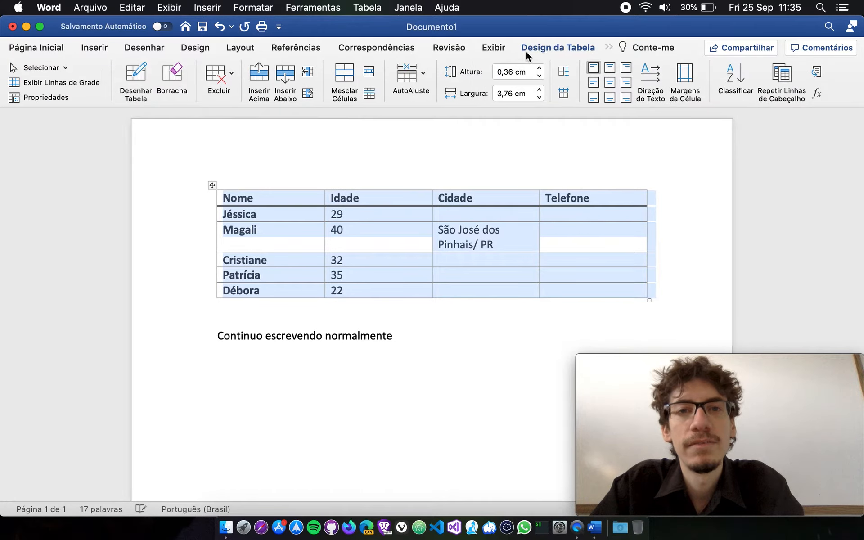
{"action": "left_click", "coordinate": [608, 47]}
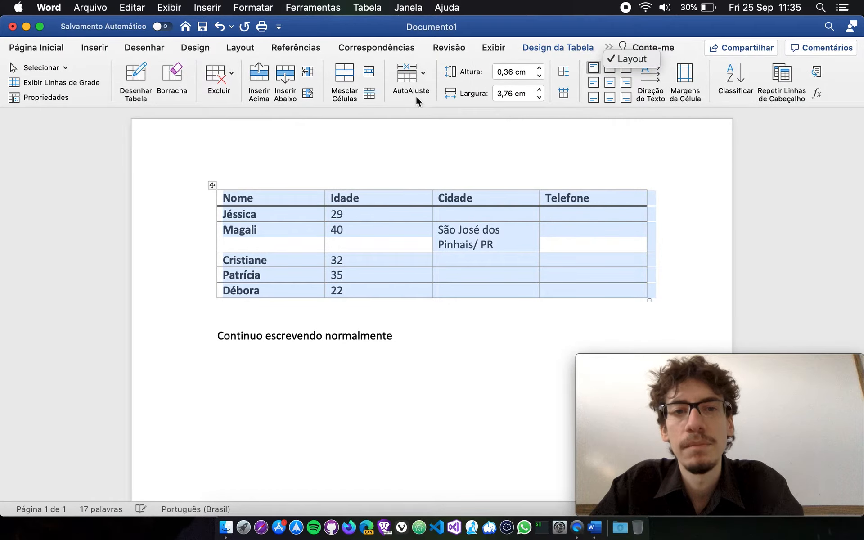
{"action": "left_click", "coordinate": [417, 77]}
{"action": "left_click", "coordinate": [421, 75]}
{"action": "left_click", "coordinate": [452, 98]}
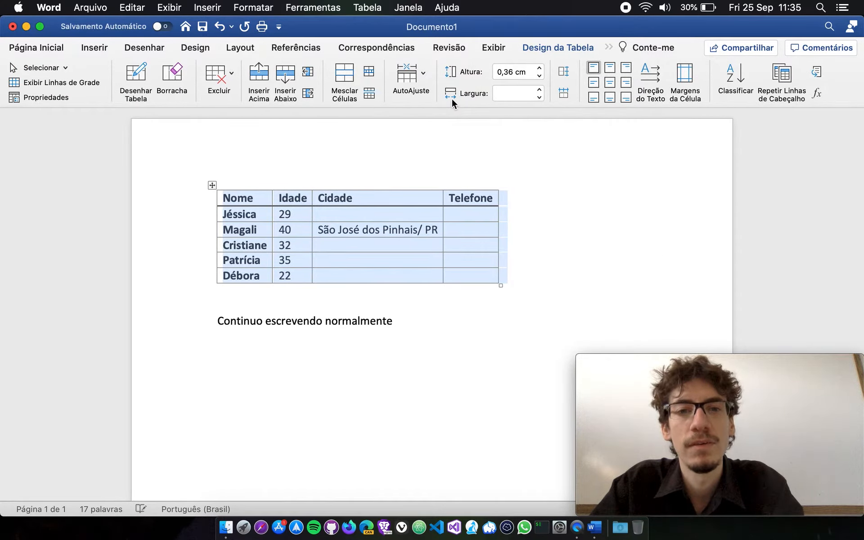
{"action": "left_click", "coordinate": [383, 274]}
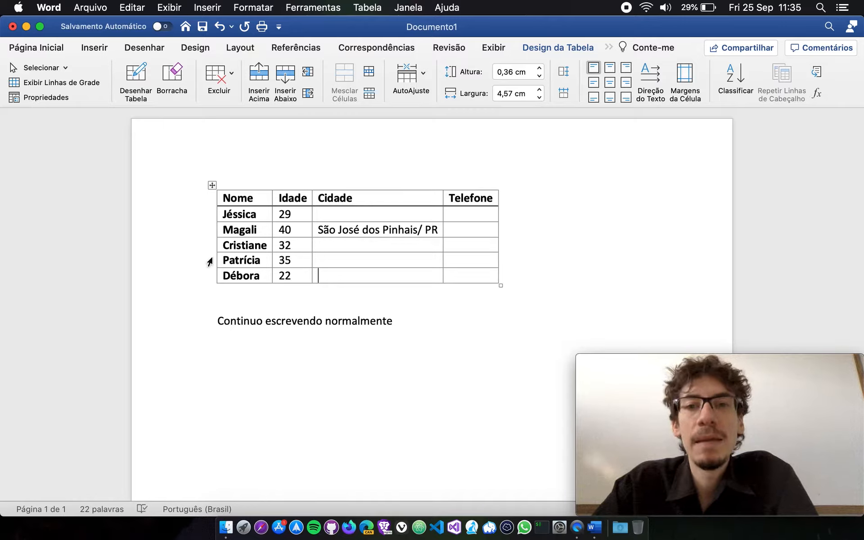
Centre the whole table on the page by setting its alignment to Centralizar in the table properties.
{"action": "left_click", "coordinate": [212, 185]}
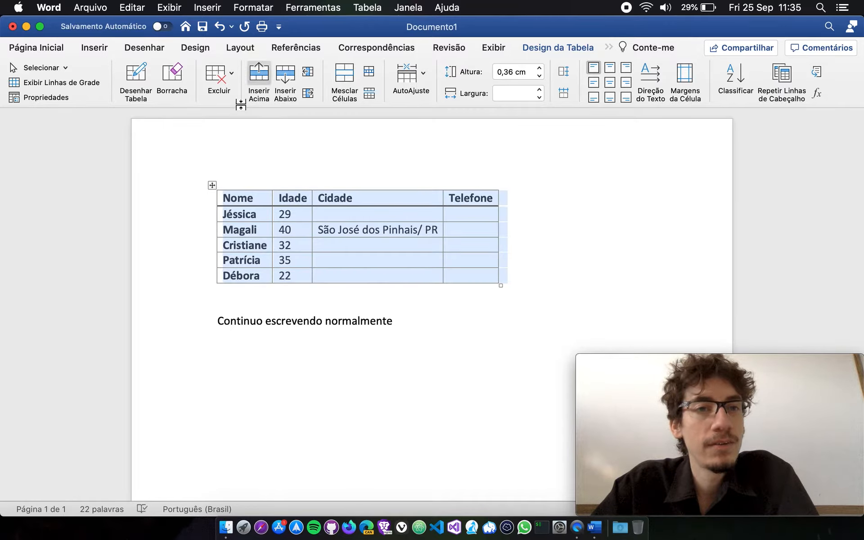
{"action": "left_click", "coordinate": [62, 99]}
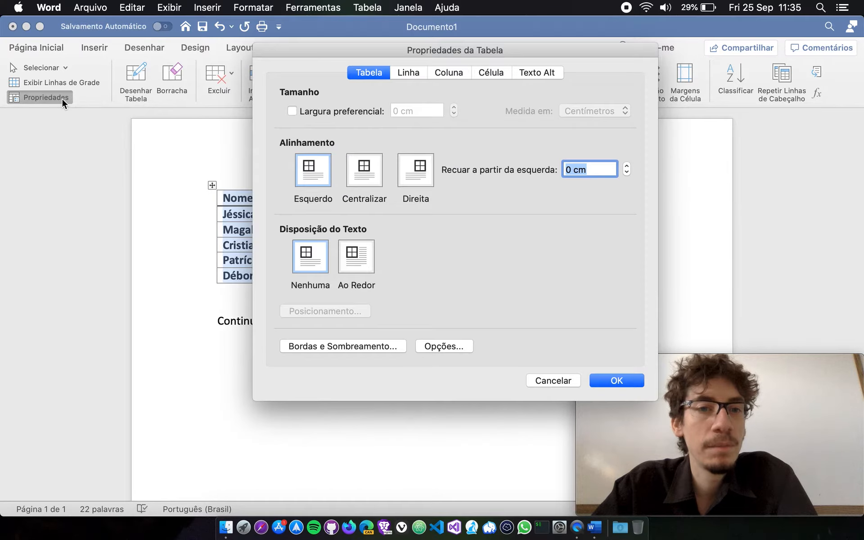
{"action": "left_click", "coordinate": [357, 168]}
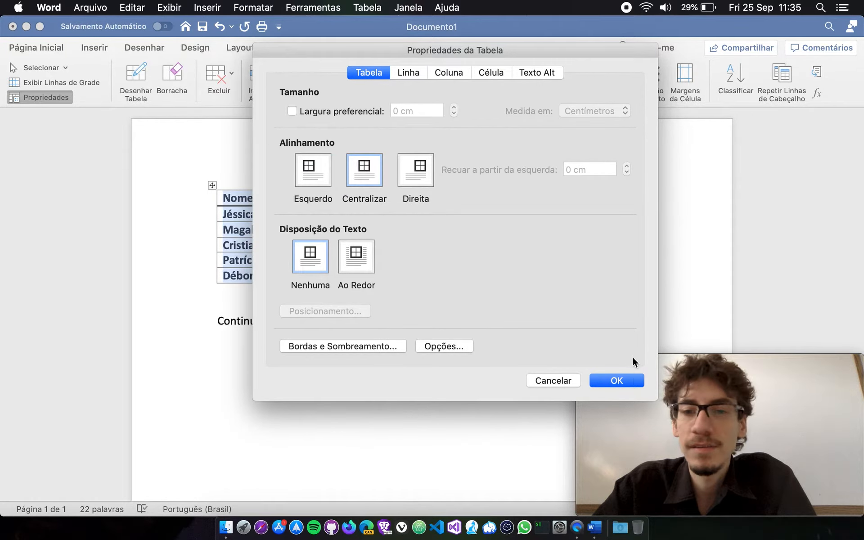
{"action": "left_click", "coordinate": [615, 380]}
{"action": "left_click", "coordinate": [421, 399]}
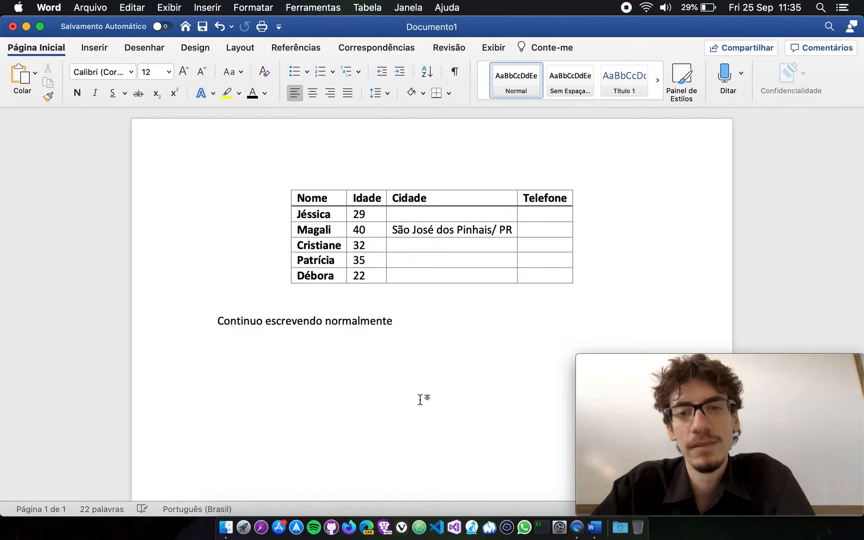
Undo the table's centring and content autofit, and clear the city text from the Cidade cell in the row with age 40.
{"action": "key", "text": "super+z"}
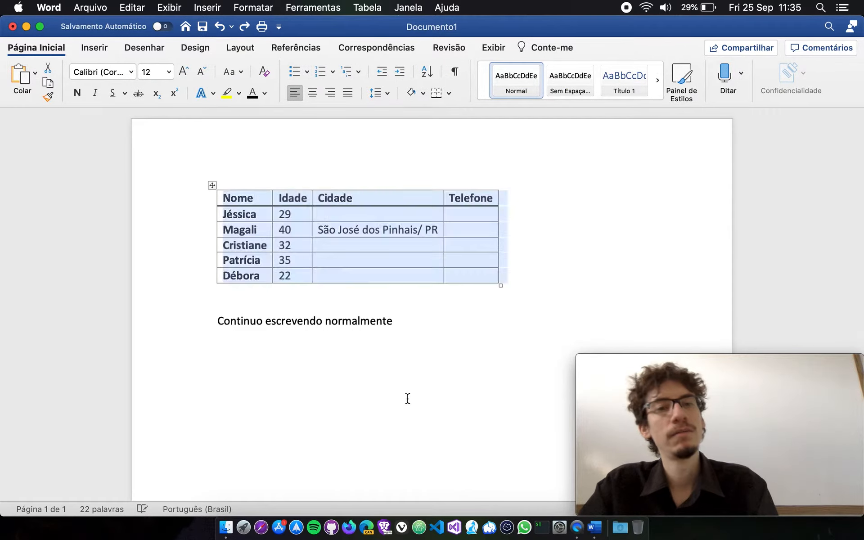
{"action": "key", "text": "super+z"}
{"action": "key", "text": "super+z"}
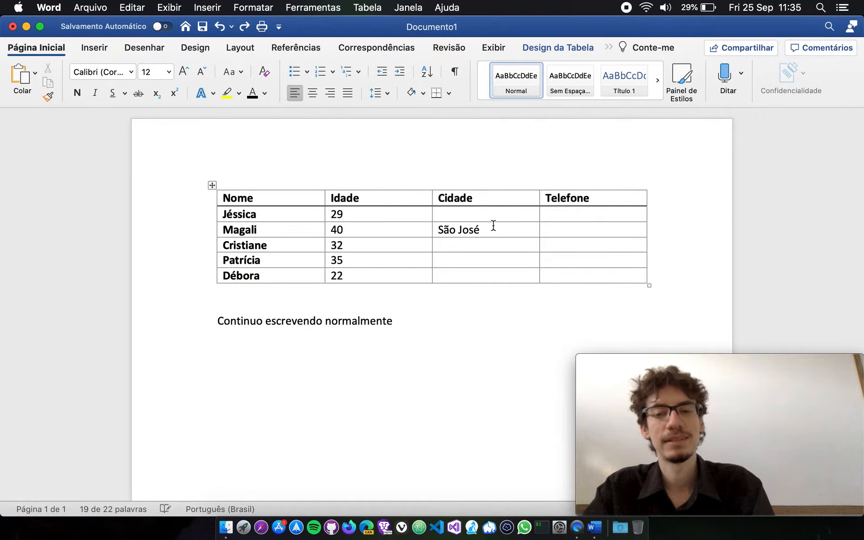
{"action": "key", "text": "BackSpace"}
{"action": "key", "text": "BackSpace"}
{"action": "key", "text": "BackSpace"}
{"action": "key", "text": "BackSpace"}
{"action": "key", "text": "BackSpace"}
{"action": "key", "text": "BackSpace"}
{"action": "key", "text": "BackSpace"}
{"action": "key", "text": "BackSpace"}
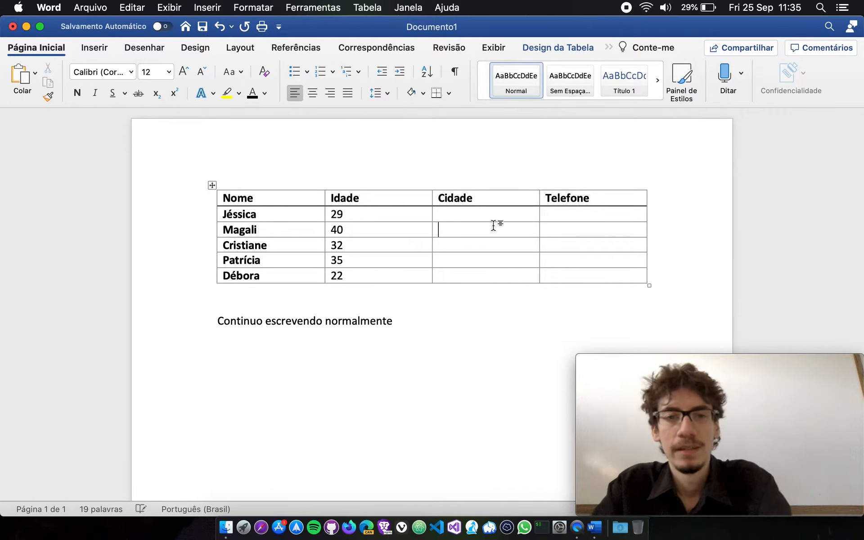
Apply Largura Fixa da Coluna to the whole table.
{"action": "left_click", "coordinate": [608, 47]}
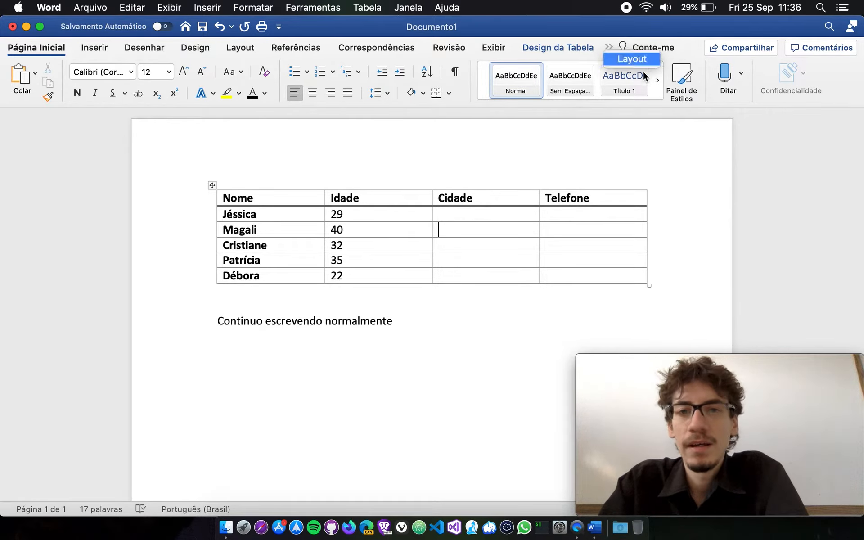
{"action": "left_click", "coordinate": [634, 59]}
{"action": "left_click", "coordinate": [424, 72]}
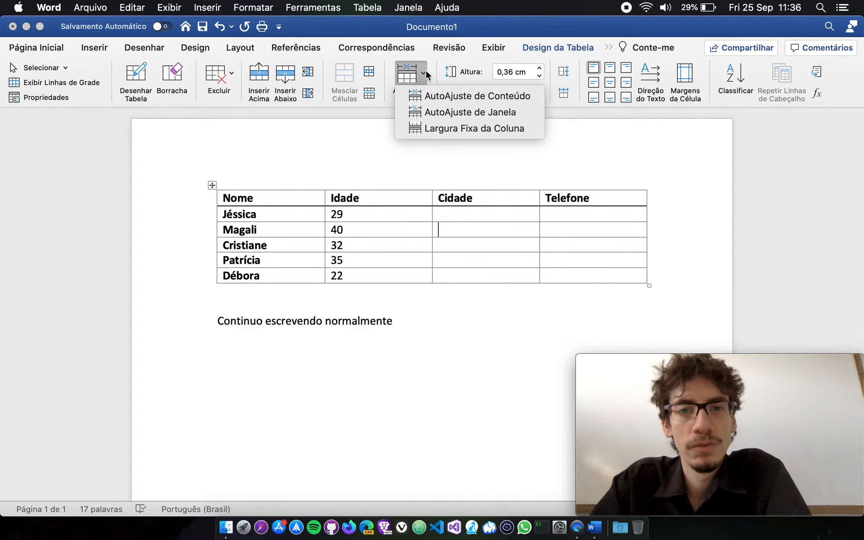
{"action": "left_click", "coordinate": [499, 224]}
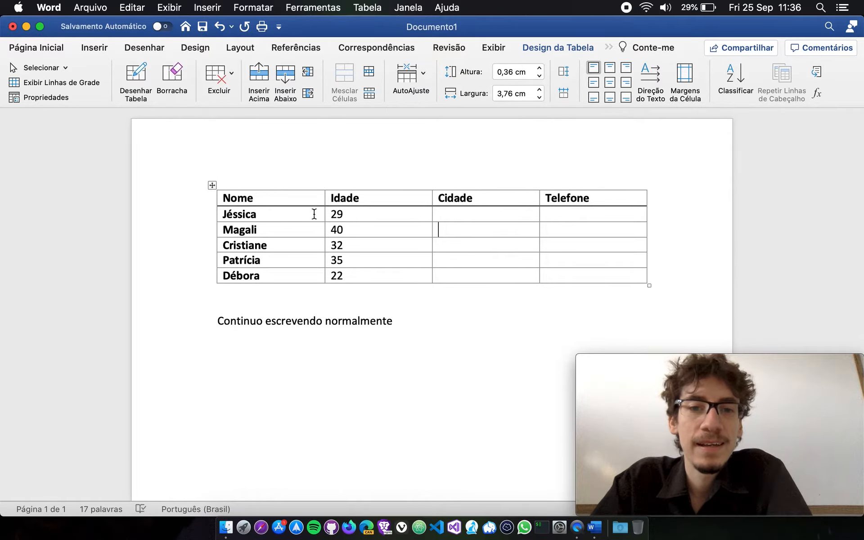
{"action": "left_click", "coordinate": [212, 185]}
{"action": "left_click", "coordinate": [409, 74]}
{"action": "left_click", "coordinate": [440, 127]}
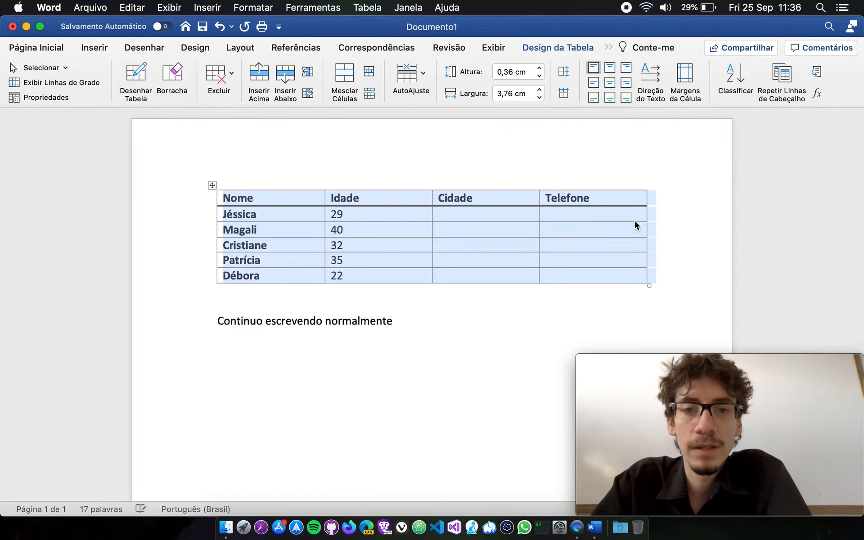
Fit the whole table to the page width with AutoAjuste de Janela.
{"action": "left_click", "coordinate": [407, 73]}
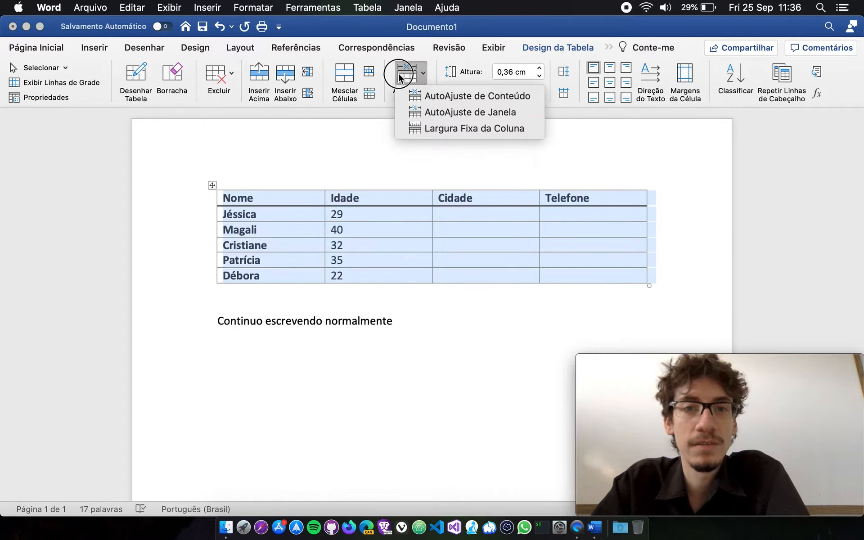
{"action": "left_click", "coordinate": [436, 112]}
{"action": "left_click", "coordinate": [504, 250]}
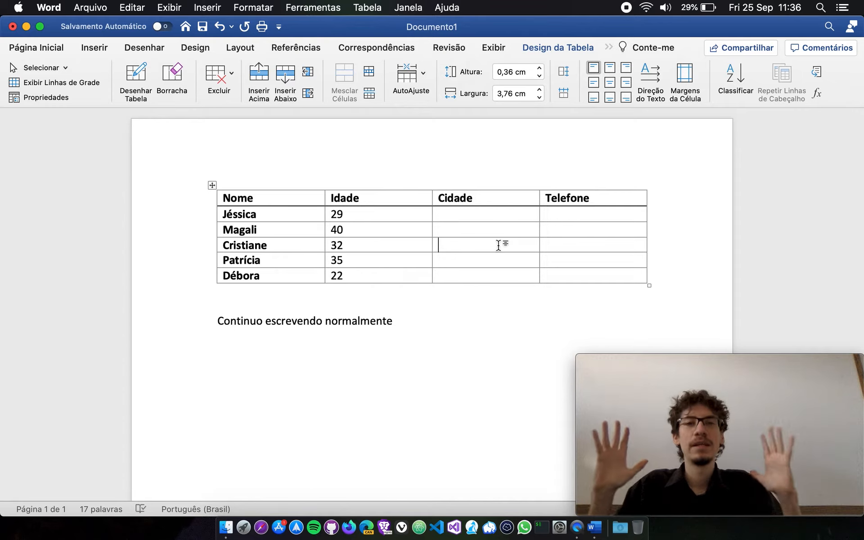
Open the AutoAjuste options for the table.
{"action": "left_click", "coordinate": [406, 74]}
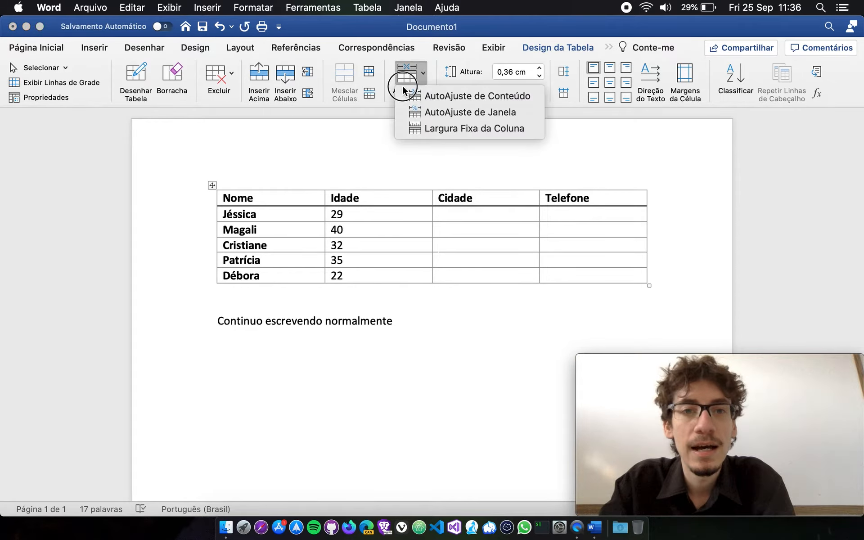
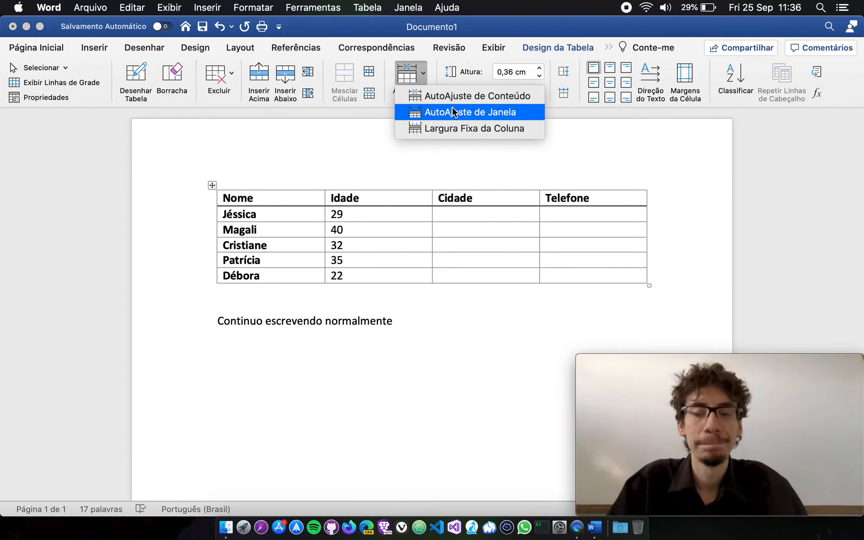
{"action": "left_click", "coordinate": [505, 165]}
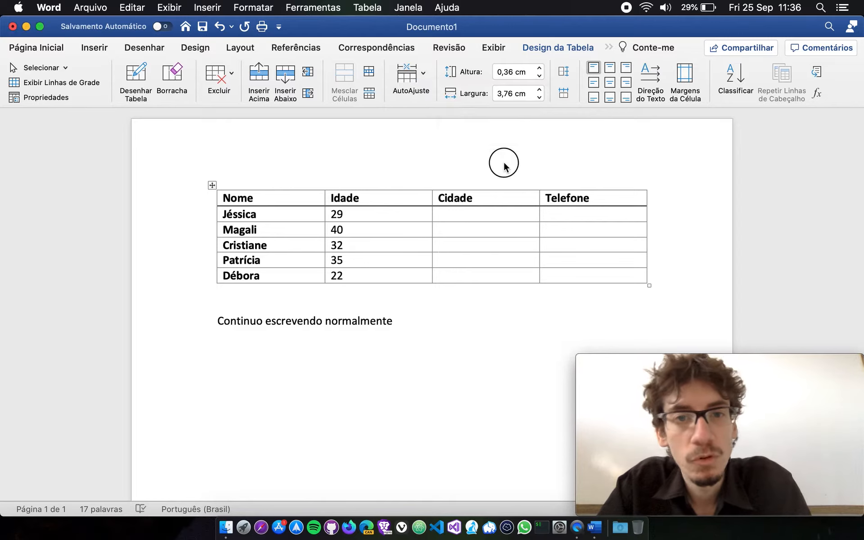
{"action": "left_click", "coordinate": [212, 186]}
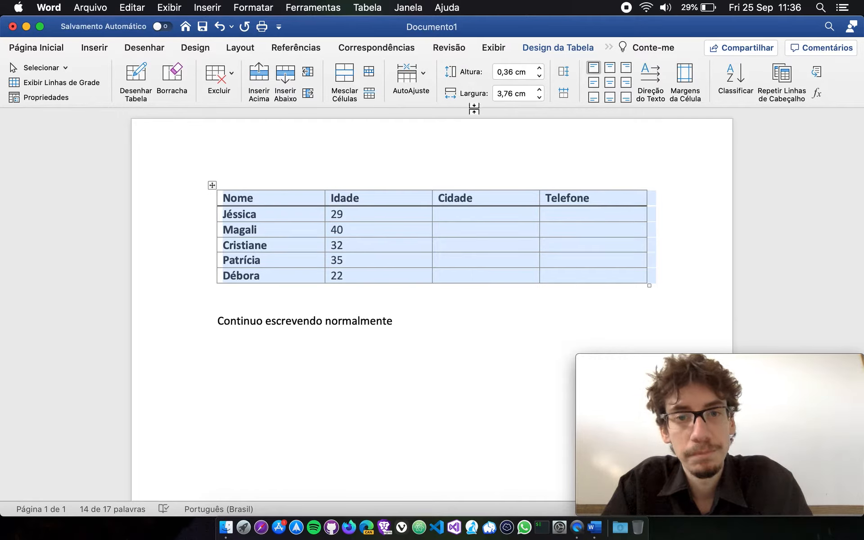
{"action": "left_click", "coordinate": [482, 231]}
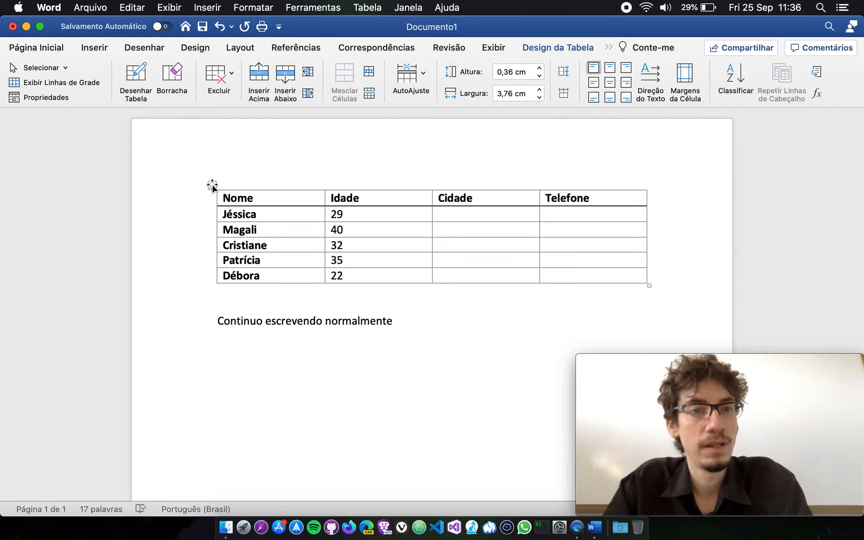
Set the row height of the whole table to 0,7 cm.
{"action": "left_click", "coordinate": [212, 185]}
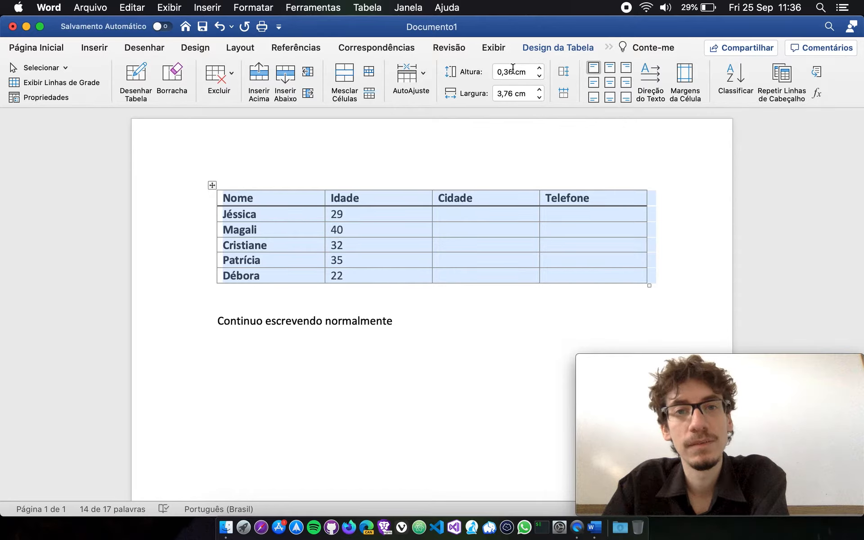
{"action": "left_click", "coordinate": [540, 69]}
{"action": "left_click", "coordinate": [540, 70]}
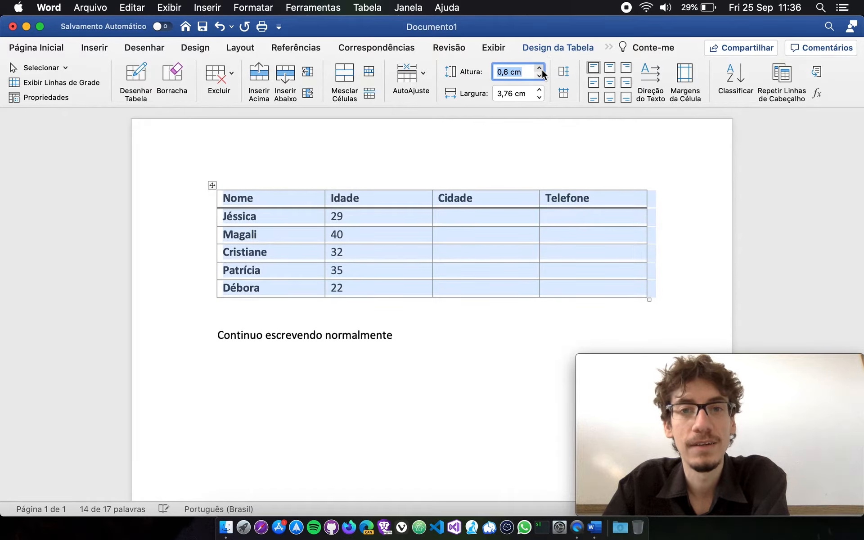
{"action": "left_click", "coordinate": [540, 70]}
{"action": "left_click", "coordinate": [540, 70]}
{"action": "left_click", "coordinate": [539, 70]}
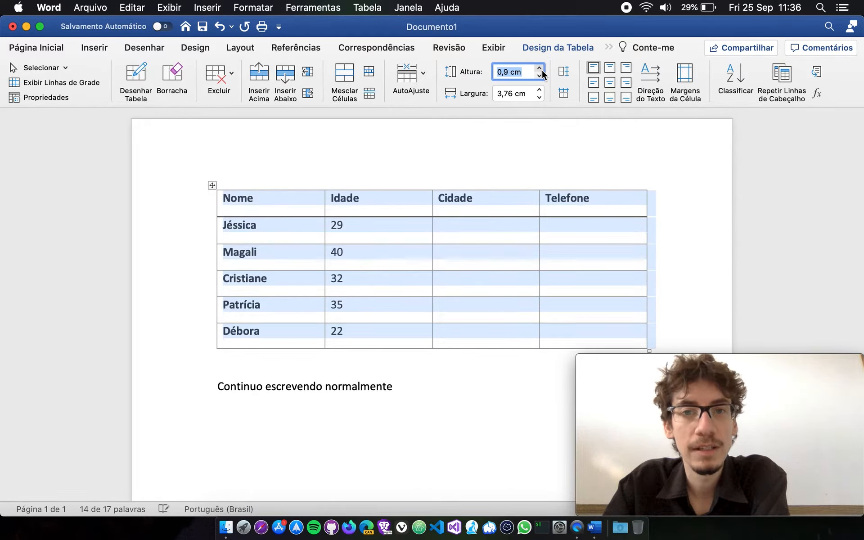
{"action": "left_click", "coordinate": [540, 69]}
{"action": "left_click", "coordinate": [540, 69]}
{"action": "left_click", "coordinate": [539, 70]}
{"action": "left_click", "coordinate": [541, 75]}
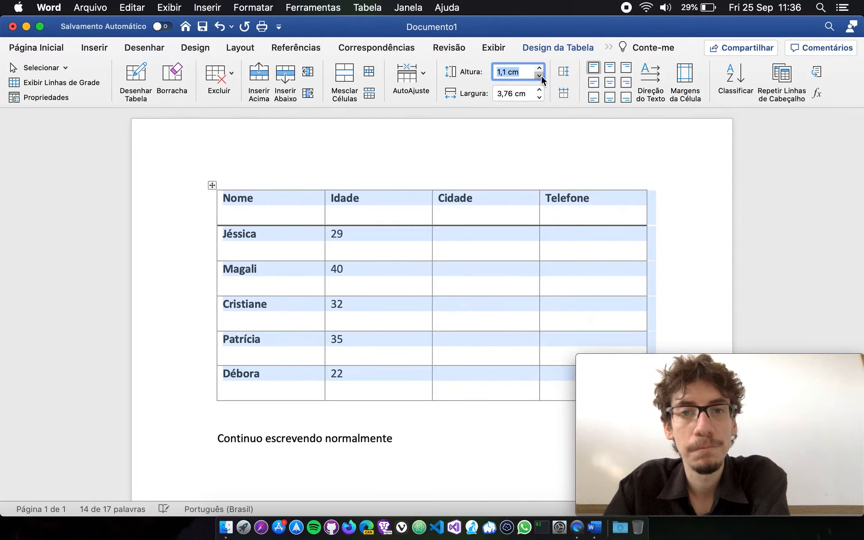
{"action": "left_click", "coordinate": [541, 75]}
{"action": "left_click", "coordinate": [541, 75]}
{"action": "left_click", "coordinate": [541, 75]}
{"action": "left_click", "coordinate": [541, 75]}
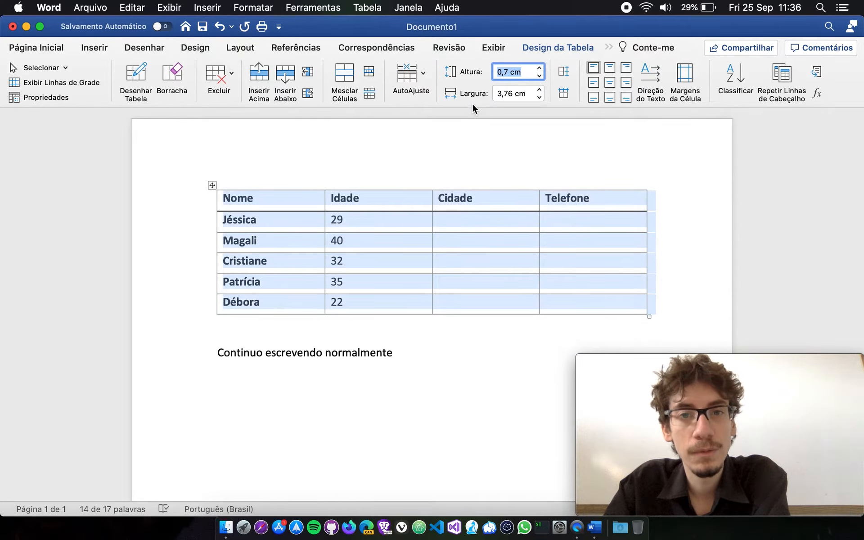
Set the column width of the whole table to 3 cm.
{"action": "left_click", "coordinate": [540, 90]}
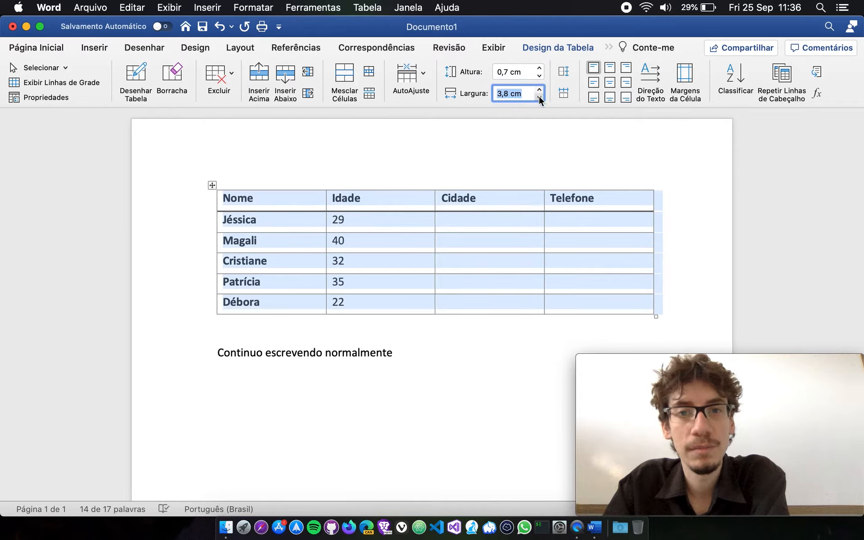
{"action": "left_click", "coordinate": [539, 96]}
{"action": "left_click", "coordinate": [539, 96]}
{"action": "left_click", "coordinate": [540, 97]}
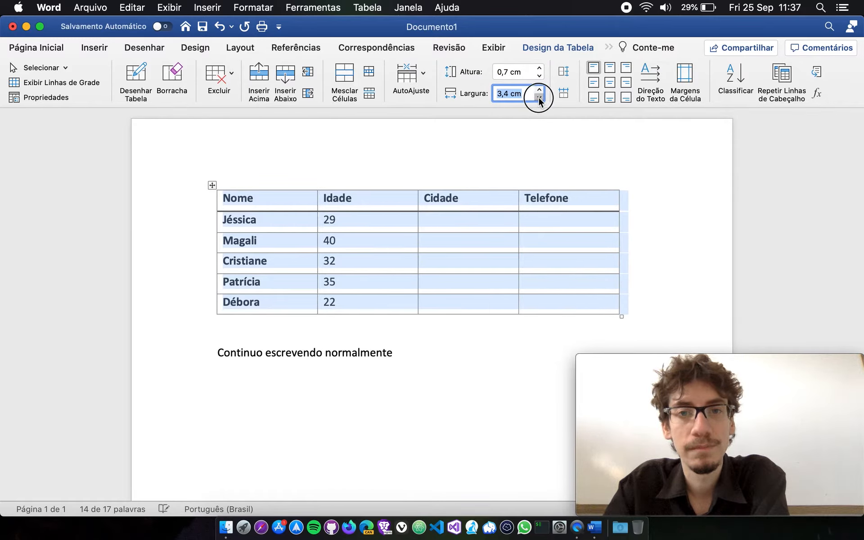
{"action": "left_click", "coordinate": [539, 97]}
{"action": "left_click", "coordinate": [539, 97]}
{"action": "left_click", "coordinate": [539, 96]}
{"action": "left_click", "coordinate": [540, 97]}
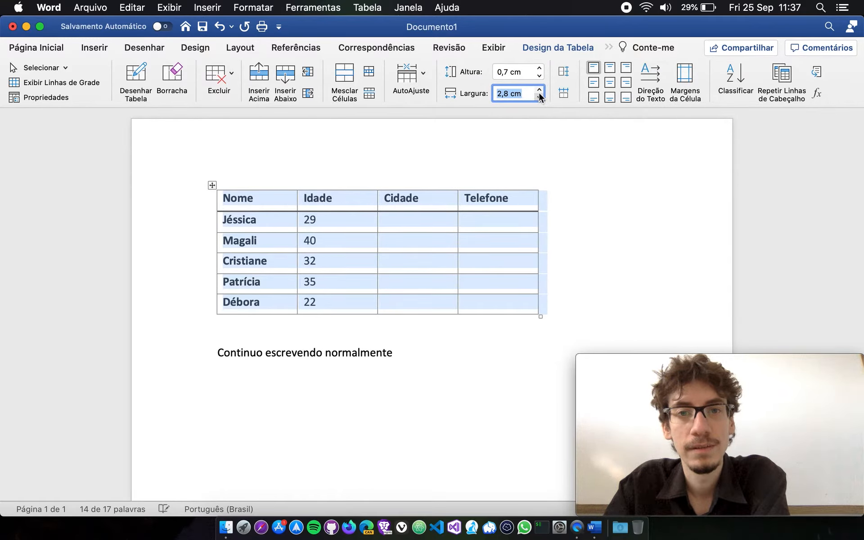
{"action": "left_click", "coordinate": [539, 90]}
{"action": "left_click", "coordinate": [540, 89]}
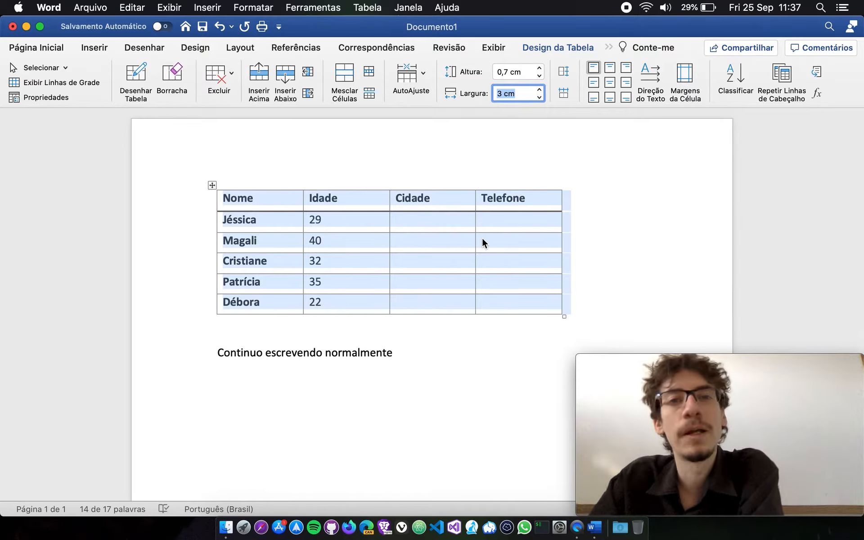
Set the row height of the whole table to 1 cm.
{"action": "left_click", "coordinate": [540, 69]}
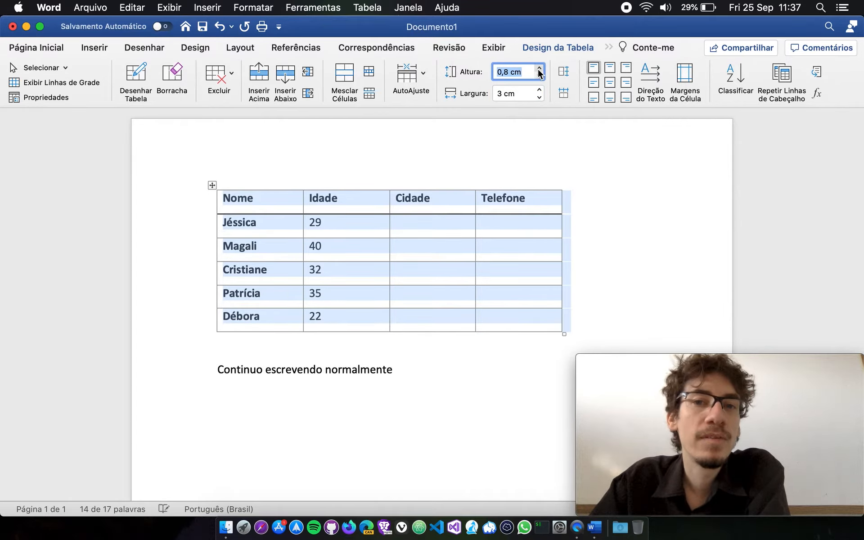
{"action": "left_click", "coordinate": [540, 69]}
{"action": "left_click", "coordinate": [540, 68]}
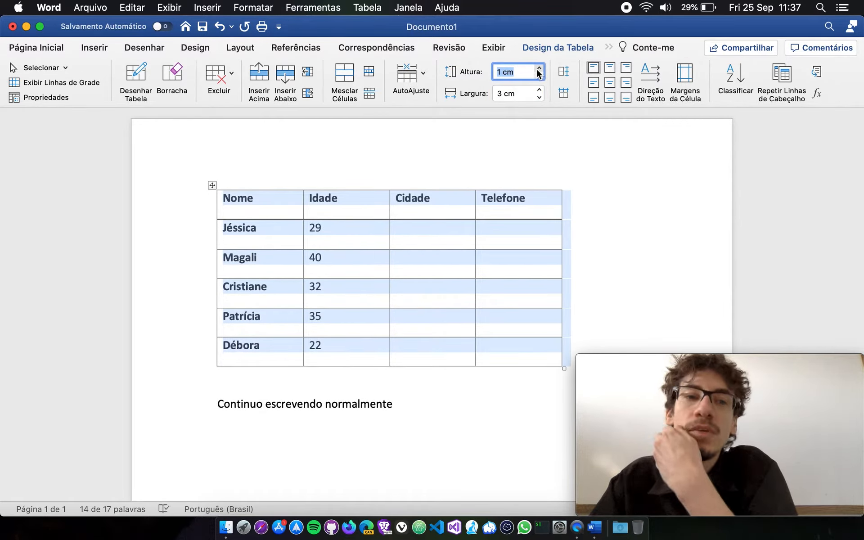
{"action": "left_click", "coordinate": [419, 239]}
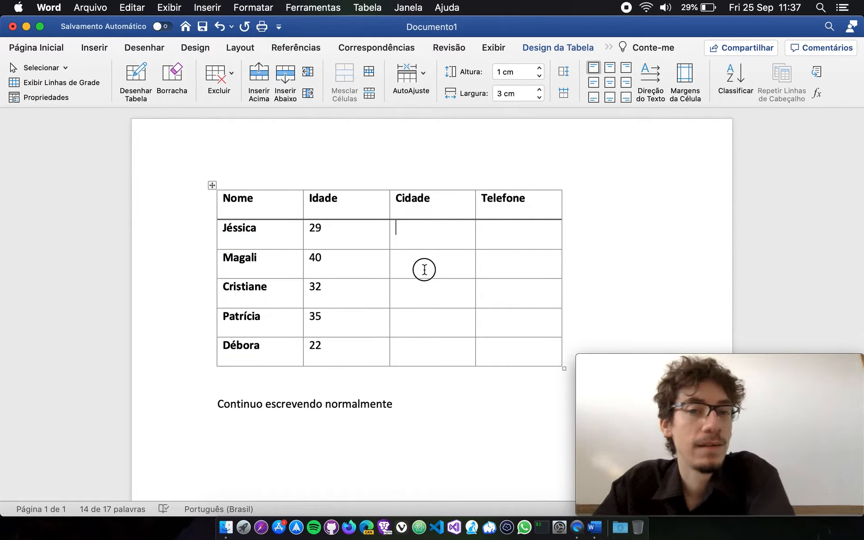
{"action": "left_click", "coordinate": [427, 259]}
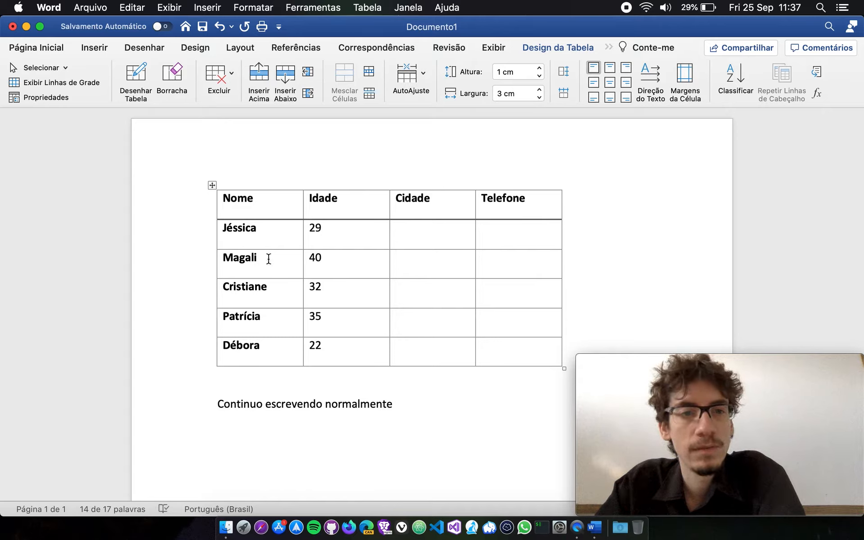
Raise the row height of the whole table to 1,1 cm and return it to 1 cm.
{"action": "left_click", "coordinate": [212, 185]}
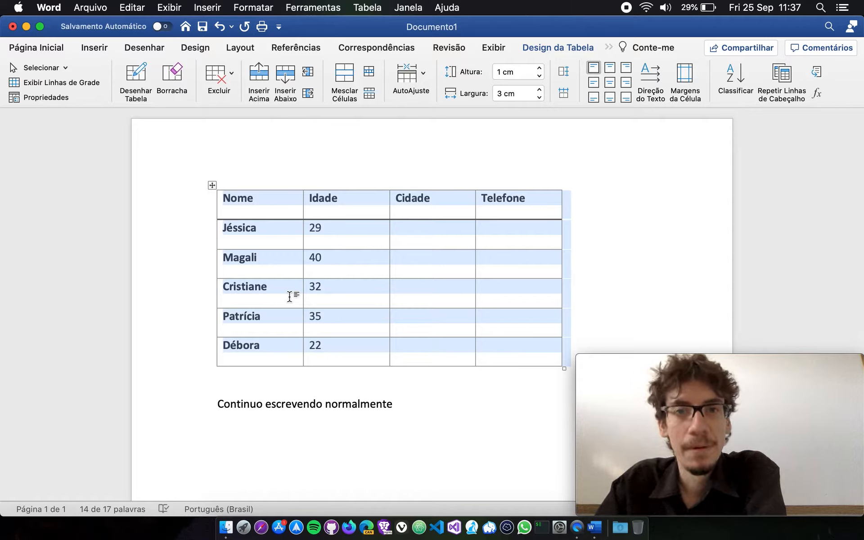
{"action": "left_click", "coordinate": [542, 75]}
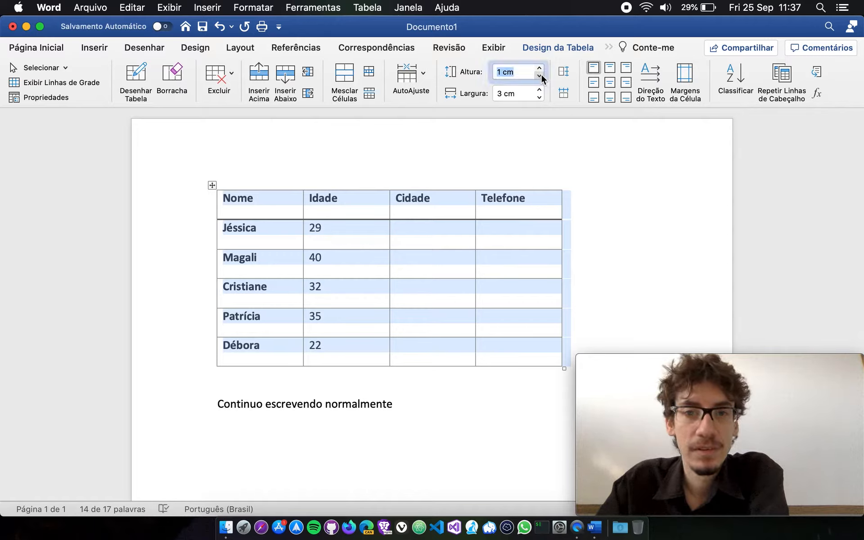
{"action": "left_click", "coordinate": [542, 75]}
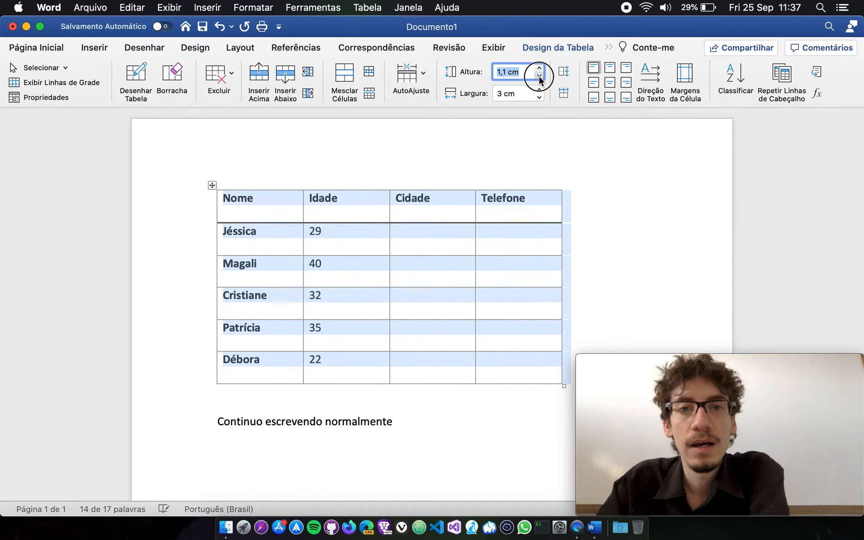
{"action": "left_click", "coordinate": [542, 76]}
{"action": "left_click", "coordinate": [495, 290]}
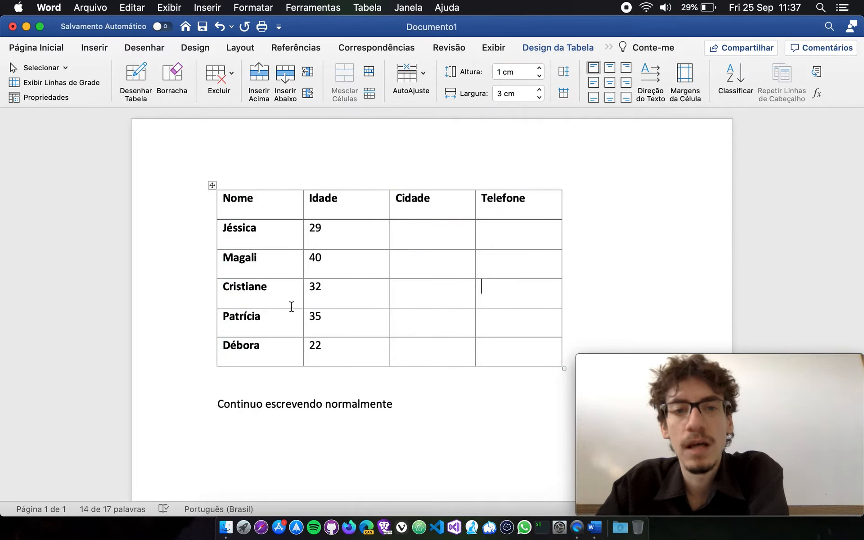
Set the height of only the row with age 32 to 1,9 cm.
{"action": "left_click_drag", "start_coordinate": [228, 293], "coordinate": [484, 293]}
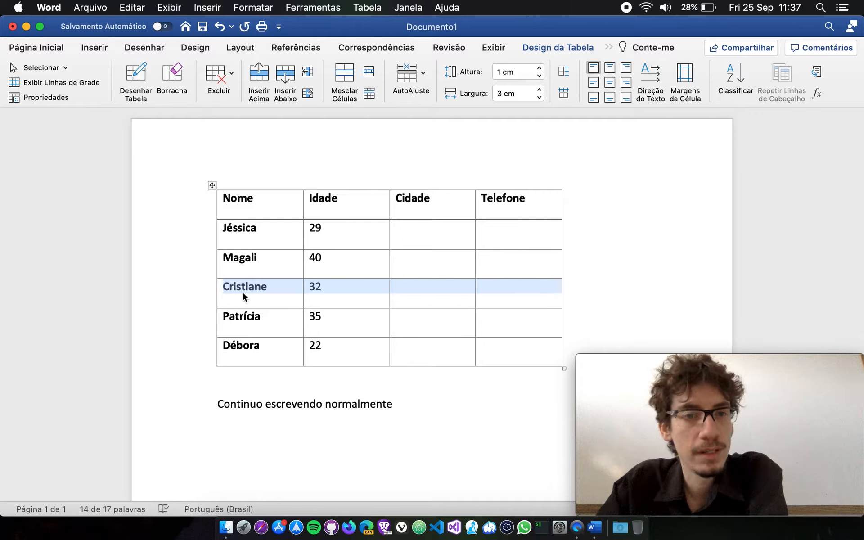
{"action": "left_click", "coordinate": [539, 69]}
{"action": "left_click", "coordinate": [539, 69]}
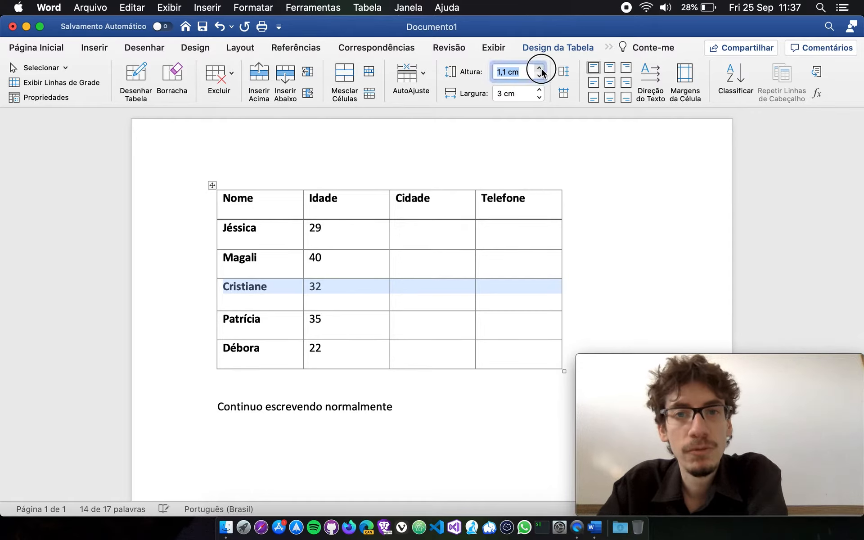
{"action": "left_click", "coordinate": [539, 68]}
{"action": "left_click", "coordinate": [539, 68]}
{"action": "left_click", "coordinate": [541, 68]}
{"action": "left_click", "coordinate": [541, 68]}
{"action": "left_click", "coordinate": [541, 68]}
{"action": "left_click", "coordinate": [541, 68]}
{"action": "left_click", "coordinate": [541, 69]}
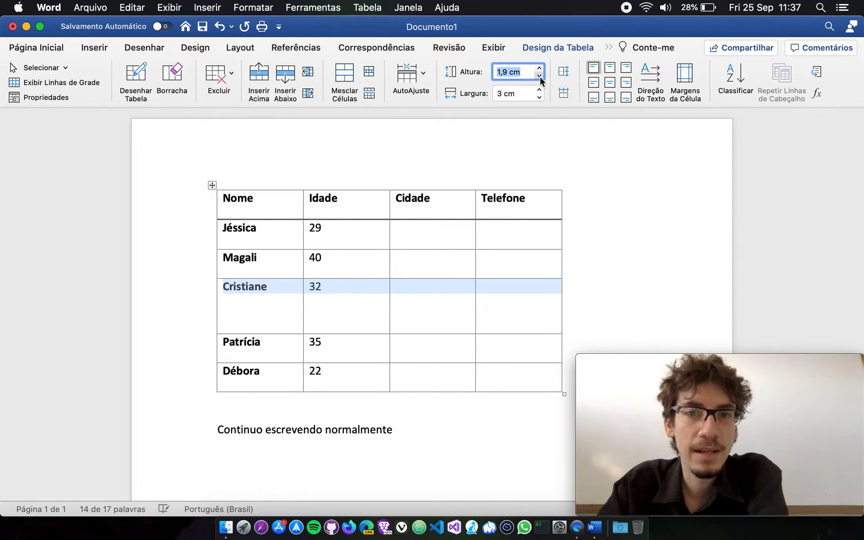
Set the height of the row with age 32 back to 1 cm.
{"action": "left_click", "coordinate": [539, 76]}
{"action": "left_click", "coordinate": [539, 75]}
{"action": "left_click", "coordinate": [539, 75]}
{"action": "left_click", "coordinate": [539, 76]}
{"action": "left_click", "coordinate": [540, 75]}
{"action": "left_click", "coordinate": [539, 76]}
{"action": "left_click", "coordinate": [540, 76]}
{"action": "left_click", "coordinate": [539, 75]}
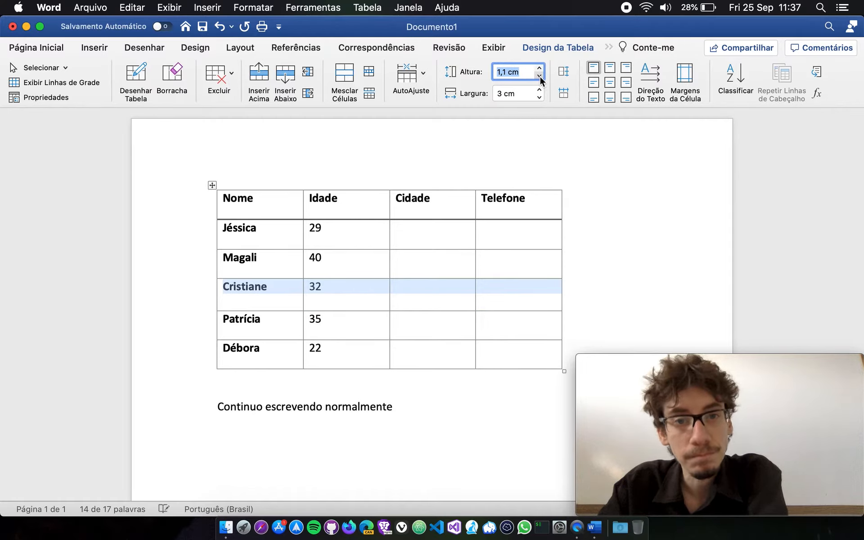
{"action": "left_click", "coordinate": [539, 76]}
{"action": "left_click", "coordinate": [450, 355]}
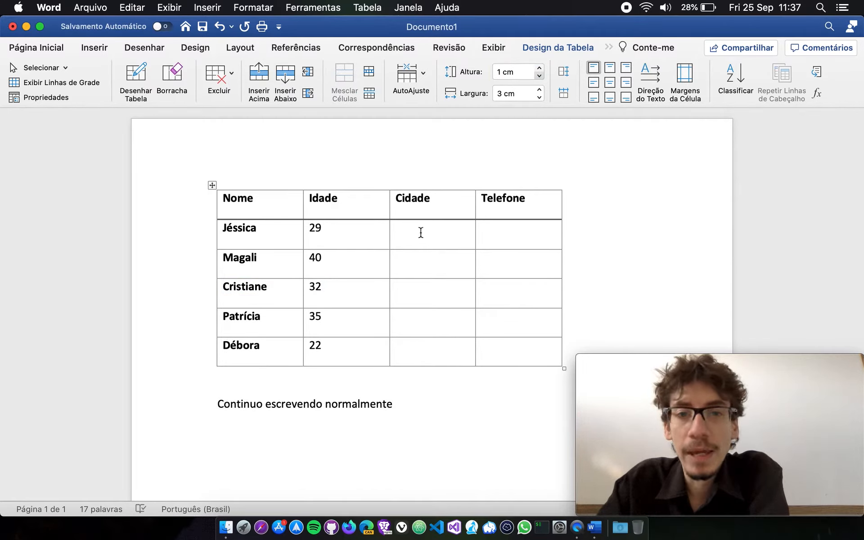
Set the height of all table rows to 1,2 cm.
{"action": "left_click", "coordinate": [212, 185]}
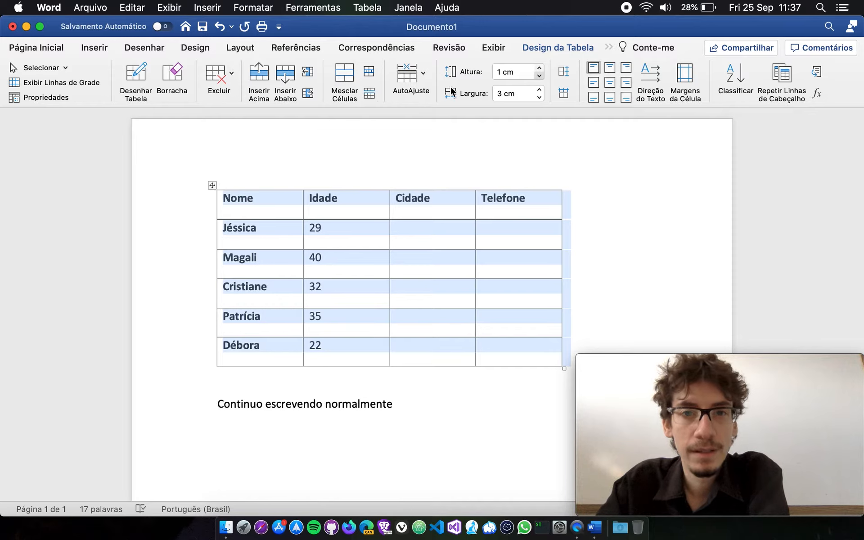
{"action": "left_click", "coordinate": [540, 69]}
{"action": "left_click", "coordinate": [539, 68]}
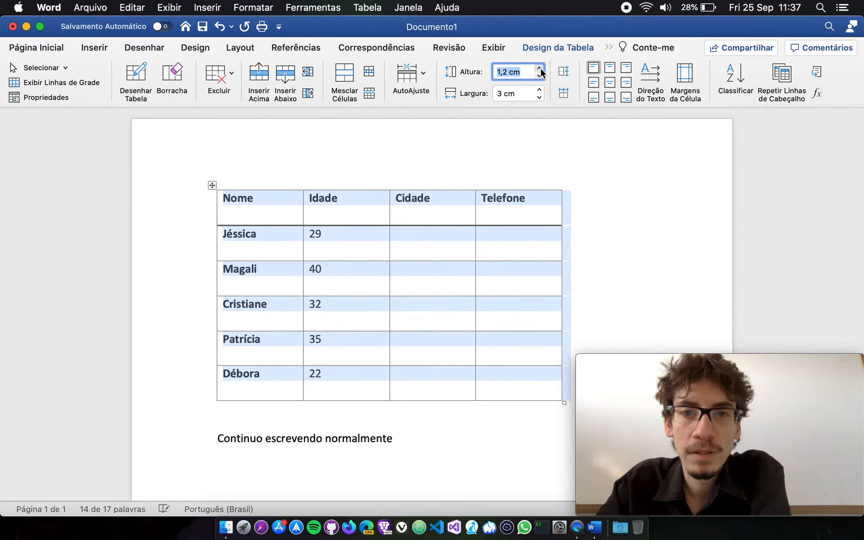
Set the width of all table columns to 3,5 cm.
{"action": "left_click", "coordinate": [539, 90]}
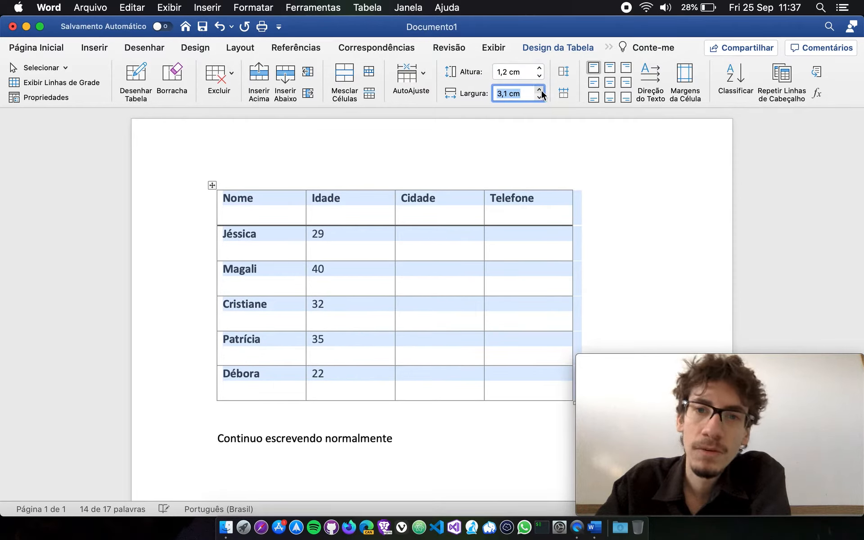
{"action": "left_click", "coordinate": [540, 90]}
{"action": "left_click", "coordinate": [539, 90]}
{"action": "left_click", "coordinate": [539, 90]}
{"action": "left_click", "coordinate": [539, 90]}
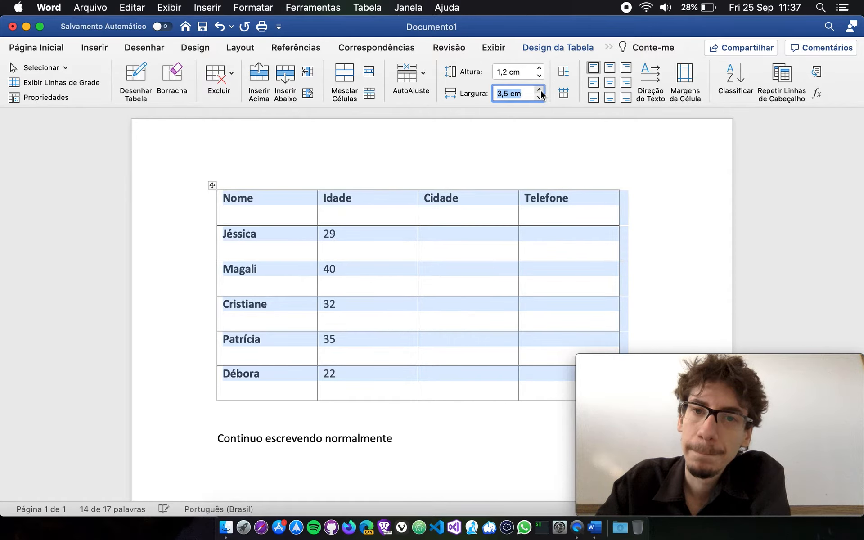
{"action": "left_click", "coordinate": [483, 381]}
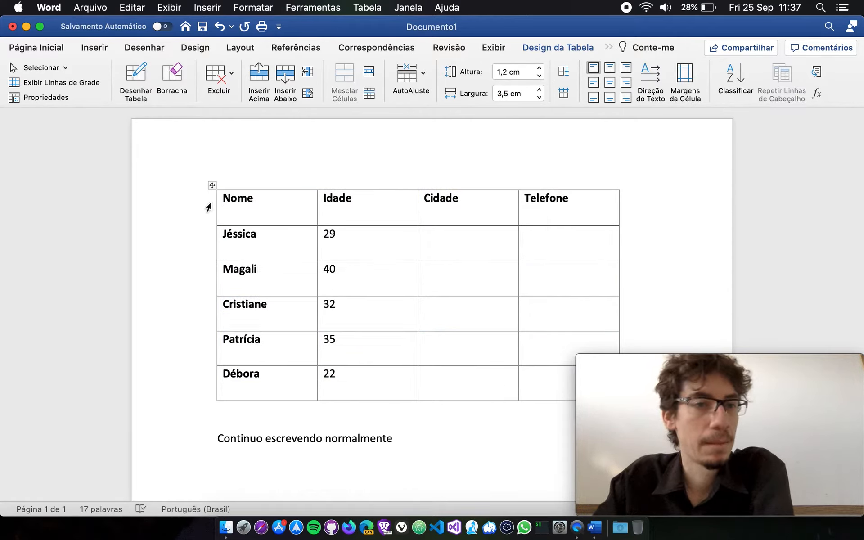
{"action": "left_click", "coordinate": [212, 186]}
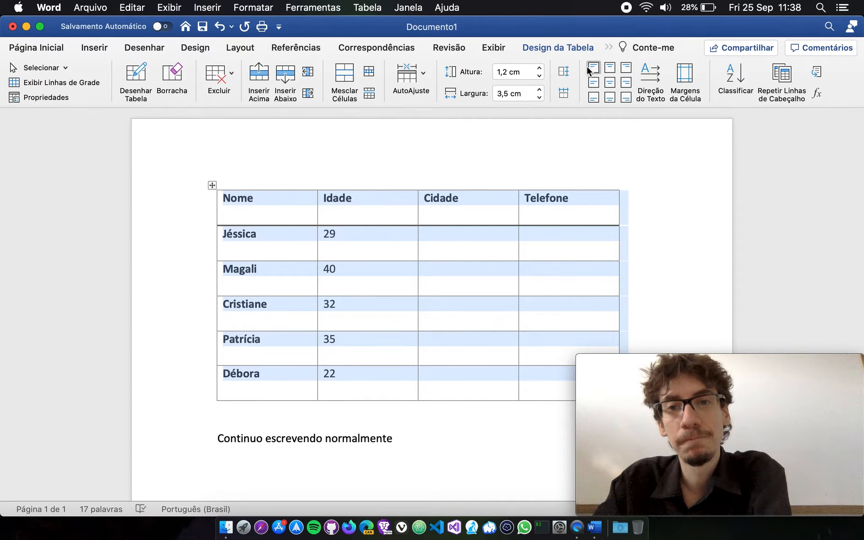
{"action": "left_click", "coordinate": [434, 301]}
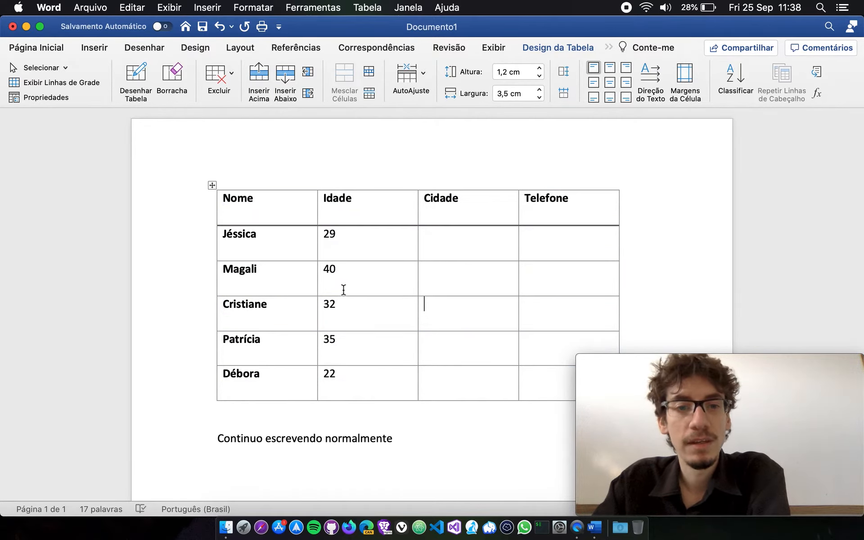
{"action": "left_click", "coordinate": [353, 284]}
{"action": "left_click", "coordinate": [320, 280]}
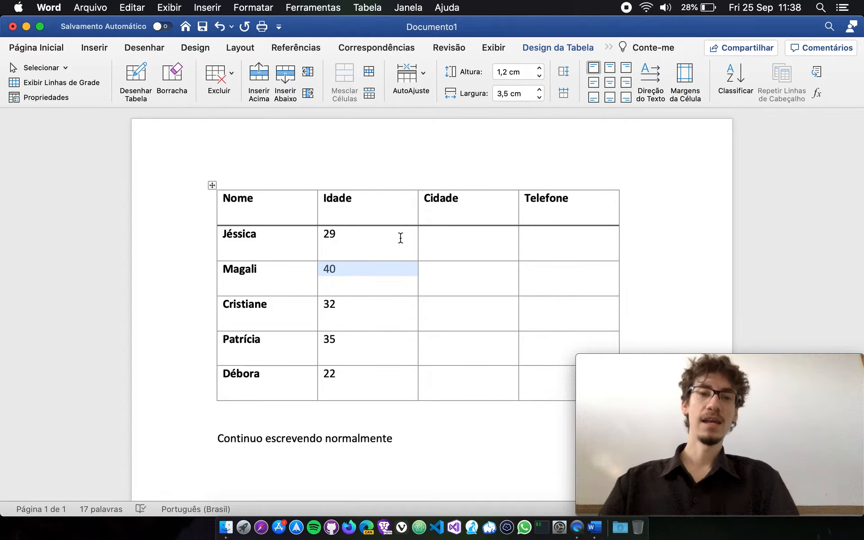
{"action": "left_click", "coordinate": [380, 271]}
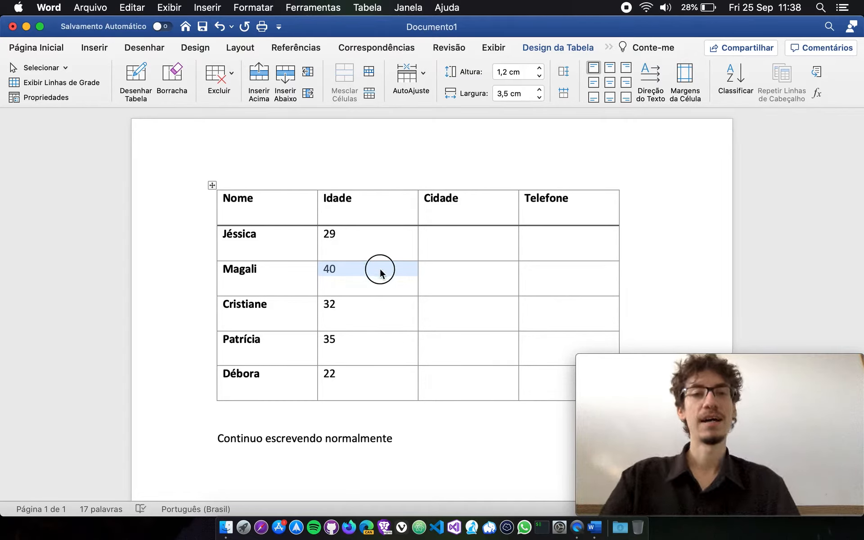
{"action": "double_click", "coordinate": [328, 269]}
{"action": "left_click", "coordinate": [337, 280]}
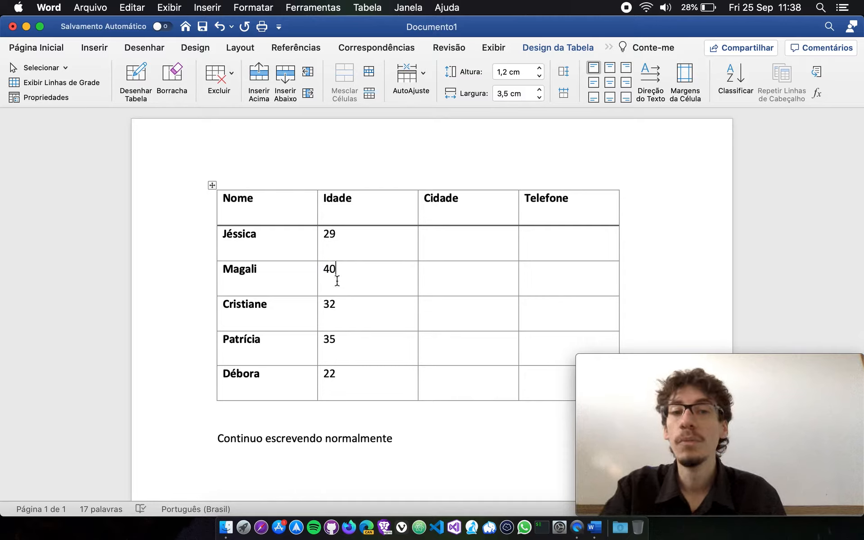
Try all nine cell alignment options on the cell containing age 40, finishing with the top-left alignment.
{"action": "left_click", "coordinate": [321, 285]}
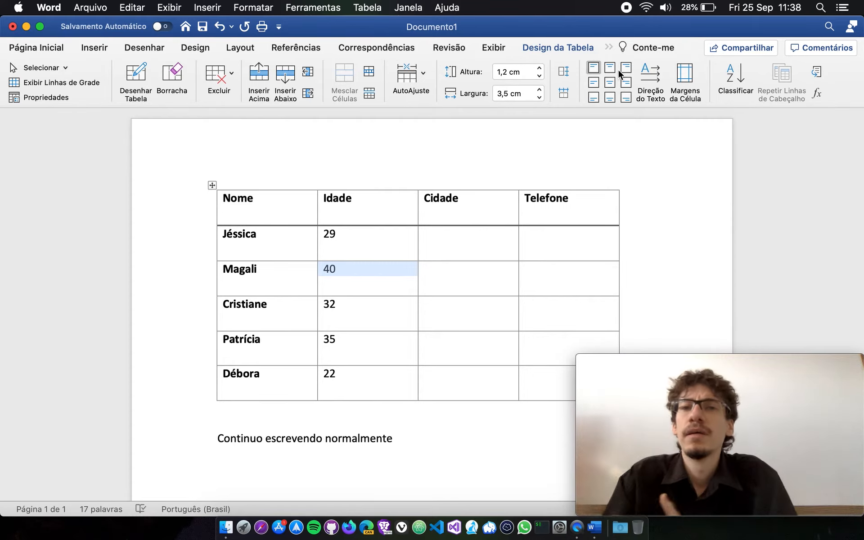
{"action": "left_click", "coordinate": [609, 66]}
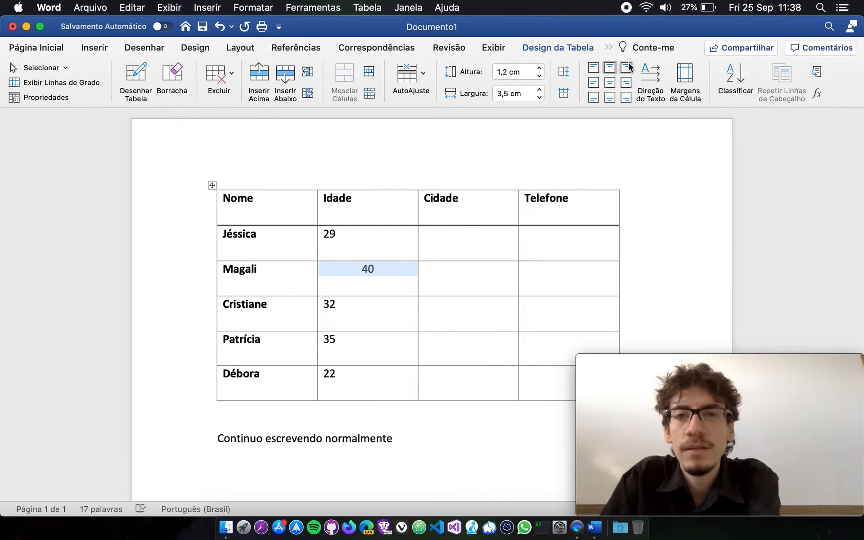
{"action": "left_click", "coordinate": [626, 82]}
{"action": "left_click", "coordinate": [626, 67]}
{"action": "left_click", "coordinate": [627, 82]}
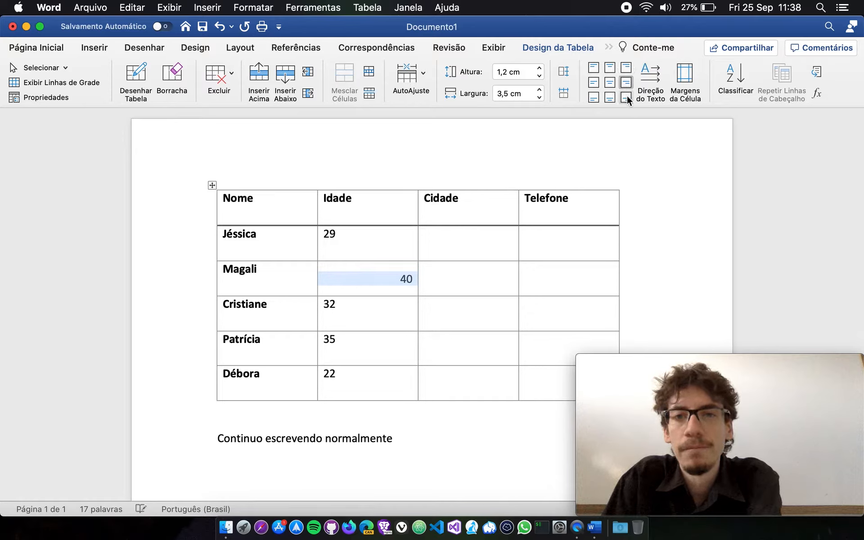
{"action": "left_click", "coordinate": [626, 97]}
{"action": "left_click", "coordinate": [614, 96]}
{"action": "left_click", "coordinate": [599, 95]}
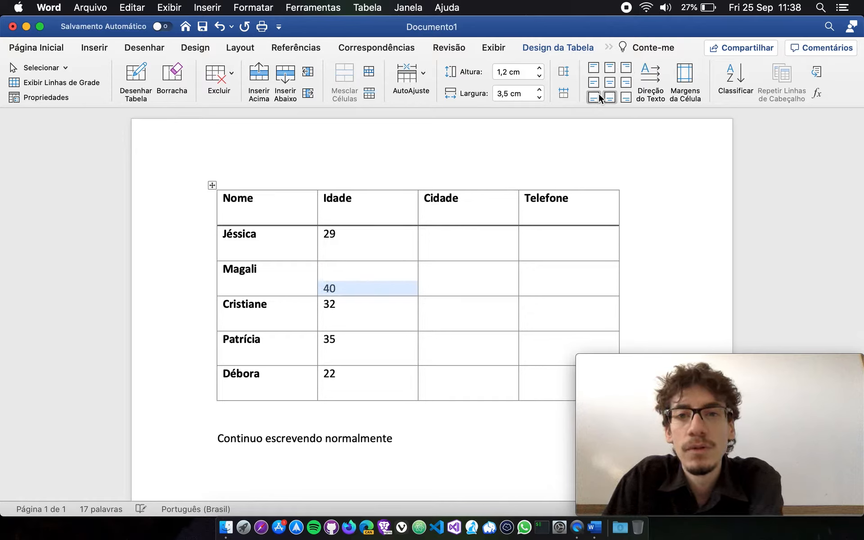
{"action": "left_click", "coordinate": [596, 85]}
{"action": "left_click", "coordinate": [596, 69]}
{"action": "left_click", "coordinate": [610, 67]}
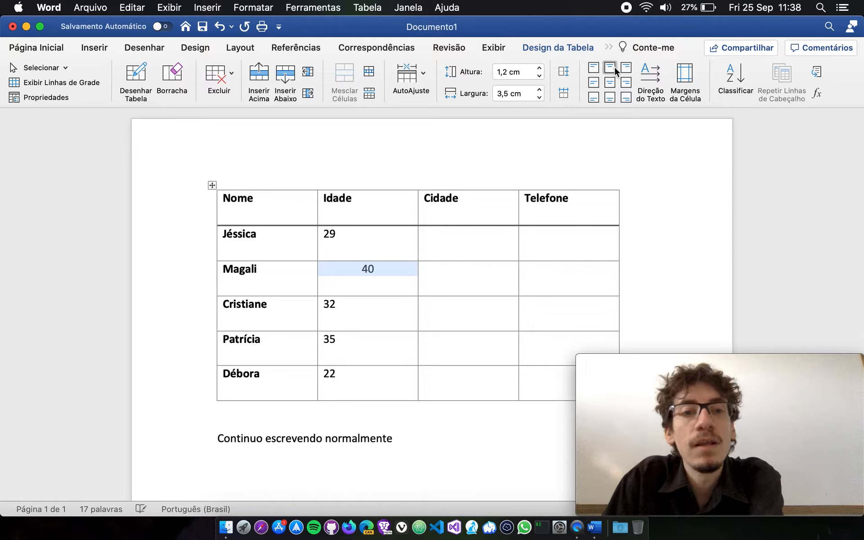
{"action": "left_click", "coordinate": [620, 67]}
{"action": "left_click", "coordinate": [626, 82]}
{"action": "left_click", "coordinate": [625, 96]}
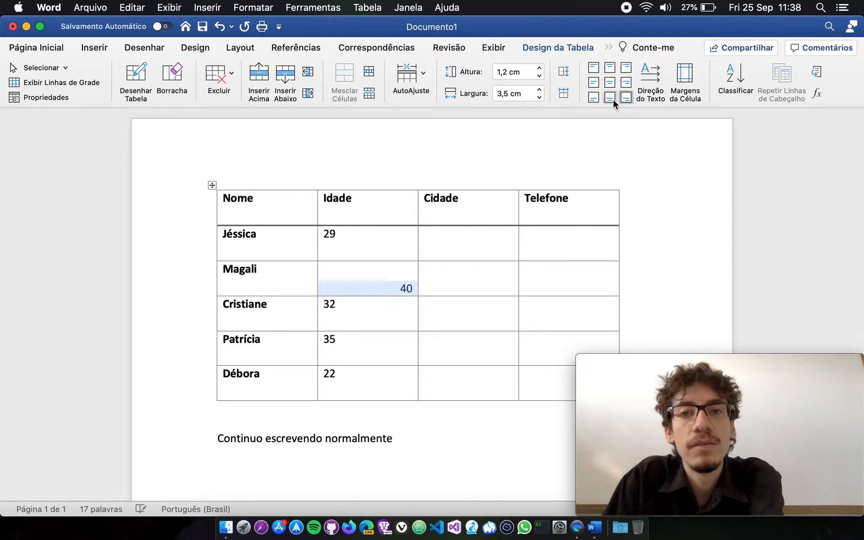
{"action": "left_click", "coordinate": [610, 97]}
{"action": "left_click", "coordinate": [596, 98]}
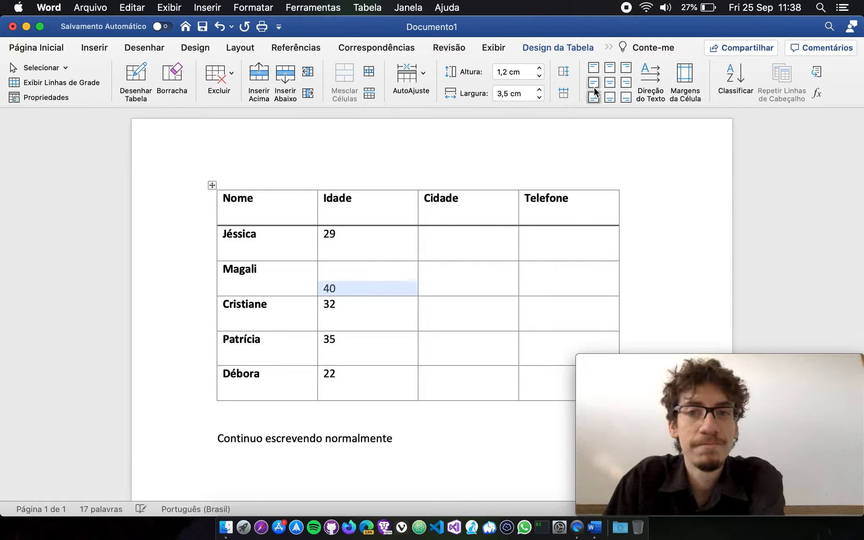
{"action": "left_click", "coordinate": [594, 86]}
{"action": "left_click", "coordinate": [610, 83]}
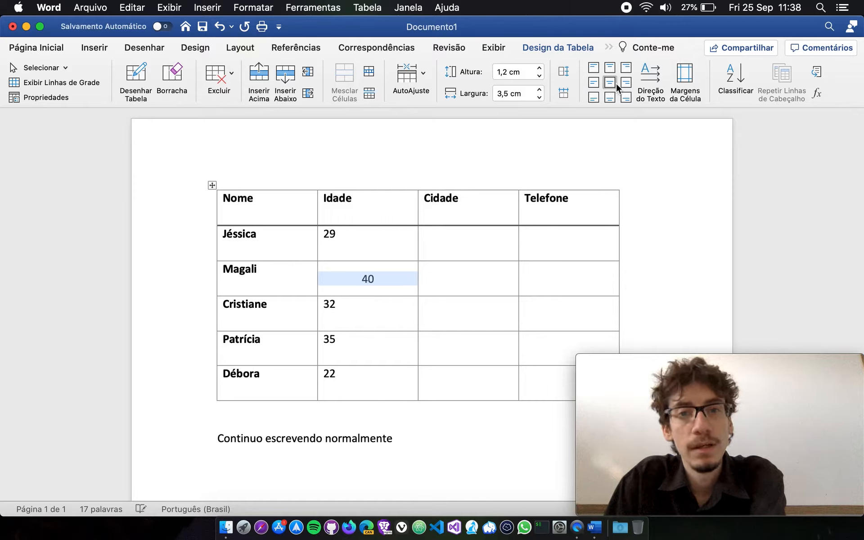
{"action": "left_click", "coordinate": [624, 83]}
{"action": "left_click", "coordinate": [593, 85]}
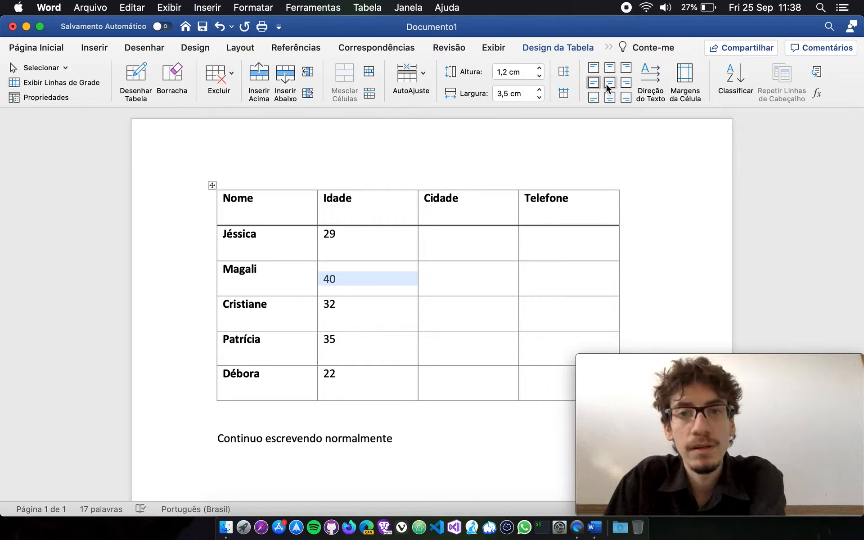
{"action": "left_click", "coordinate": [608, 83]}
{"action": "left_click", "coordinate": [626, 84]}
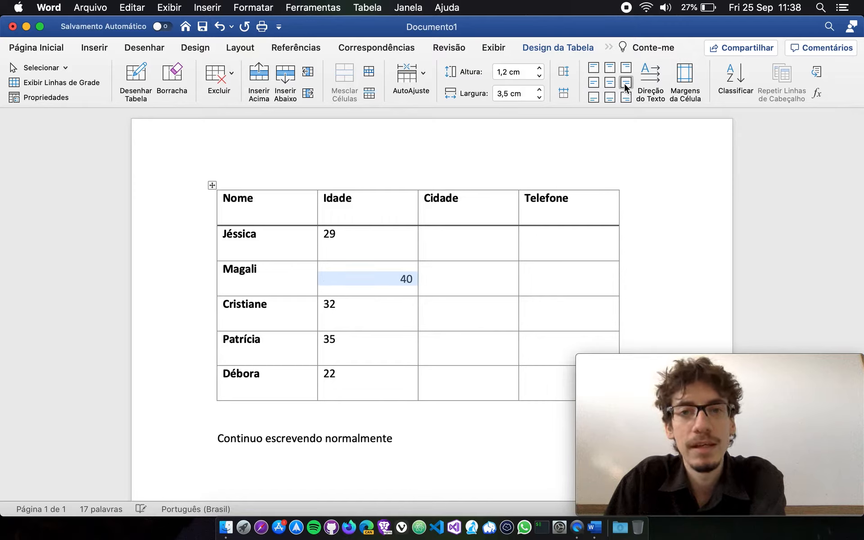
{"action": "left_click", "coordinate": [592, 66]}
{"action": "left_click", "coordinate": [604, 67]}
{"action": "left_click", "coordinate": [595, 67]}
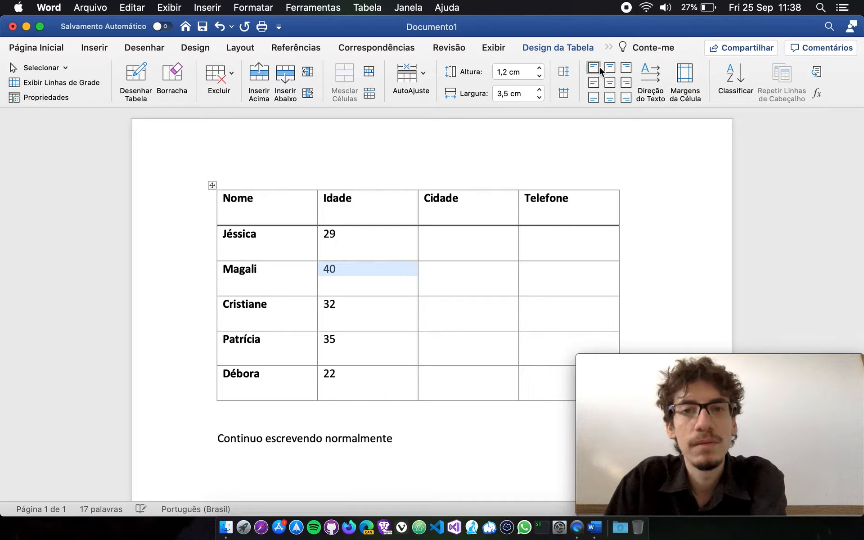
{"action": "left_click", "coordinate": [609, 98]}
{"action": "left_click", "coordinate": [607, 67]}
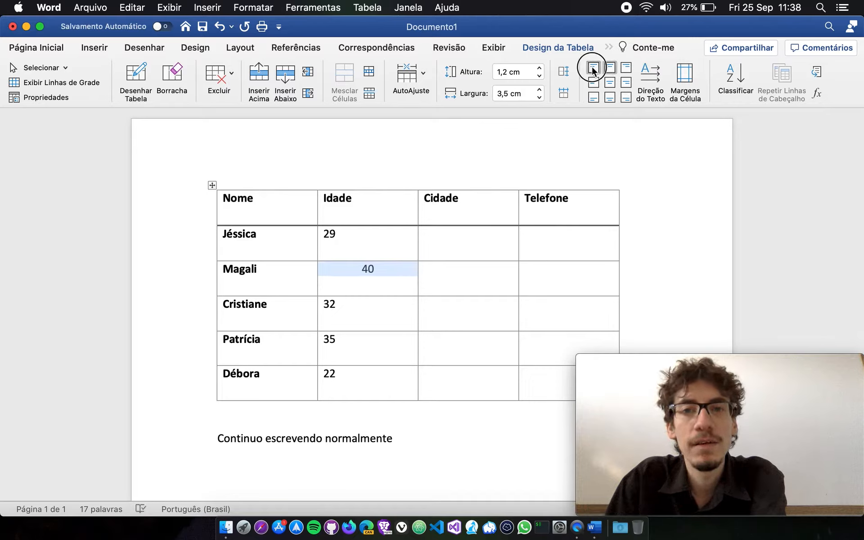
{"action": "left_click", "coordinate": [593, 67]}
{"action": "left_click", "coordinate": [593, 83]}
{"action": "left_click", "coordinate": [595, 97]}
{"action": "left_click", "coordinate": [609, 98]}
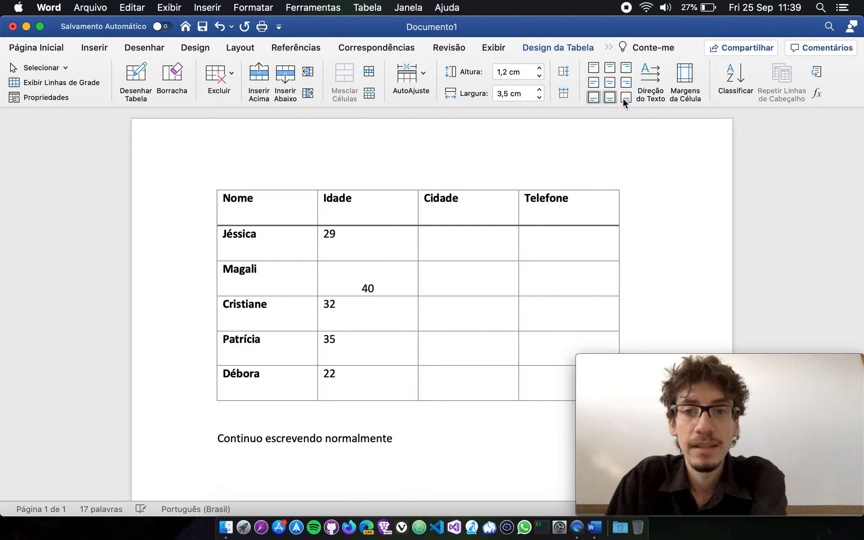
{"action": "left_click", "coordinate": [625, 97]}
{"action": "left_click", "coordinate": [626, 82]}
{"action": "left_click", "coordinate": [626, 68]}
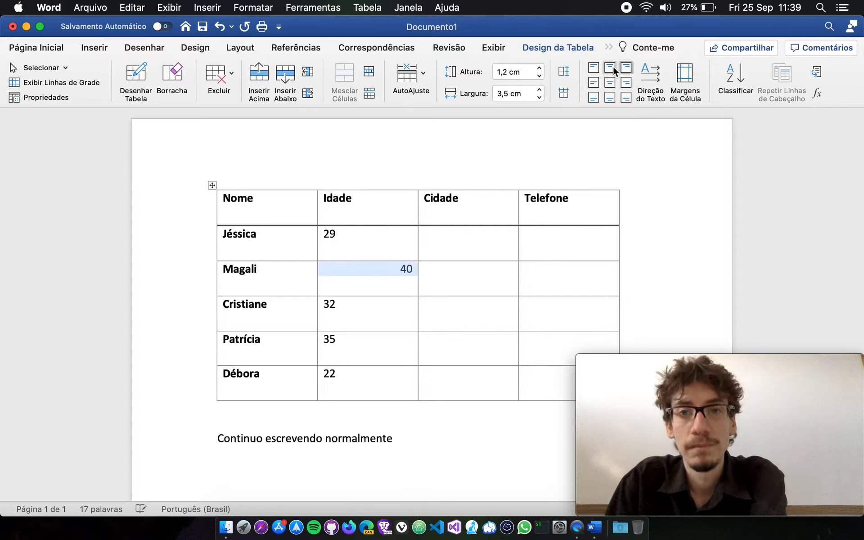
{"action": "left_click", "coordinate": [610, 66]}
{"action": "left_click", "coordinate": [595, 68]}
{"action": "left_click", "coordinate": [594, 82]}
{"action": "left_click", "coordinate": [593, 97]}
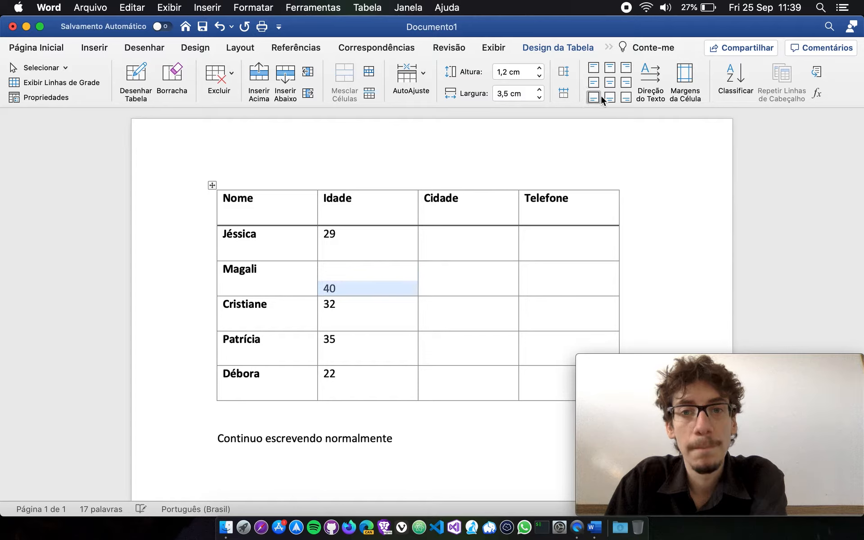
{"action": "left_click", "coordinate": [610, 98]}
{"action": "left_click", "coordinate": [626, 97]}
{"action": "left_click", "coordinate": [627, 82]}
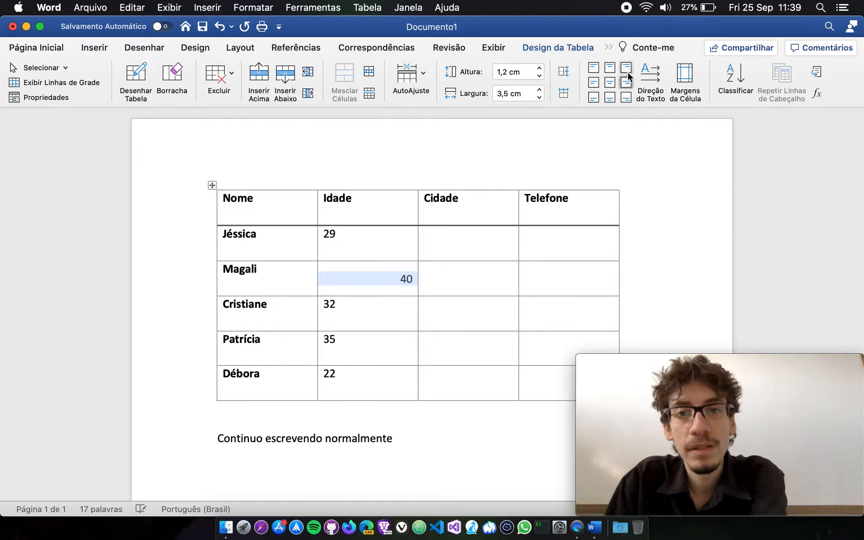
{"action": "left_click", "coordinate": [626, 68]}
{"action": "left_click", "coordinate": [610, 67]}
{"action": "left_click", "coordinate": [595, 68]}
{"action": "left_click", "coordinate": [594, 83]}
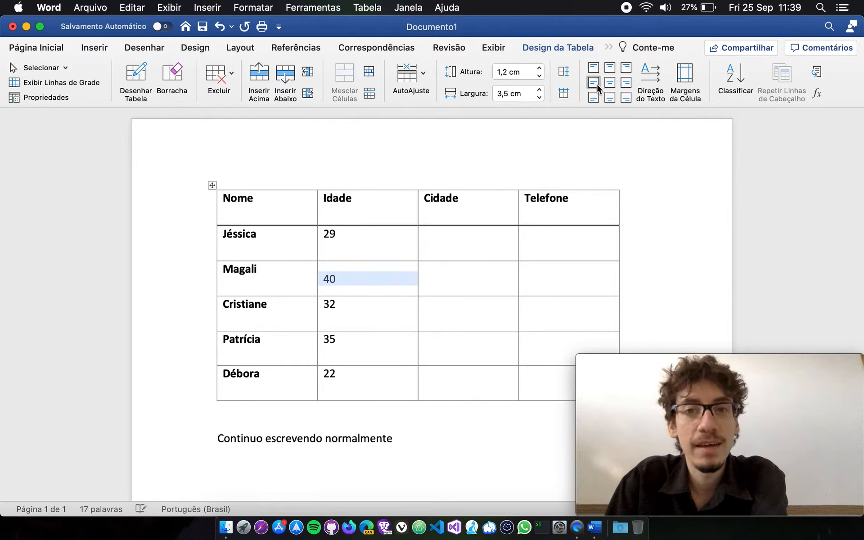
{"action": "left_click", "coordinate": [594, 96]}
{"action": "left_click", "coordinate": [611, 82]}
{"action": "left_click", "coordinate": [594, 83]}
{"action": "left_click", "coordinate": [595, 68]}
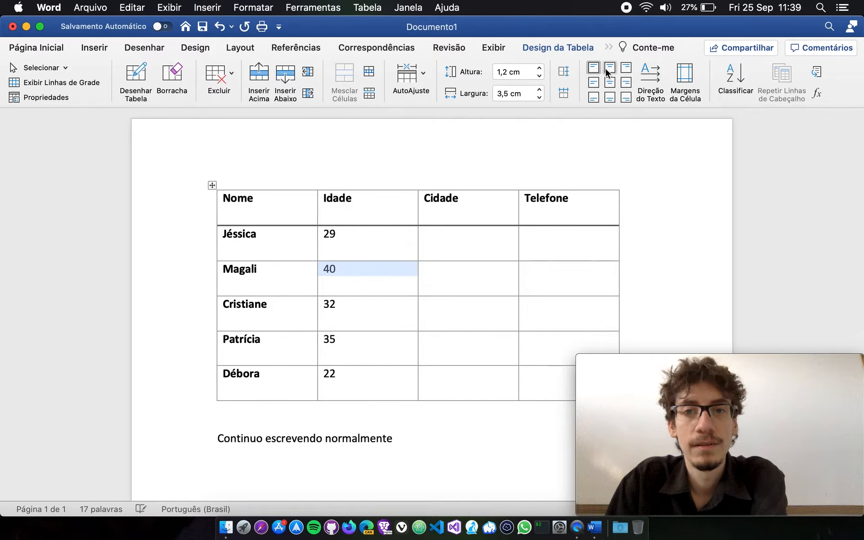
{"action": "left_click", "coordinate": [609, 68]}
{"action": "left_click", "coordinate": [609, 82]}
{"action": "left_click", "coordinate": [597, 81]}
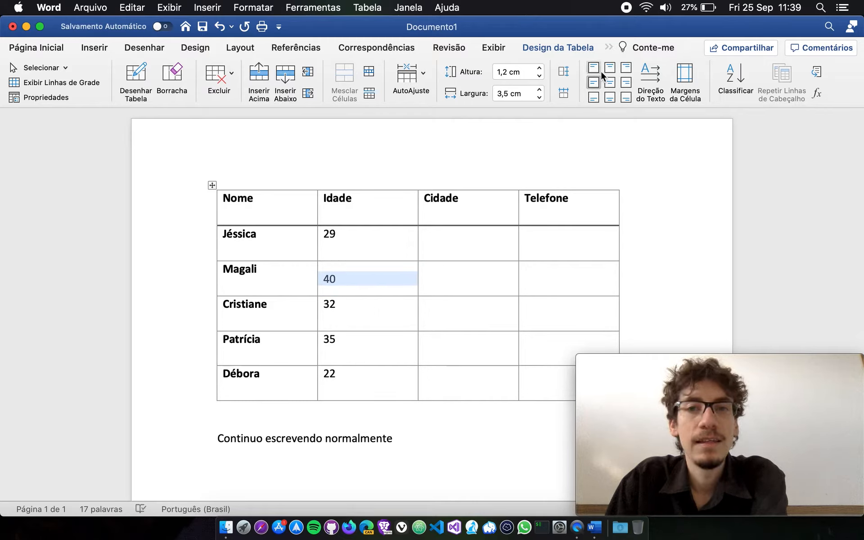
{"action": "left_click", "coordinate": [594, 68]}
Align the text of every table cell vertically centred and to the left.
{"action": "left_click", "coordinate": [212, 185]}
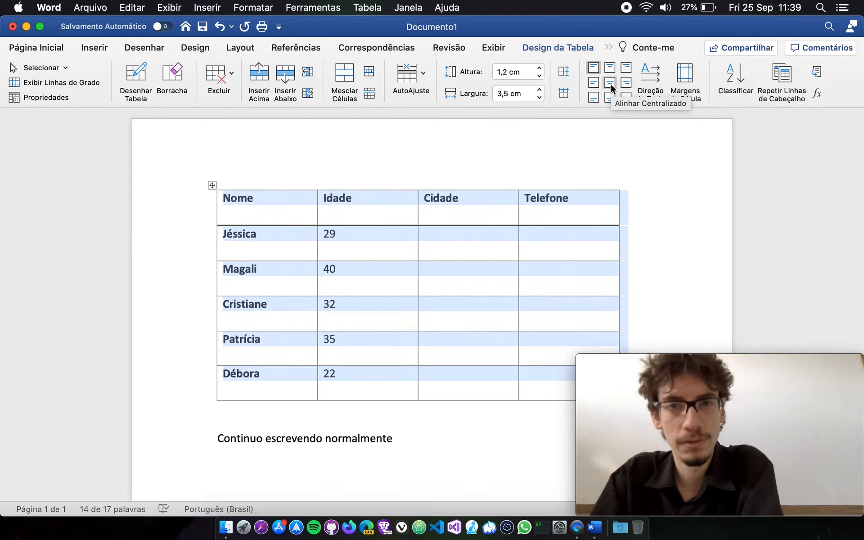
{"action": "left_click", "coordinate": [598, 81]}
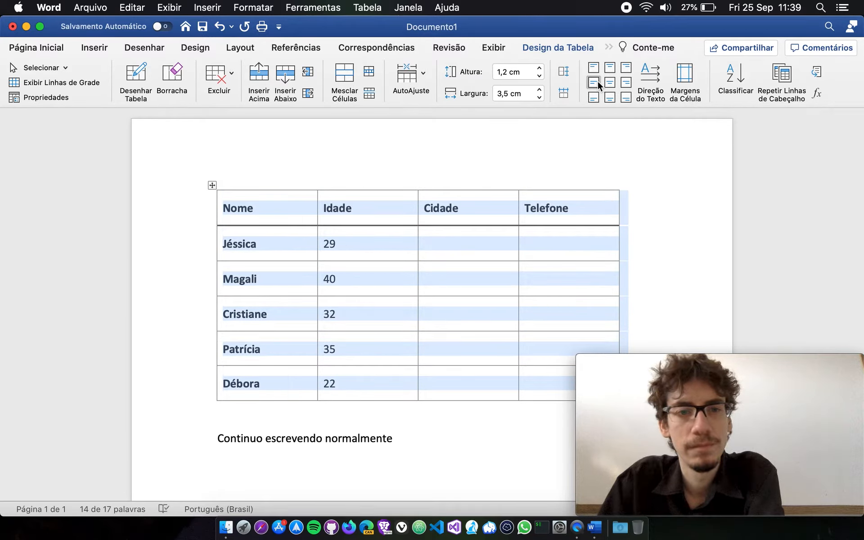
{"action": "left_click", "coordinate": [578, 239]}
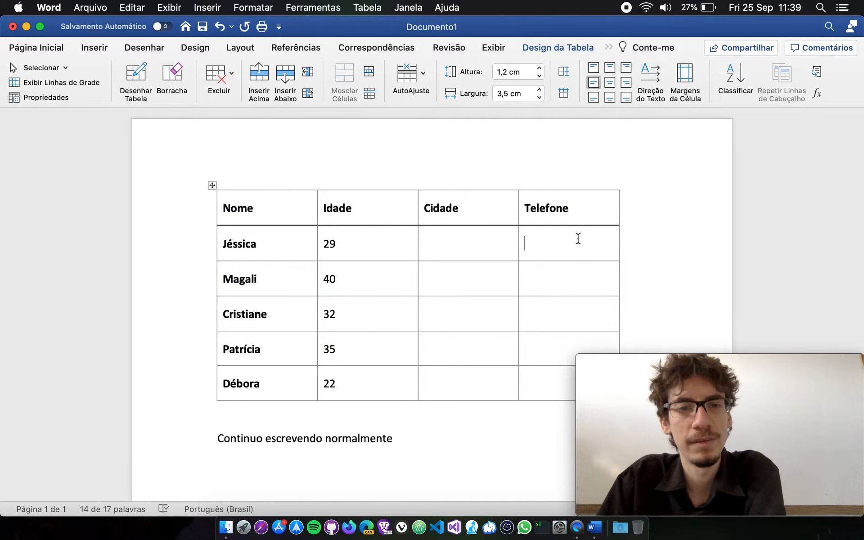
{"action": "left_click", "coordinate": [212, 185]}
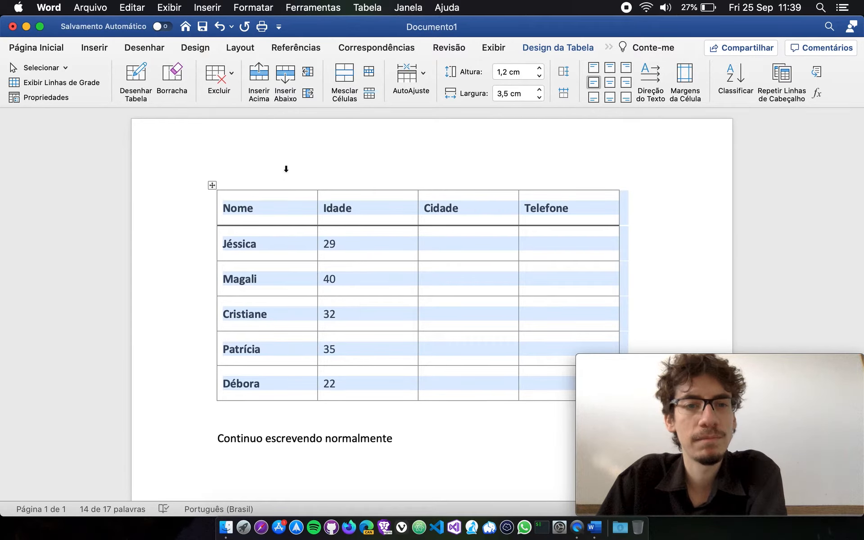
{"action": "left_click", "coordinate": [393, 205]}
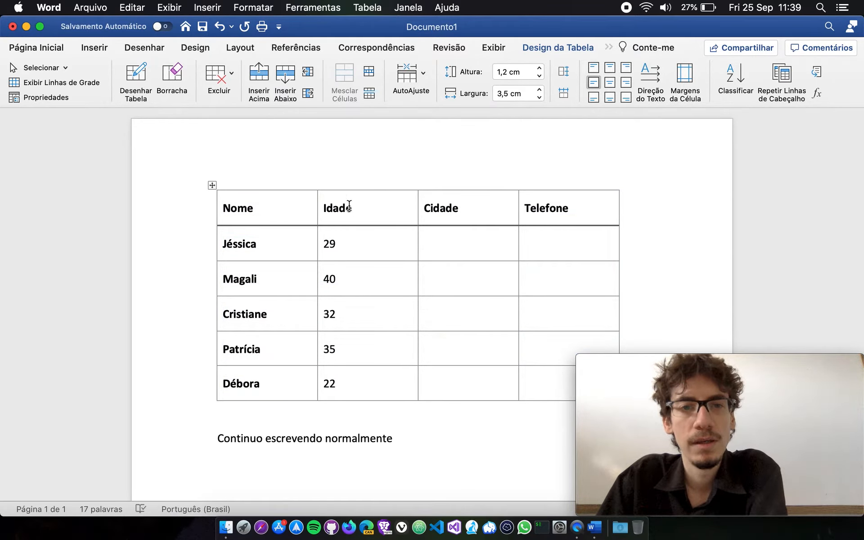
Centre the Idade column's cells in both directions, and align the Cidade and Telefone columns vertically centred and to the right.
{"action": "left_click_drag", "start_coordinate": [325, 208], "coordinate": [384, 376]}
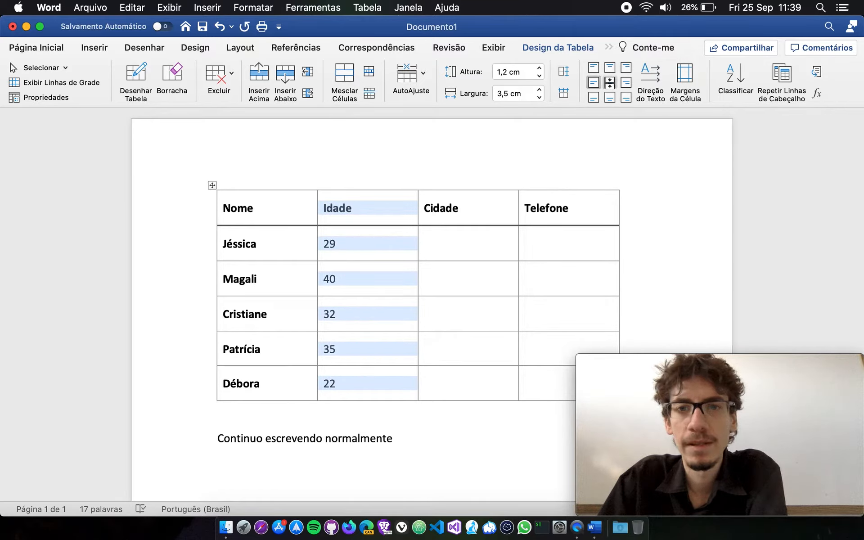
{"action": "left_click", "coordinate": [610, 83]}
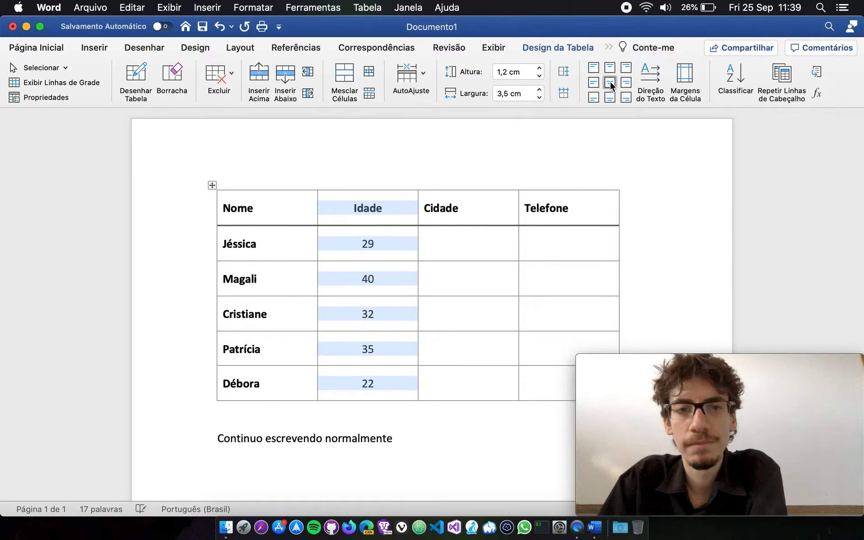
{"action": "left_click", "coordinate": [512, 245]}
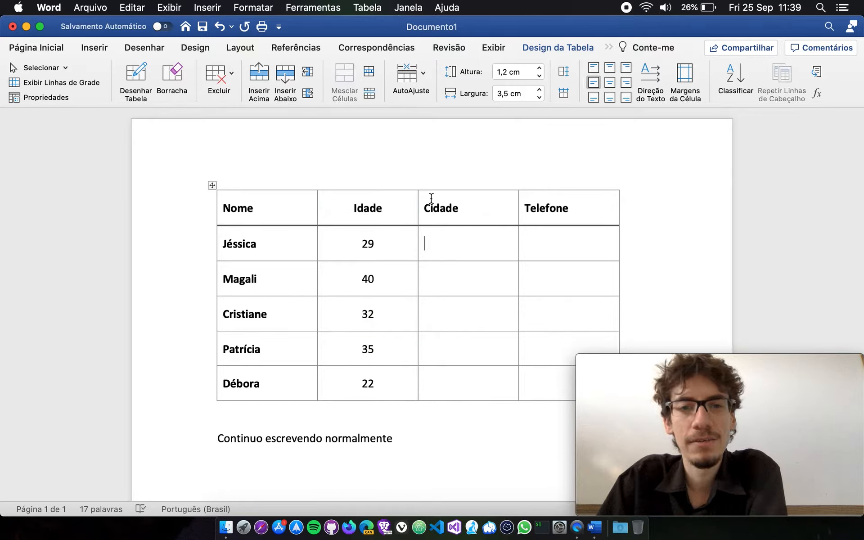
{"action": "left_click_drag", "start_coordinate": [427, 208], "coordinate": [573, 372]}
{"action": "left_click", "coordinate": [624, 81]}
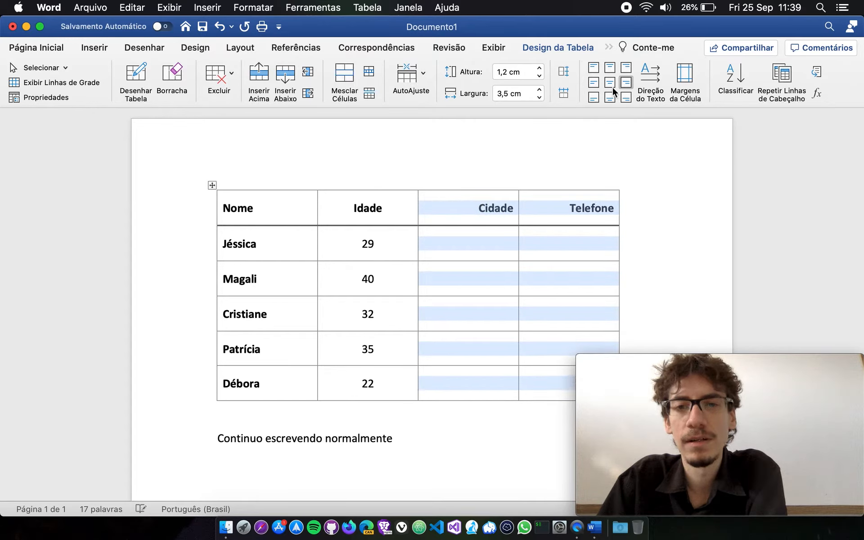
Fill the Cidade column from first to last row with Curitiba/PR, Pinhais/PR, São Paulo/SP, Rio de Janeiro/RJ and Manaus/AM.
{"action": "left_click", "coordinate": [497, 236]}
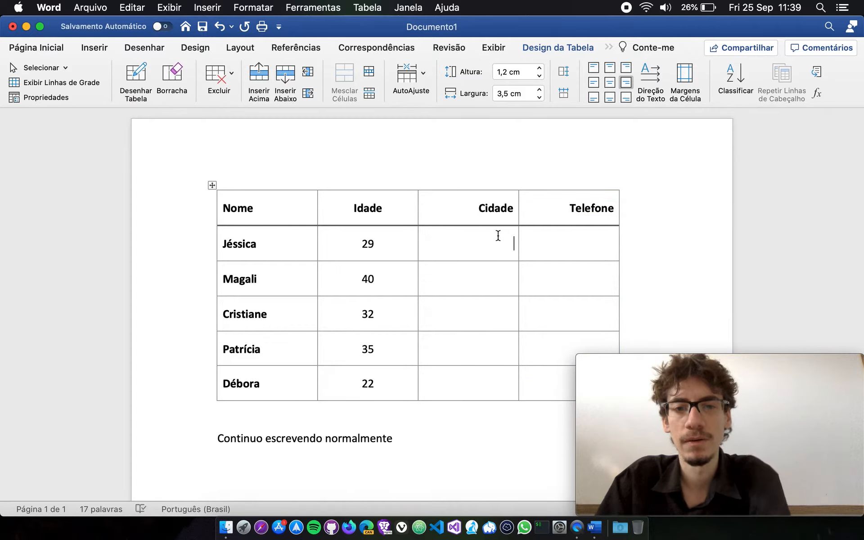
{"action": "type", "text": "Curitiba/PR"}
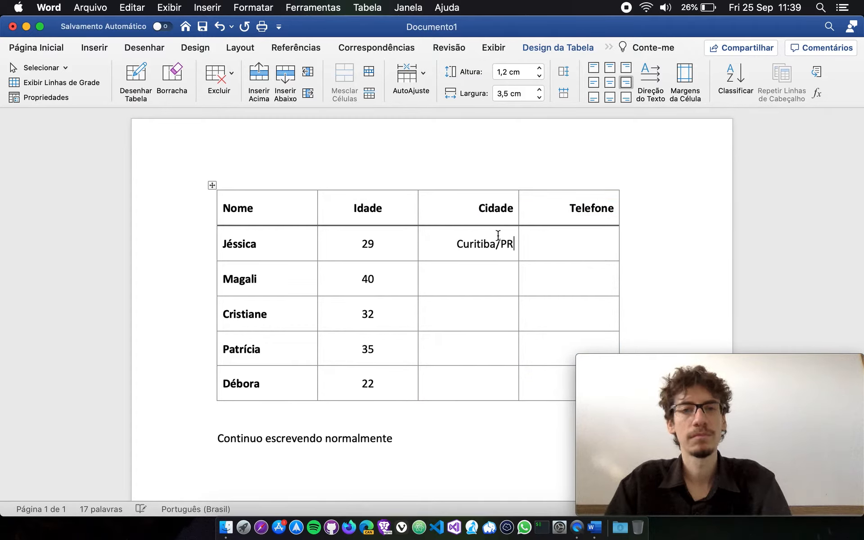
{"action": "key", "text": "Down"}
{"action": "type", "text": "Pinhais/"}
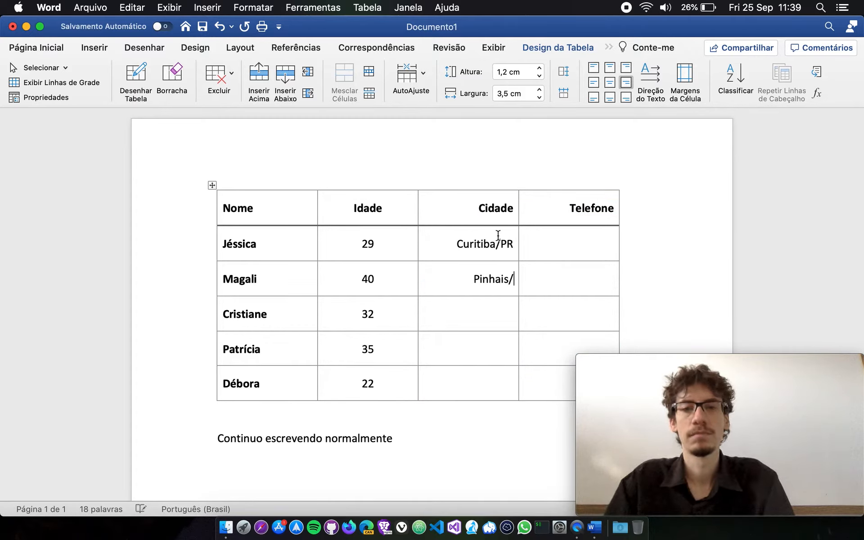
{"action": "type", "text": "PRSão Paulo/SP"}
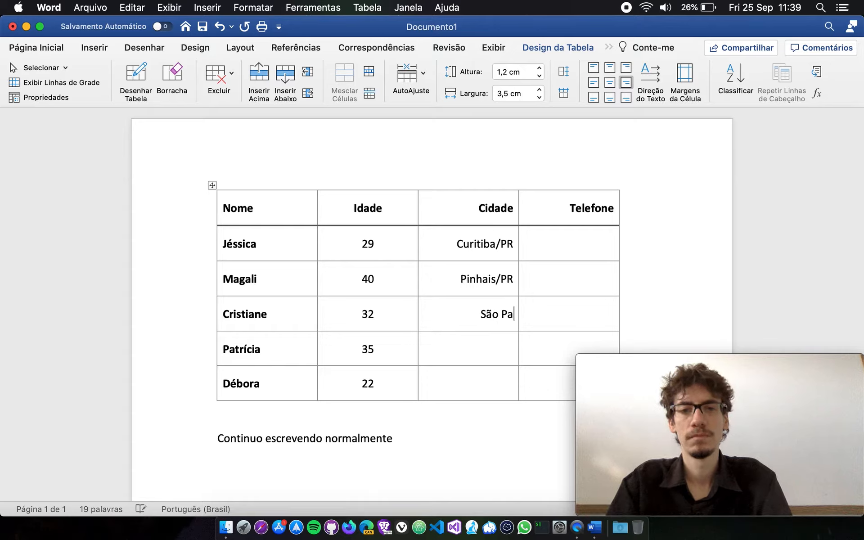
{"action": "key", "text": "Down"}
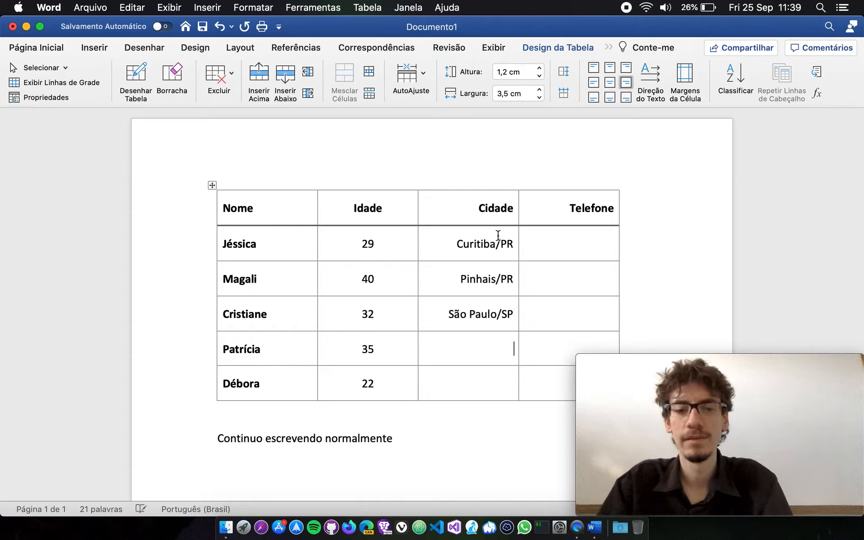
{"action": "type", "text": "Rio de Janeiro/"}
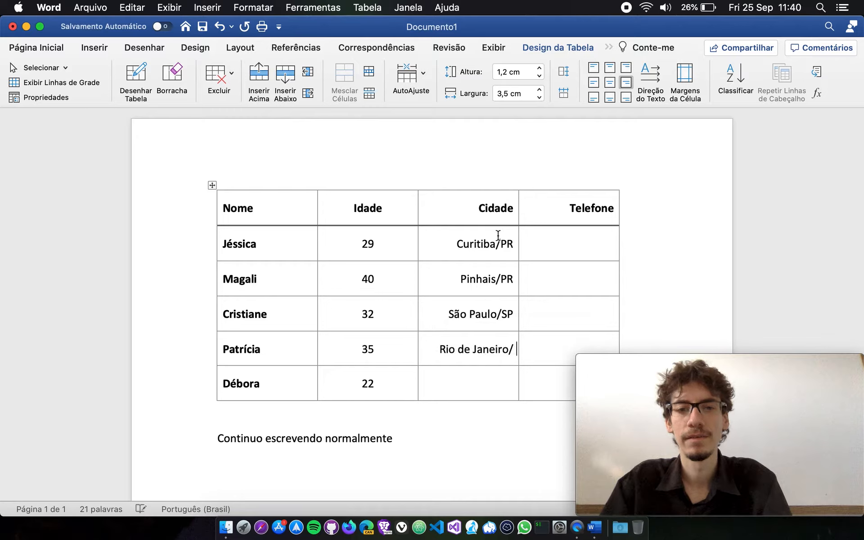
{"action": "key", "text": "BackSpace"}
{"action": "type", "text": "RJ"}
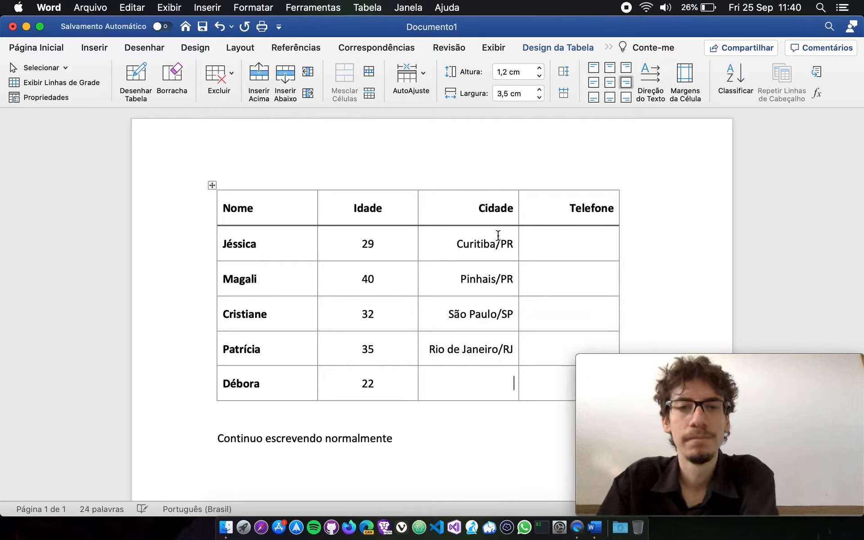
{"action": "type", "text": "Manaus/AM"}
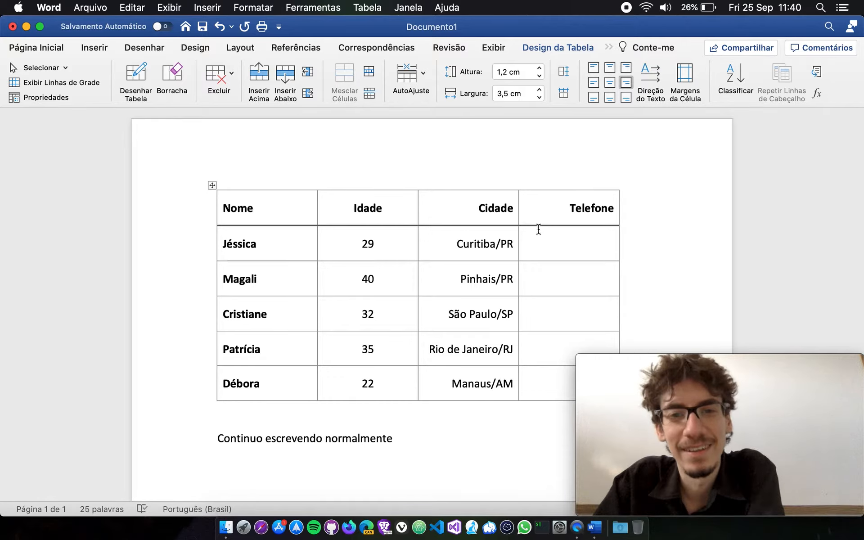
{"action": "left_click", "coordinate": [536, 243]}
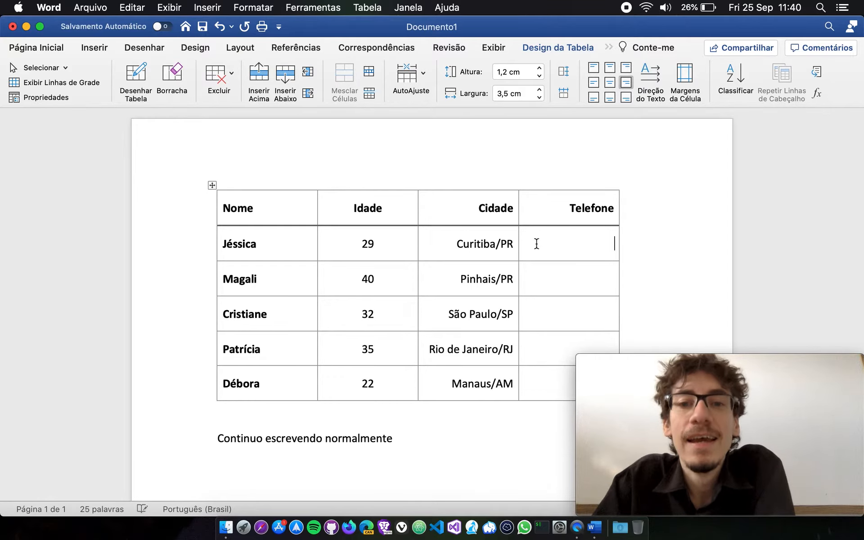
{"action": "left_click", "coordinate": [212, 185]}
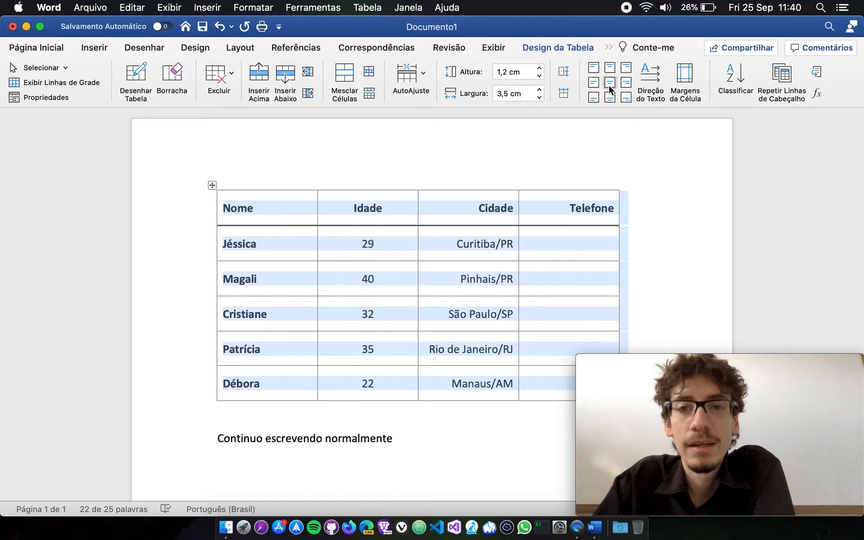
{"action": "left_click", "coordinate": [294, 185]}
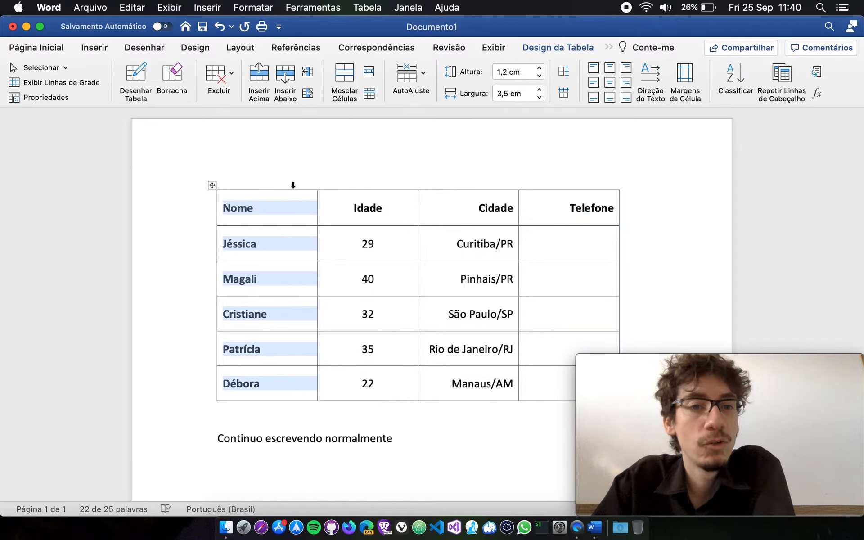
{"action": "left_click", "coordinate": [251, 209]}
{"action": "left_click", "coordinate": [212, 186]}
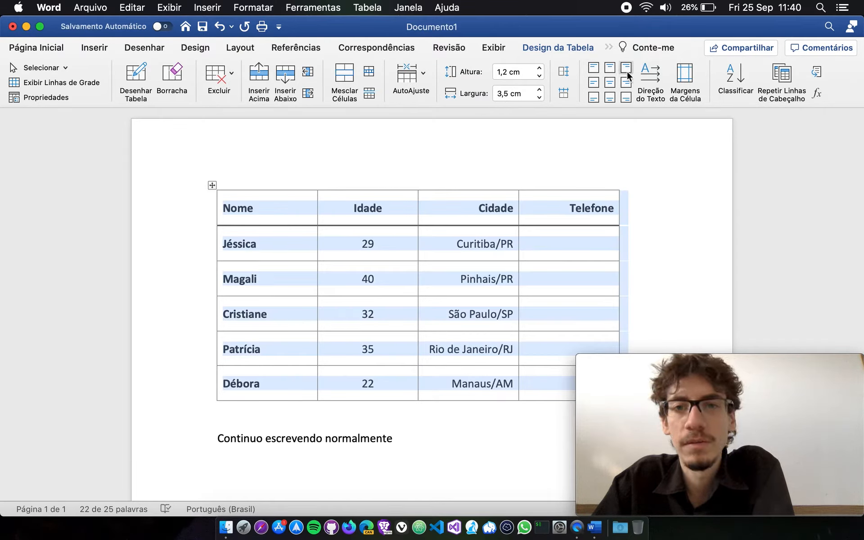
{"action": "left_click", "coordinate": [477, 186]}
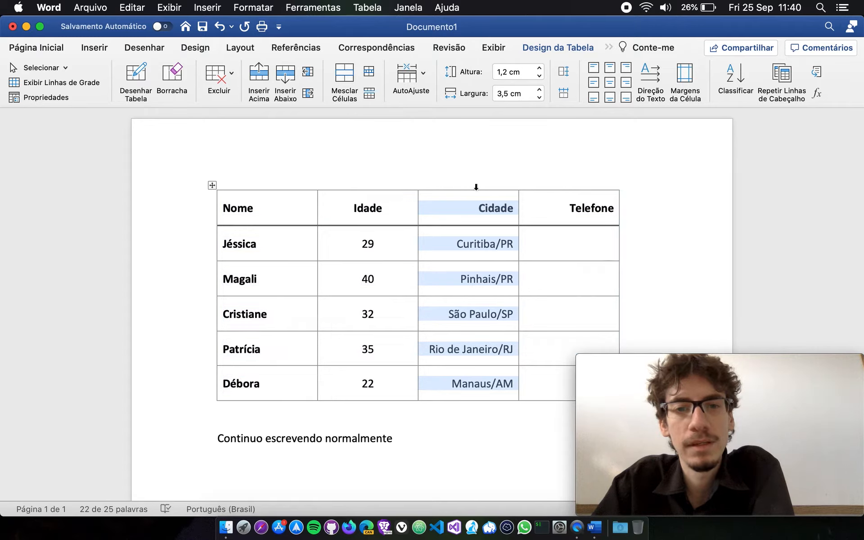
Try top and bottom alignments on the Idade column, finishing with its text centred both horizontally and vertically.
{"action": "left_click", "coordinate": [377, 187]}
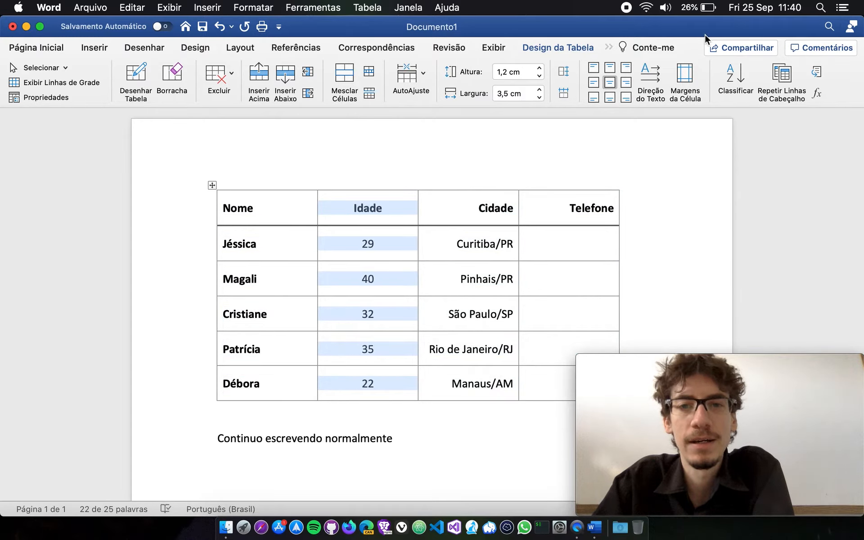
{"action": "left_click", "coordinate": [610, 67]}
{"action": "left_click", "coordinate": [610, 98]}
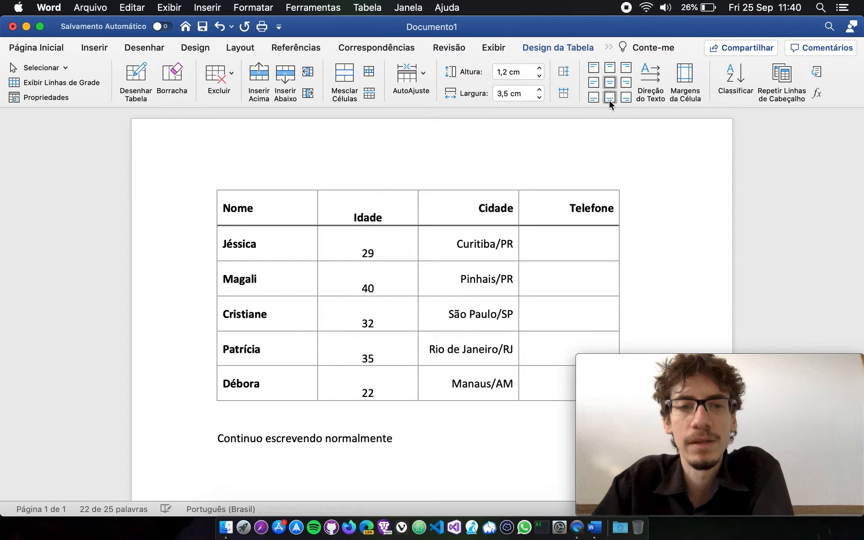
{"action": "left_click", "coordinate": [621, 255]}
{"action": "left_click", "coordinate": [345, 189]}
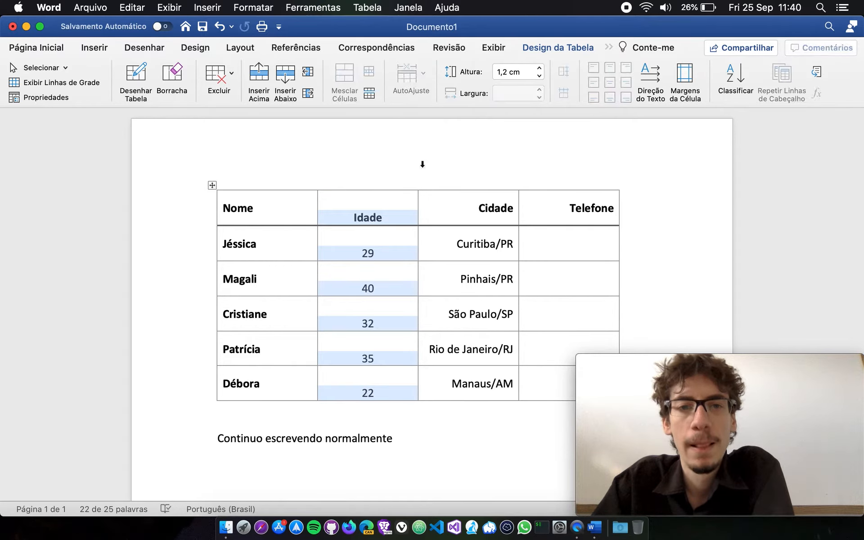
{"action": "left_click", "coordinate": [594, 95]}
{"action": "left_click", "coordinate": [611, 97]}
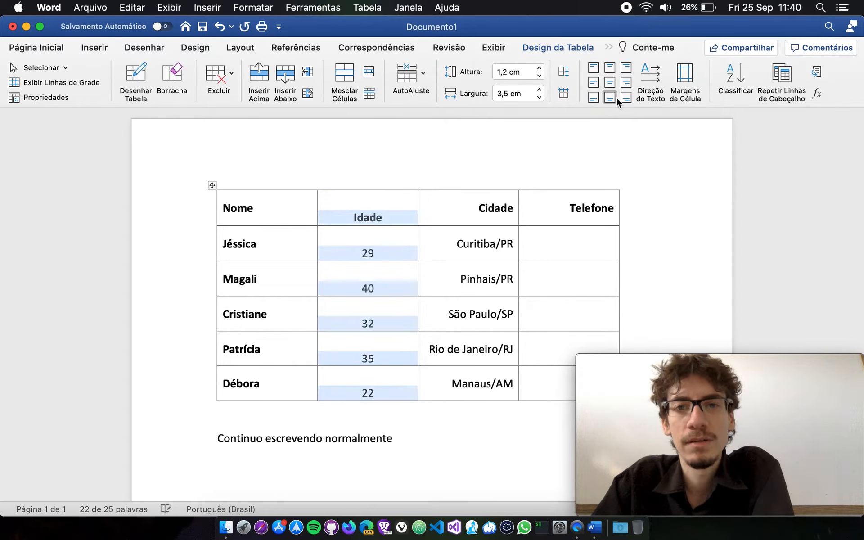
{"action": "left_click", "coordinate": [626, 99]}
{"action": "left_click", "coordinate": [611, 83]}
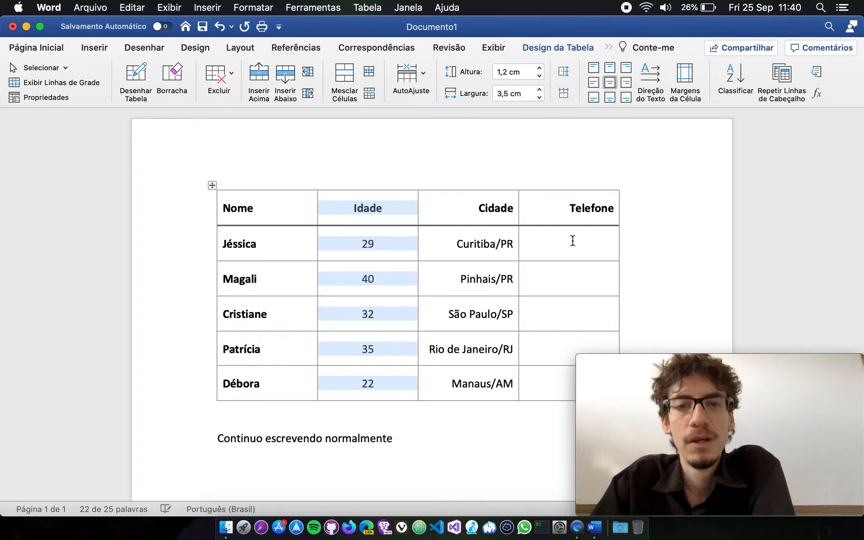
{"action": "left_click", "coordinate": [571, 240]}
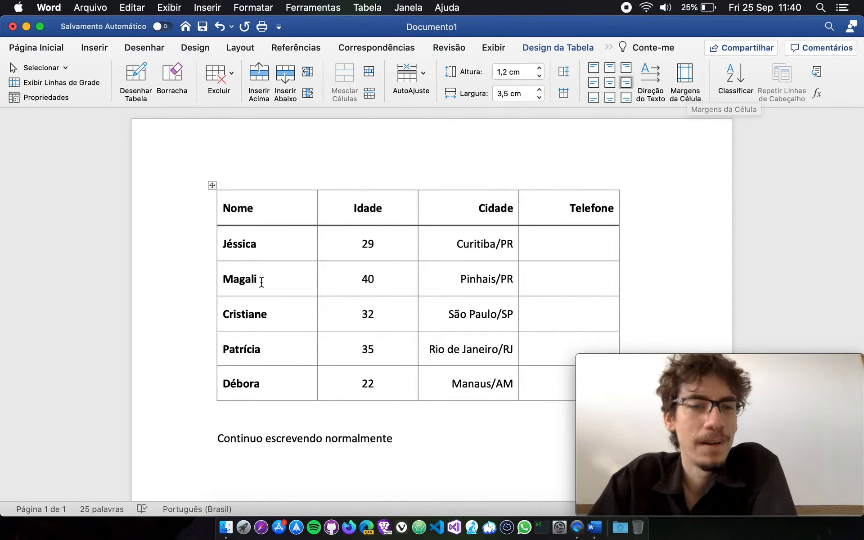
Cycle the text direction of the second data row's Nome cell twice through both vertical orientations and back to horizontal.
{"action": "left_click", "coordinate": [220, 285]}
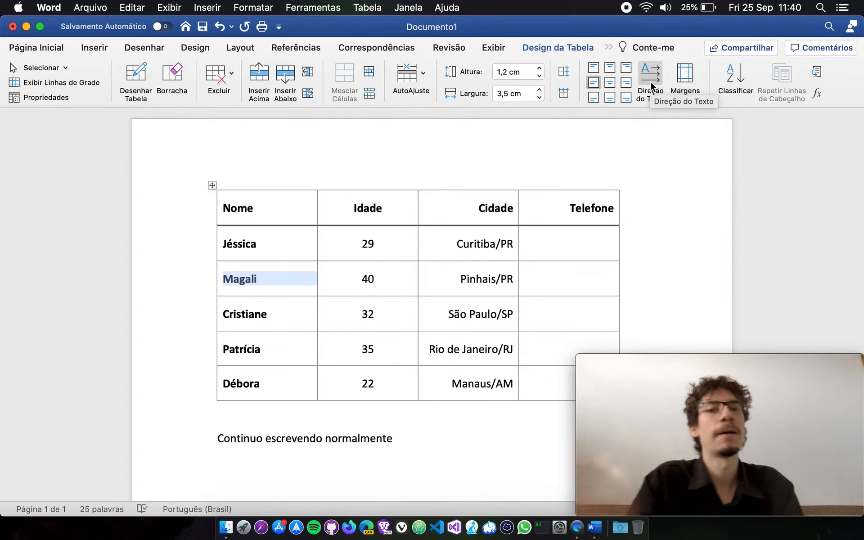
{"action": "left_click", "coordinate": [650, 82]}
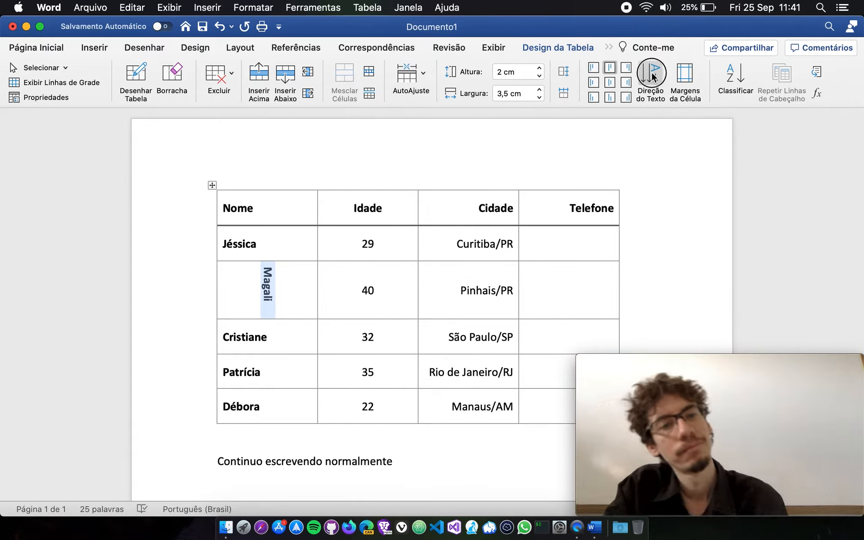
{"action": "left_click", "coordinate": [653, 77]}
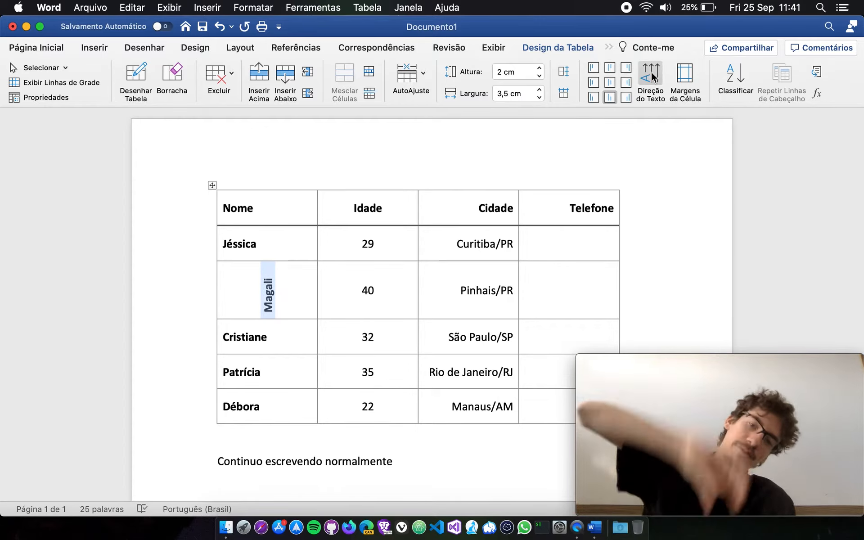
{"action": "left_click", "coordinate": [653, 77]}
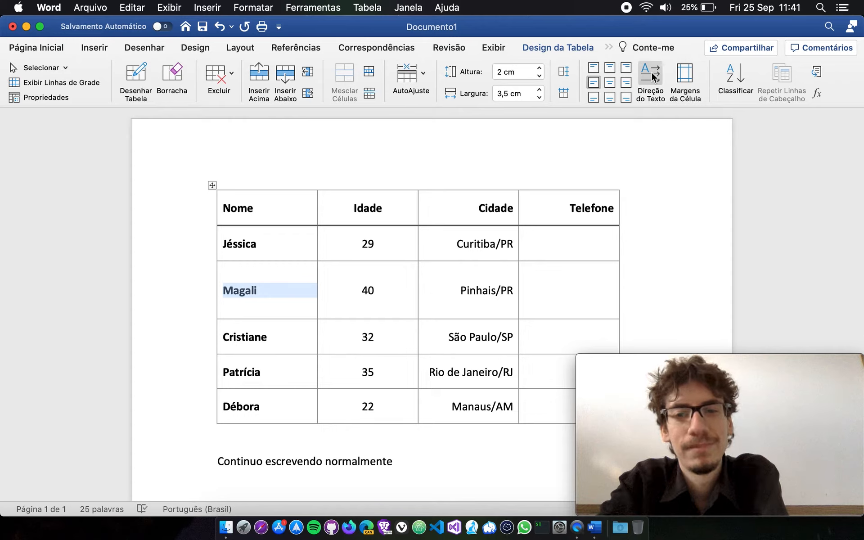
{"action": "left_click", "coordinate": [652, 78]}
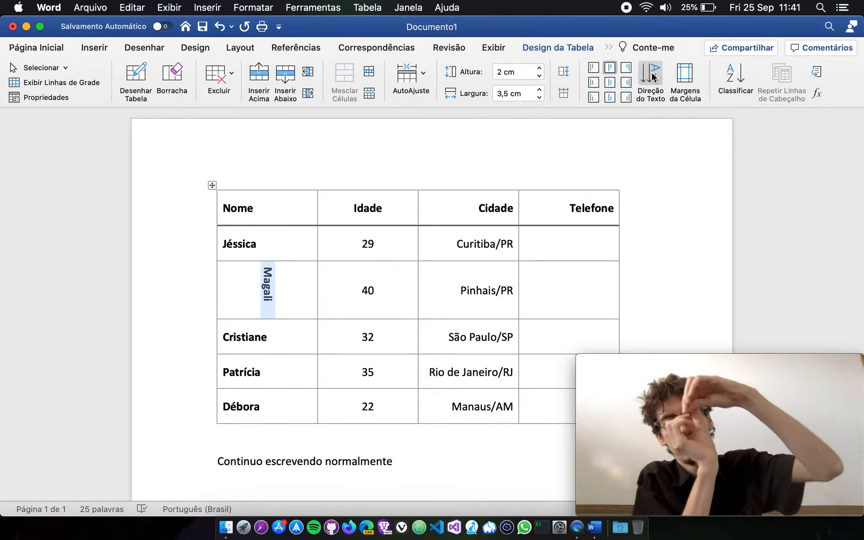
{"action": "left_click", "coordinate": [657, 78]}
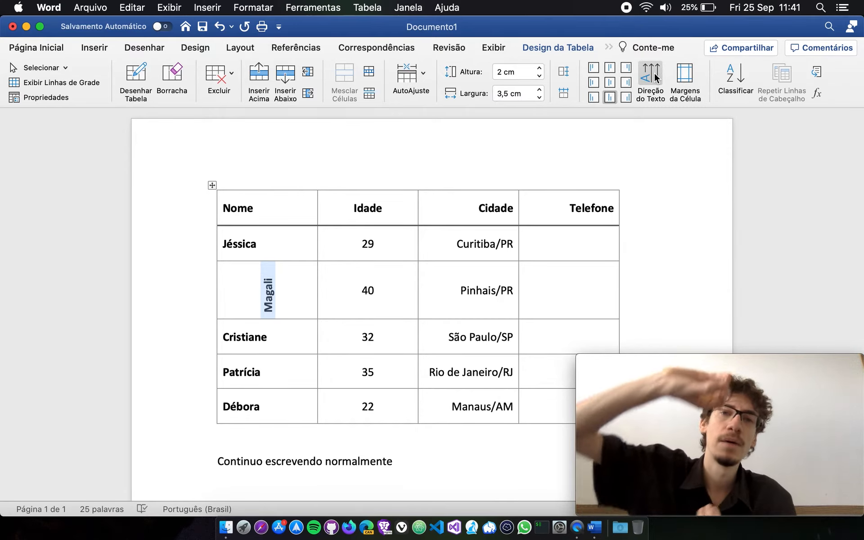
{"action": "left_click", "coordinate": [658, 78]}
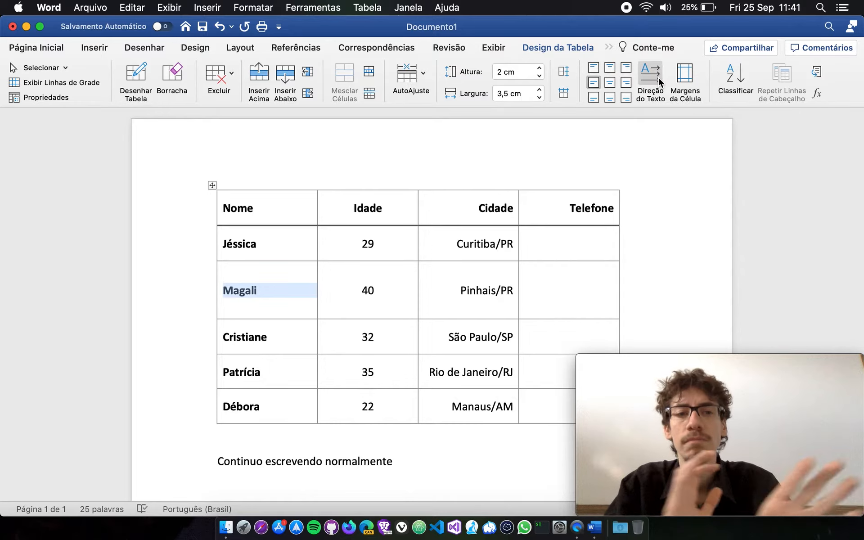
Undo the text direction changes made to the second data row's Nome cell.
{"action": "key", "text": "super+z"}
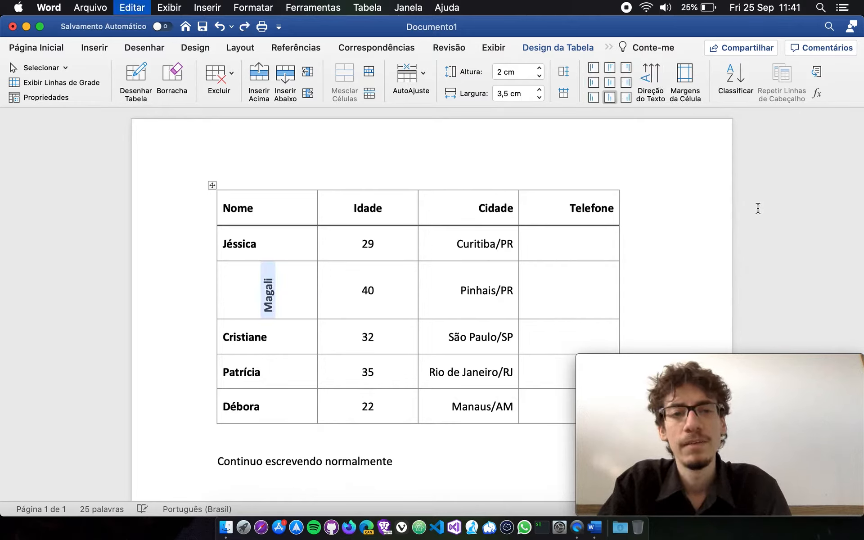
{"action": "key", "text": "super+y"}
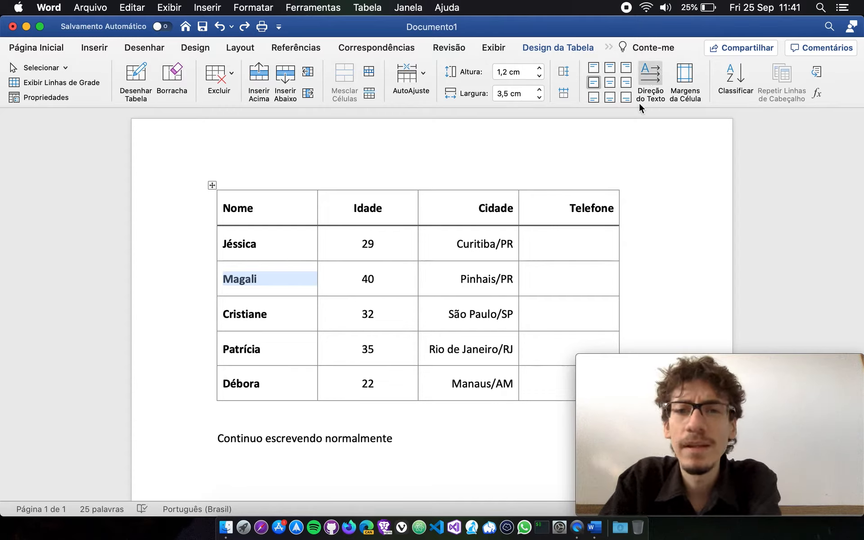
{"action": "left_click", "coordinate": [541, 272]}
{"action": "key", "text": "super+r"}
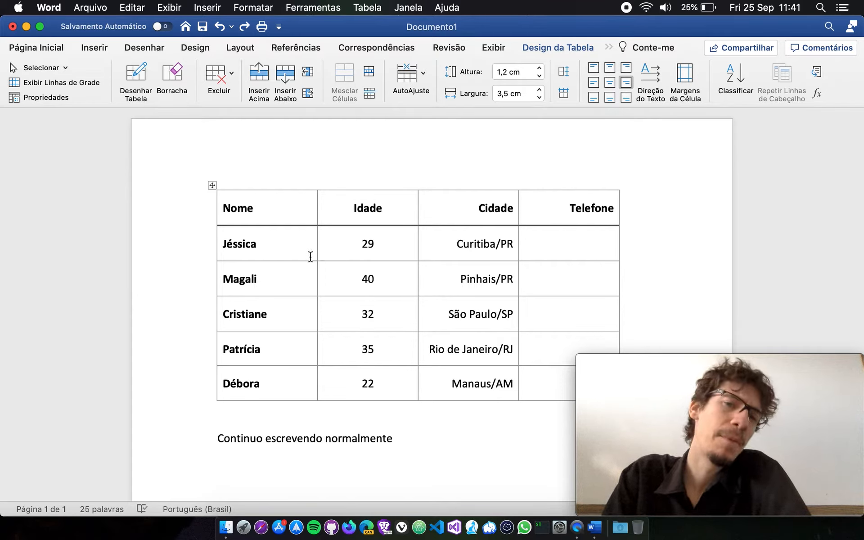
{"action": "left_click", "coordinate": [220, 242]}
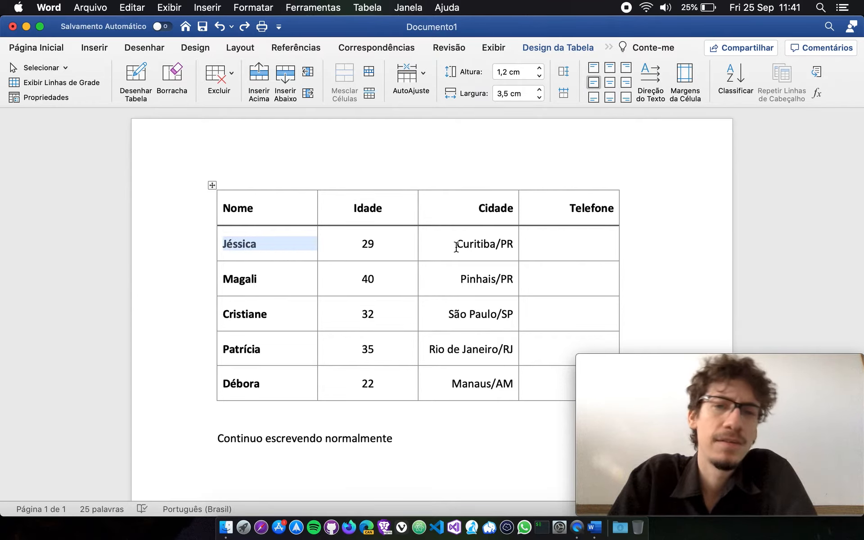
{"action": "left_click_drag", "start_coordinate": [457, 244], "coordinate": [513, 244]}
{"action": "left_click", "coordinate": [504, 245]}
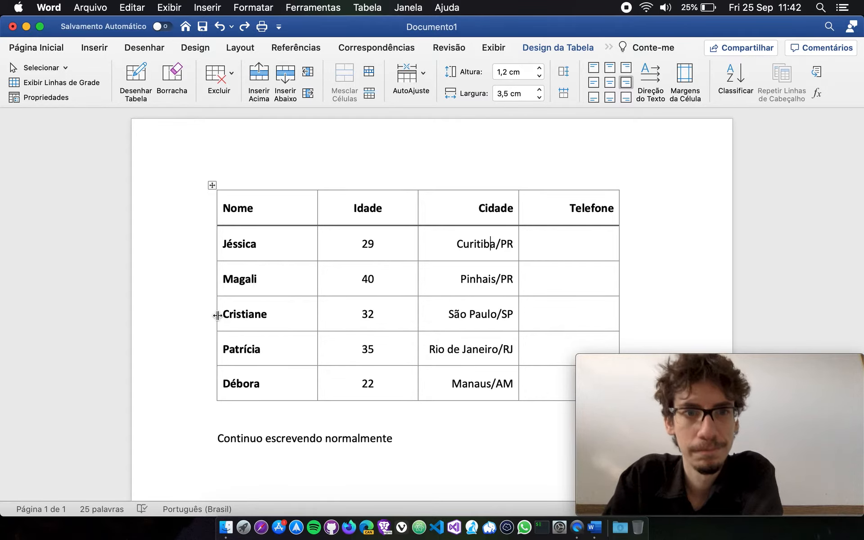
Set the default left and right cell margins to 0 for the whole table.
{"action": "left_click", "coordinate": [212, 185]}
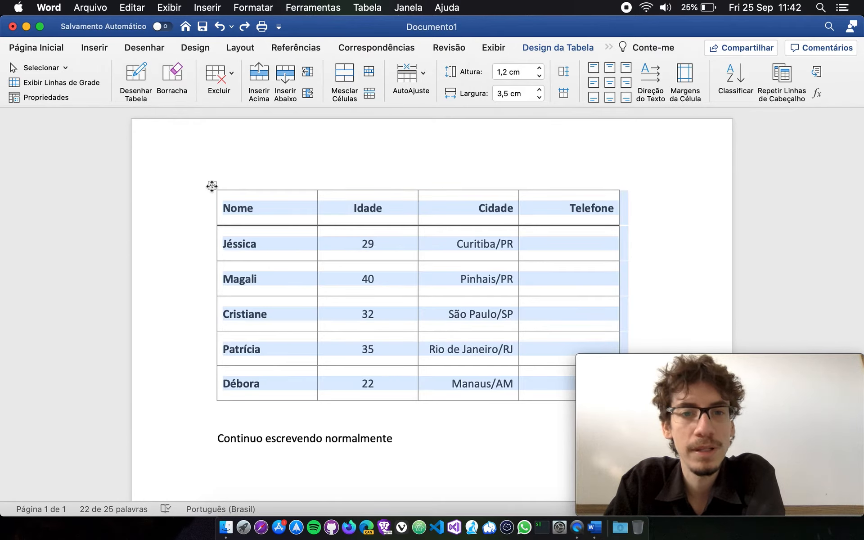
{"action": "left_click", "coordinate": [685, 75]}
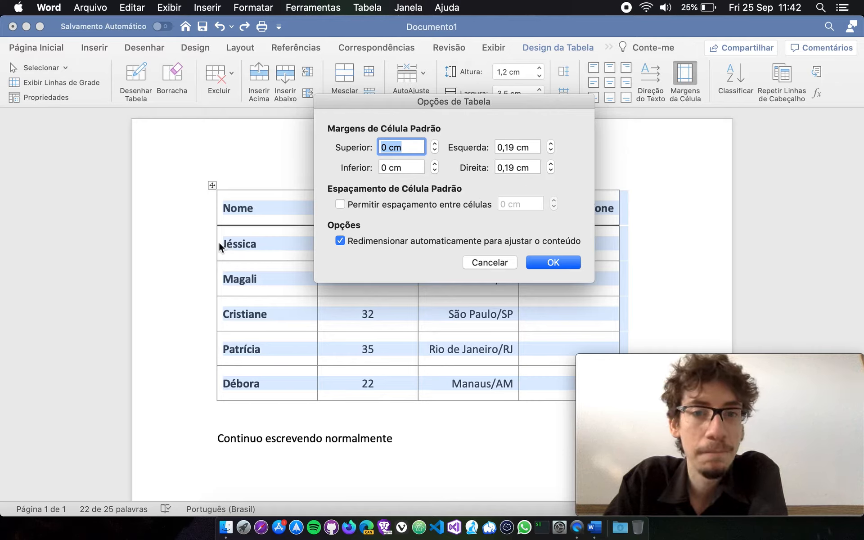
{"action": "left_click", "coordinate": [532, 149]}
{"action": "type", "text": "0"}
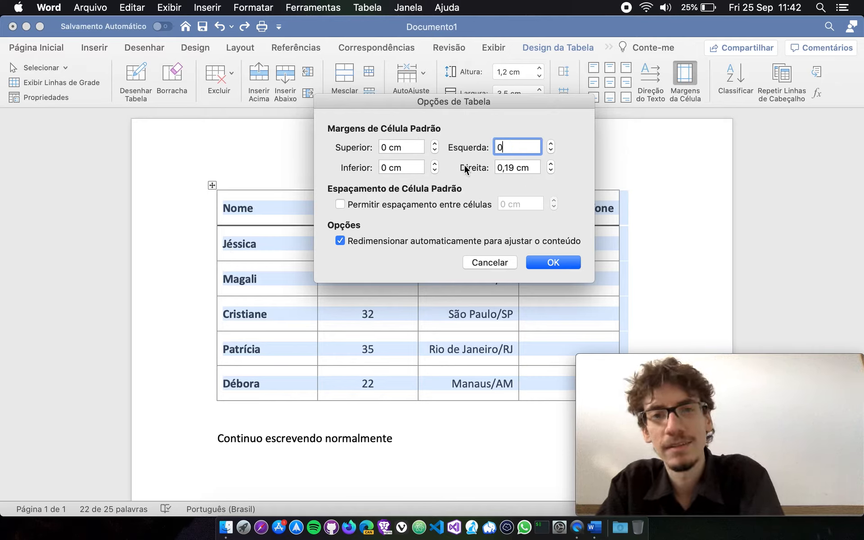
{"action": "left_click", "coordinate": [535, 169]}
{"action": "type", "text": "0"}
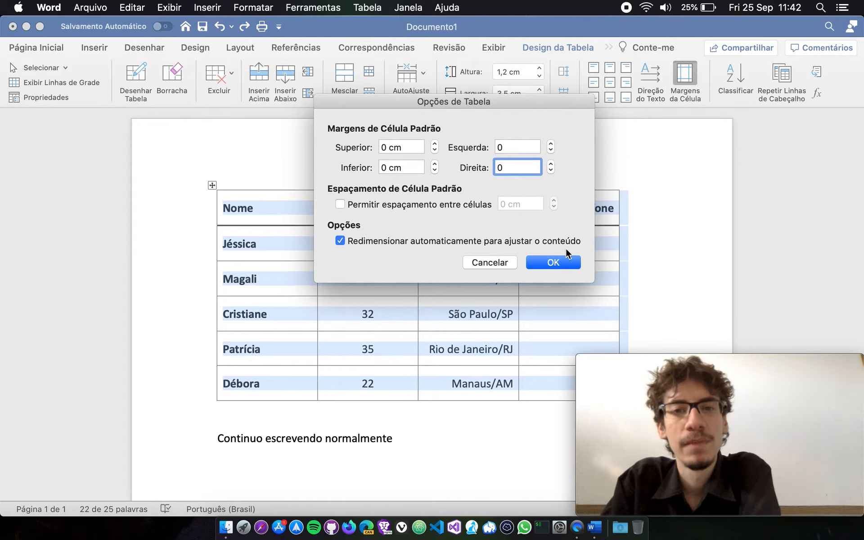
{"action": "left_click", "coordinate": [553, 262]}
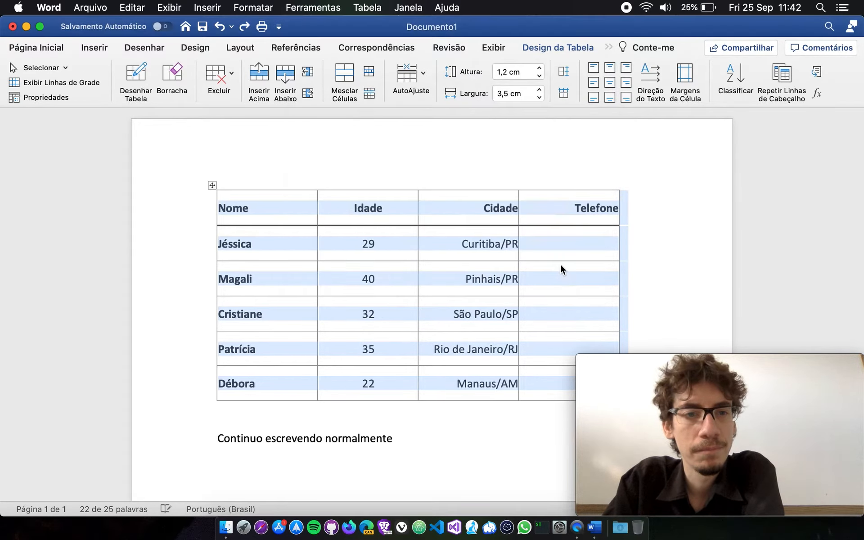
{"action": "left_click", "coordinate": [474, 244]}
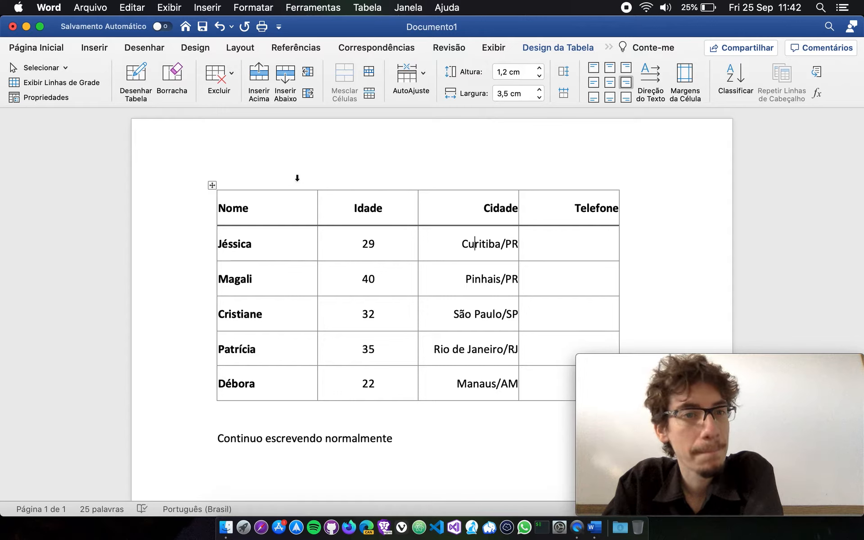
Increase the whole table's default left and right cell margins to 0,3 cm.
{"action": "left_click", "coordinate": [212, 185]}
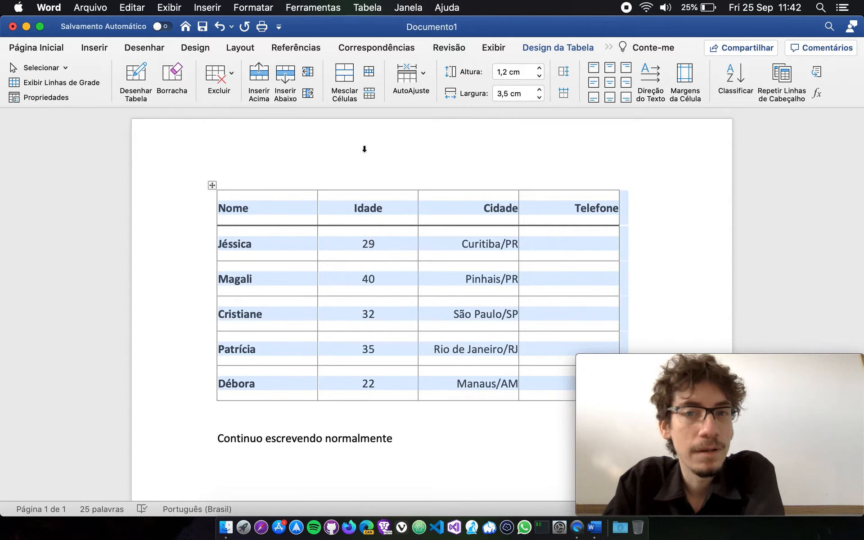
{"action": "left_click", "coordinate": [685, 76]}
{"action": "left_click", "coordinate": [551, 144]}
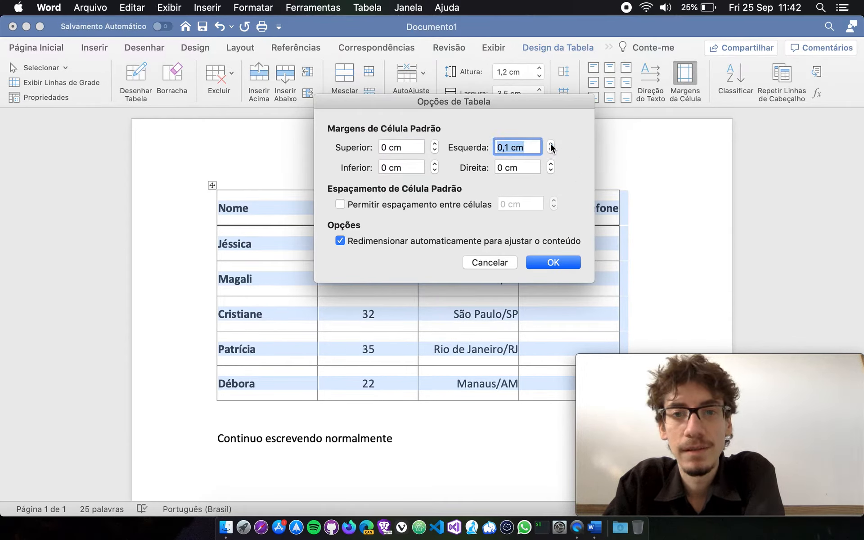
{"action": "left_click", "coordinate": [550, 144]}
{"action": "left_click", "coordinate": [552, 162]}
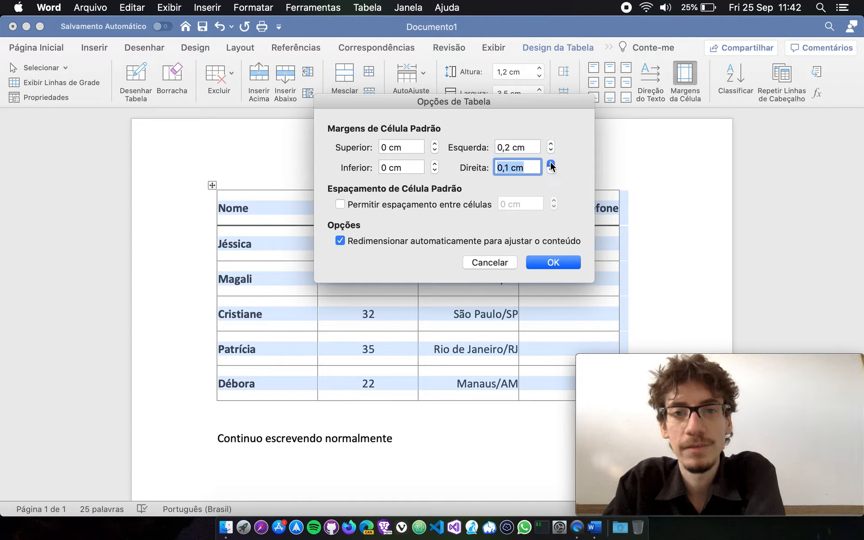
{"action": "left_click", "coordinate": [551, 162]}
{"action": "left_click", "coordinate": [552, 162]}
{"action": "left_click", "coordinate": [551, 144]}
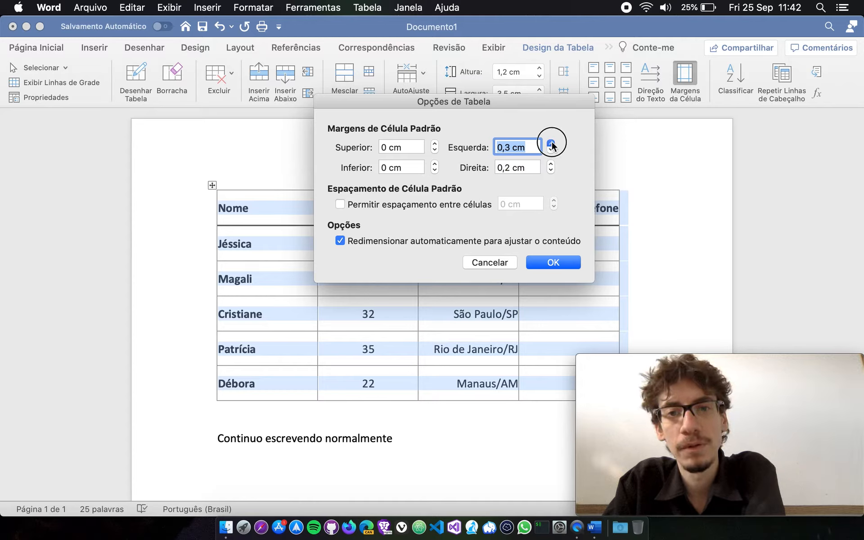
{"action": "left_click", "coordinate": [551, 163]}
{"action": "left_click", "coordinate": [552, 164]}
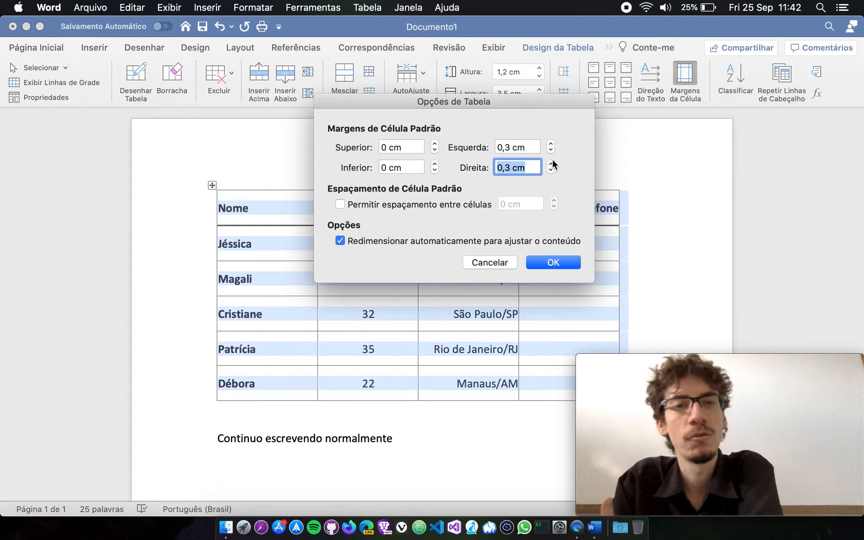
{"action": "left_click", "coordinate": [558, 262]}
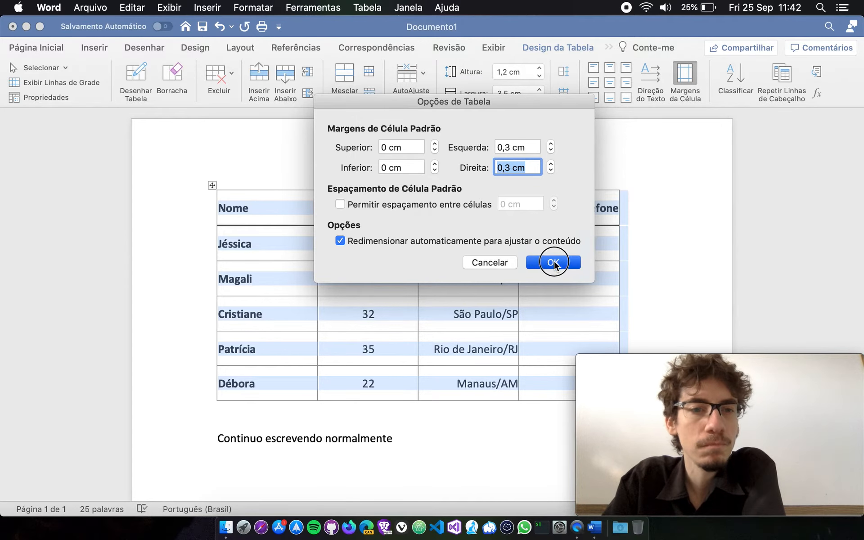
{"action": "left_click", "coordinate": [582, 244]}
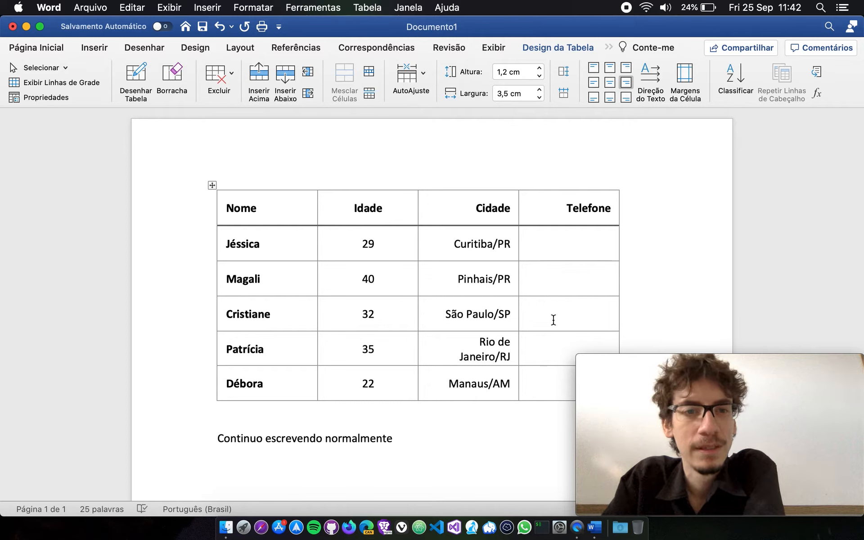
Reduce the whole table's default cell margins to 0,1 cm on the left and 0,15 cm on the right.
{"action": "left_click", "coordinate": [212, 185]}
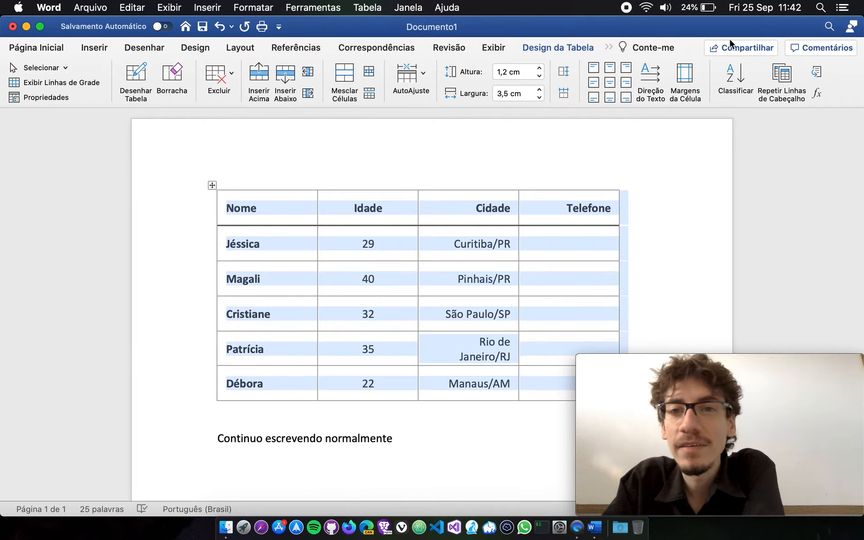
{"action": "left_click", "coordinate": [685, 77]}
{"action": "left_click", "coordinate": [550, 150]}
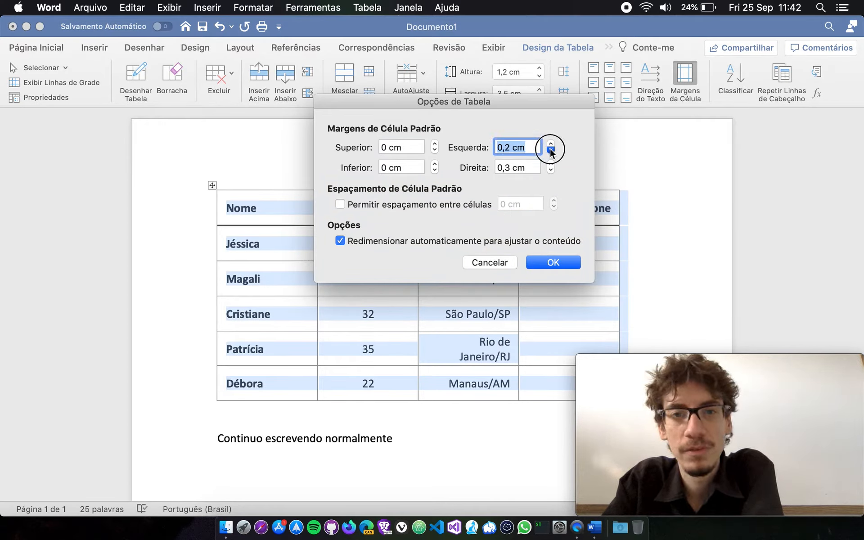
{"action": "left_click", "coordinate": [551, 150]}
{"action": "left_click", "coordinate": [550, 170]}
{"action": "left_click", "coordinate": [551, 170]}
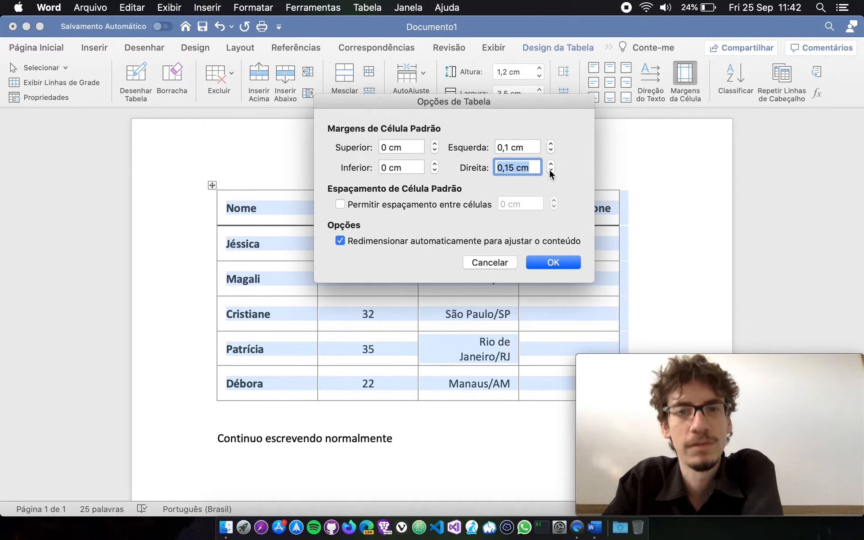
{"action": "left_click", "coordinate": [566, 263]}
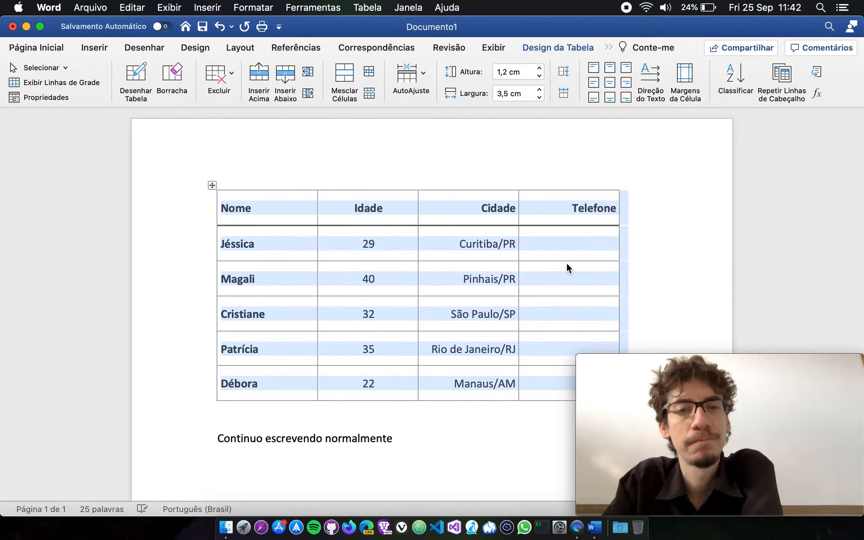
{"action": "left_click", "coordinate": [561, 347]}
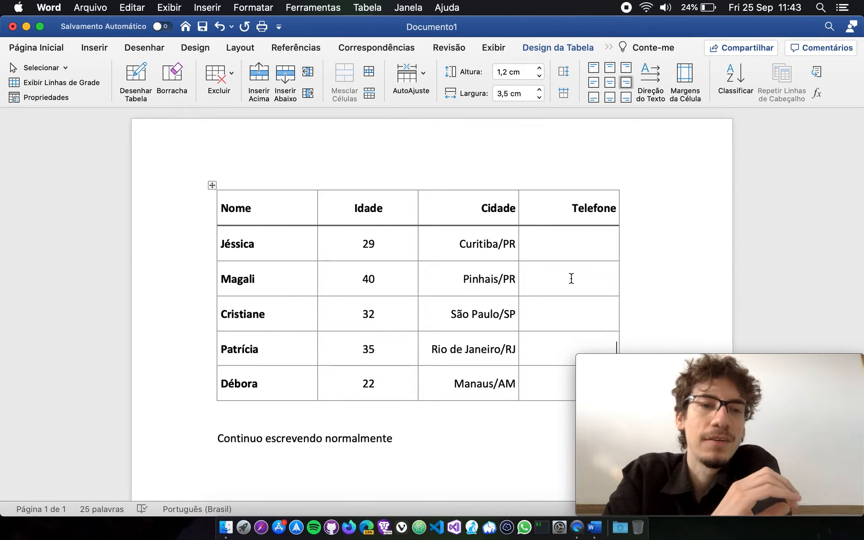
{"action": "left_click", "coordinate": [226, 247]}
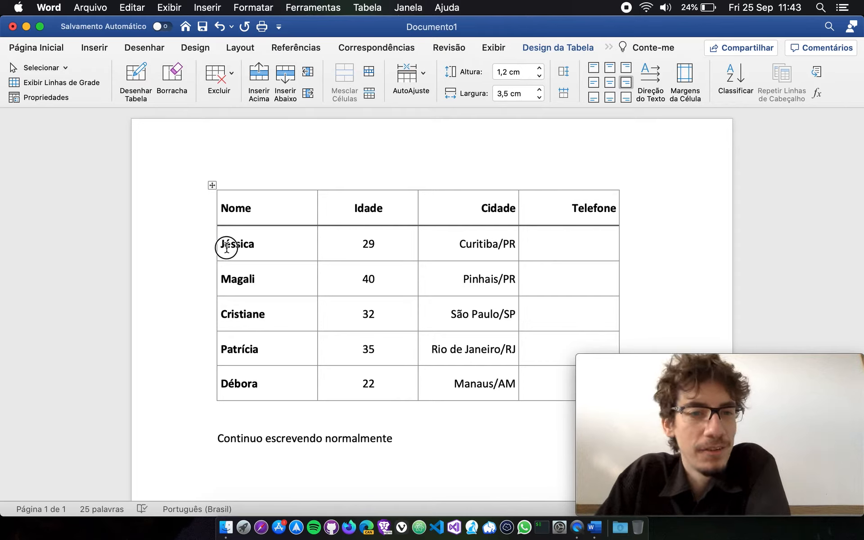
{"action": "left_click_drag", "start_coordinate": [227, 246], "coordinate": [288, 378]}
{"action": "left_click", "coordinate": [290, 380]}
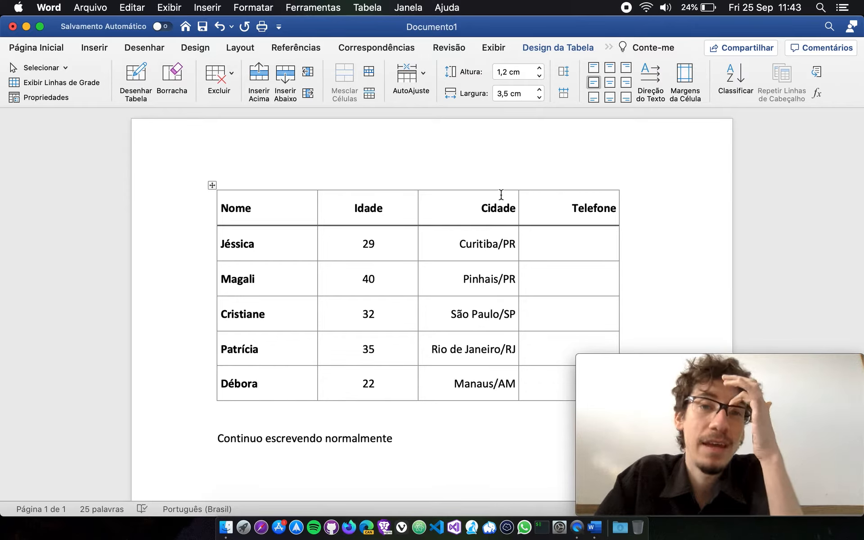
{"action": "left_click", "coordinate": [264, 247]}
{"action": "left_click", "coordinate": [744, 77]}
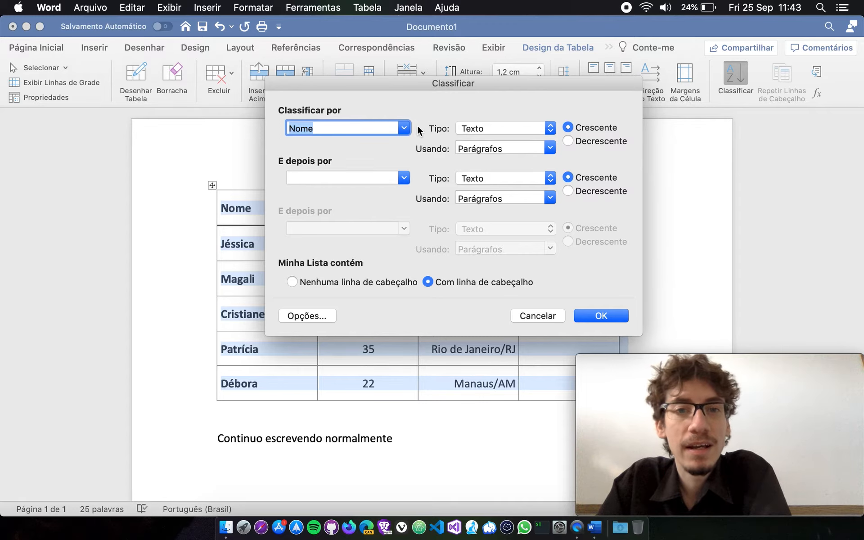
{"action": "left_click", "coordinate": [552, 315]}
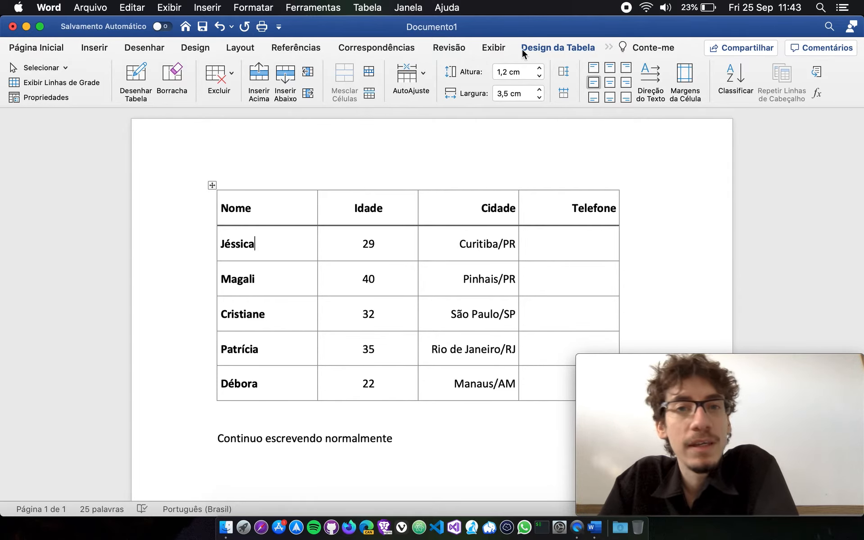
Turn the table's header row (Linha de Cabeçalho) style option off and back on.
{"action": "left_click", "coordinate": [581, 47]}
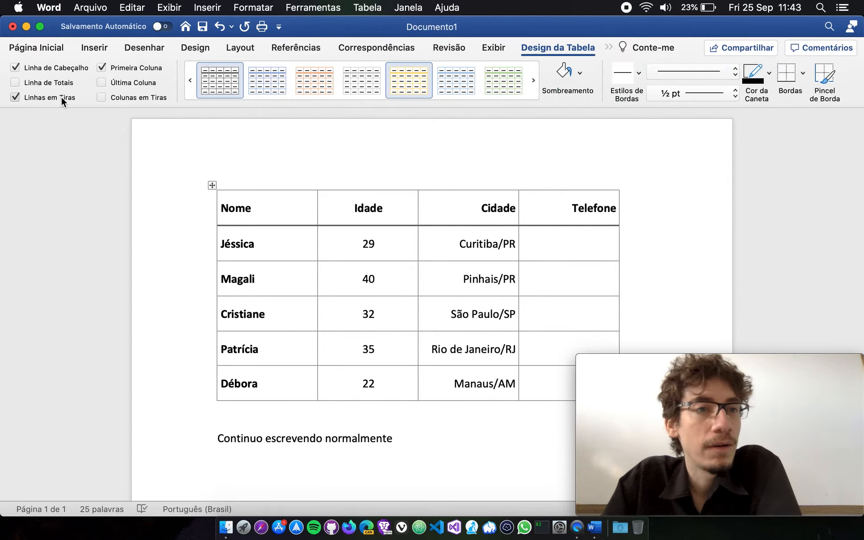
{"action": "left_click", "coordinate": [15, 68]}
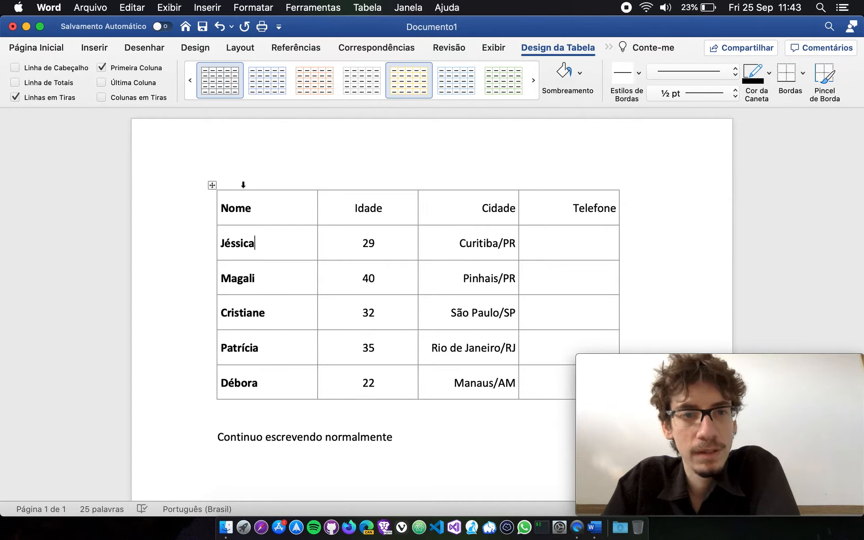
{"action": "left_click", "coordinate": [15, 68]}
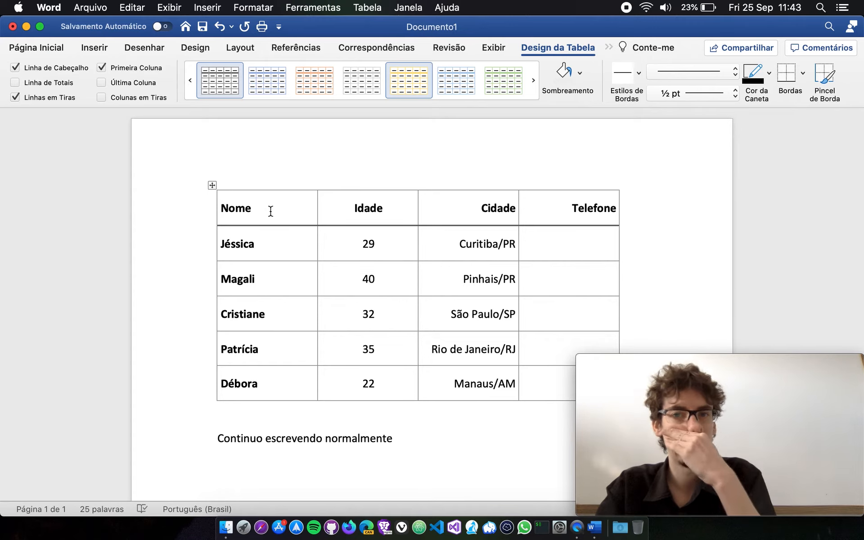
Open the table's sort settings, view the available sort columns, and move the dialog clear of the Nome and Idade columns.
{"action": "left_click", "coordinate": [608, 47]}
{"action": "left_click", "coordinate": [638, 60]}
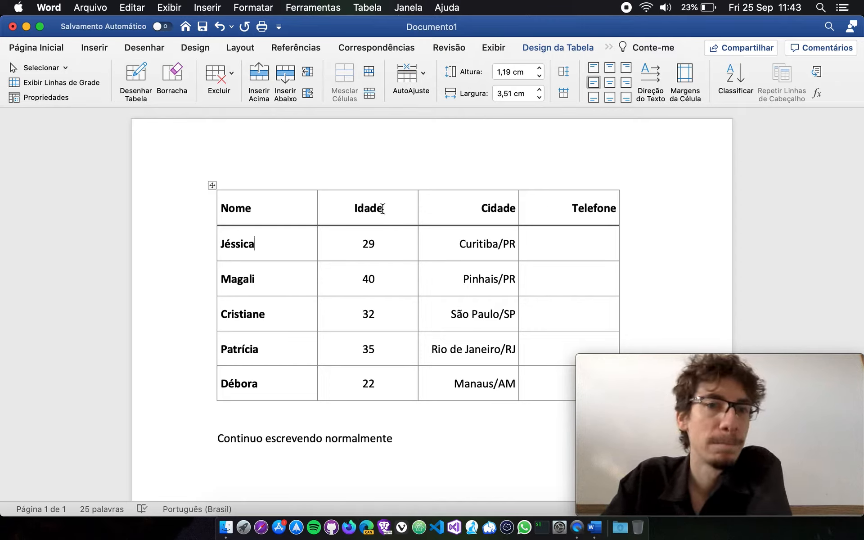
{"action": "left_click", "coordinate": [729, 81]}
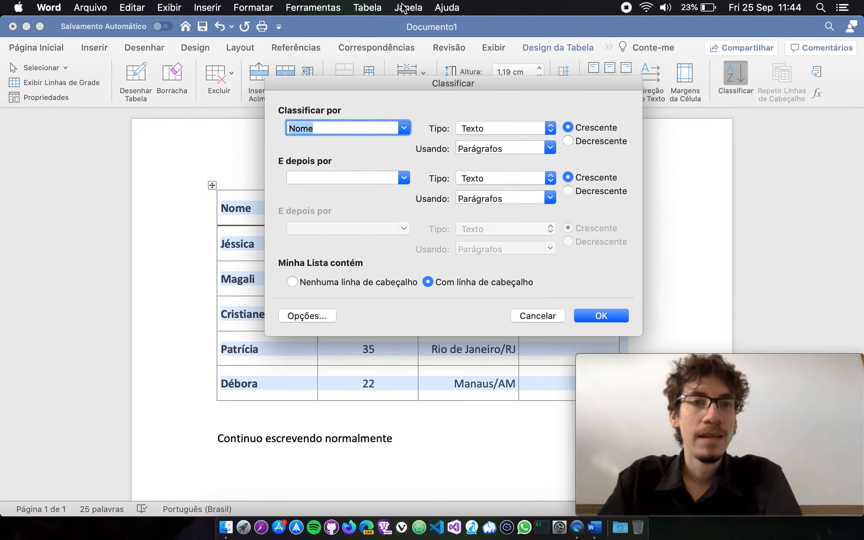
{"action": "left_click_drag", "start_coordinate": [378, 85], "coordinate": [518, 76]}
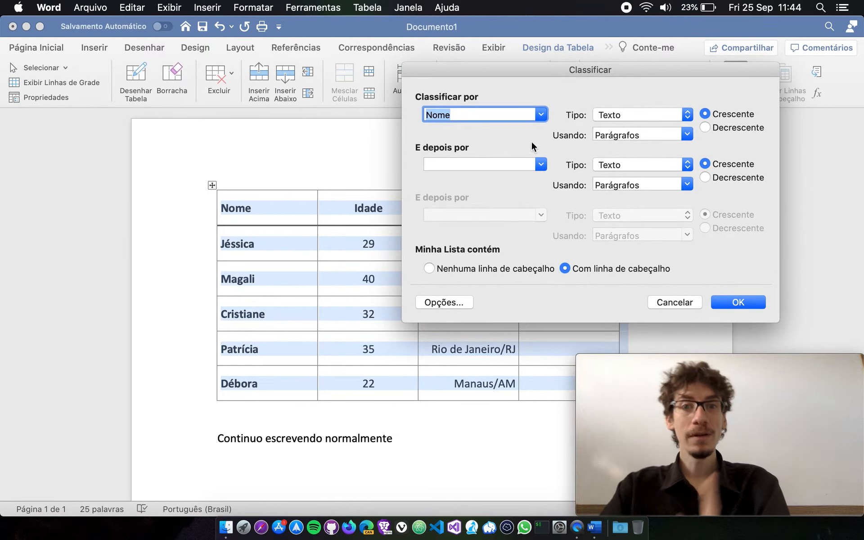
{"action": "left_click", "coordinate": [541, 115]}
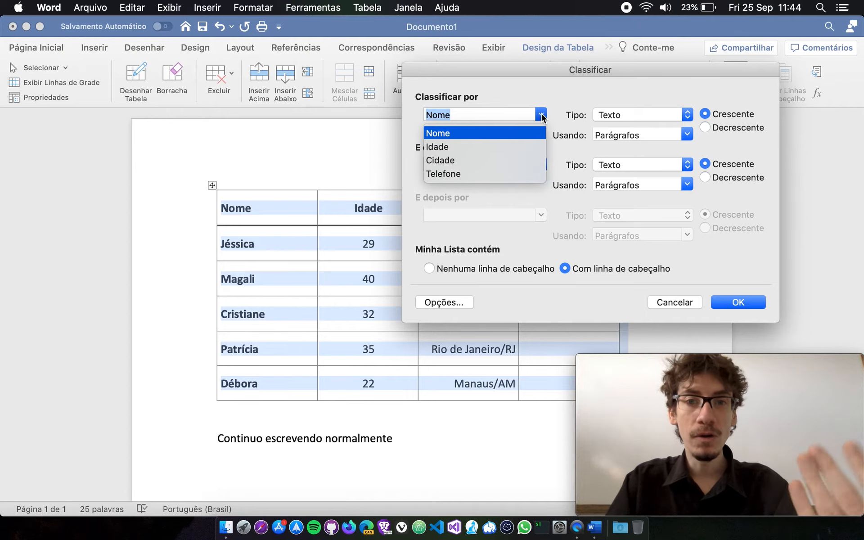
{"action": "left_click", "coordinate": [542, 116]}
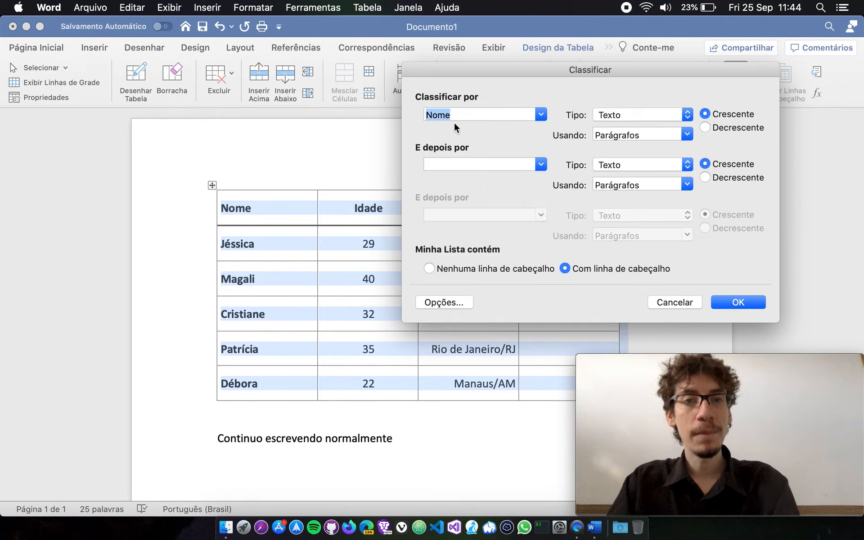
{"action": "left_click_drag", "start_coordinate": [490, 68], "coordinate": [531, 52]}
{"action": "left_click", "coordinate": [534, 95]}
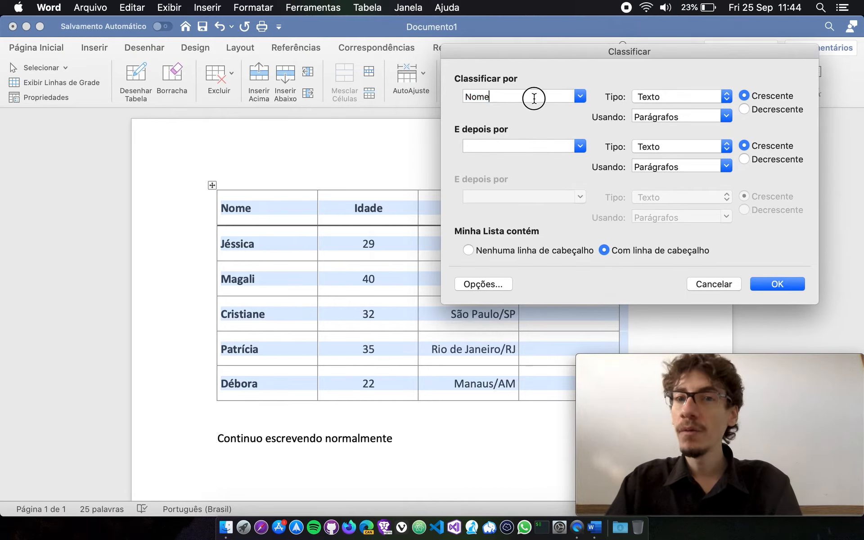
Try Idade as the primary sort column, return to Nome, and switch its order to descending and back to ascending.
{"action": "left_click", "coordinate": [580, 96]}
{"action": "left_click", "coordinate": [551, 131]}
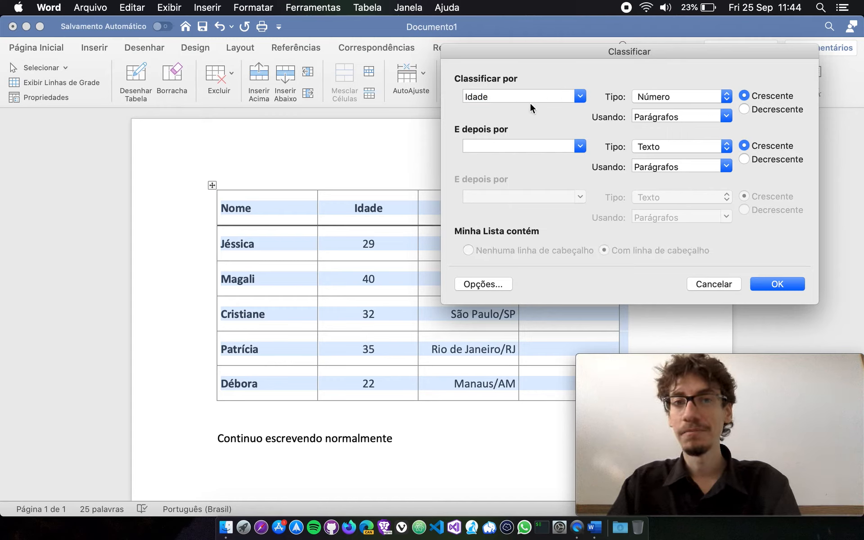
{"action": "left_click", "coordinate": [583, 96]}
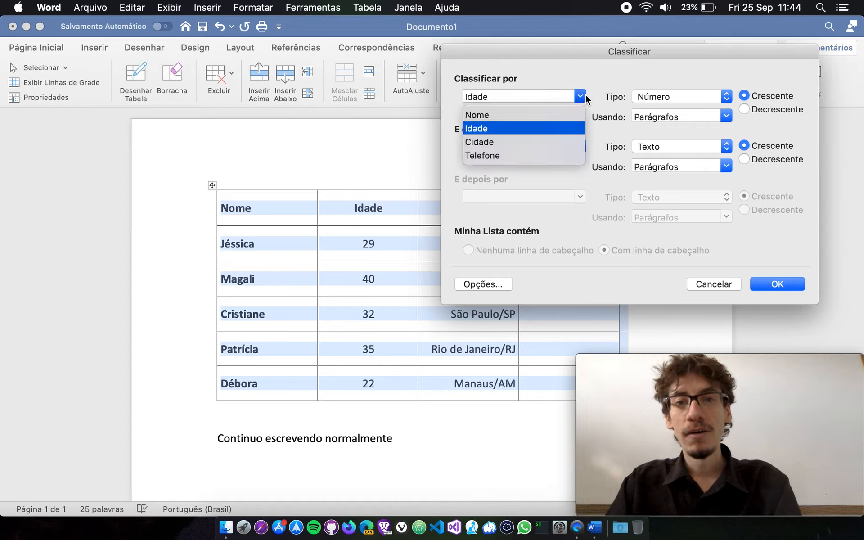
{"action": "left_click", "coordinate": [533, 115]}
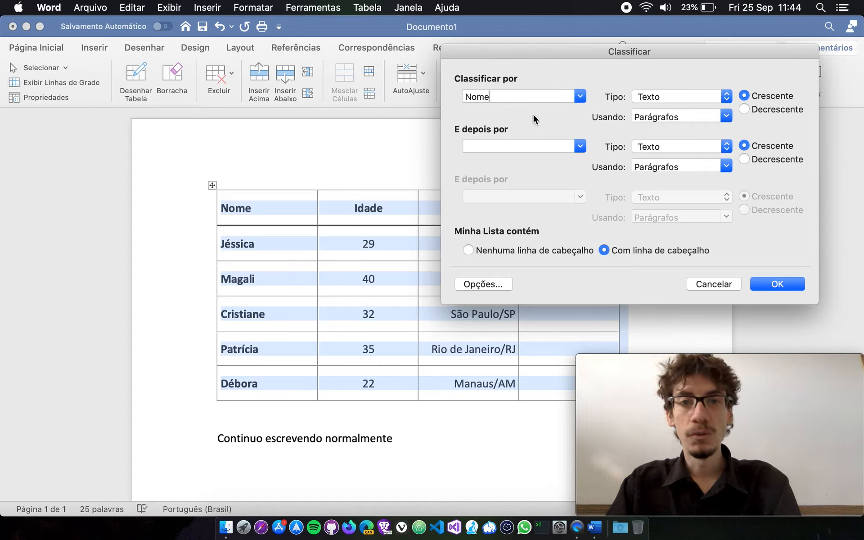
{"action": "left_click", "coordinate": [746, 108]}
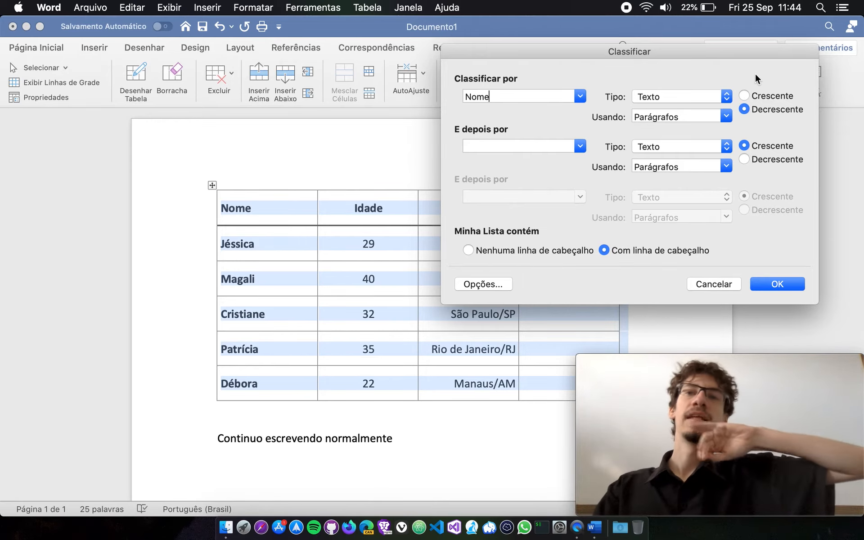
{"action": "left_click", "coordinate": [743, 95]}
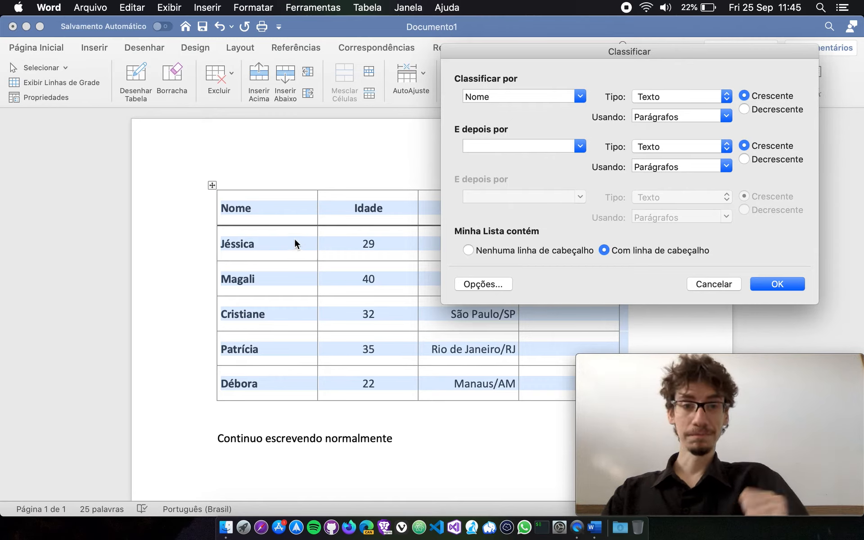
Compare the text type for Nome with the number type for Idade as primary sort column, and try descending order on Idade.
{"action": "left_click", "coordinate": [580, 96]}
{"action": "left_click", "coordinate": [499, 129]}
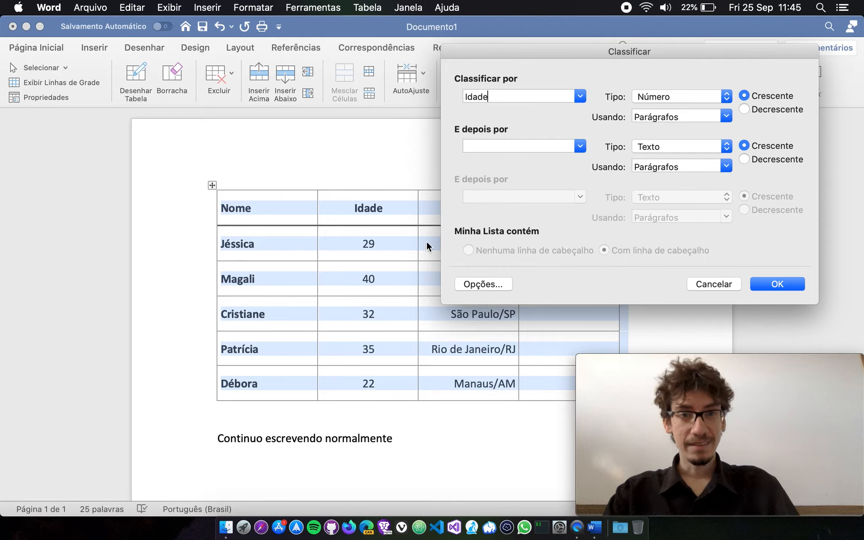
{"action": "left_click", "coordinate": [570, 97]}
{"action": "left_click", "coordinate": [562, 115]}
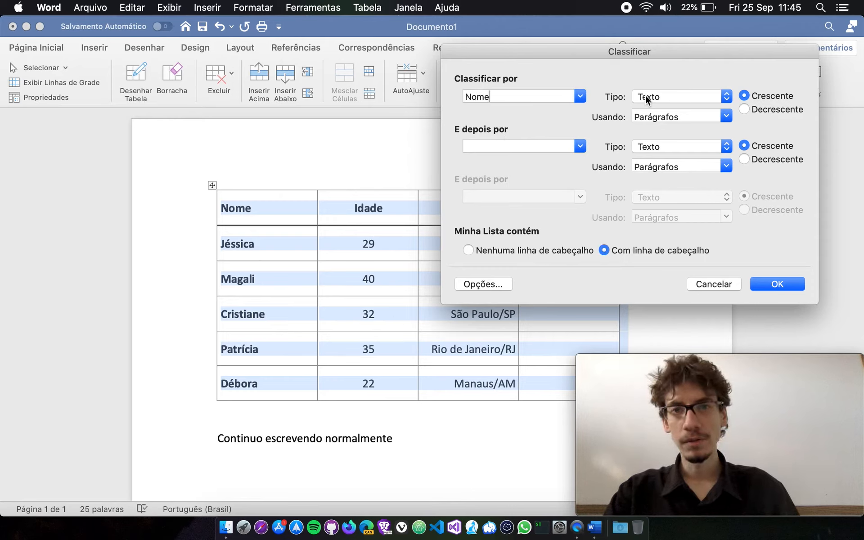
{"action": "left_click", "coordinate": [585, 97]}
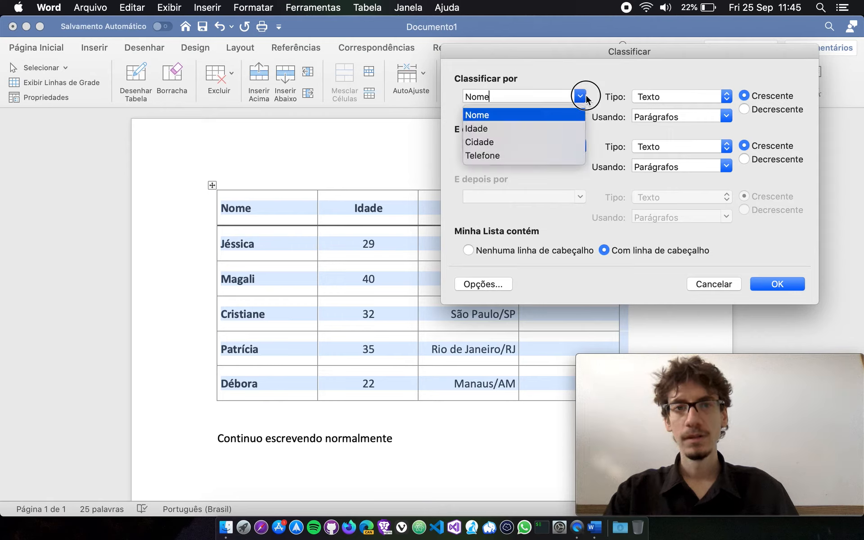
{"action": "left_click", "coordinate": [524, 129]}
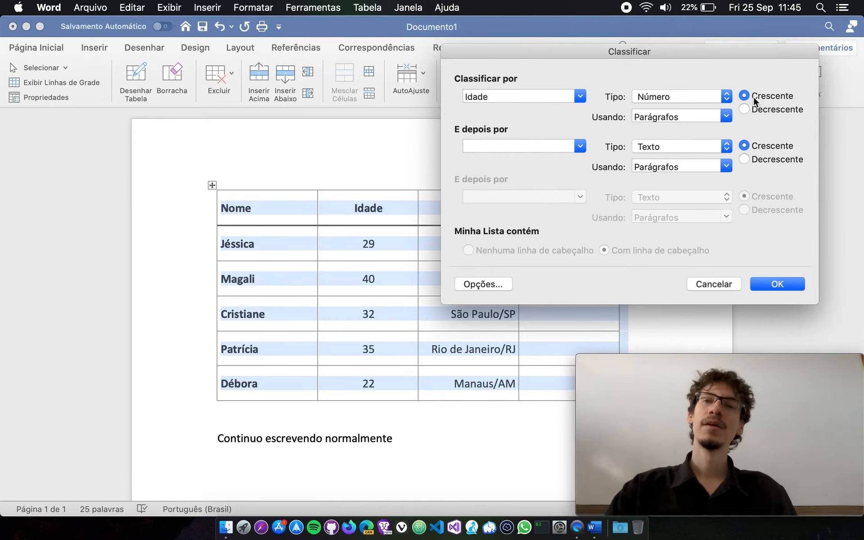
{"action": "left_click", "coordinate": [745, 109]}
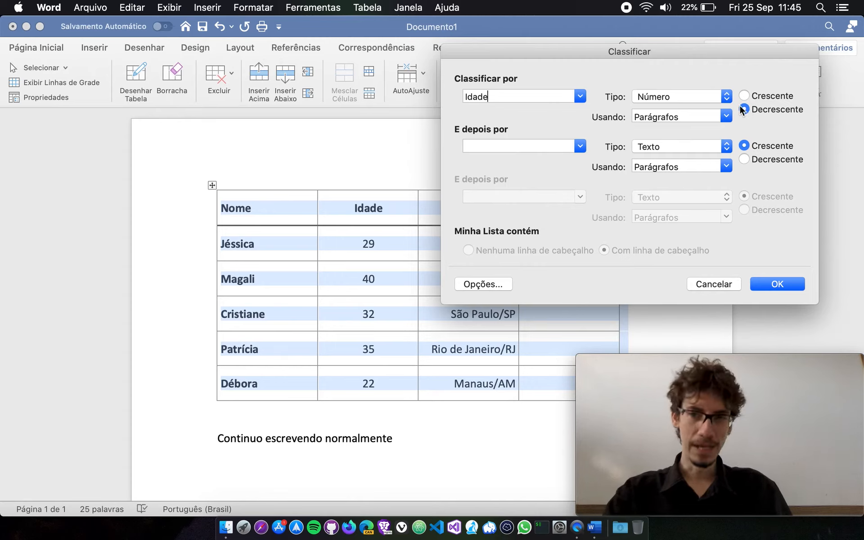
{"action": "left_click", "coordinate": [743, 96]}
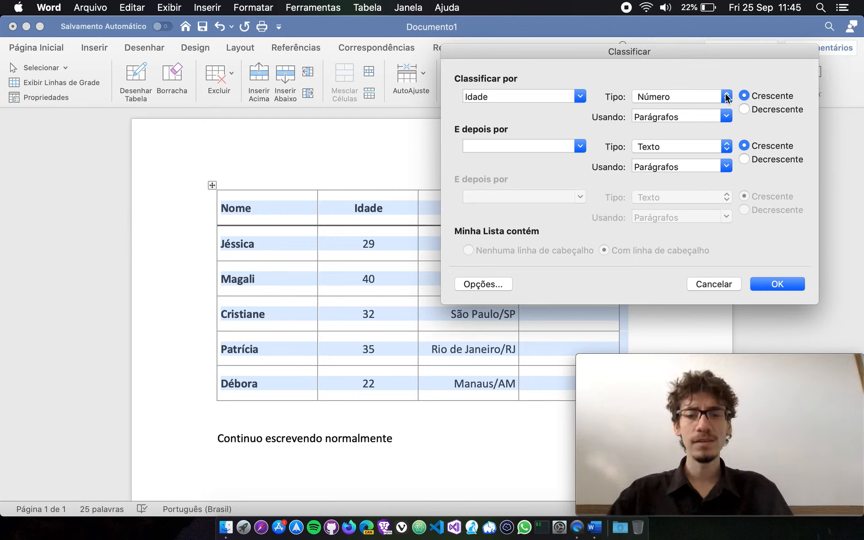
Sort the table rows by Nome as text in ascending order, treating the list as having a header row.
{"action": "left_click", "coordinate": [579, 96]}
{"action": "left_click", "coordinate": [524, 116]}
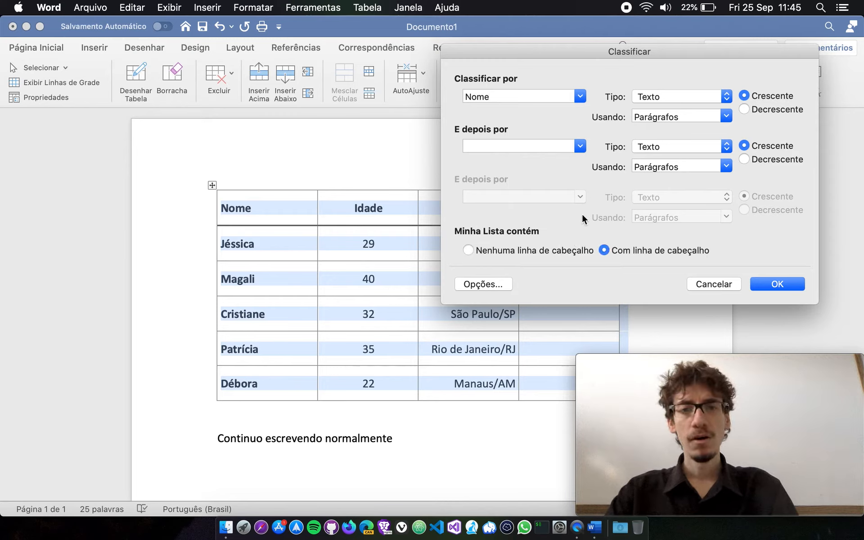
{"action": "left_click", "coordinate": [604, 250]}
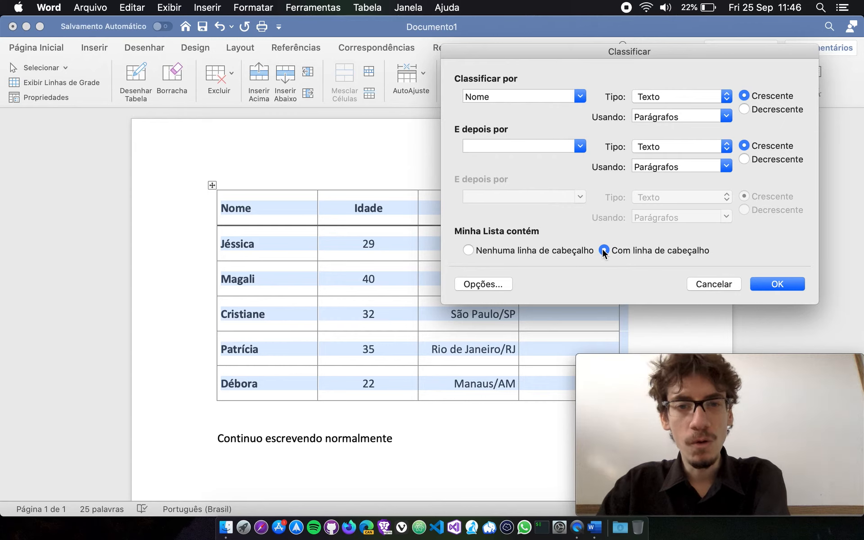
{"action": "left_click", "coordinate": [777, 285]}
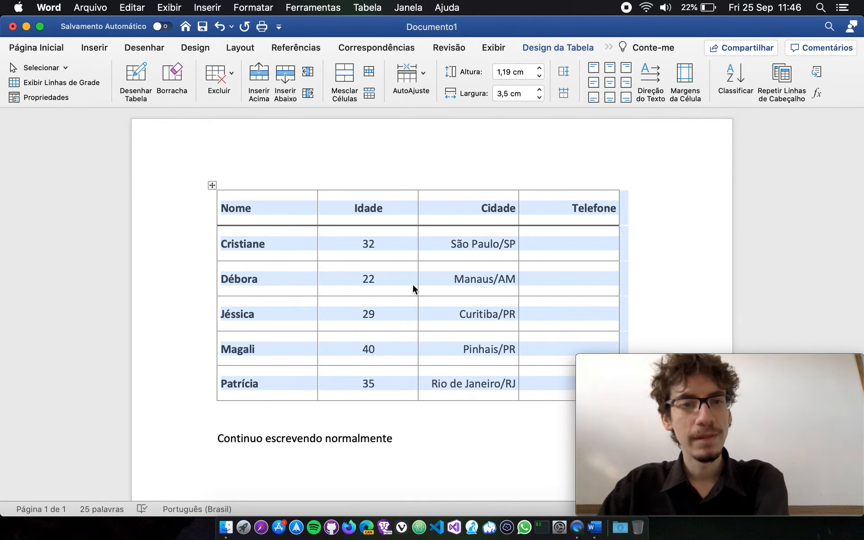
Check the alphabetical order of the Nome column and that each row's age and city stay with its name.
{"action": "left_click", "coordinate": [412, 282]}
{"action": "left_click", "coordinate": [228, 278]}
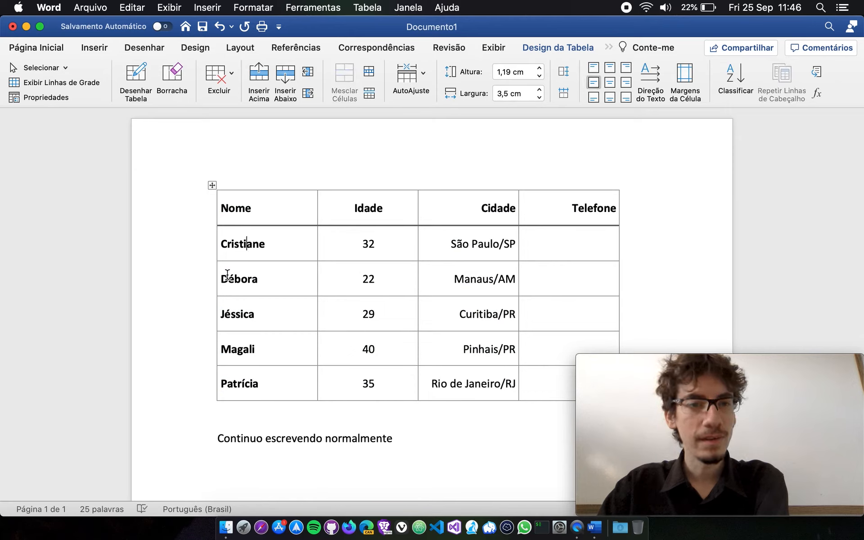
{"action": "left_click", "coordinate": [226, 315]}
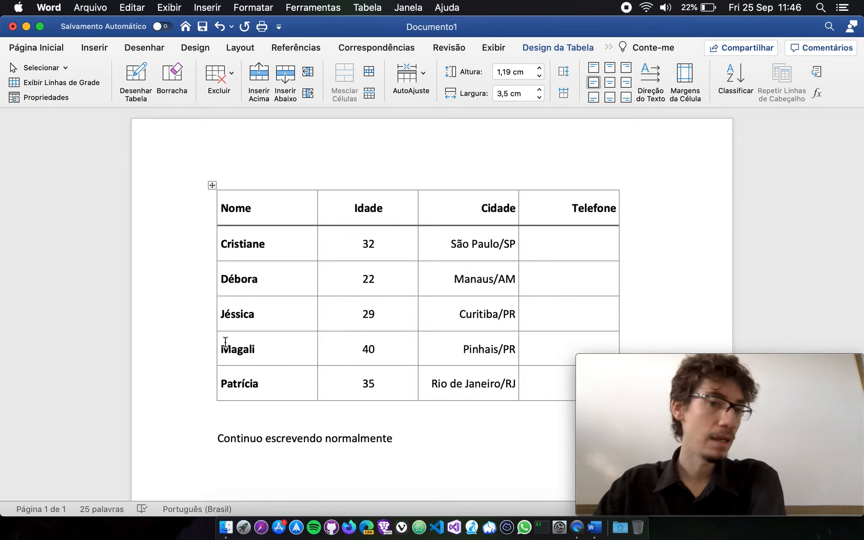
{"action": "left_click", "coordinate": [225, 343]}
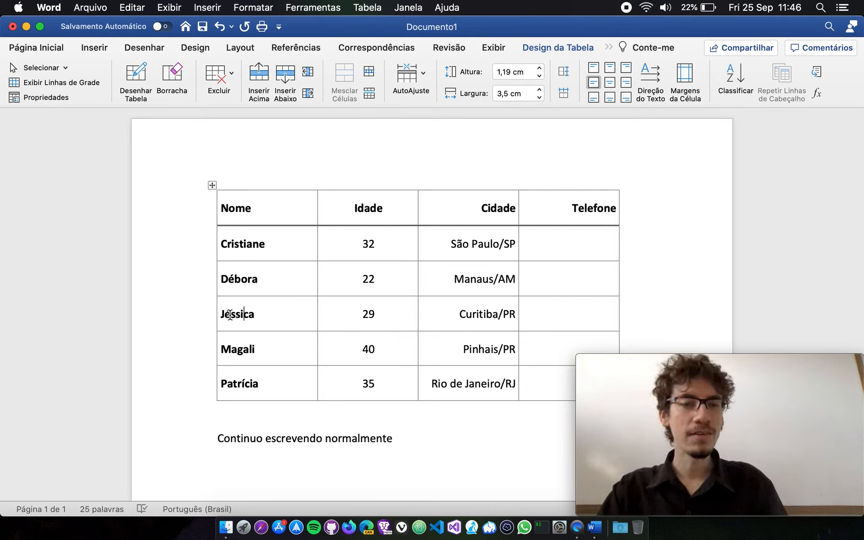
{"action": "left_click_drag", "start_coordinate": [226, 313], "coordinate": [482, 316]}
{"action": "left_click", "coordinate": [484, 314]}
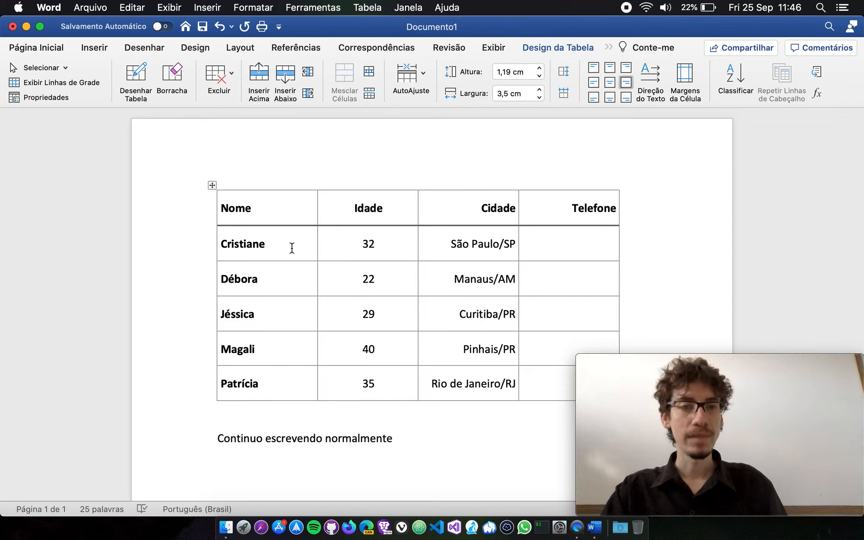
{"action": "left_click", "coordinate": [266, 351]}
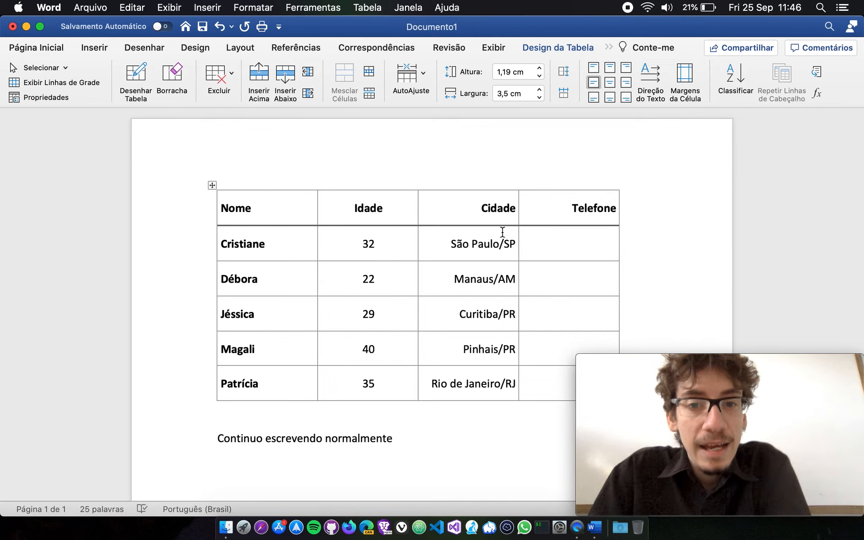
Replace the name in the third data row with the same name as the first data row.
{"action": "left_click", "coordinate": [736, 83]}
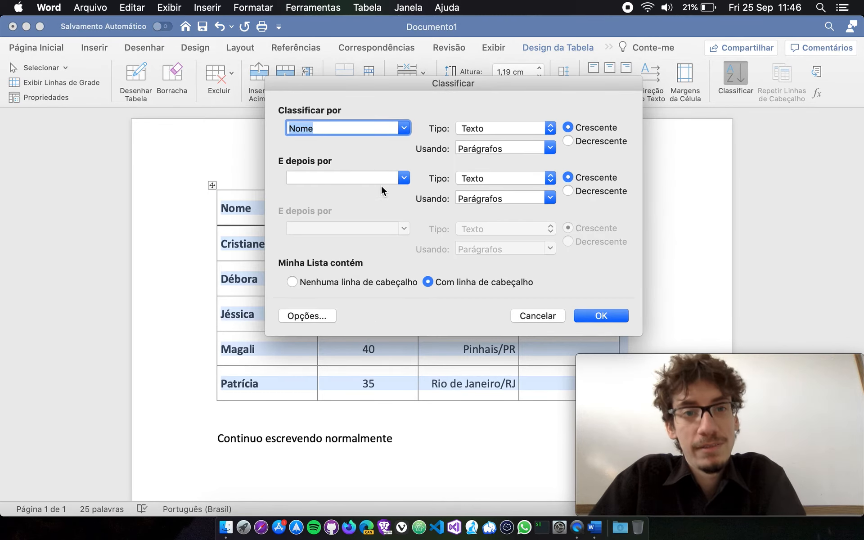
{"action": "left_click", "coordinate": [544, 315]}
{"action": "left_click_drag", "start_coordinate": [304, 315], "coordinate": [222, 316]}
{"action": "type", "text": "Cristiane"}
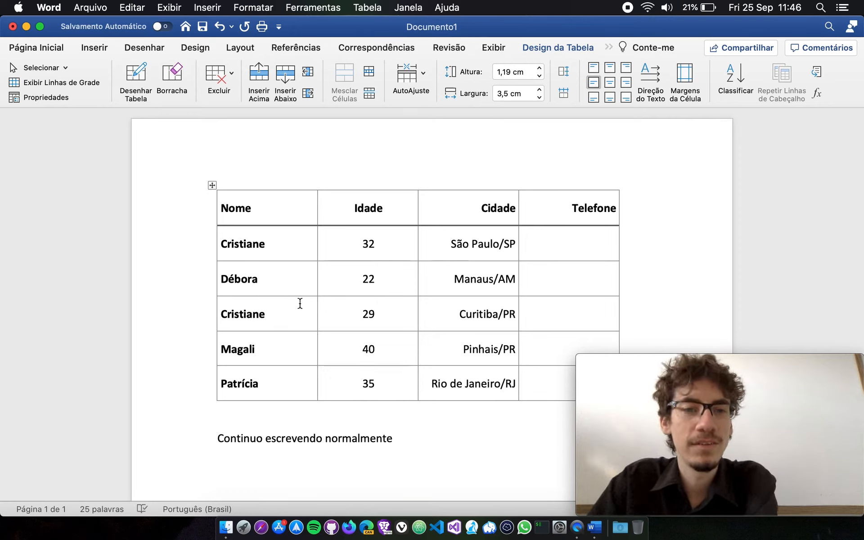
Compare the rows sharing the duplicated name with the values in the Idade column.
{"action": "left_click", "coordinate": [212, 185]}
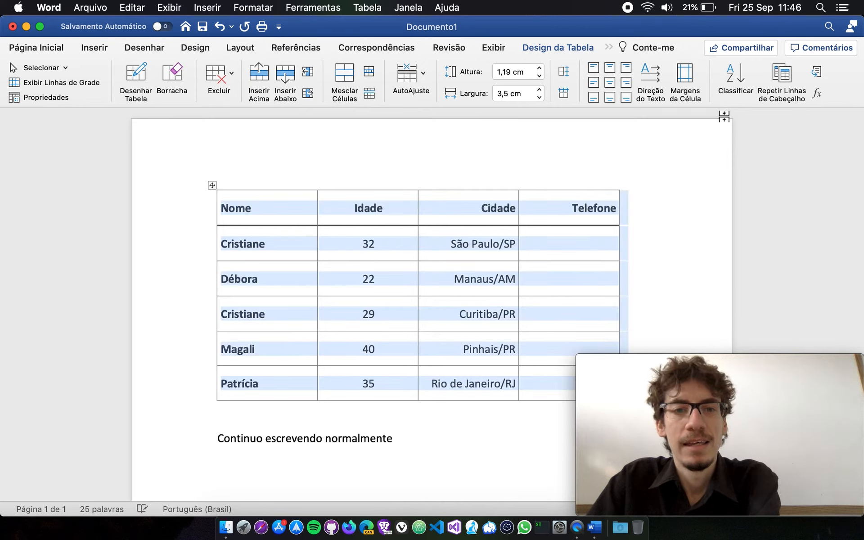
{"action": "left_click", "coordinate": [581, 243]}
{"action": "left_click", "coordinate": [276, 238]}
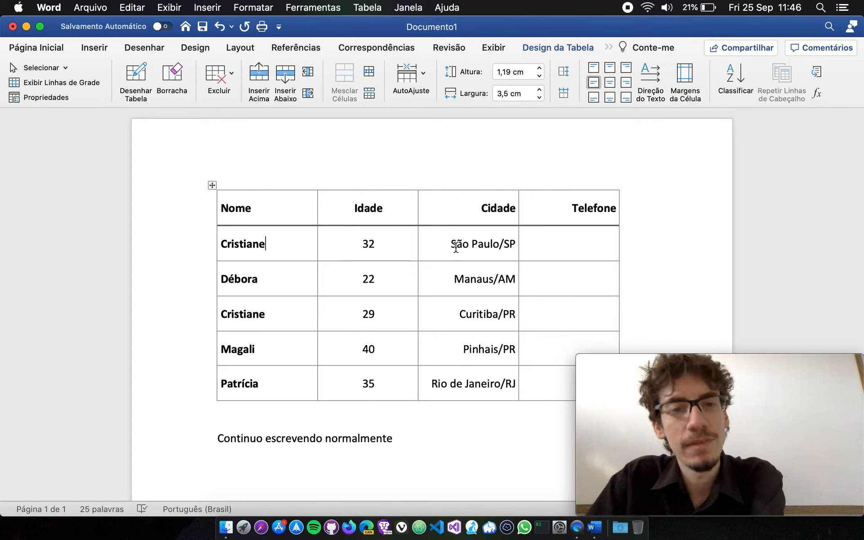
{"action": "left_click_drag", "start_coordinate": [382, 280], "coordinate": [352, 278]}
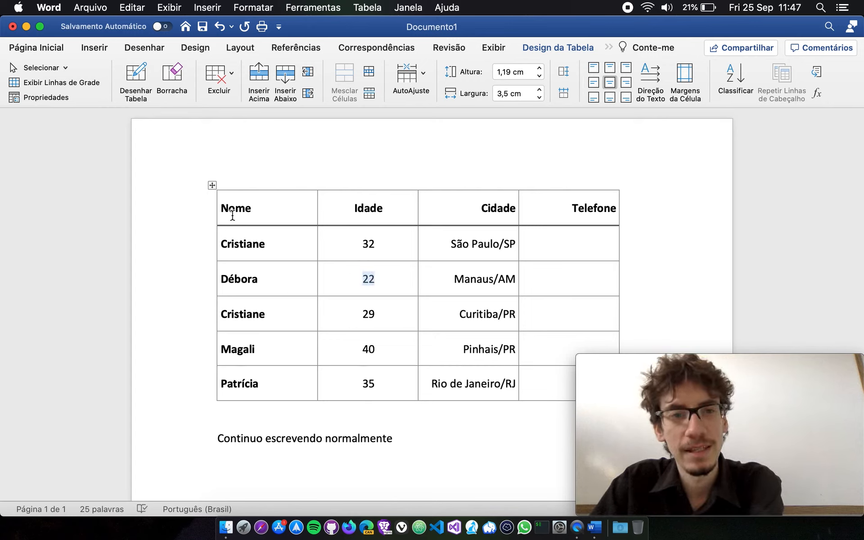
{"action": "left_click", "coordinate": [299, 255]}
Sort the table by Nome as text and then by Idade as number, both ascending.
{"action": "left_click", "coordinate": [755, 85]}
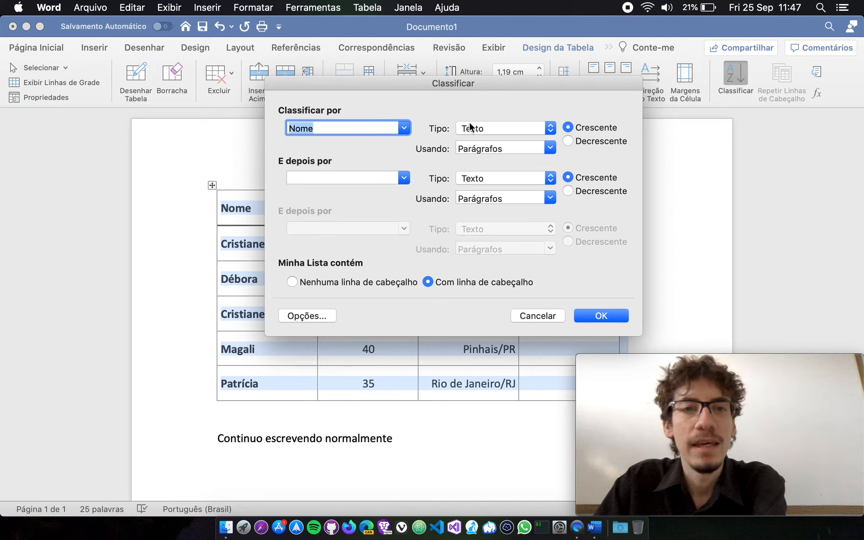
{"action": "left_click", "coordinate": [404, 178]}
{"action": "left_click", "coordinate": [330, 223]}
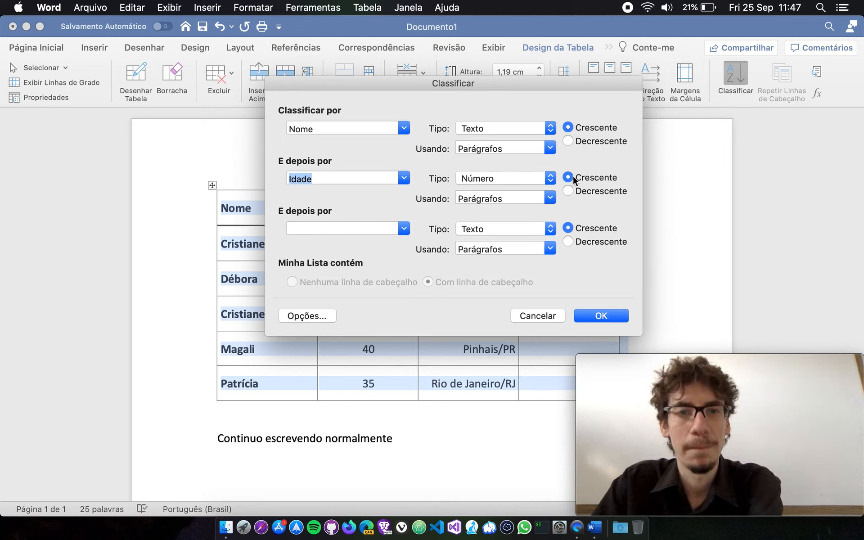
{"action": "left_click_drag", "start_coordinate": [401, 86], "coordinate": [429, 75]}
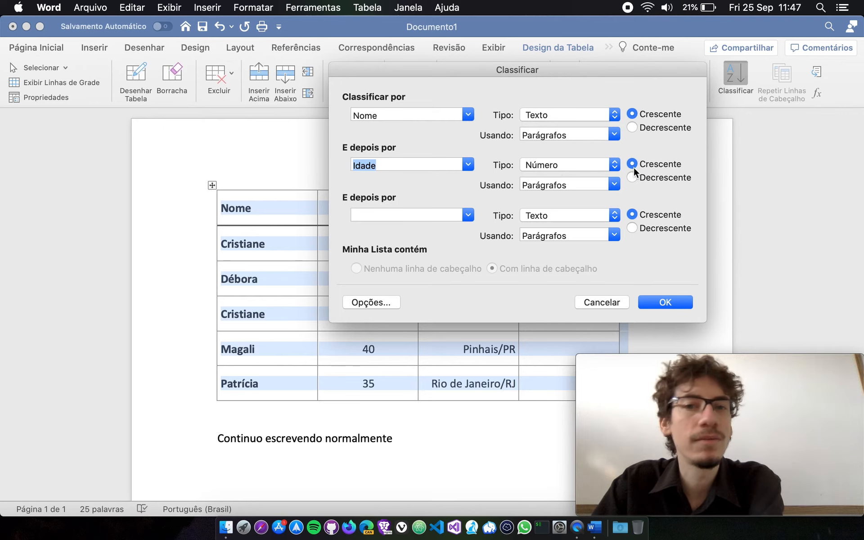
{"action": "left_click", "coordinate": [661, 301]}
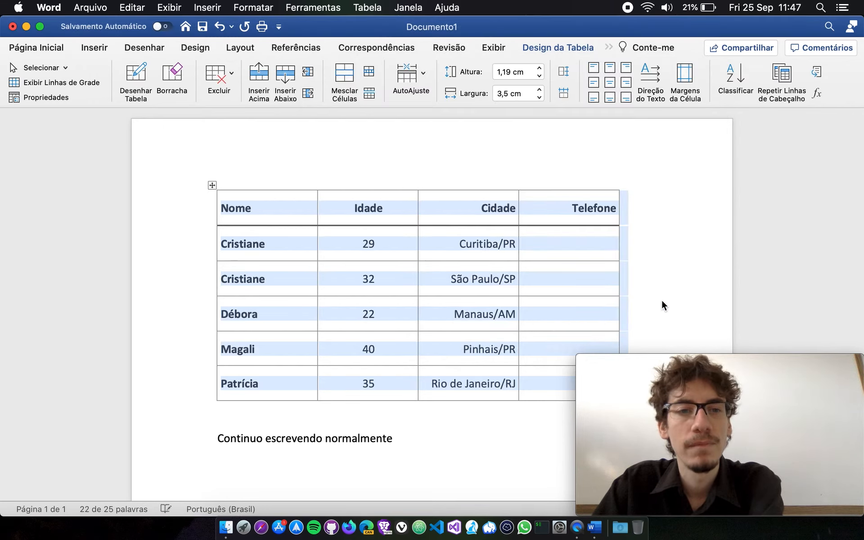
Check the age order of the two rows that share the same name.
{"action": "left_click", "coordinate": [364, 279]}
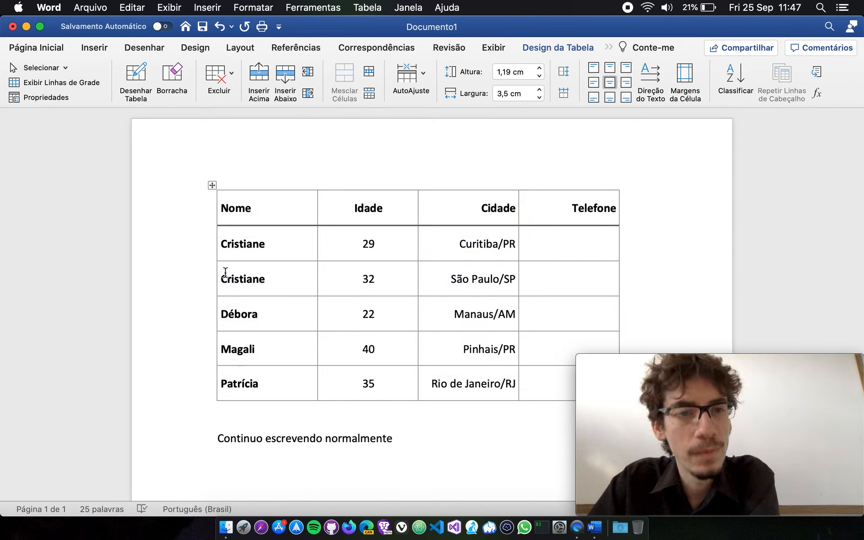
{"action": "left_click_drag", "start_coordinate": [218, 251], "coordinate": [320, 260]}
{"action": "left_click_drag", "start_coordinate": [222, 279], "coordinate": [390, 285]}
{"action": "left_click", "coordinate": [390, 285]}
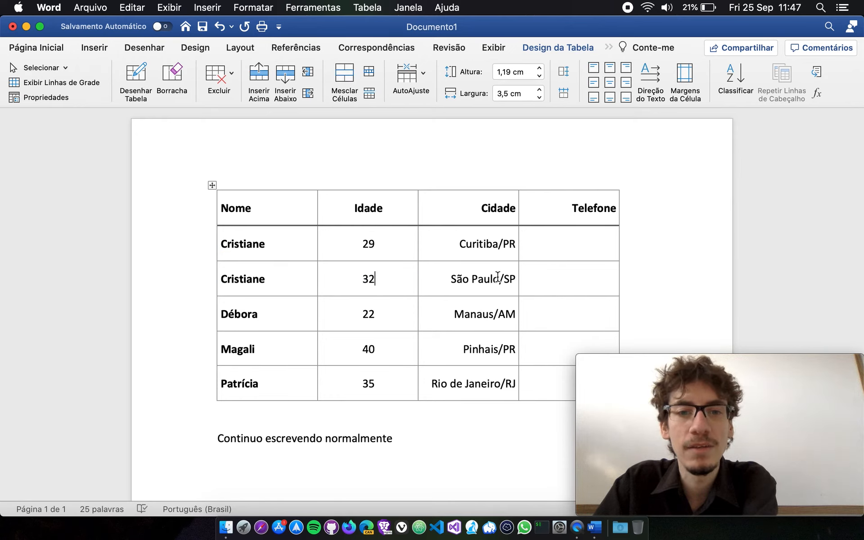
Reopen the sort settings to review the Nome and Idade sort levels, moving the dialog clear of the Cidade column.
{"action": "left_click", "coordinate": [736, 78]}
{"action": "left_click", "coordinate": [382, 126]}
{"action": "left_click", "coordinate": [408, 128]}
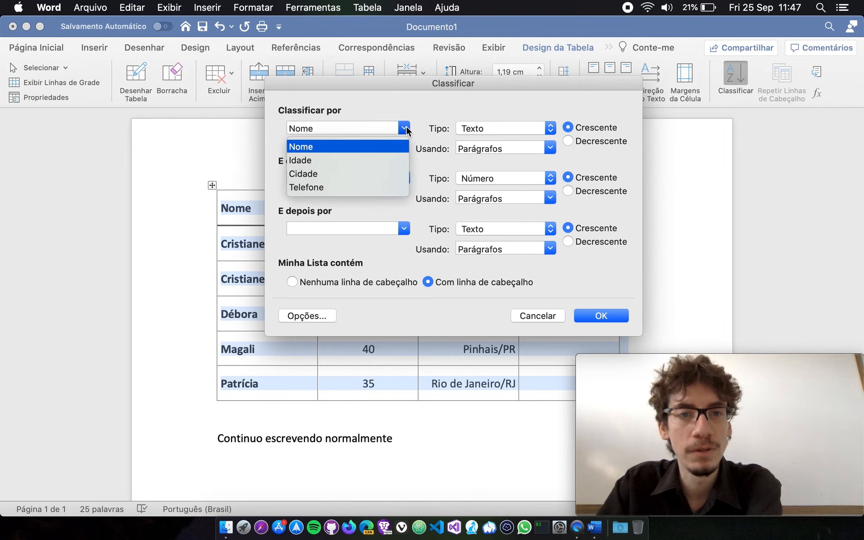
{"action": "left_click", "coordinate": [406, 129]}
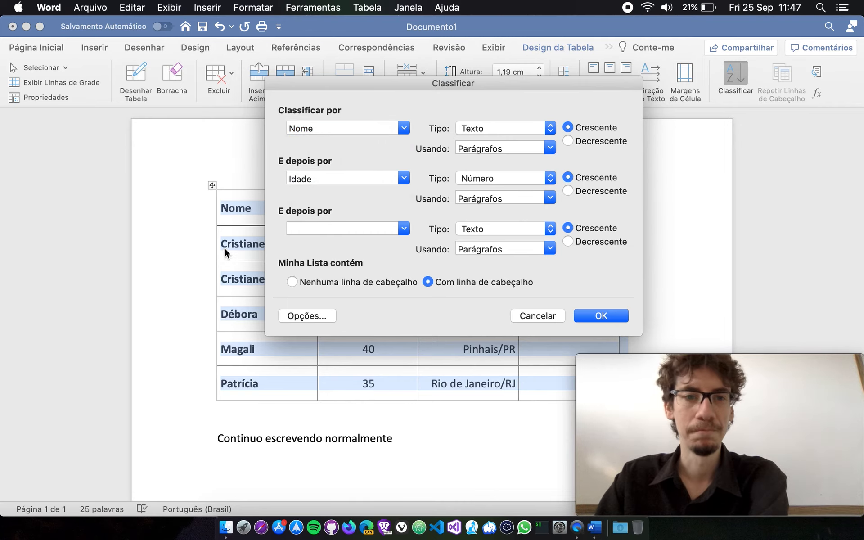
{"action": "left_click_drag", "start_coordinate": [434, 87], "coordinate": [591, 85]}
{"action": "left_click", "coordinate": [559, 174]}
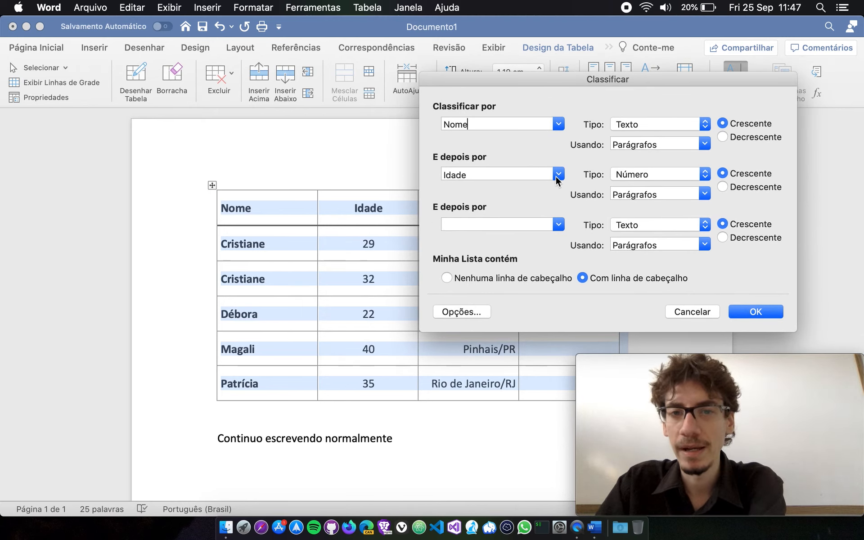
{"action": "left_click", "coordinate": [477, 217]}
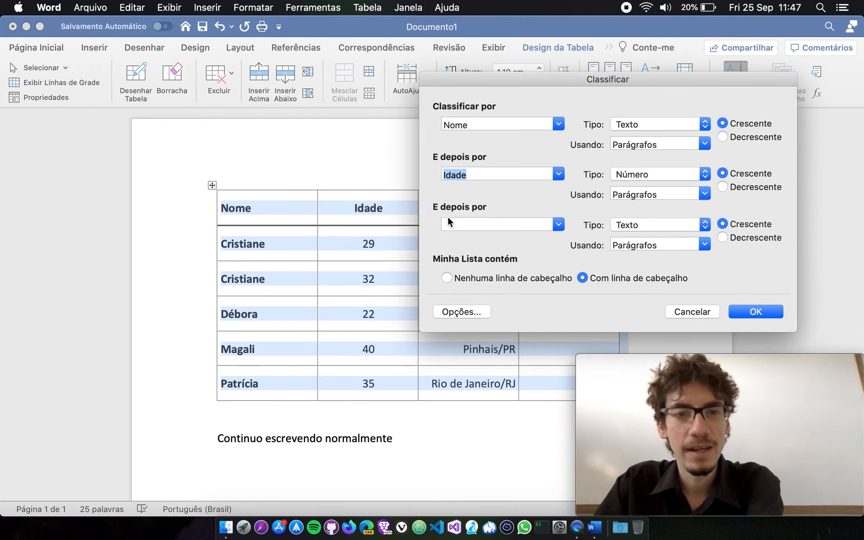
{"action": "left_click_drag", "start_coordinate": [569, 85], "coordinate": [699, 125]}
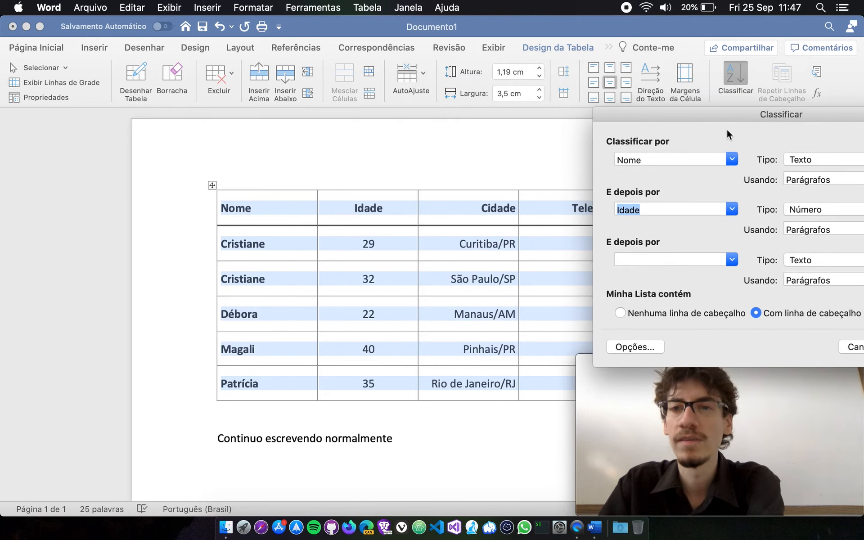
Apply the ascending sort by Nome as text and Idade as number, treating the first row as a header.
{"action": "left_click_drag", "start_coordinate": [609, 111], "coordinate": [423, 79]}
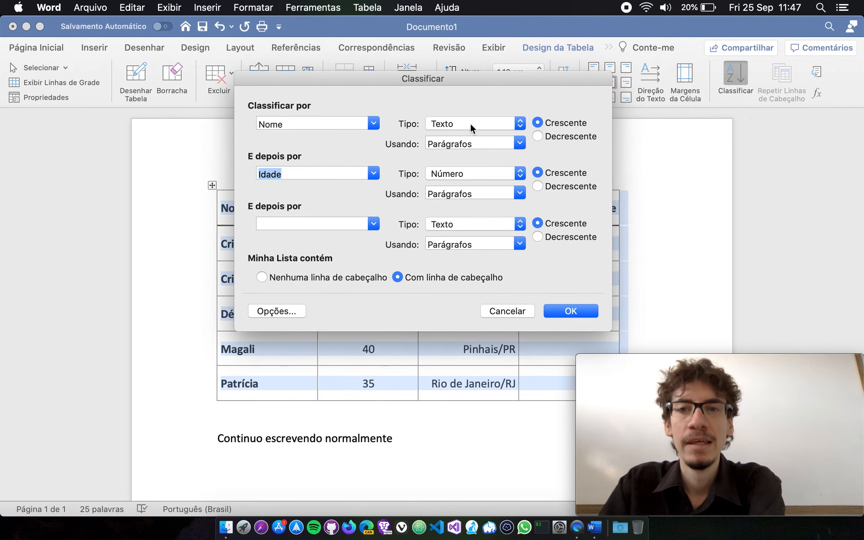
{"action": "left_click", "coordinate": [562, 311]}
{"action": "left_click", "coordinate": [579, 285]}
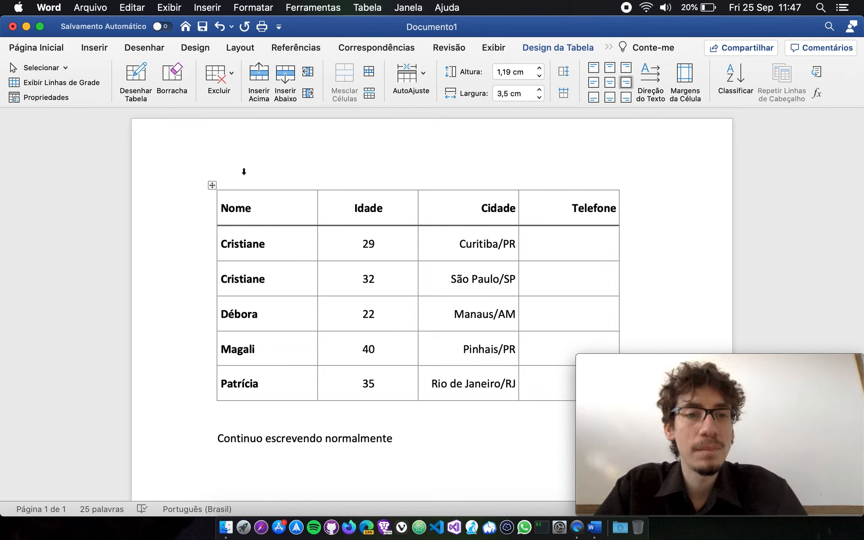
Select the whole table and set the width of its columns to 3,6 cm.
{"action": "left_click", "coordinate": [212, 185]}
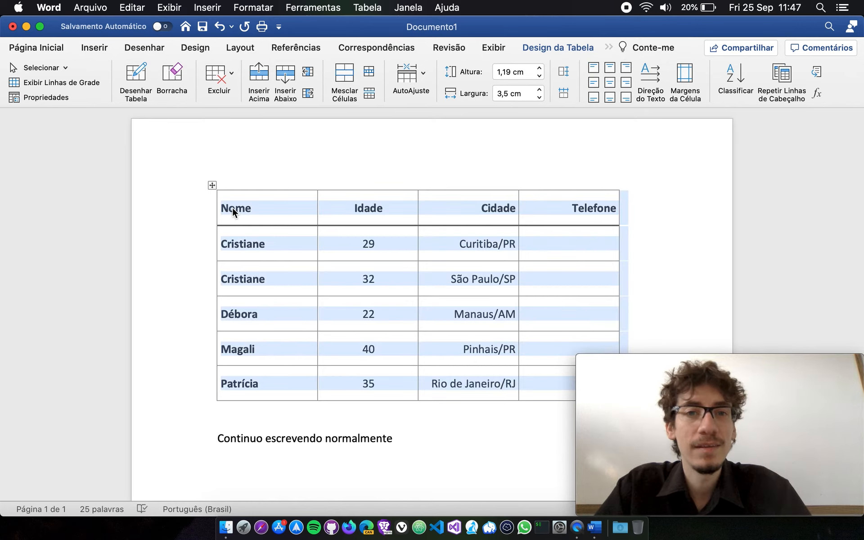
{"action": "left_click", "coordinate": [539, 97]}
{"action": "left_click", "coordinate": [540, 97]}
{"action": "left_click", "coordinate": [539, 97]}
{"action": "left_click", "coordinate": [540, 91]}
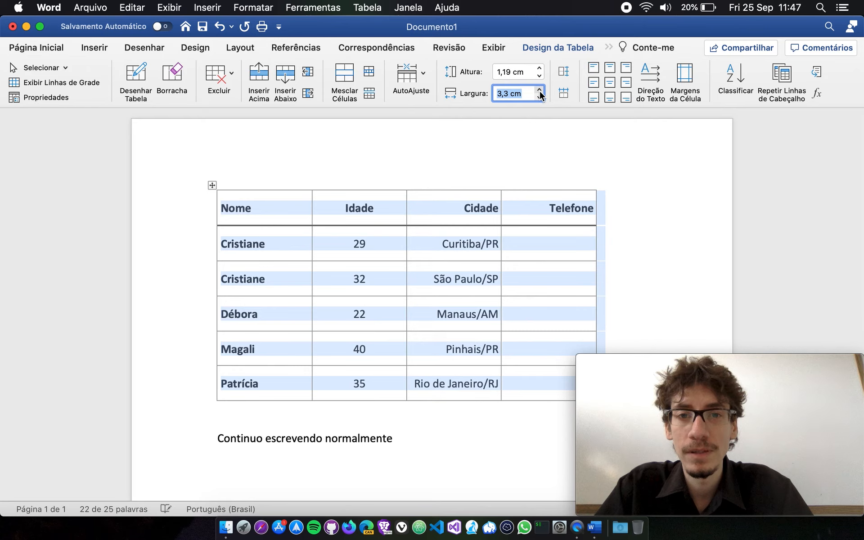
{"action": "left_click", "coordinate": [539, 90]}
{"action": "left_click", "coordinate": [539, 90]}
{"action": "left_click", "coordinate": [539, 90]}
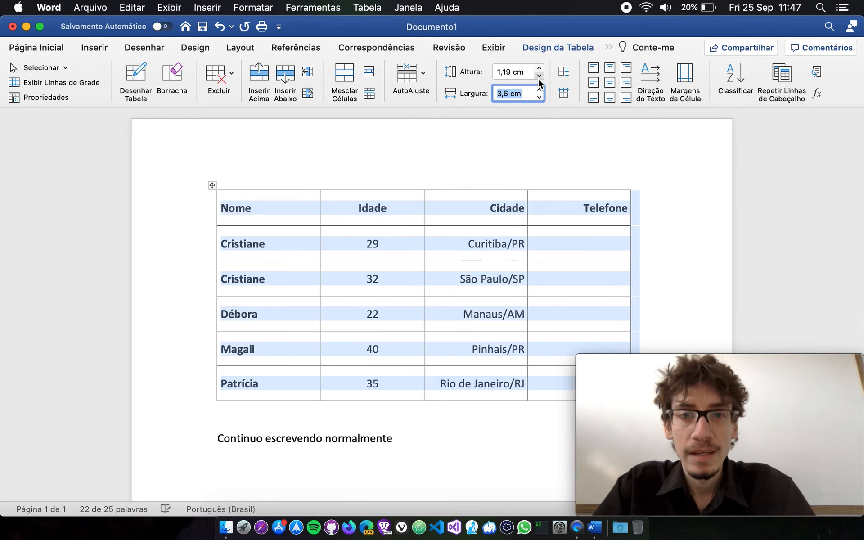
Set the height of all table rows to 0,8 cm and deselect the table.
{"action": "left_click", "coordinate": [540, 76]}
{"action": "left_click", "coordinate": [539, 76]}
{"action": "left_click", "coordinate": [539, 76]}
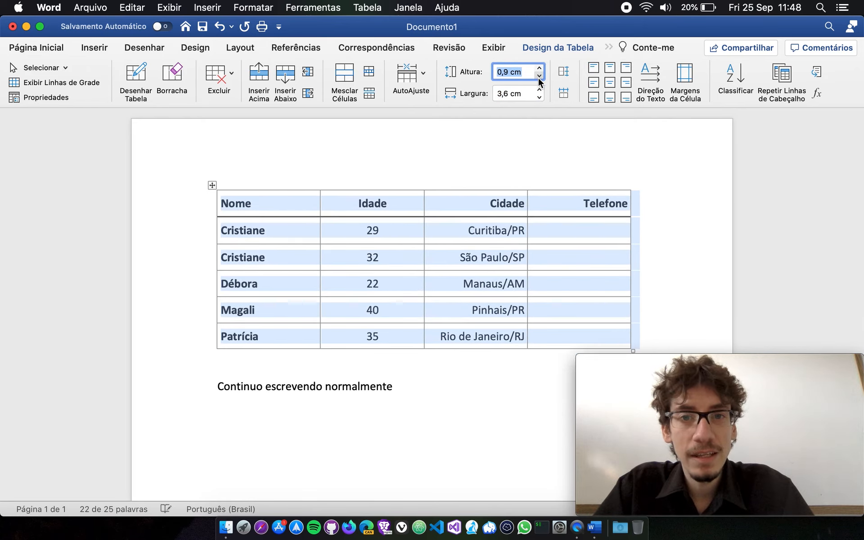
{"action": "left_click", "coordinate": [539, 76]}
{"action": "left_click", "coordinate": [574, 243]}
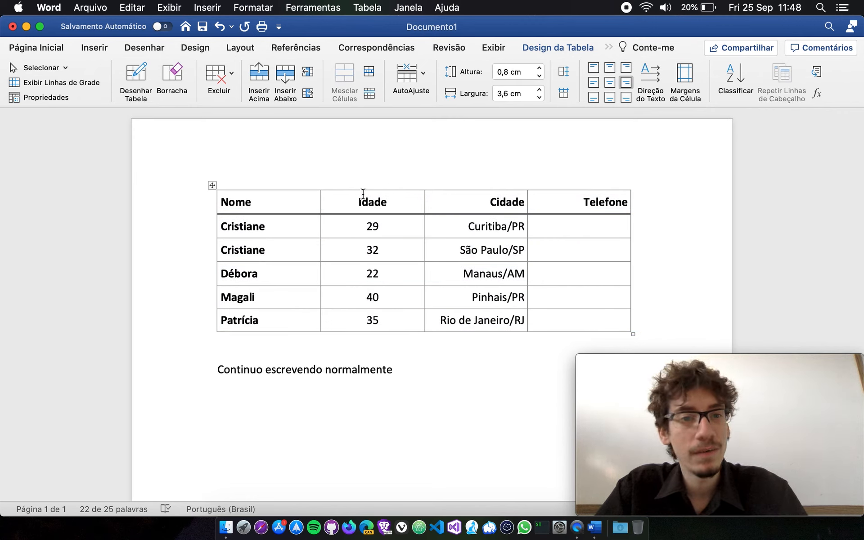
AutoFit the whole table to its contents.
{"action": "left_click", "coordinate": [212, 185]}
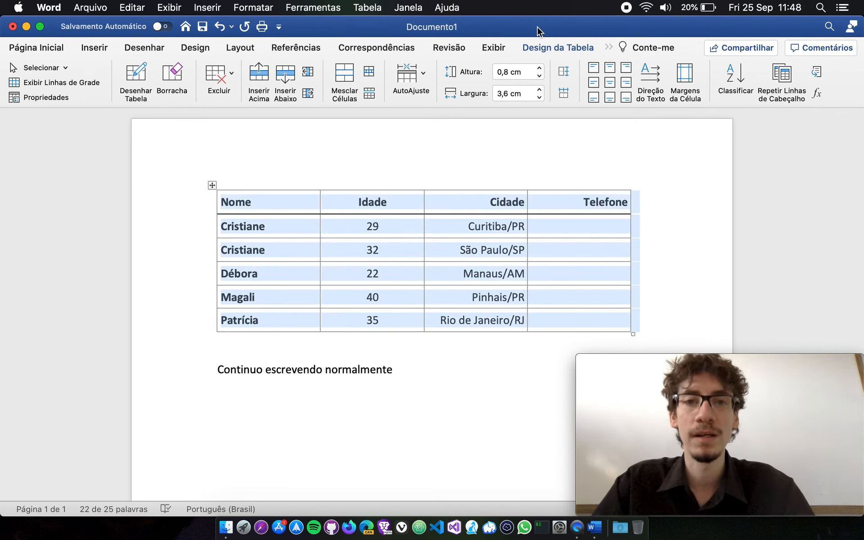
{"action": "left_click", "coordinate": [409, 76]}
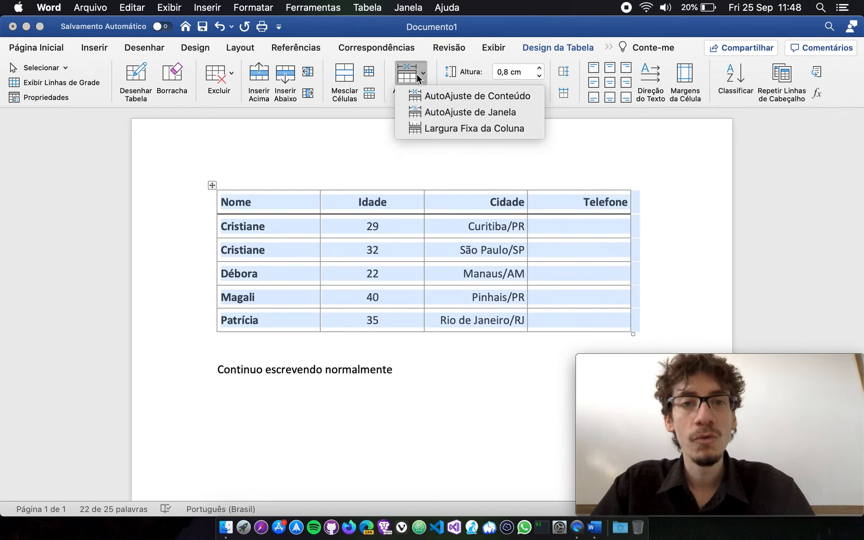
{"action": "left_click", "coordinate": [455, 98]}
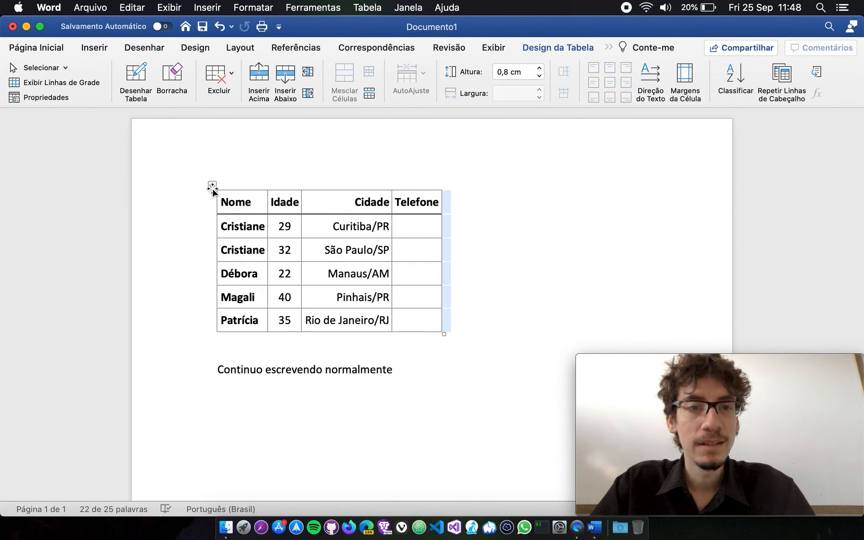
Center the table horizontally on the page through its table properties.
{"action": "mouse_move", "coordinate": [212, 185]}
{"action": "left_mouse_down"}
{"action": "mouse_move", "coordinate": [265, 187]}
{"action": "mouse_move", "coordinate": [212, 185]}
{"action": "left_mouse_up"}
{"action": "left_click", "coordinate": [57, 97]}
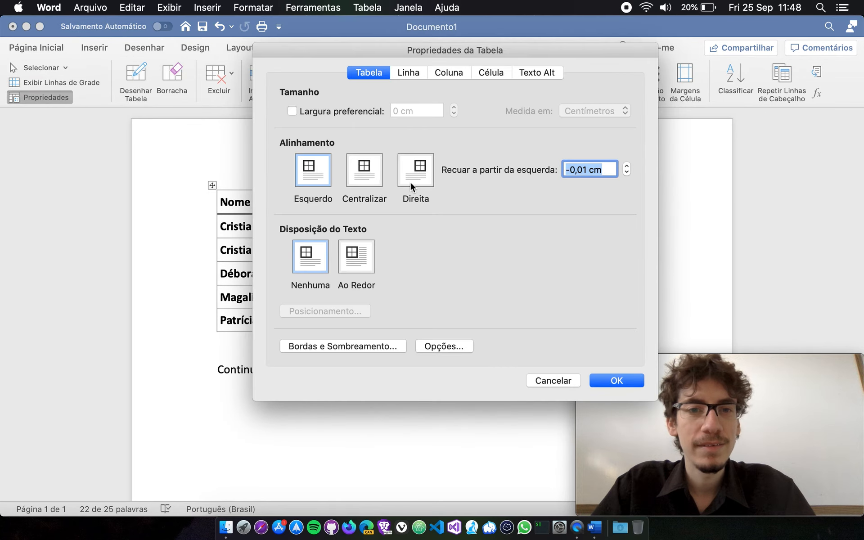
{"action": "left_click", "coordinate": [365, 170]}
{"action": "left_click", "coordinate": [606, 380]}
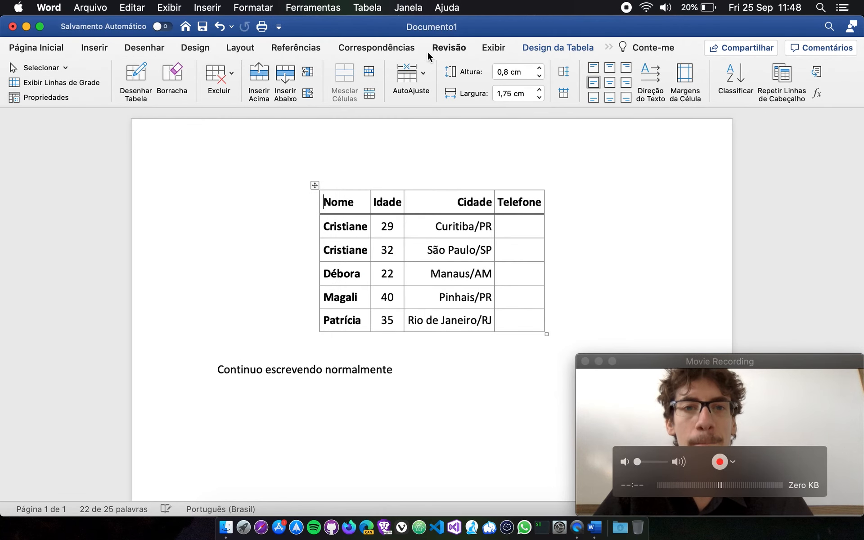
Select the centered table and reapply AutoFit to contents.
{"action": "left_click", "coordinate": [423, 73]}
{"action": "left_click", "coordinate": [314, 185]}
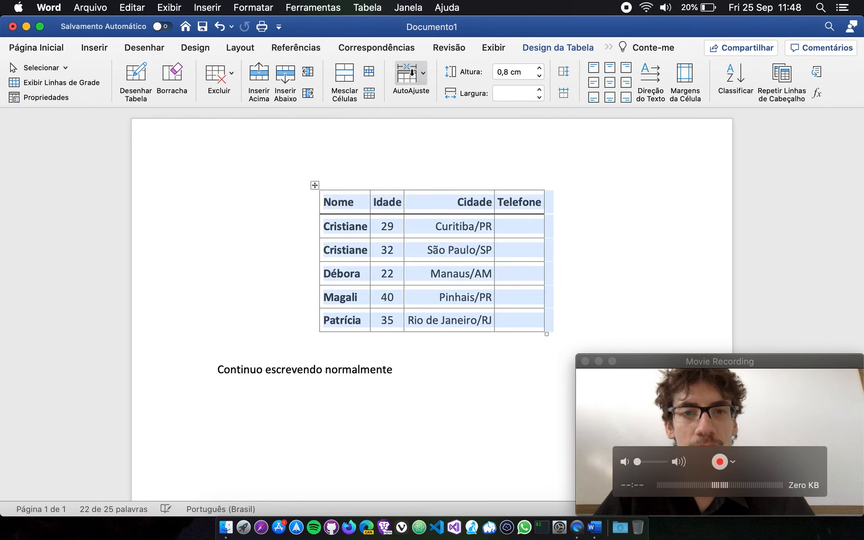
{"action": "left_click", "coordinate": [424, 75]}
{"action": "left_click", "coordinate": [464, 97]}
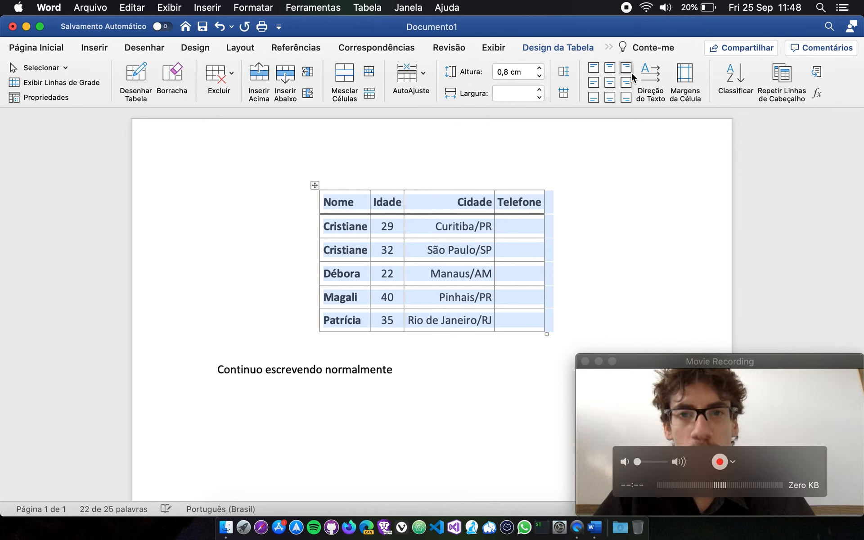
Set the table's default left and right cell margins to 0,2 cm.
{"action": "left_click", "coordinate": [684, 74]}
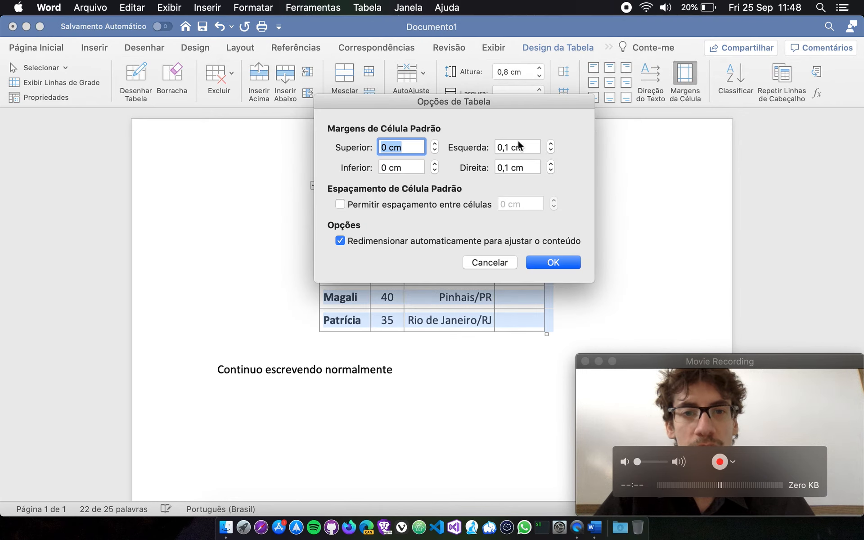
{"action": "left_click", "coordinate": [551, 144]}
{"action": "left_click", "coordinate": [550, 143]}
{"action": "left_click", "coordinate": [551, 164]}
{"action": "left_click", "coordinate": [551, 164]}
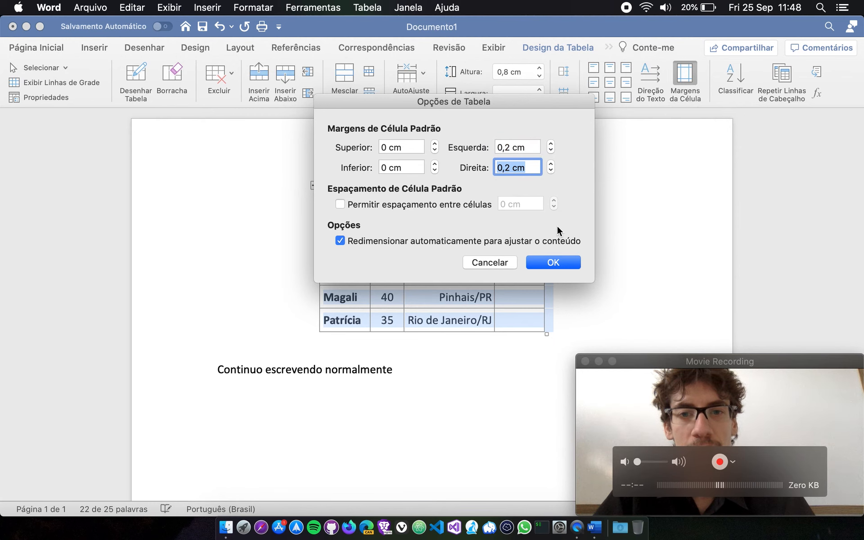
{"action": "left_click", "coordinate": [555, 262]}
{"action": "left_click", "coordinate": [543, 231]}
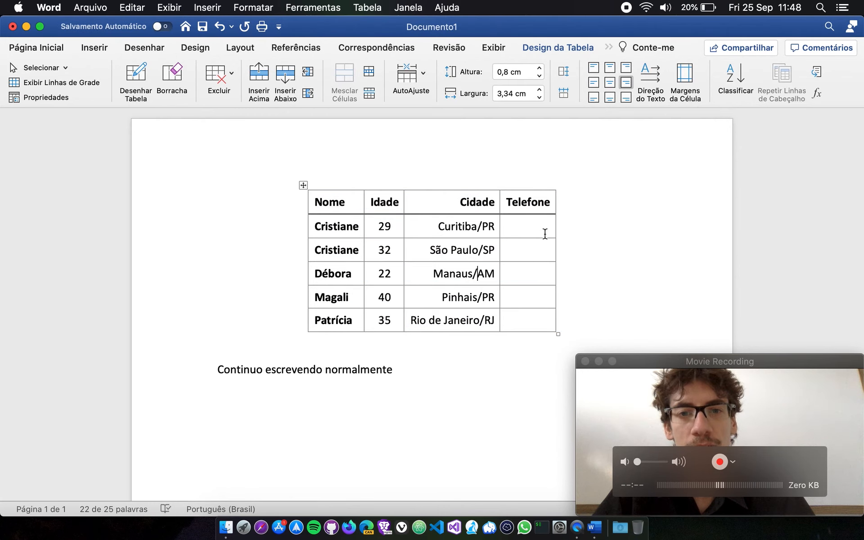
Set the default left and right cell margins to 0,25 cm and place the cursor at the end of the paragraph below the table.
{"action": "left_click", "coordinate": [685, 75]}
{"action": "left_click", "coordinate": [550, 144]}
{"action": "left_click", "coordinate": [551, 164]}
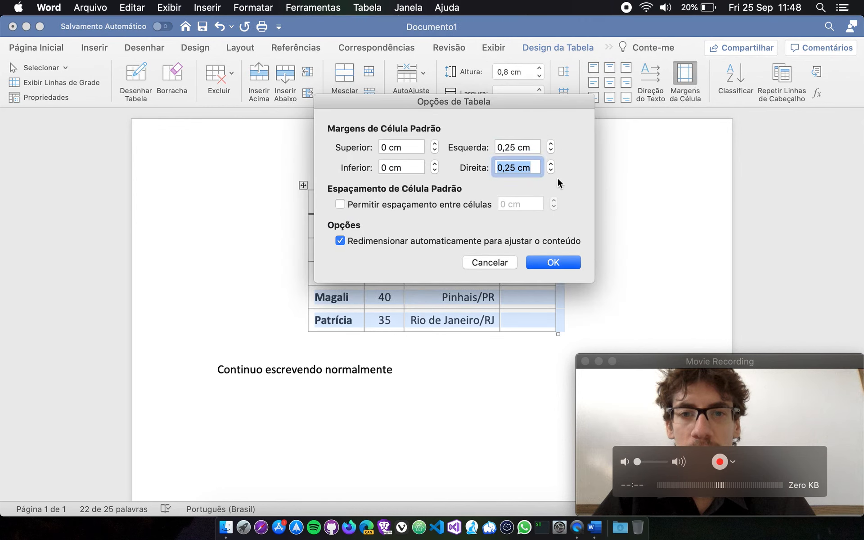
{"action": "left_click", "coordinate": [560, 265]}
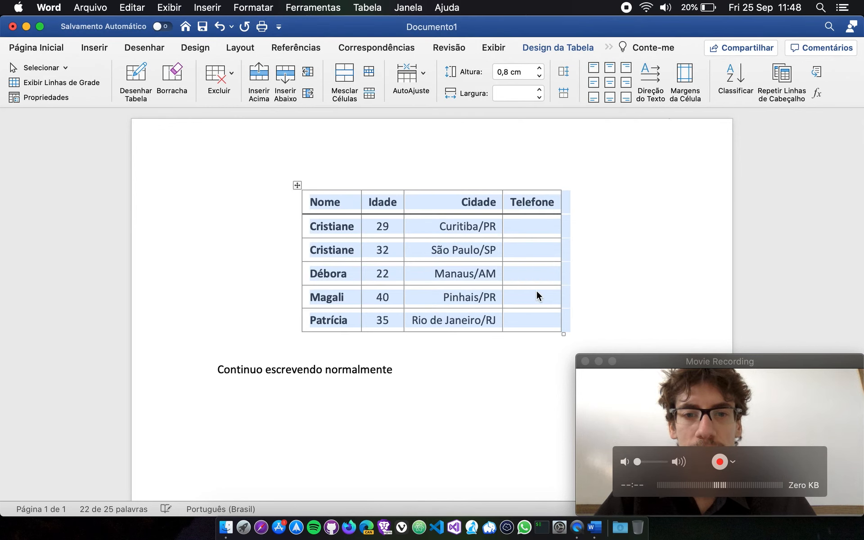
{"action": "left_click", "coordinate": [536, 293]}
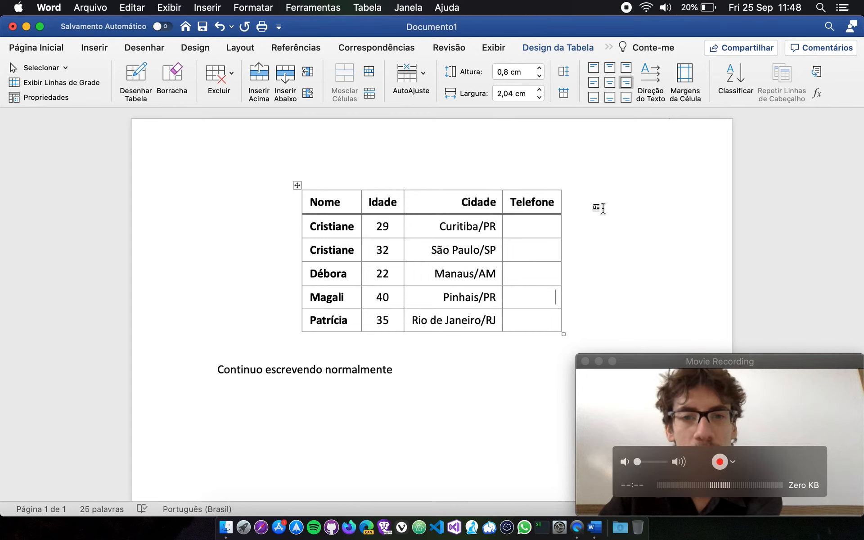
{"action": "left_click", "coordinate": [400, 368]}
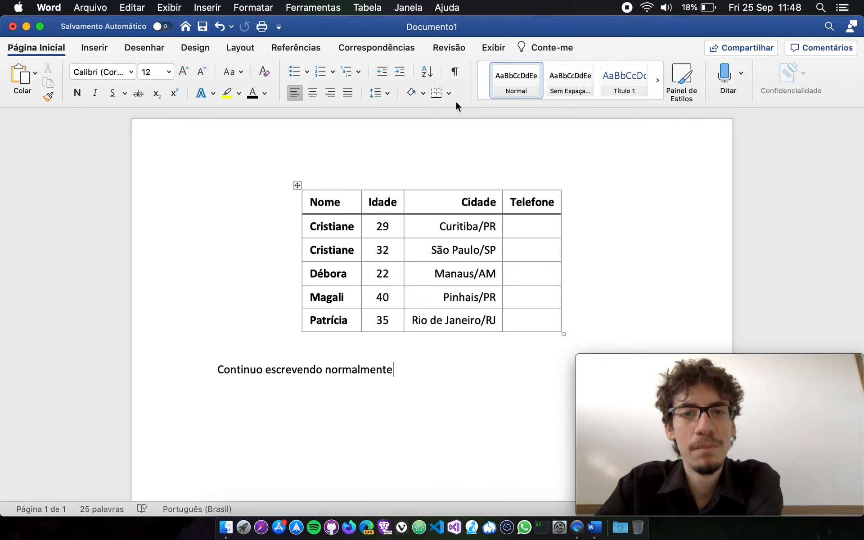
Select the whole table and display its design options.
{"action": "left_click", "coordinate": [295, 185]}
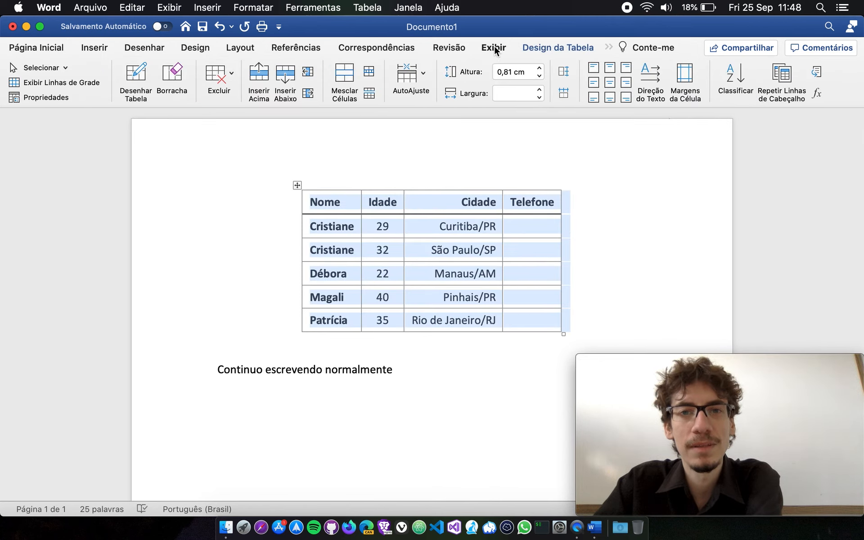
{"action": "left_click", "coordinate": [551, 49]}
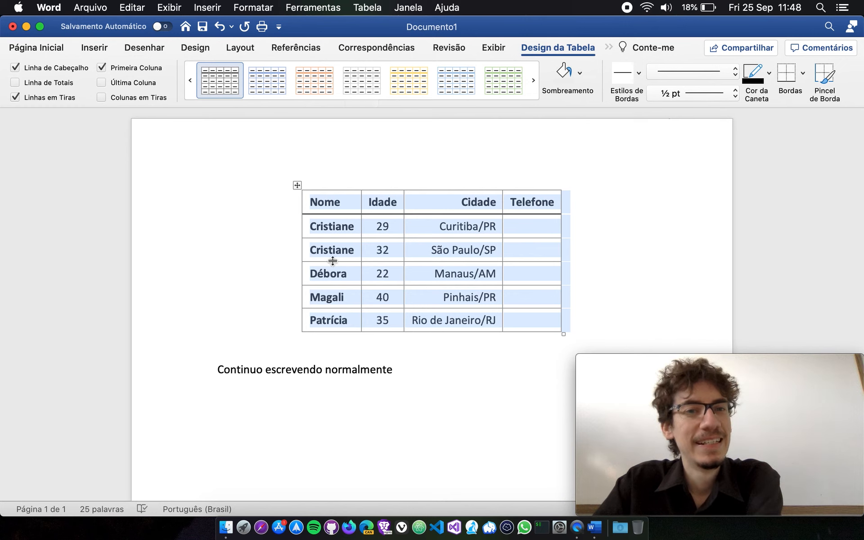
Add a period at the end of the paragraph "Continuo escrevendo normalmente" below the table.
{"action": "left_click", "coordinate": [391, 367]}
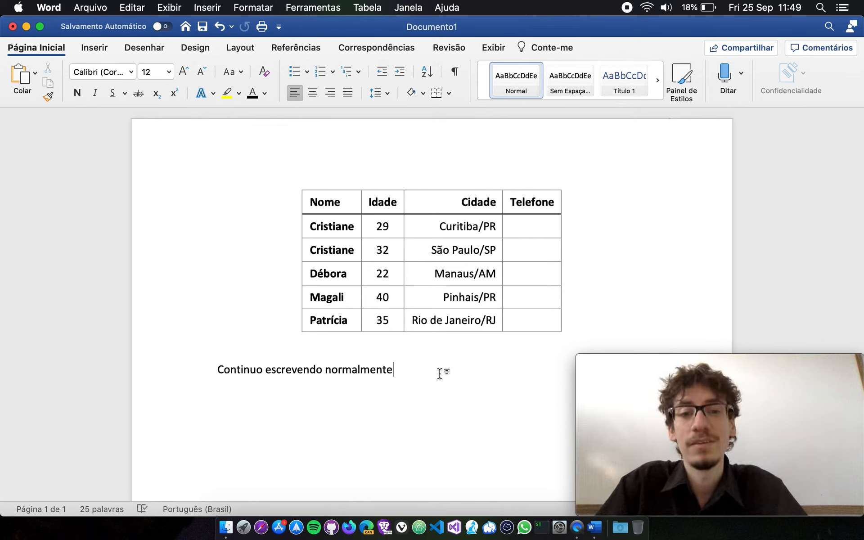
{"action": "type", "text": "."}
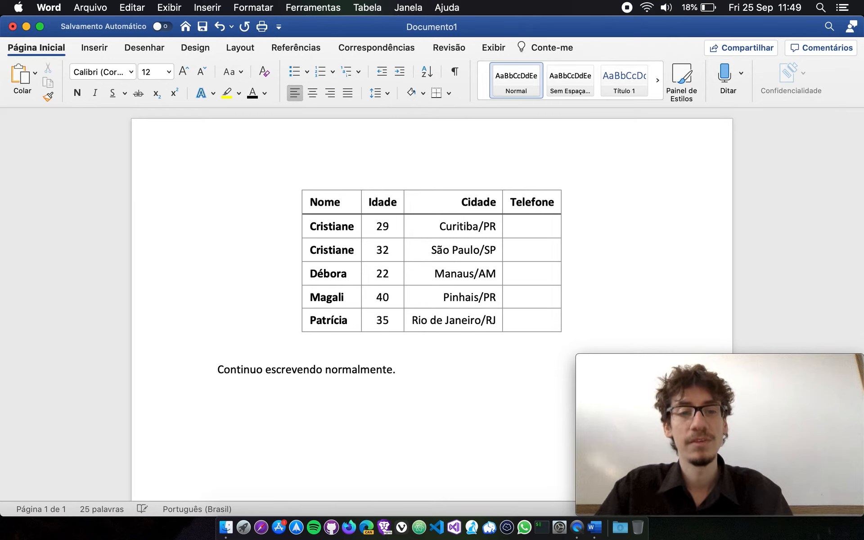